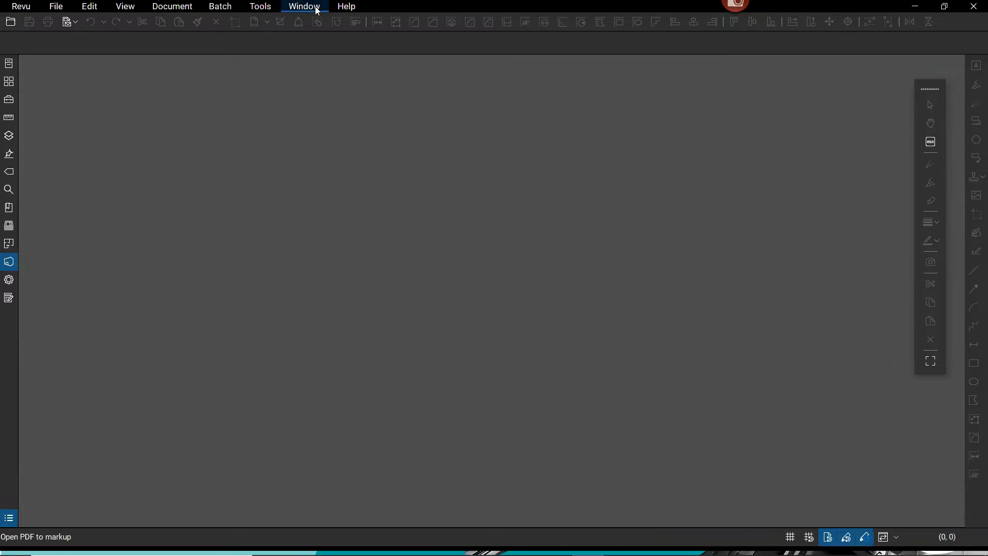
Add the Studio panel to the left sidebar and show the Bluebeam Studio sign-in prompt.
left_click(14, 267)
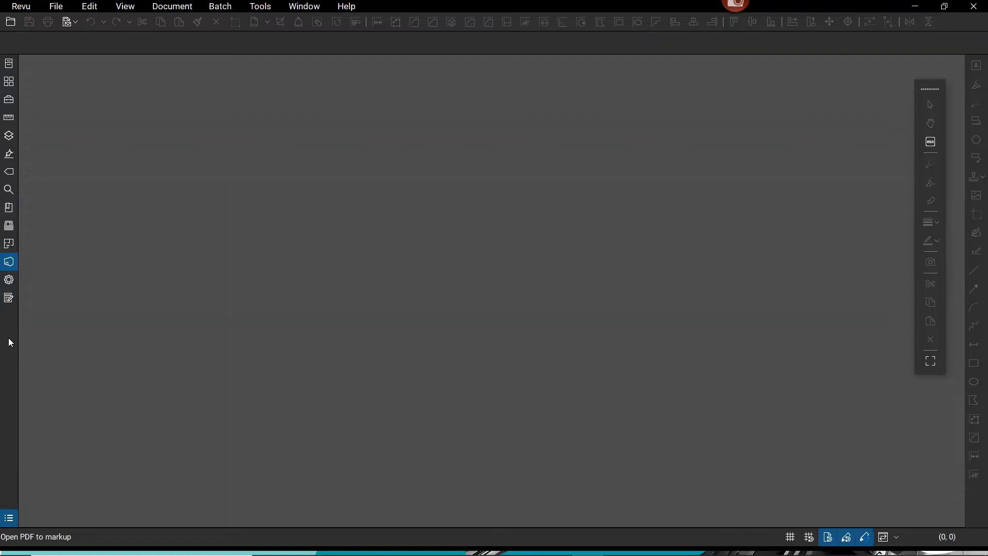
right_click(9, 323)
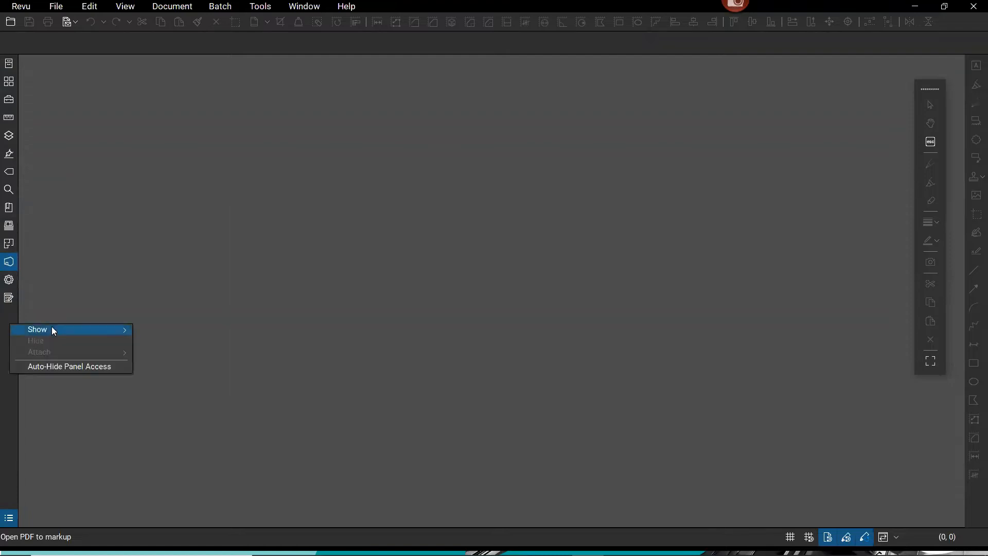
mouse_move(52, 330)
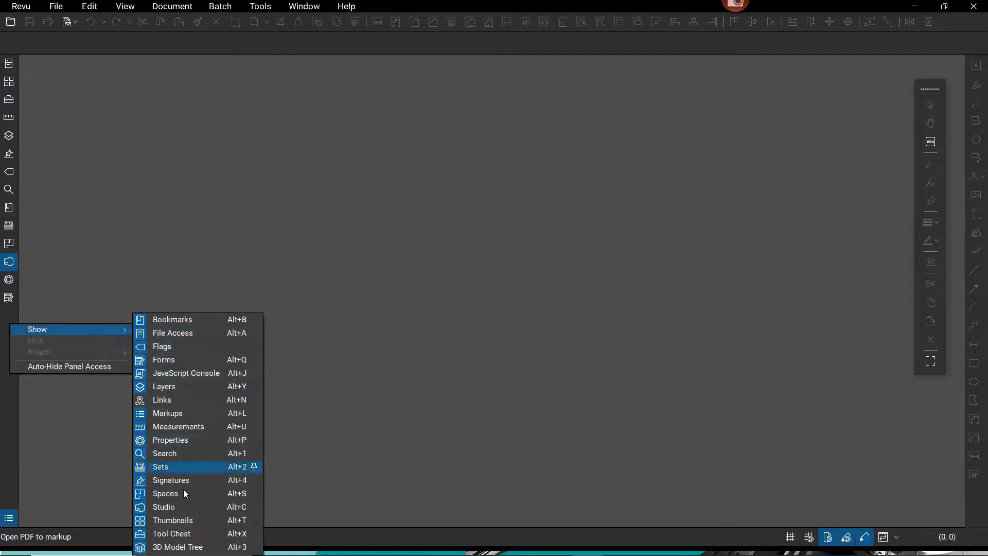
left_click(156, 506)
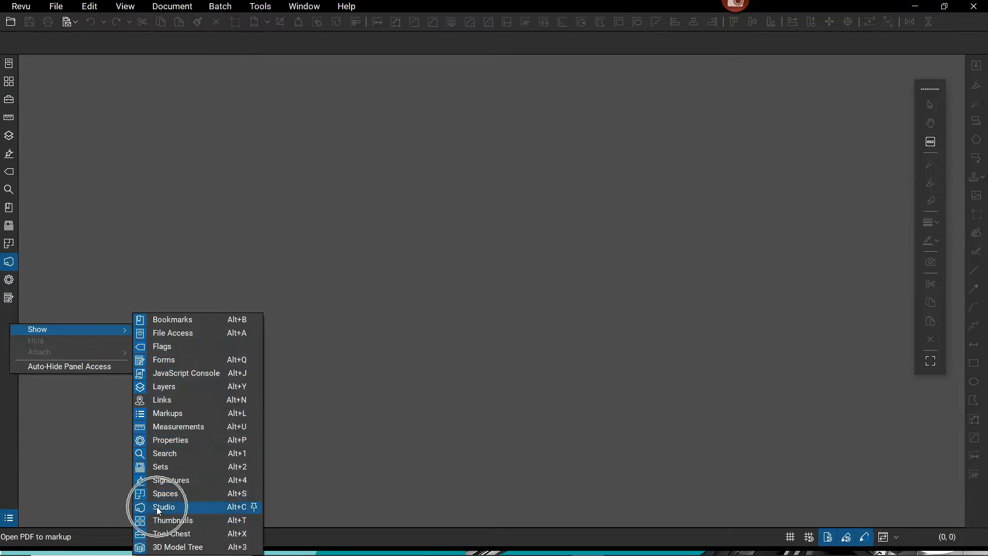
left_click(7, 422)
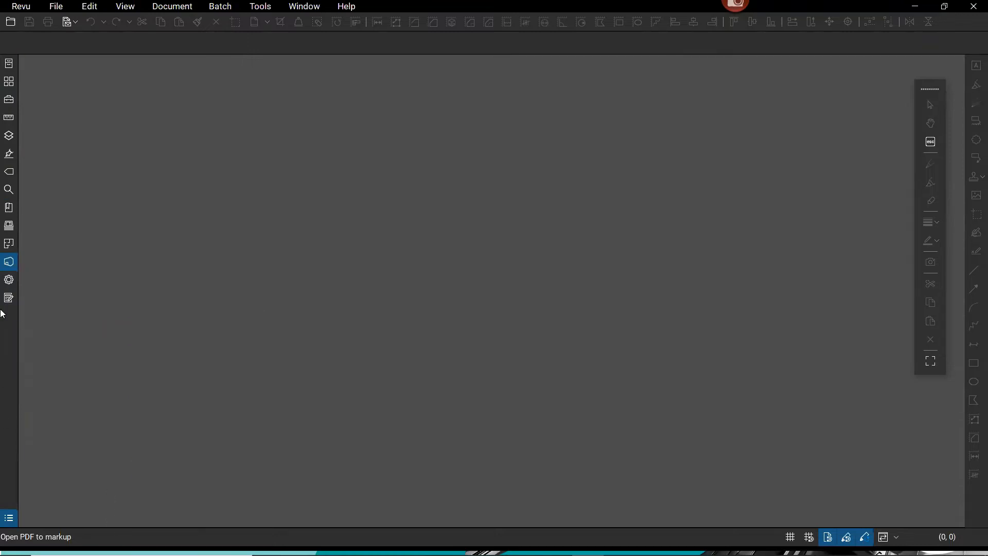
left_click(11, 264)
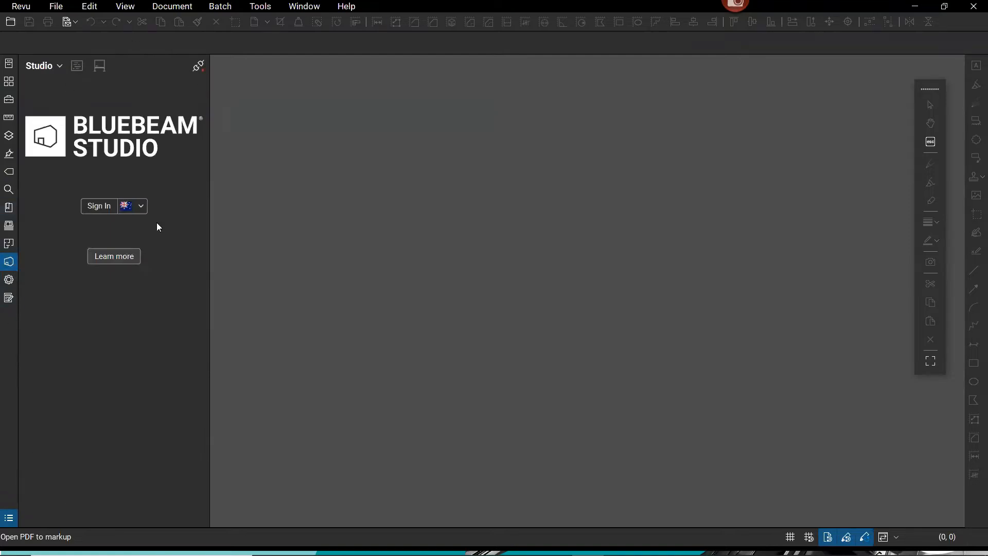
Review the Studio server list with Studio AU still selected, then bring up the Revu menu.
left_click(133, 208)
left_click(142, 208)
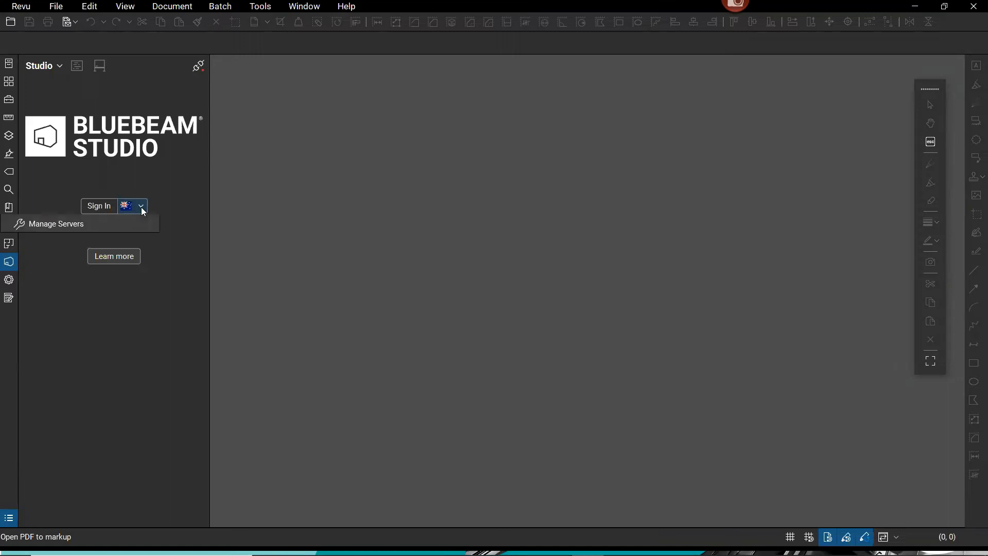
left_click(60, 243)
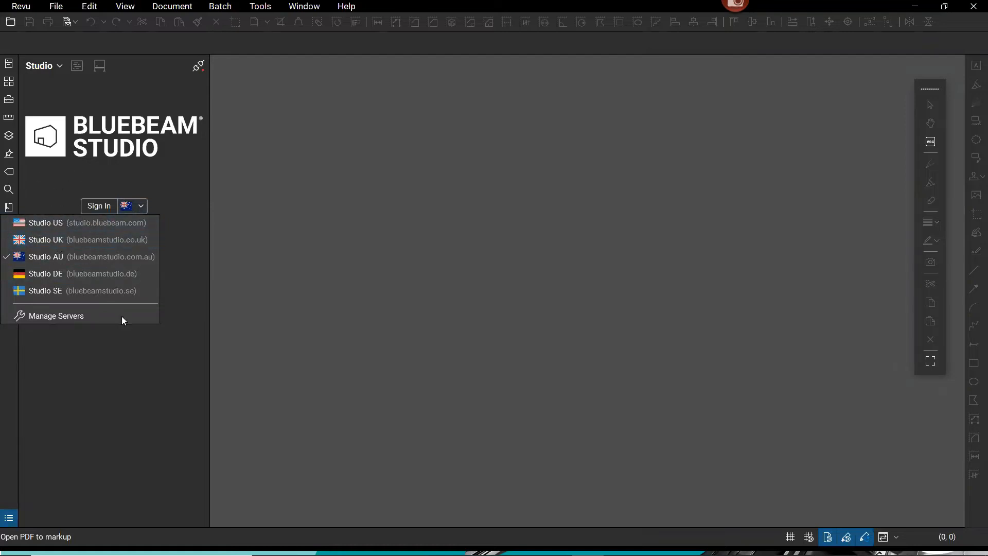
left_click(134, 378)
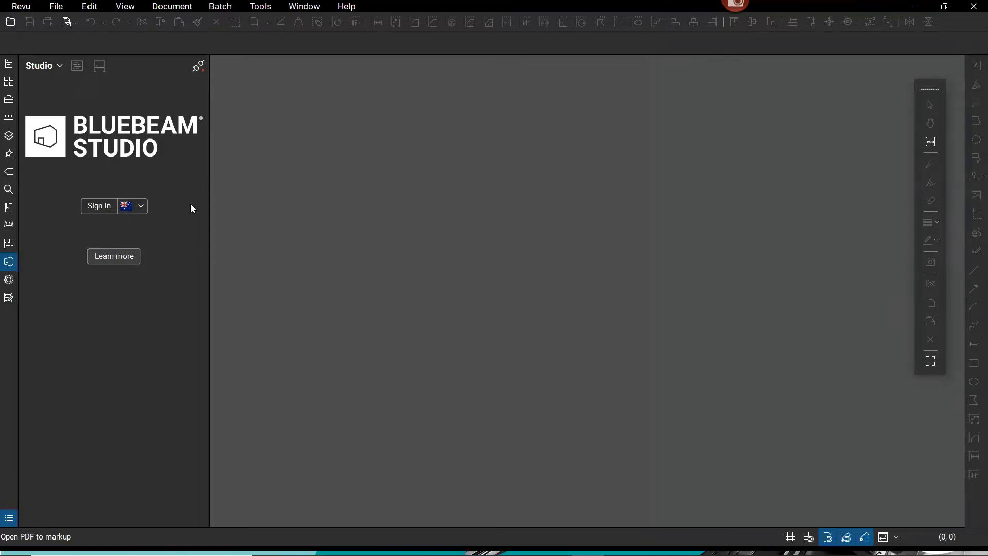
left_click(19, 8)
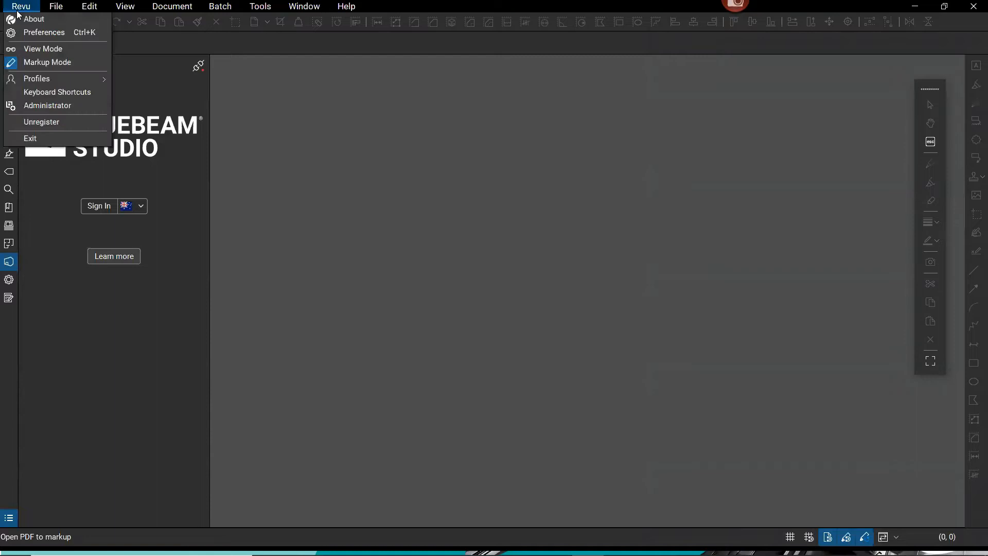
left_click(60, 34)
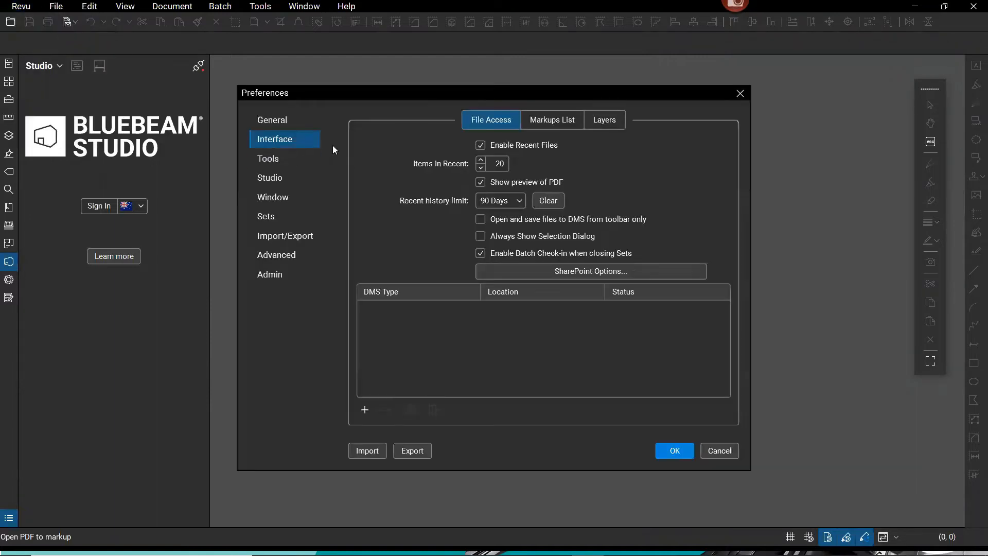
left_click(268, 178)
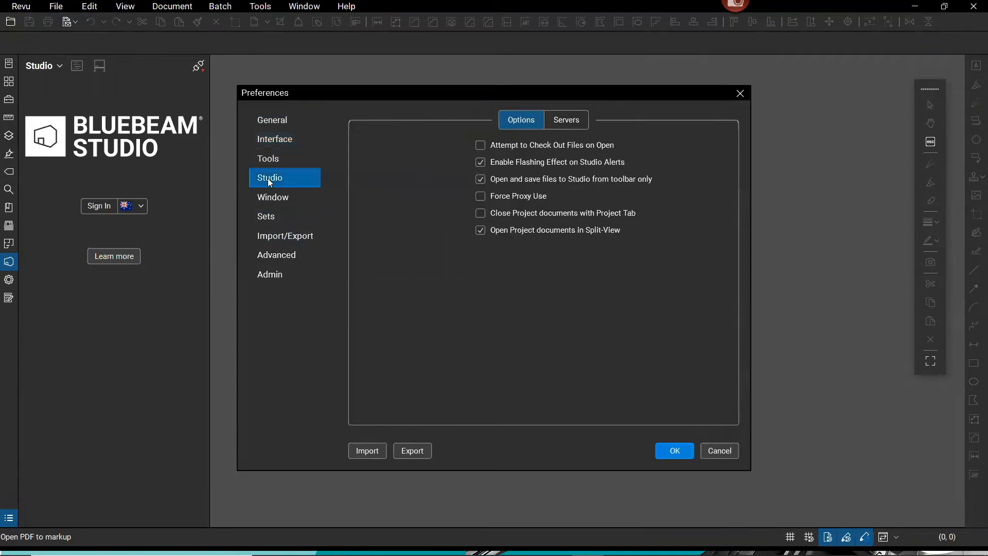
left_click(577, 120)
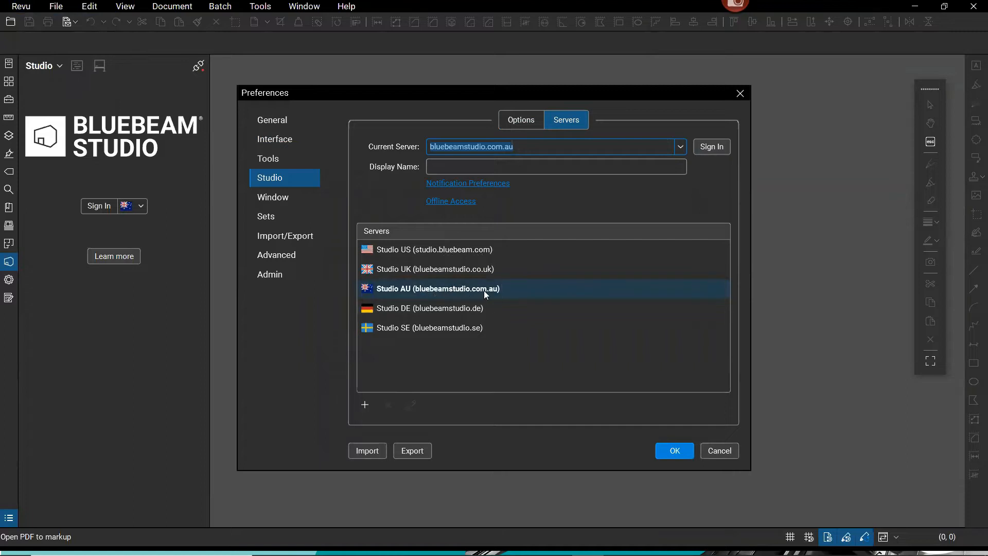
left_click(365, 404)
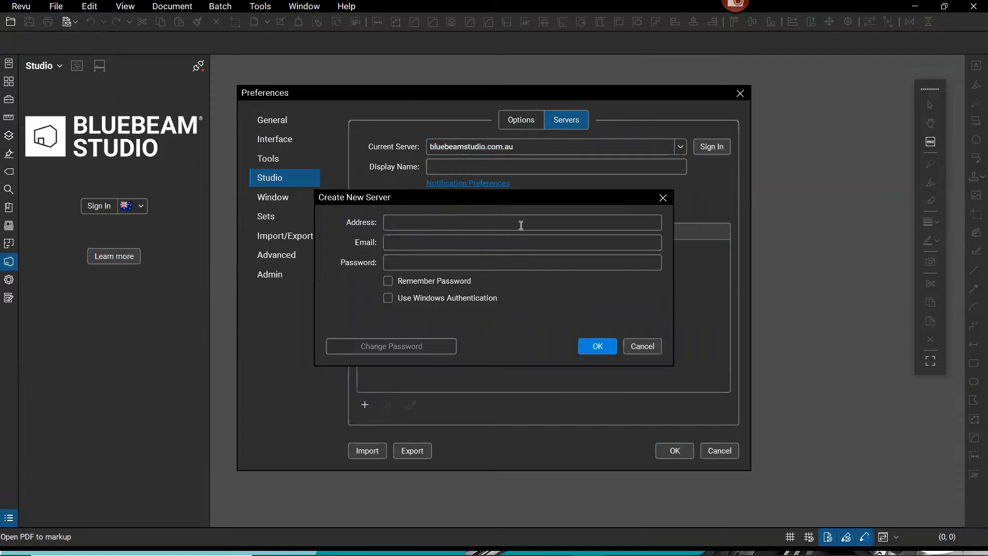
left_click(418, 266)
left_click(641, 345)
left_click(714, 451)
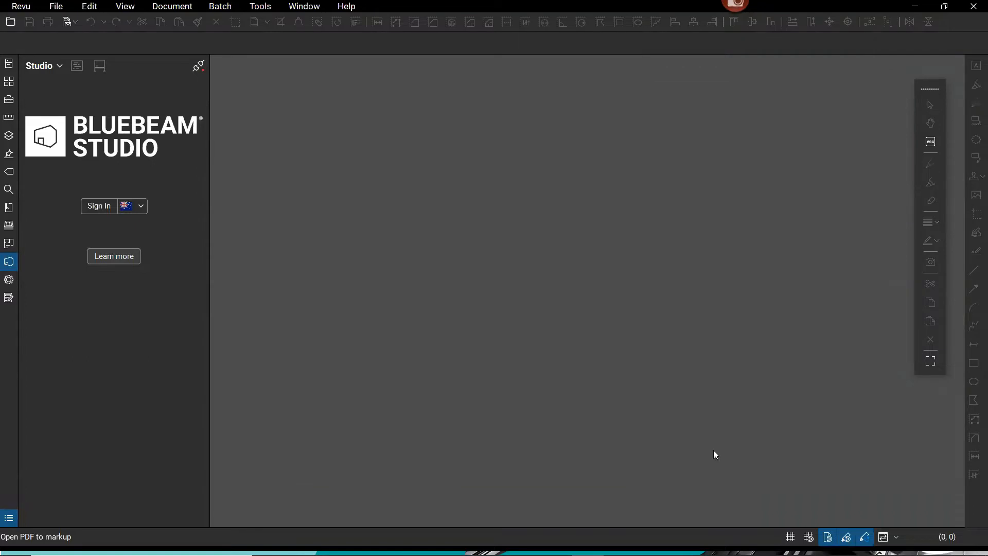
Confirm Studio AU is the checked server and open its sign-in window.
left_click(145, 205)
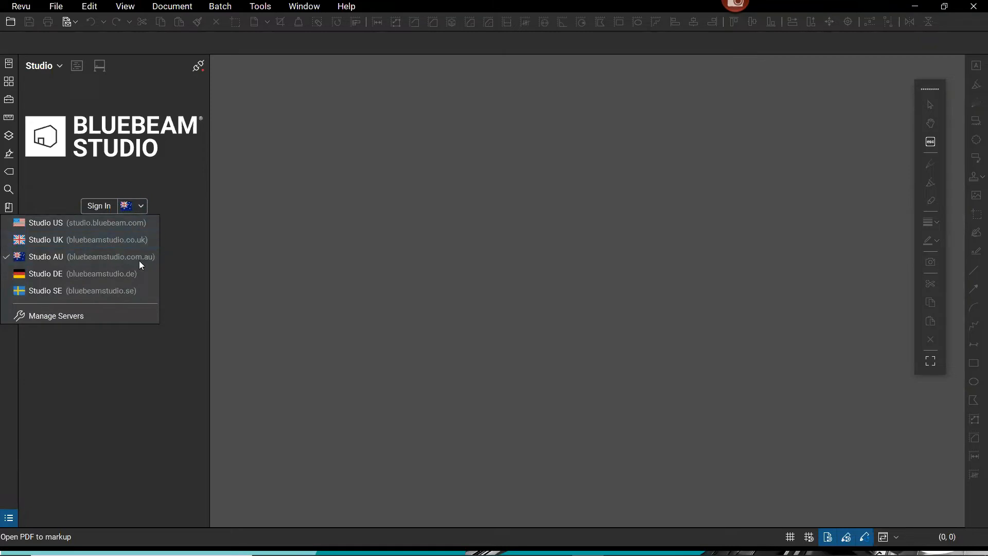
left_click(103, 227)
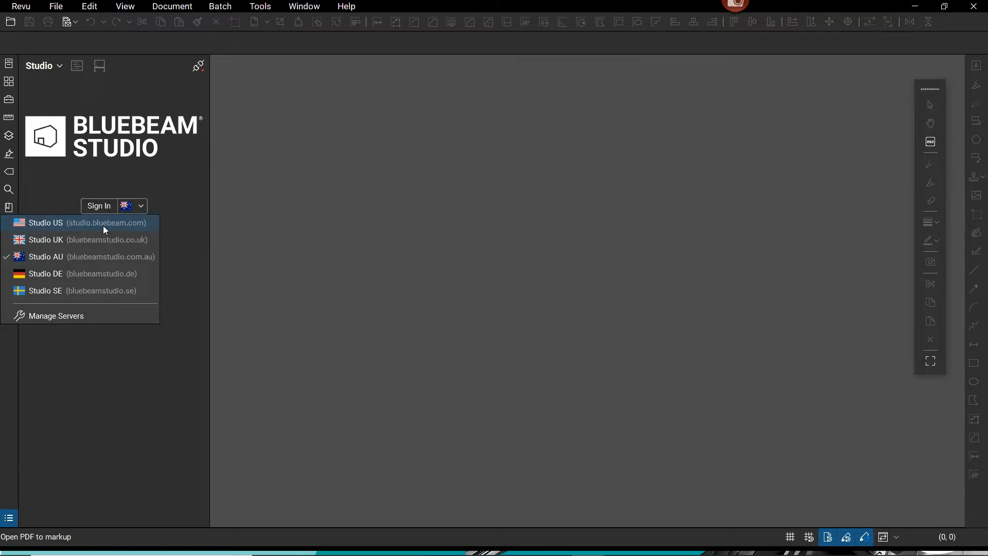
left_click(61, 226)
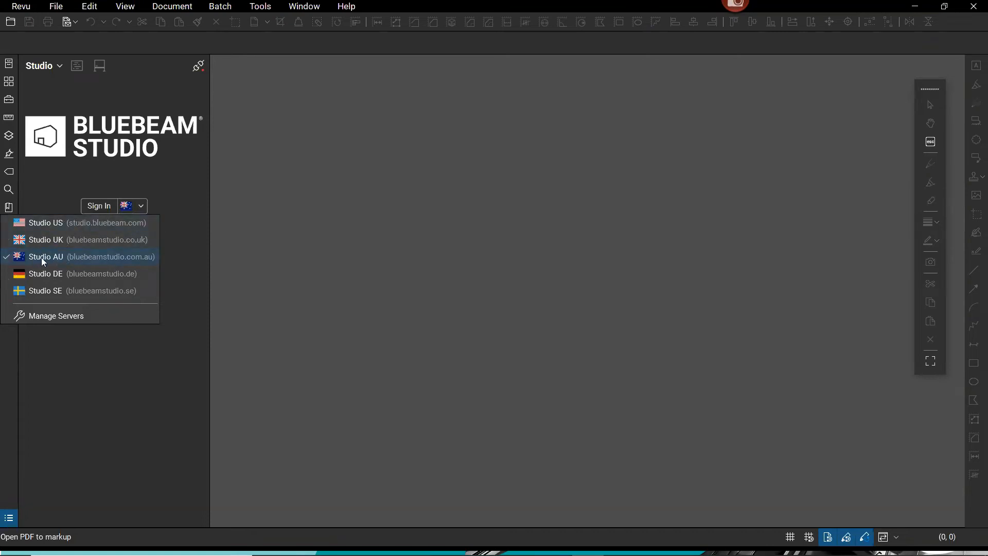
left_click(56, 258)
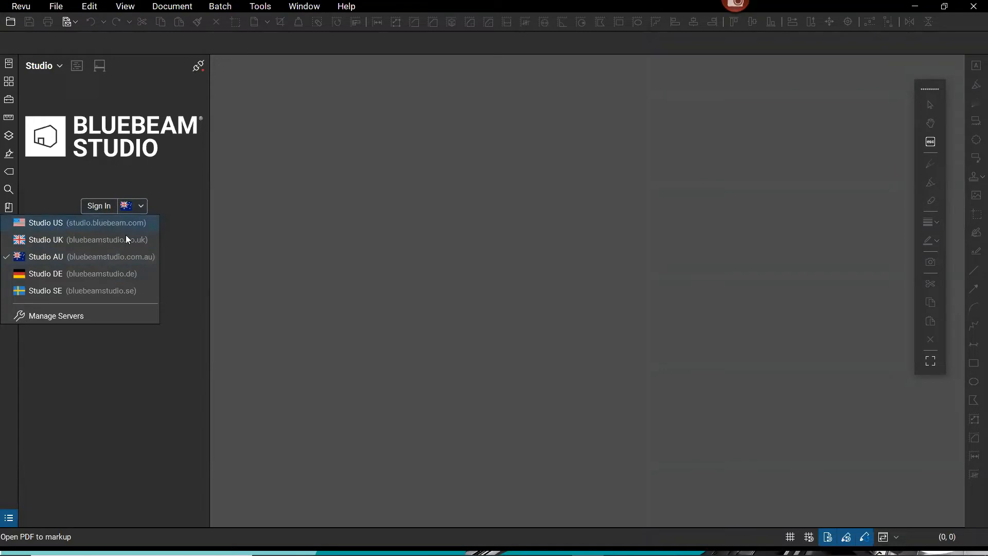
left_click(195, 245)
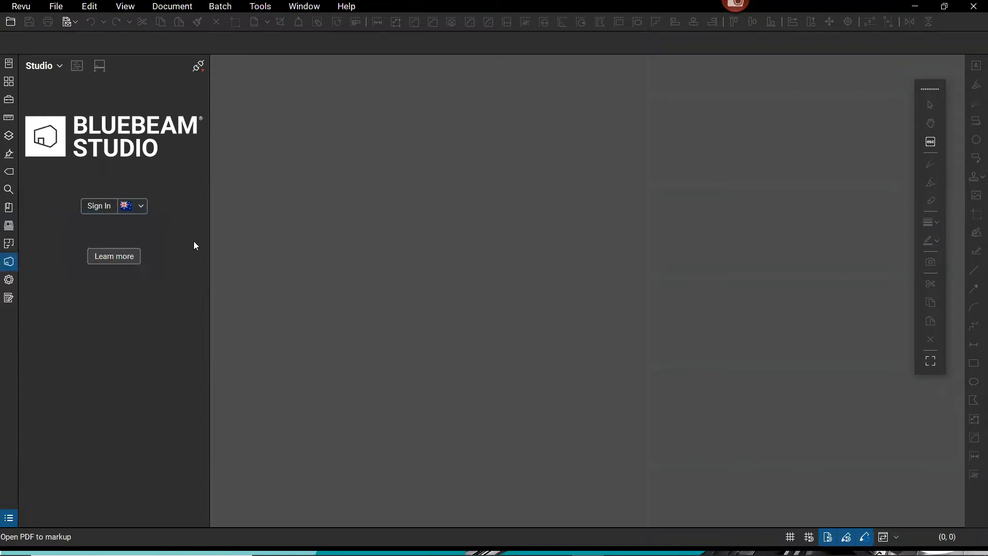
left_click(96, 208)
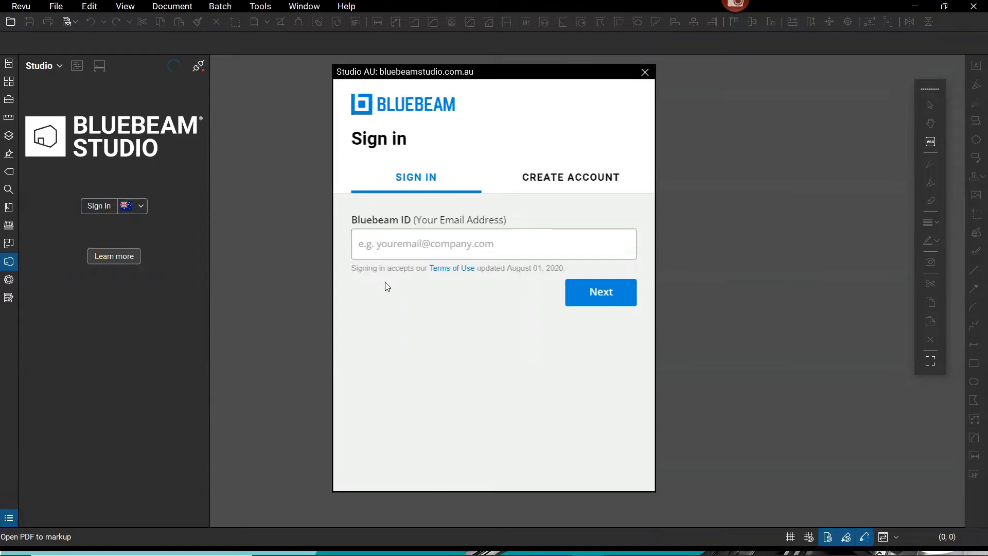
left_click(555, 181)
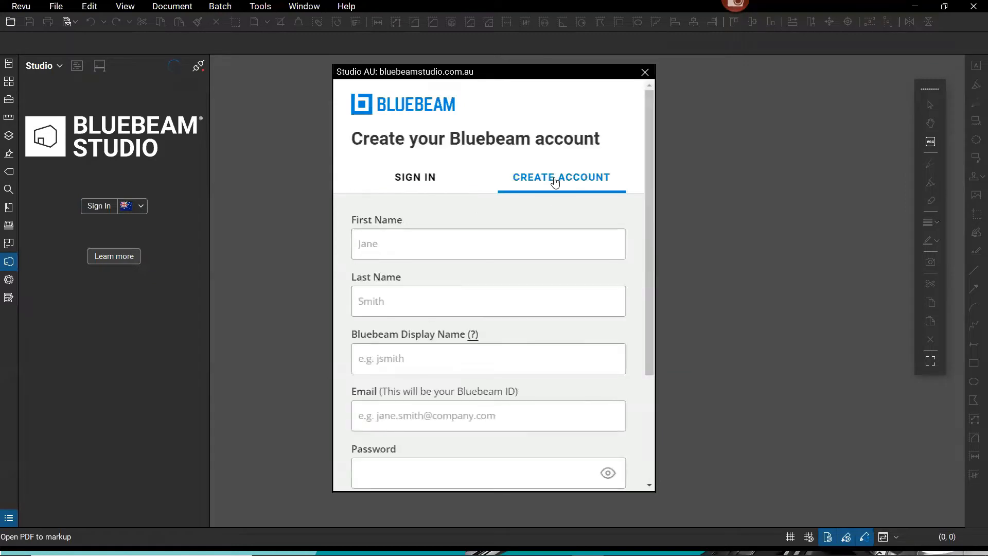
mouse_move(647, 121)
left_mouse_down()
mouse_move(639, 195)
mouse_move(644, 138)
left_mouse_up()
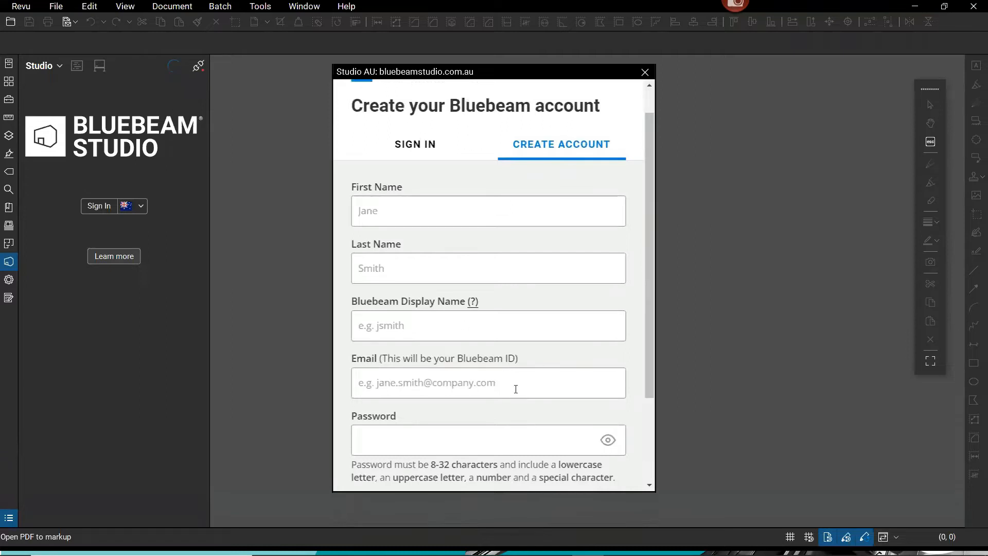
left_click_drag(647, 197, 647, 293)
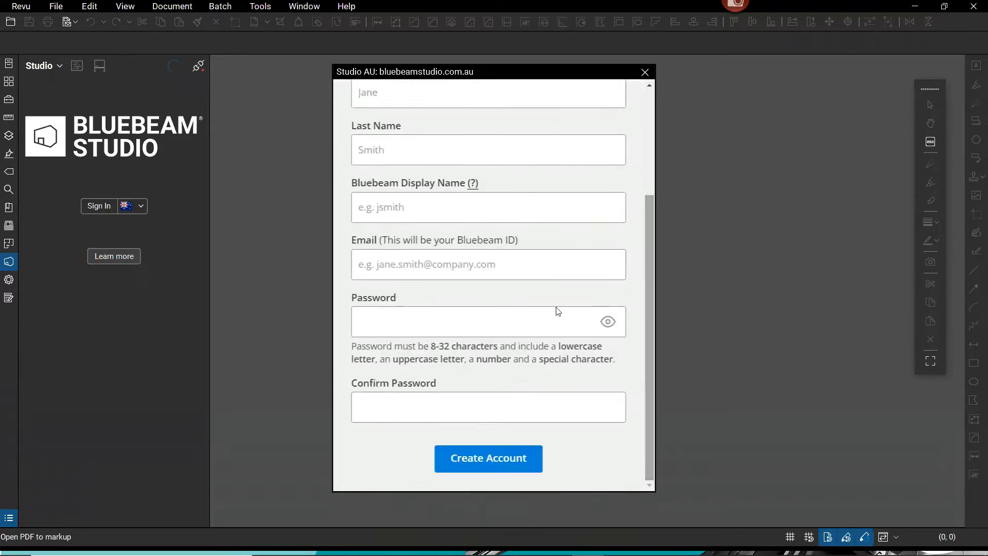
left_click_drag(432, 346, 450, 347)
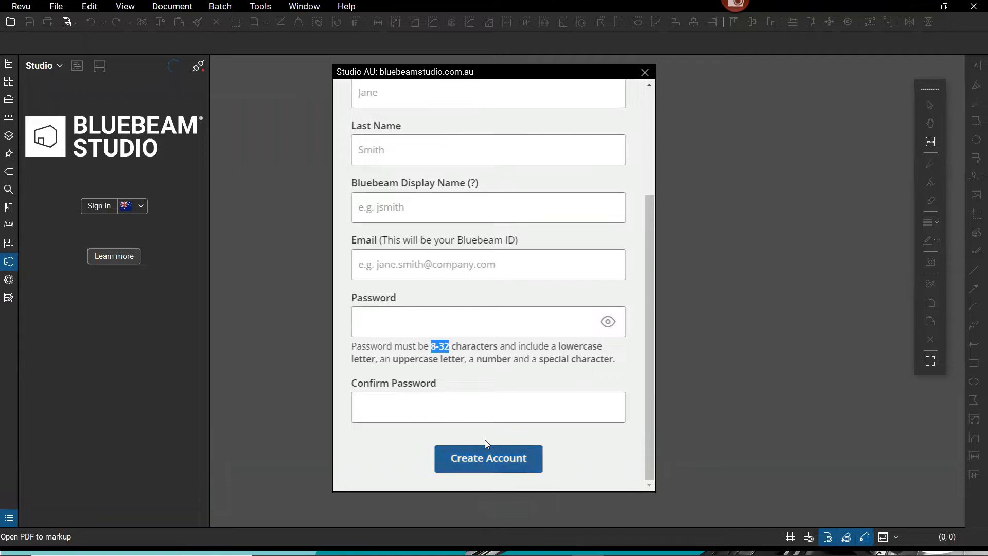
left_click(645, 72)
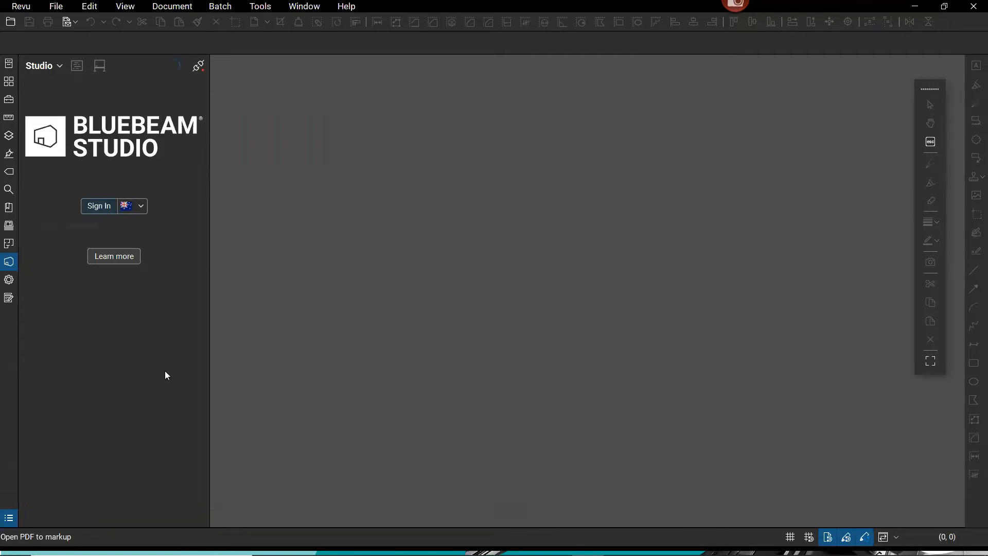
left_click(480, 243)
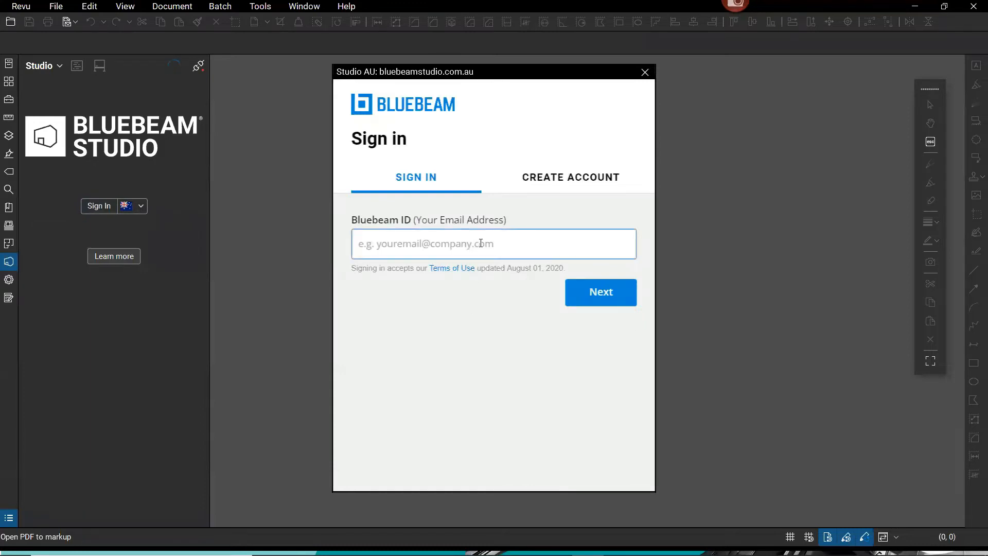
Sign in to Studio AU by pasting the account email and entering the account password.
key("super+v")
key("Down")
key("Down")
key("Return")
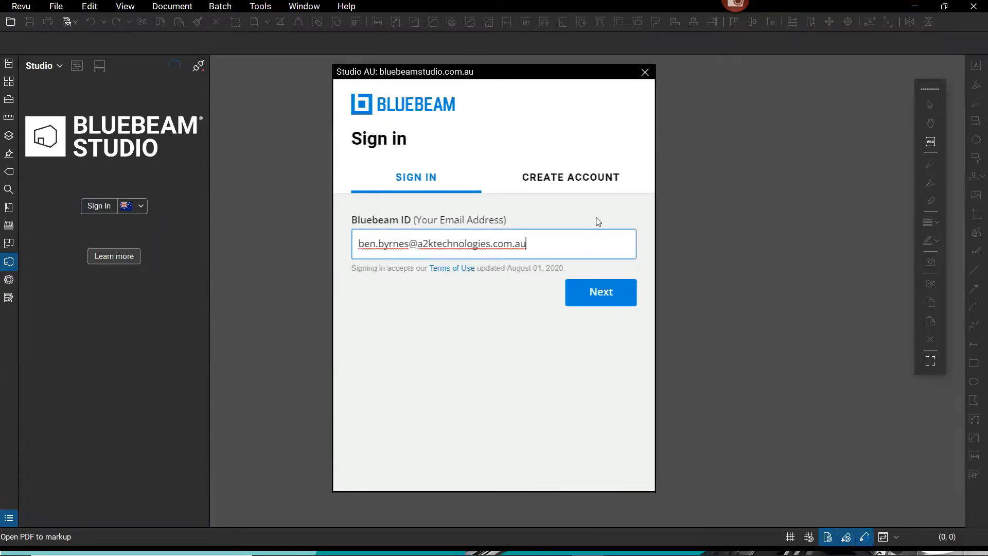
left_click(601, 292)
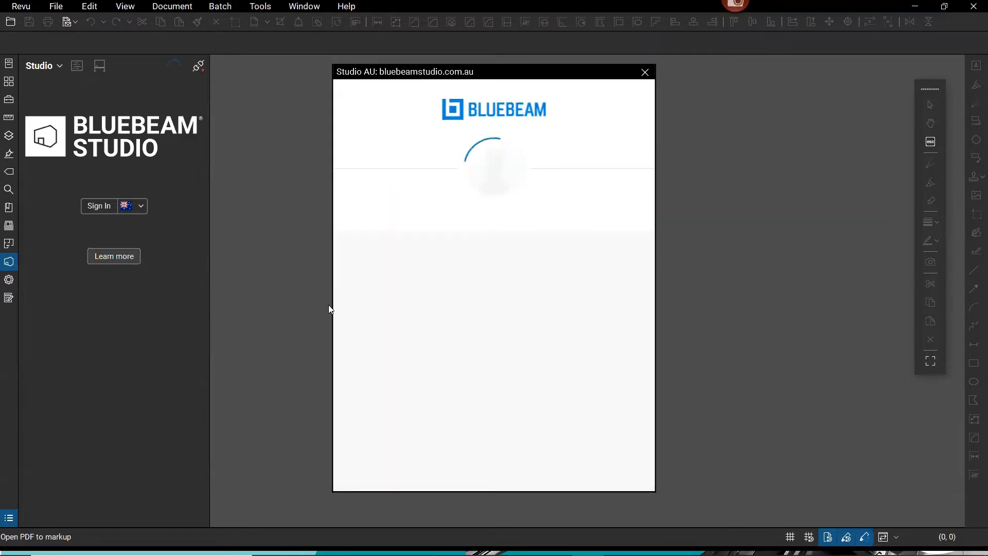
type("•••")
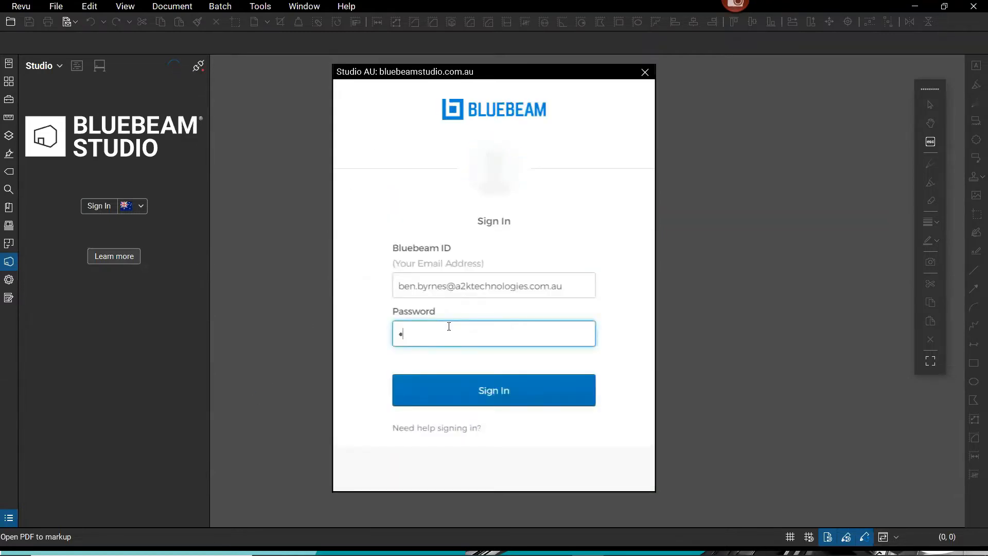
type("••")
type("****")
left_click(512, 402)
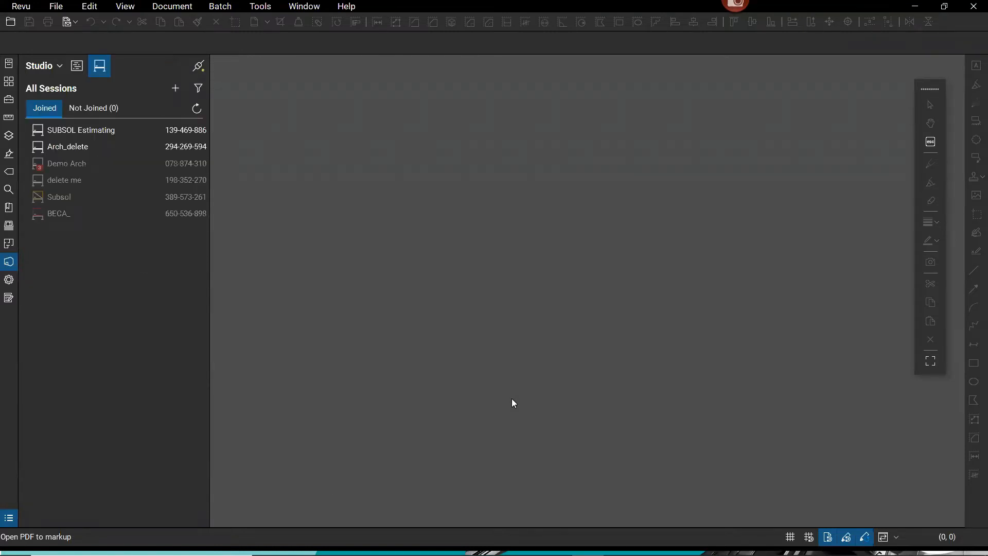
left_click(99, 75)
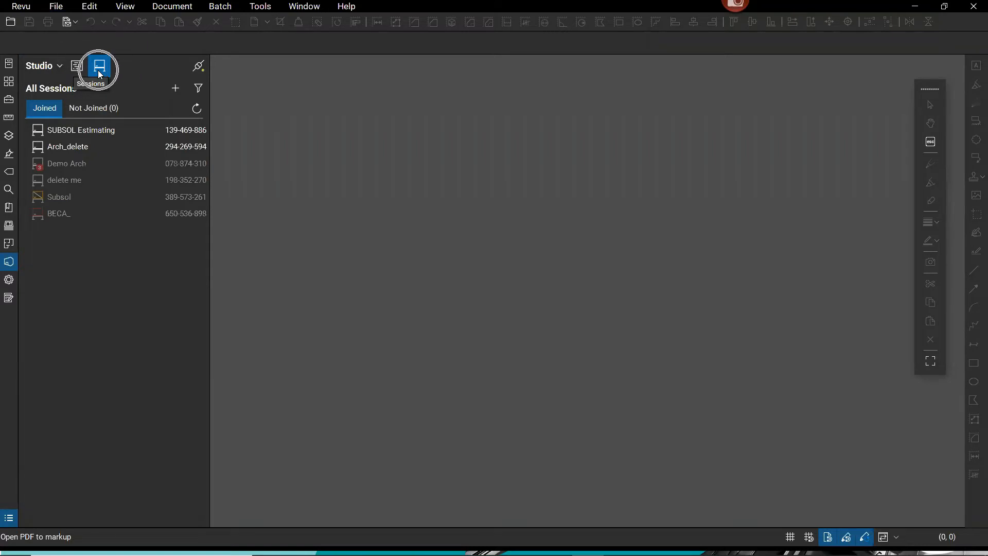
left_click(79, 71)
left_click(79, 71)
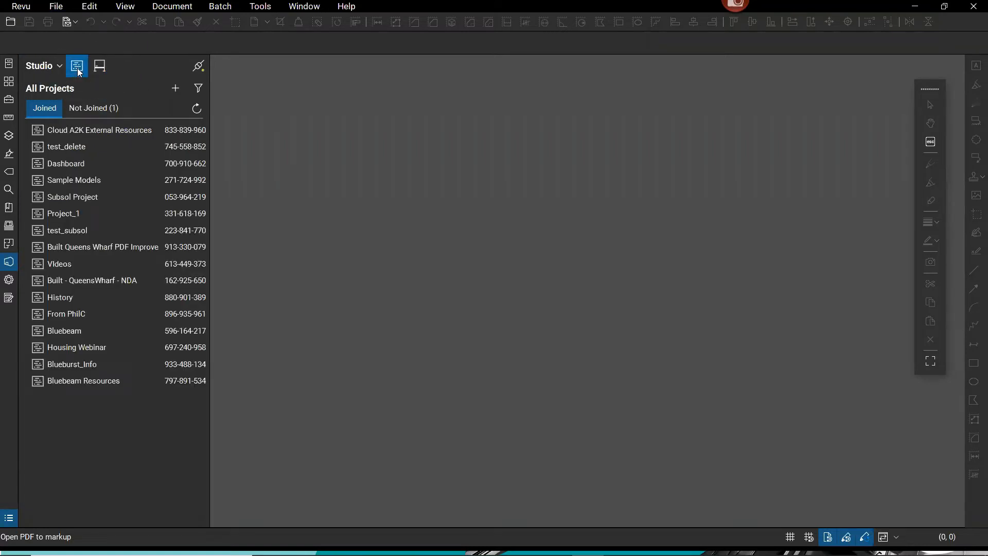
double_click(67, 164)
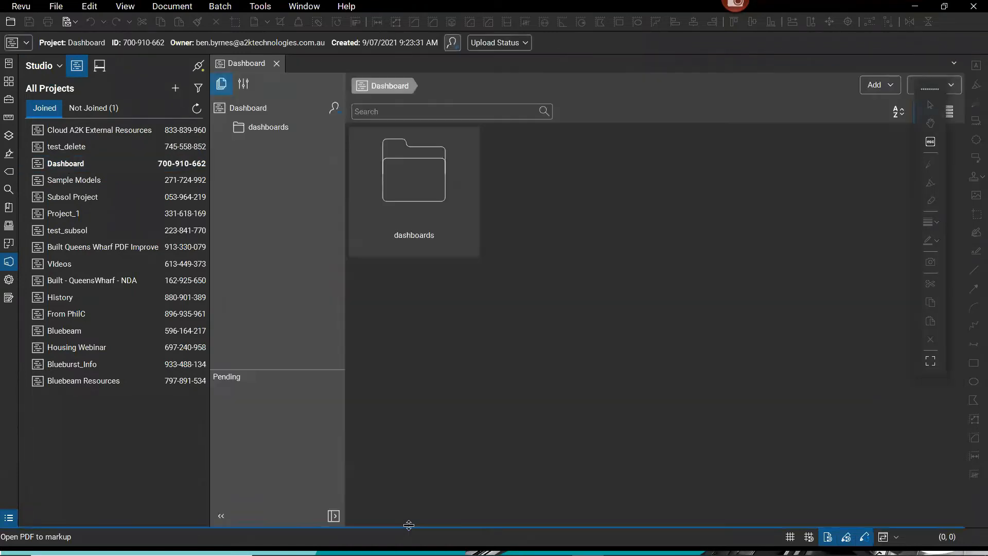
double_click(411, 190)
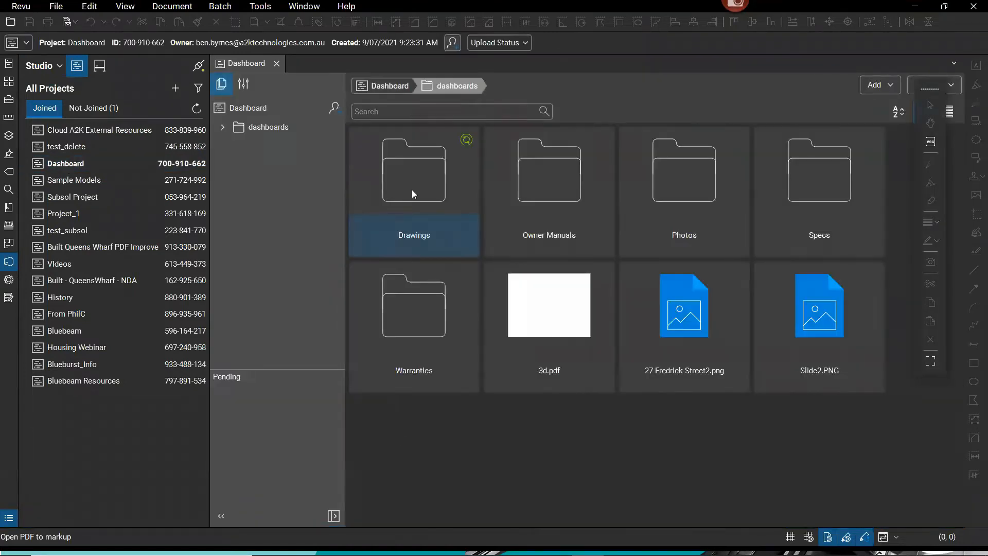
left_click(387, 86)
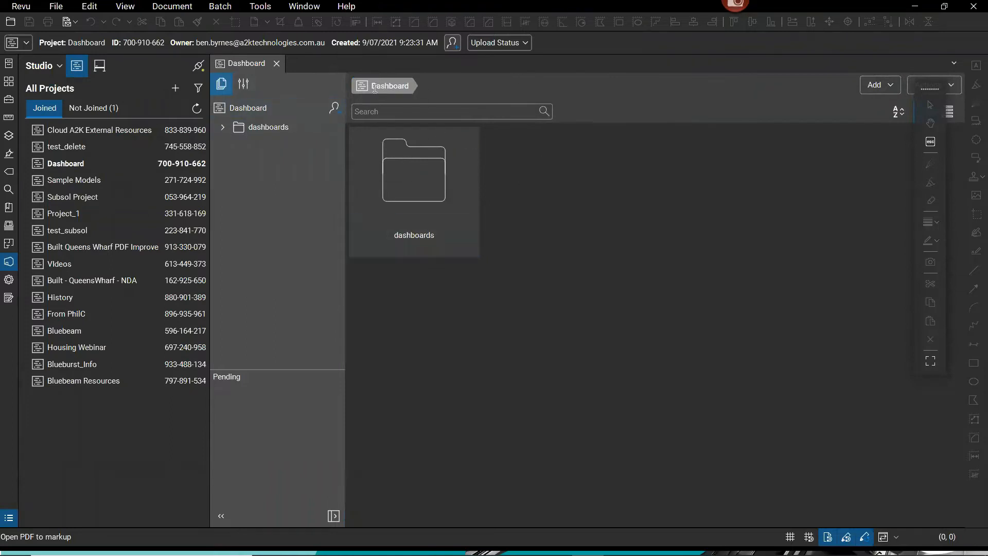
left_click(420, 192)
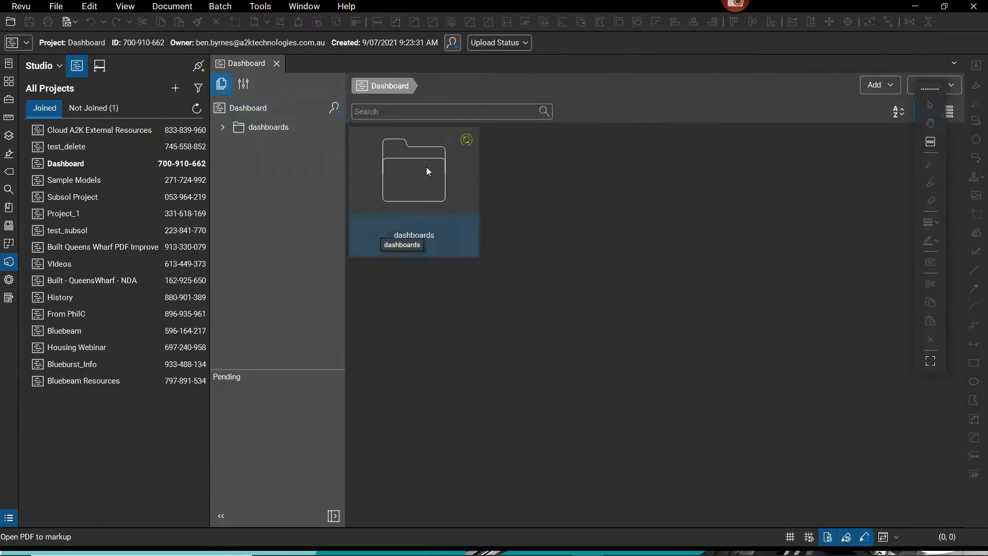
left_click(247, 86)
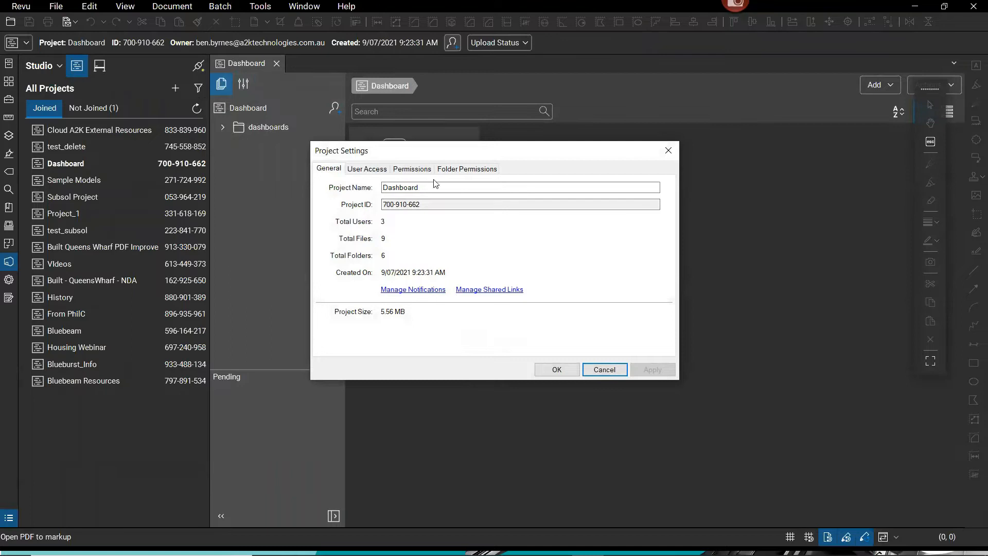
left_click(369, 169)
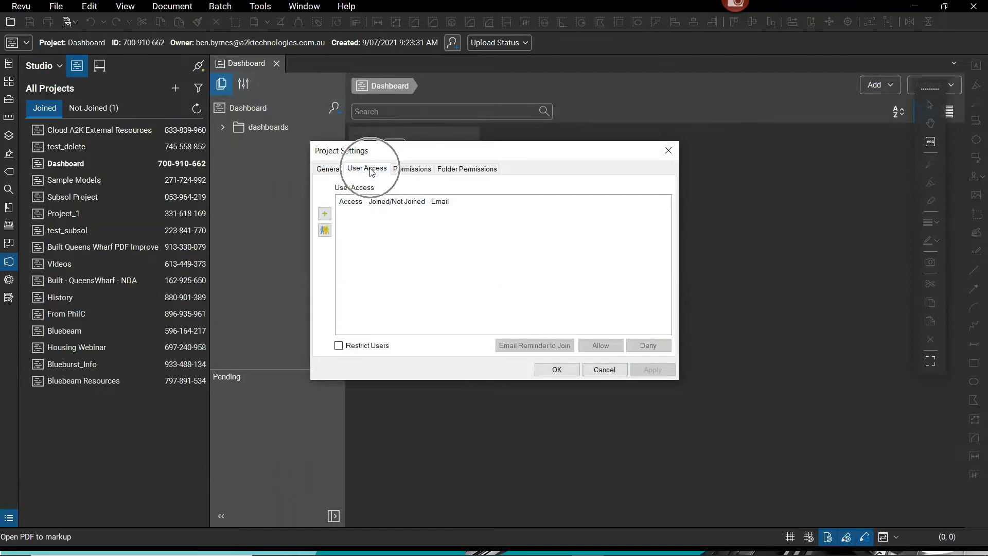
left_click(370, 170)
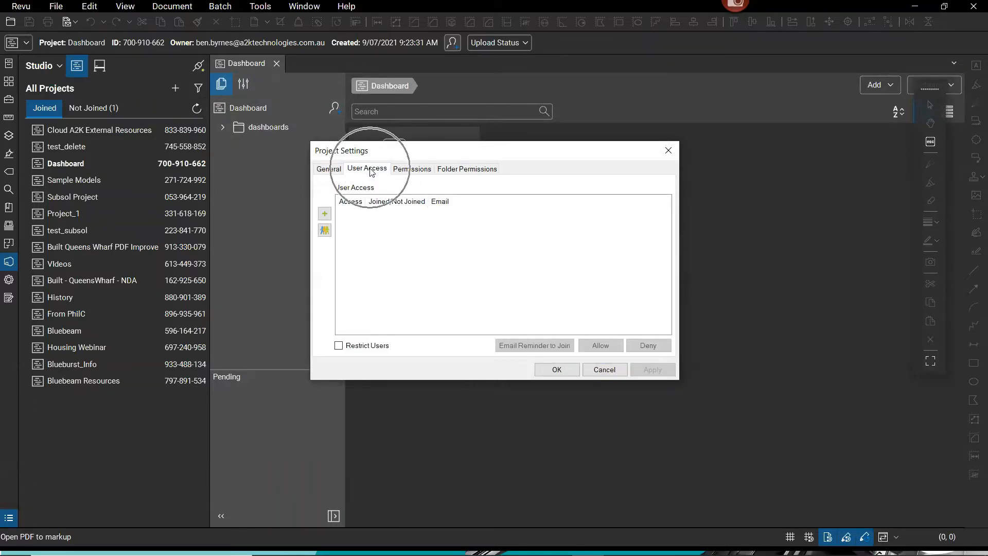
left_click(359, 355)
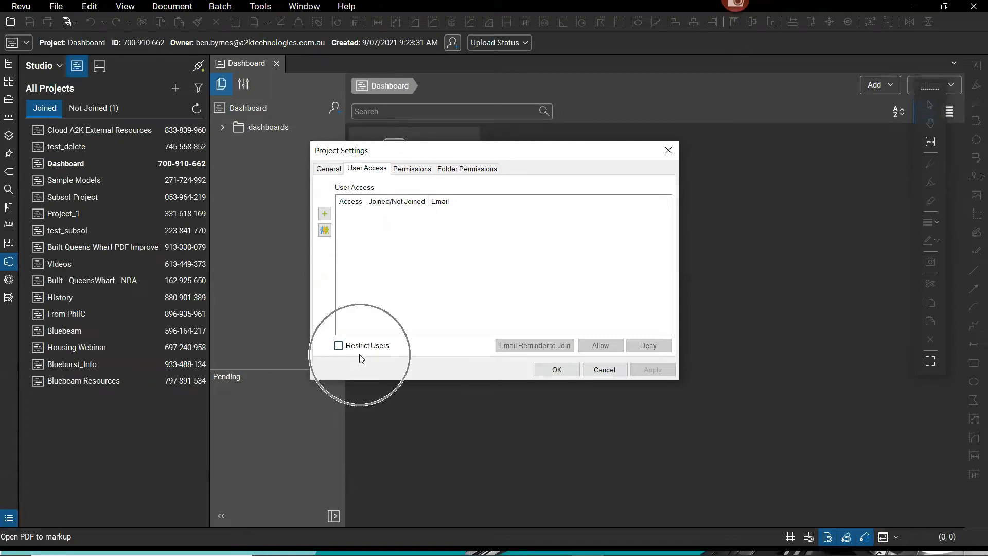
left_click_drag(418, 157, 137, 192)
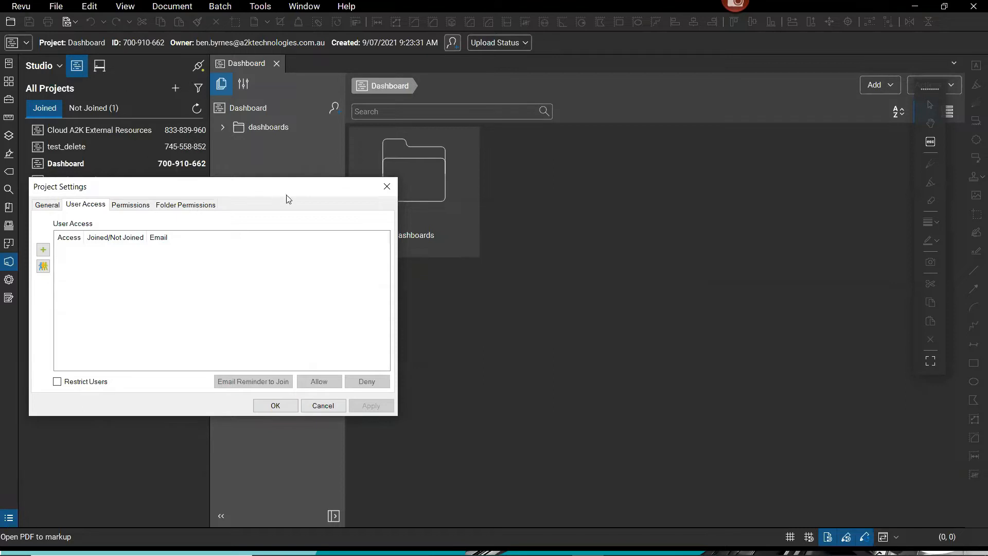
left_click_drag(307, 187, 374, 179)
left_click(458, 182)
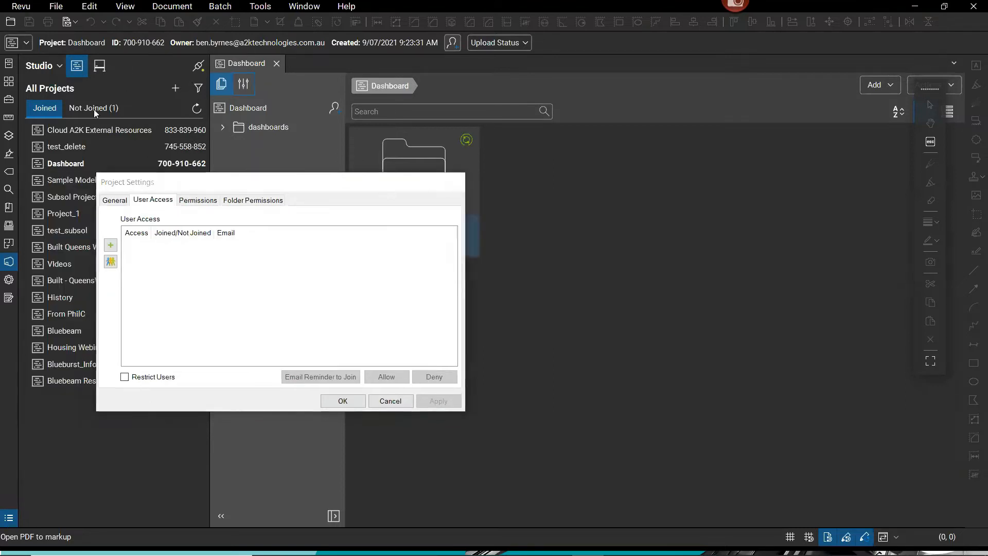
left_click(199, 71)
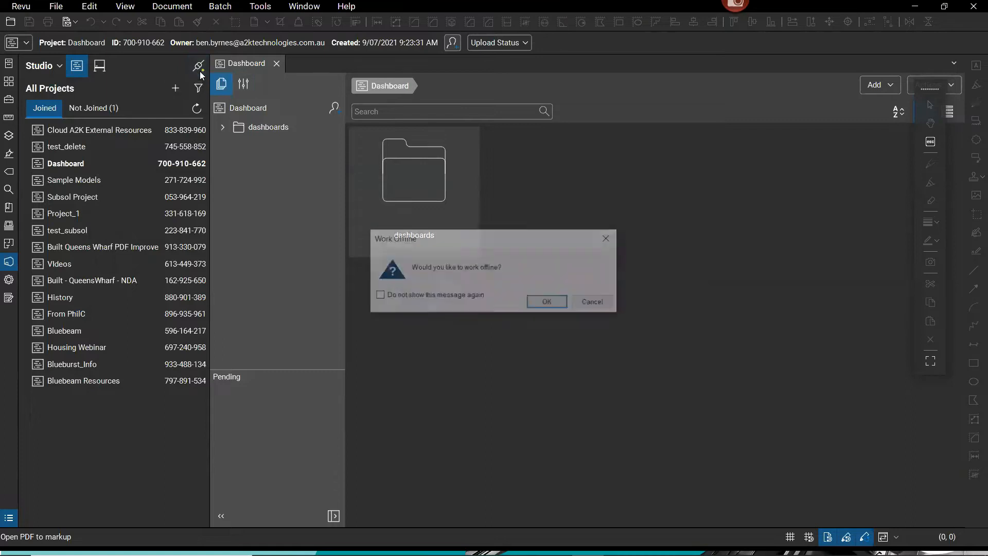
left_click(602, 303)
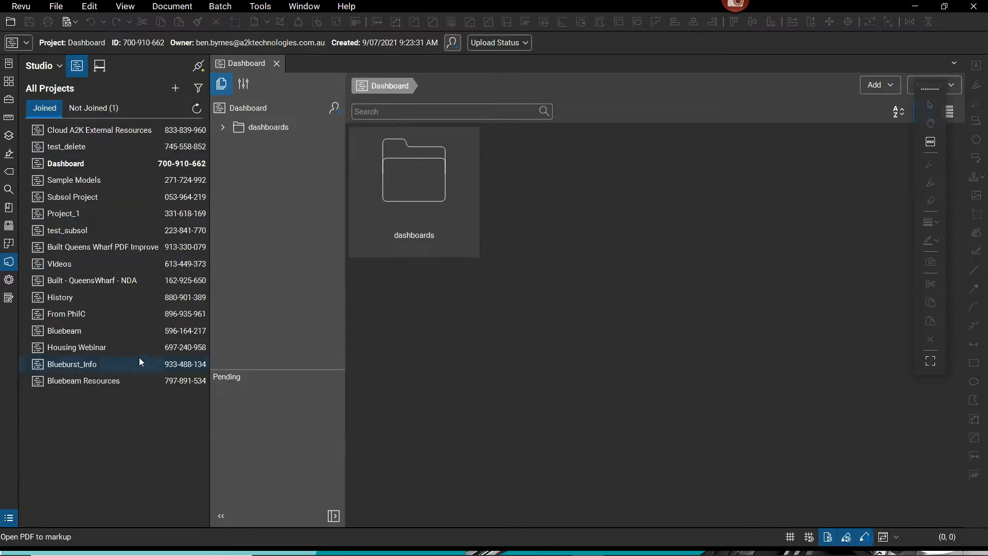
left_click(57, 67)
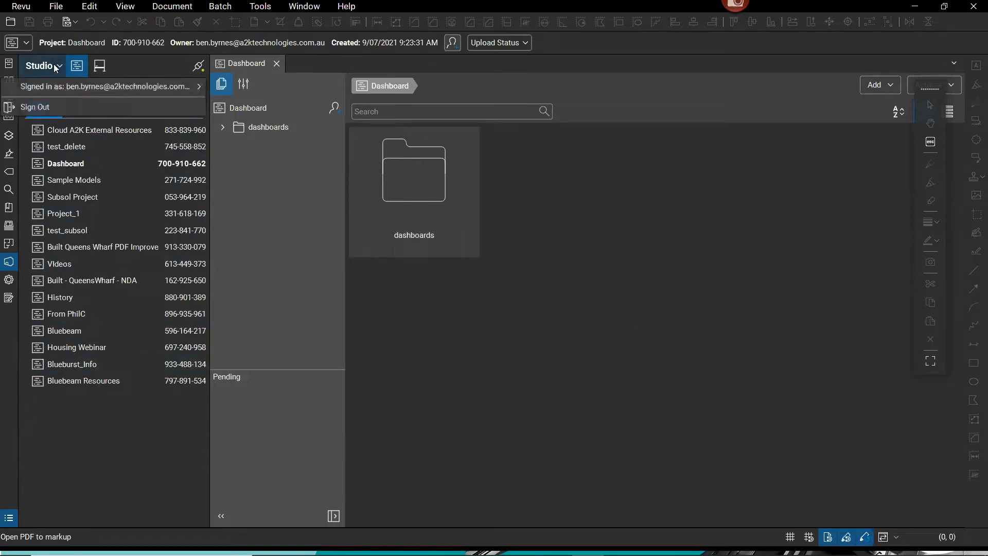
left_click(114, 73)
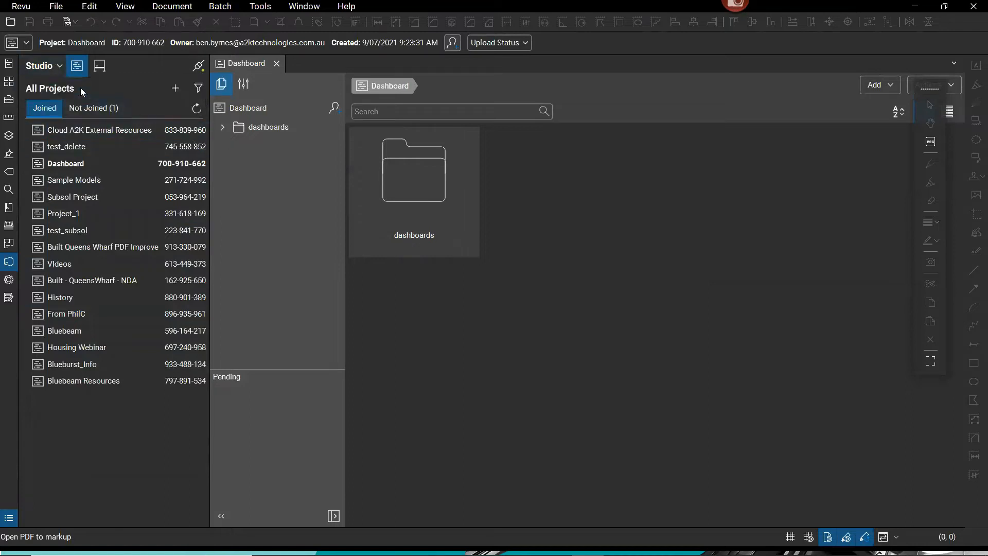
left_click(181, 93)
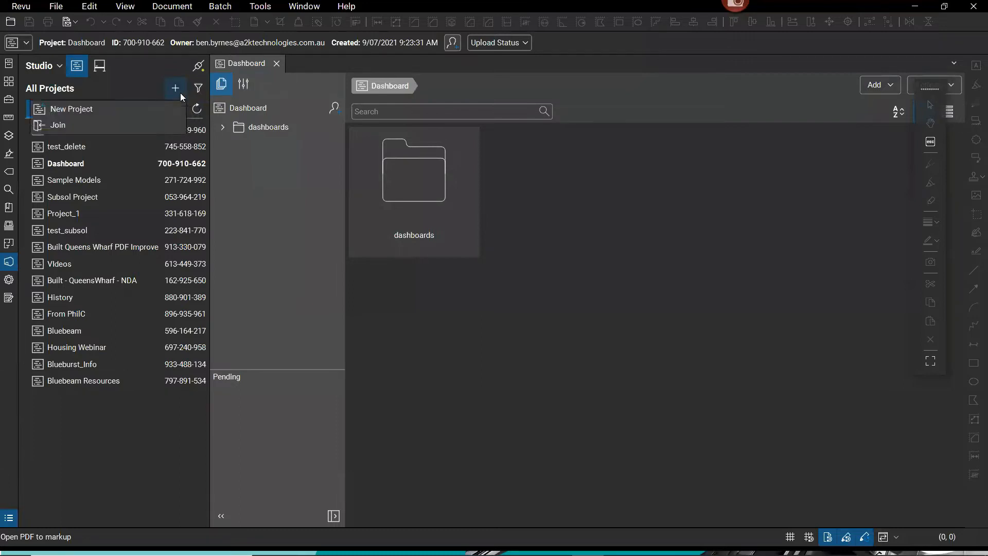
key("ctrl")
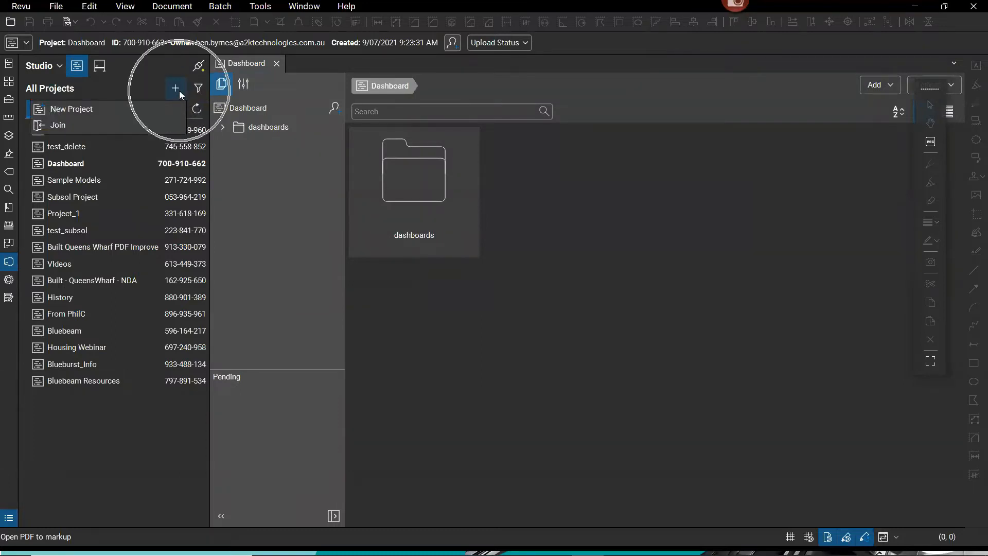
key("ctrl")
key("ctrl")
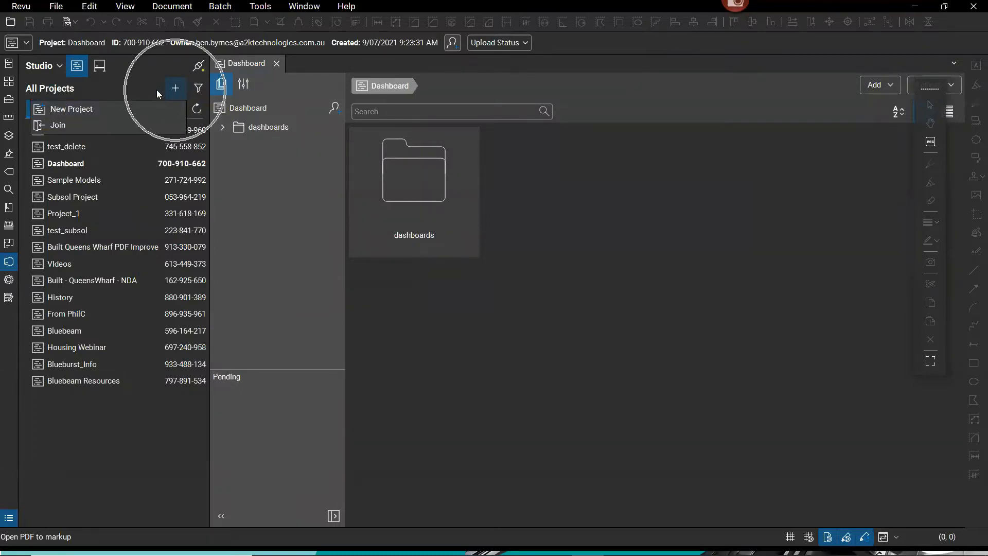
left_click(64, 130)
key("ctrl")
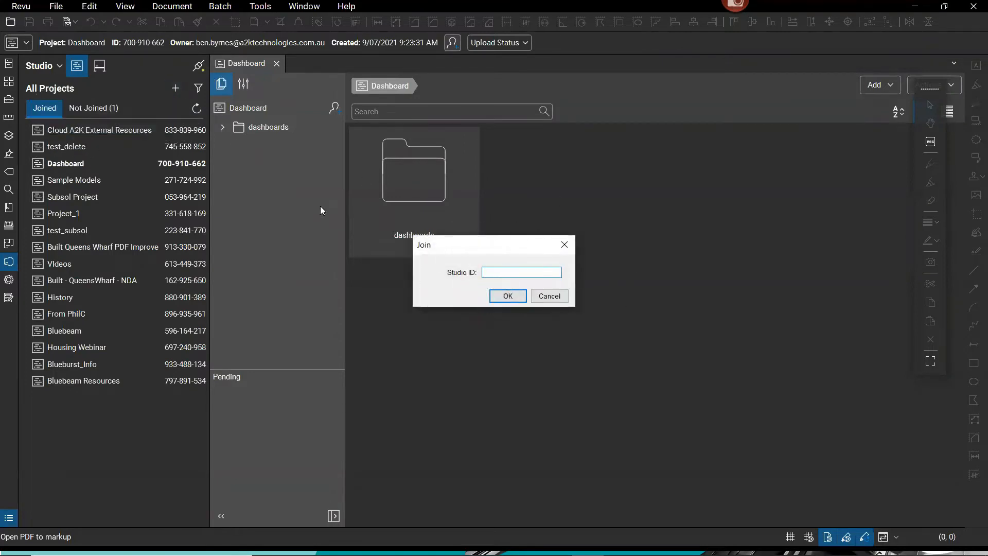
key("ctrl")
left_click(552, 297)
Open the dashboards folder and browse its Owner Manuals and Drawings subfolders.
double_click(399, 207)
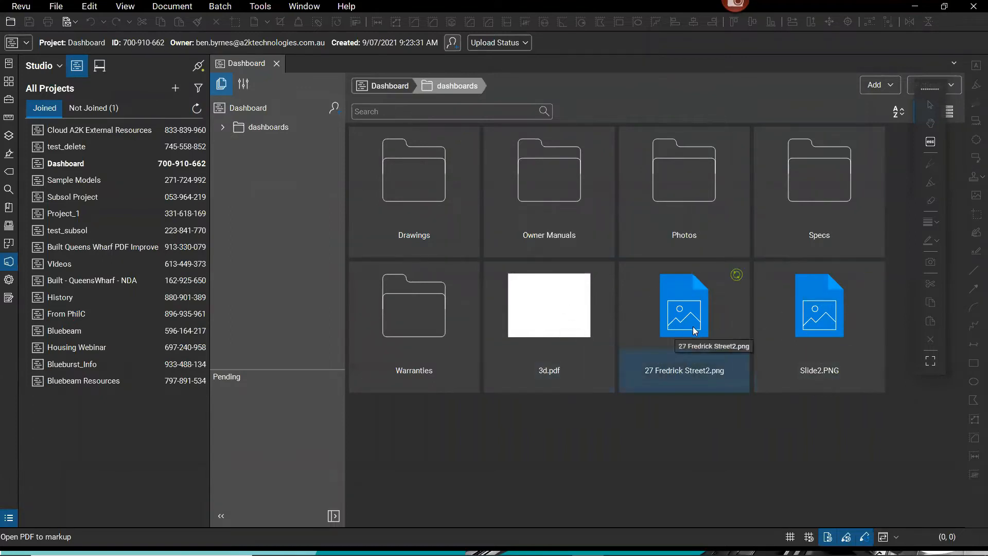
double_click(551, 194)
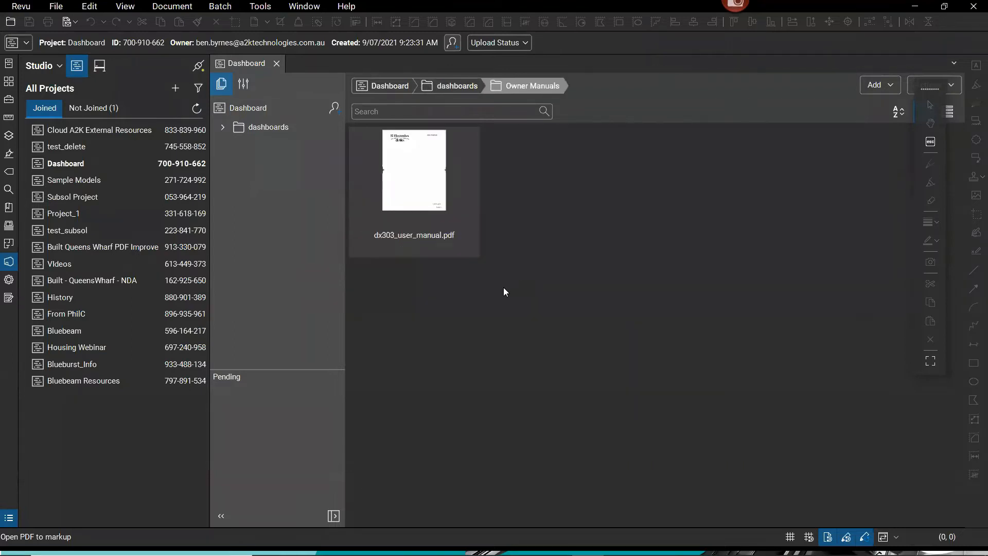
left_click(457, 88)
double_click(419, 174)
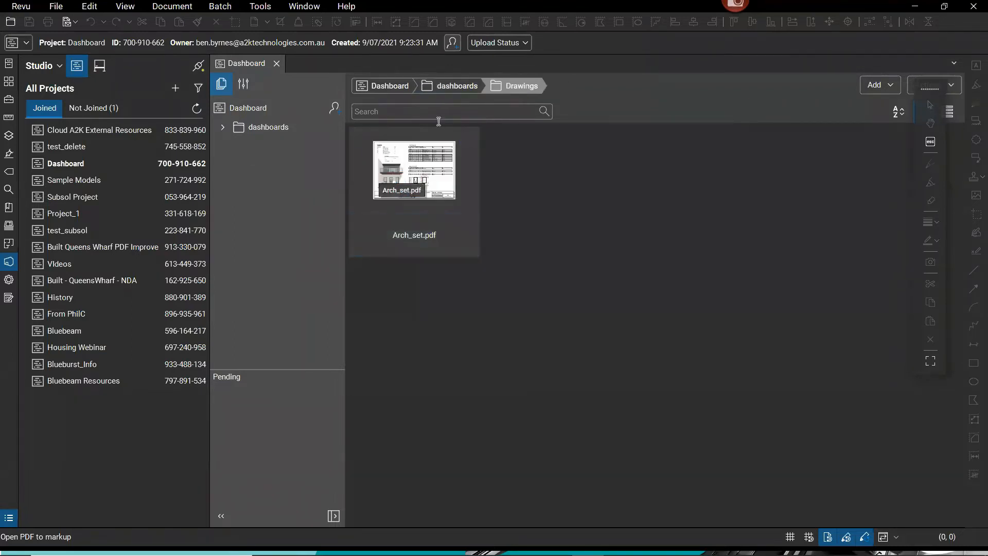
left_click(454, 90)
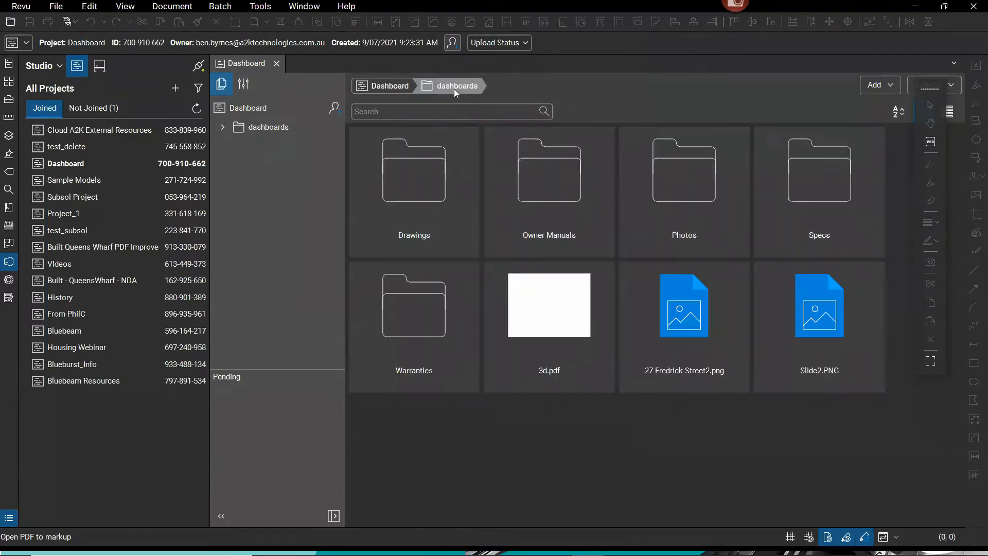
Open the Specs folder and bring up the actions for Specs_Porch-and-Bath_Addition.pdf.
left_click(833, 199)
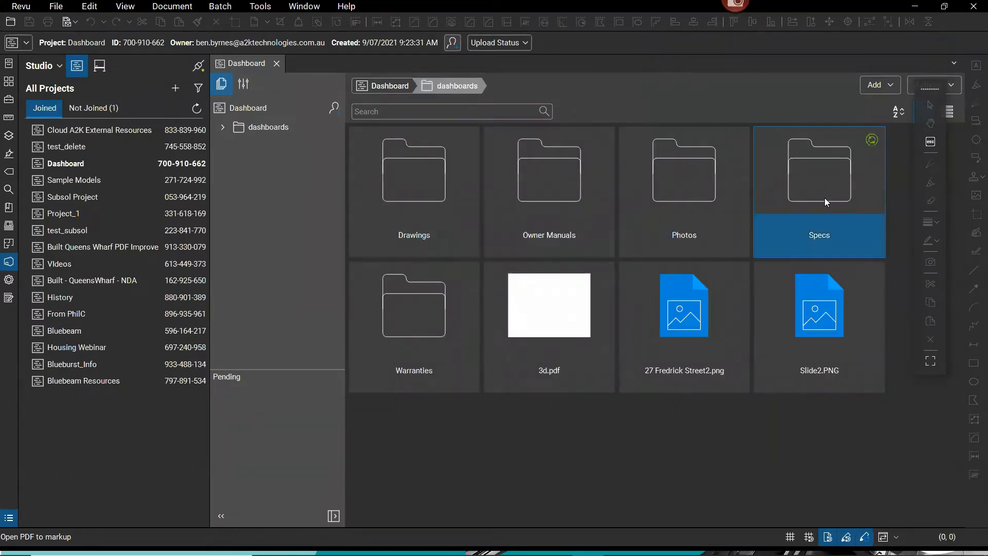
double_click(824, 198)
left_click_drag(461, 202, 425, 182)
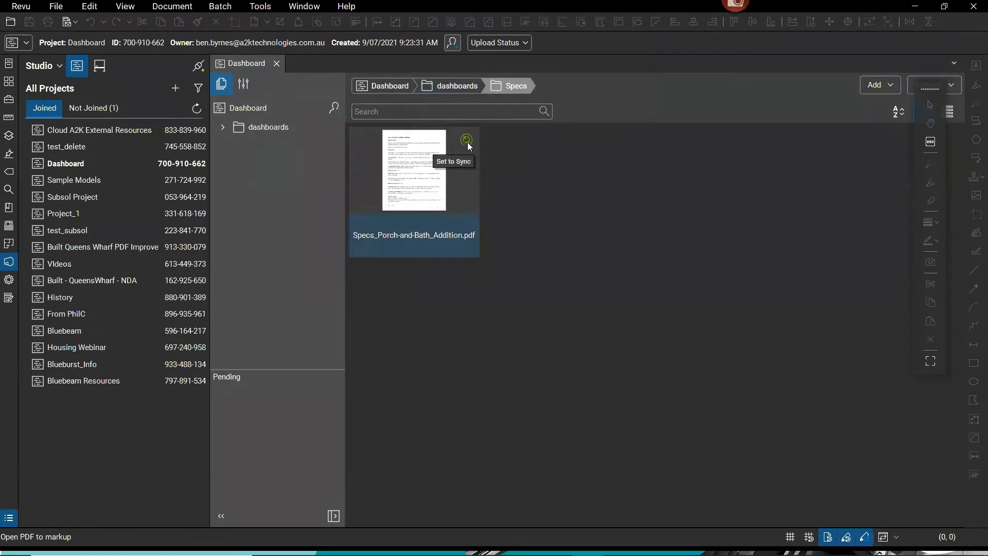
right_click(425, 200)
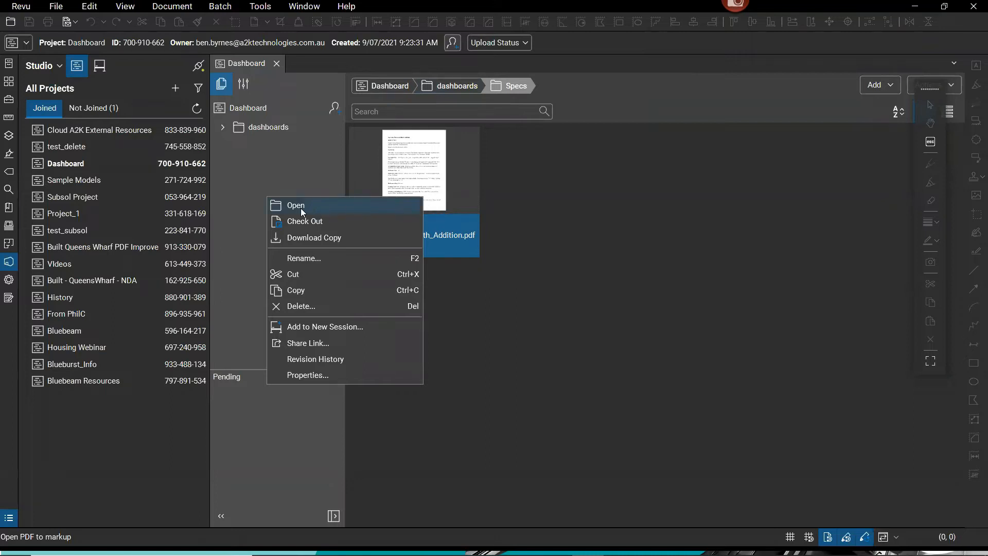
left_click(316, 221)
left_click(316, 221)
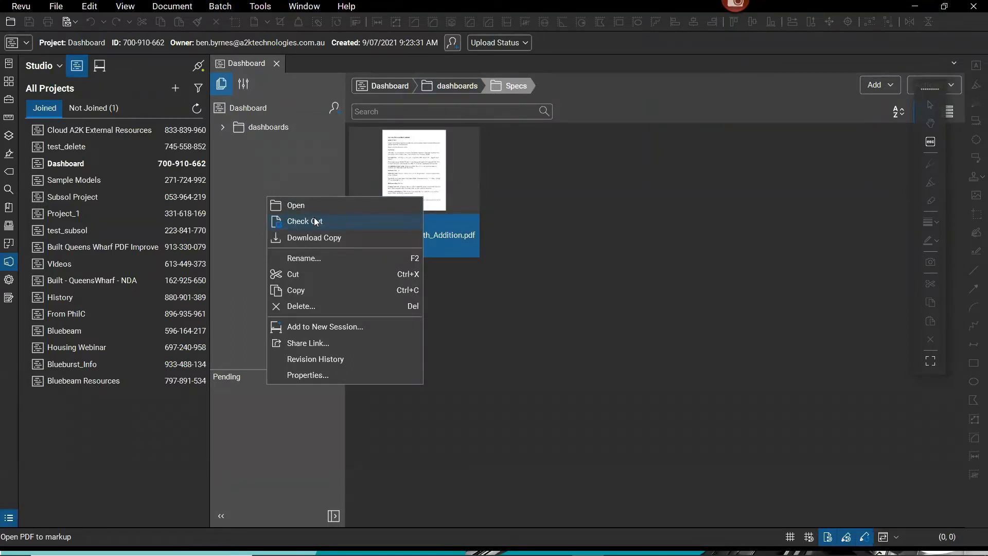
left_click(328, 240)
key("ctrl")
key("ctrl")
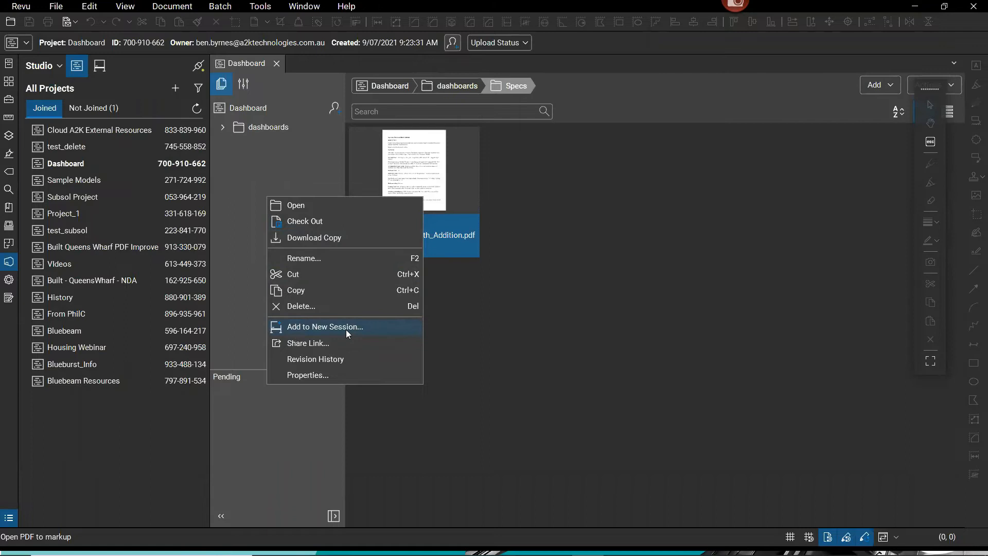
key("ctrl")
left_click(312, 223)
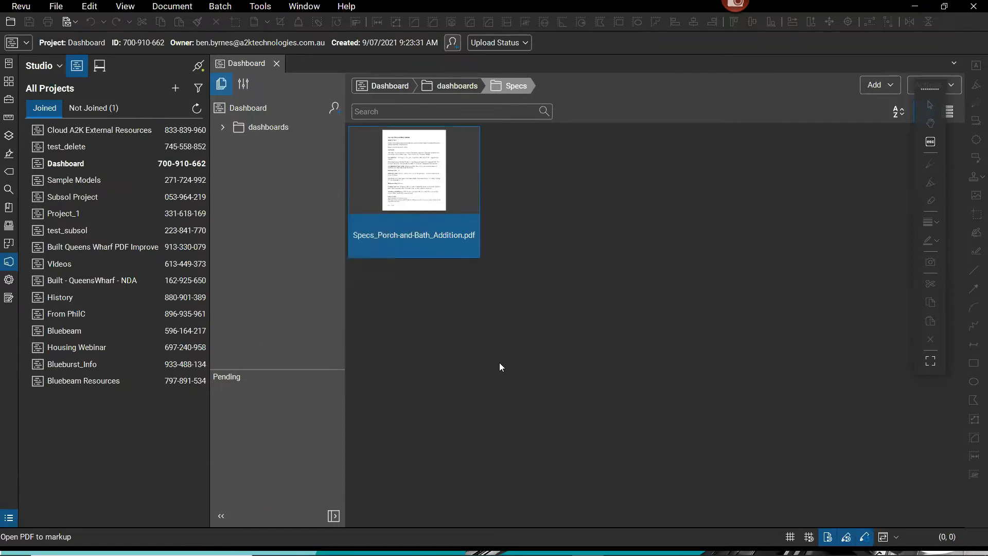
key("ctrl")
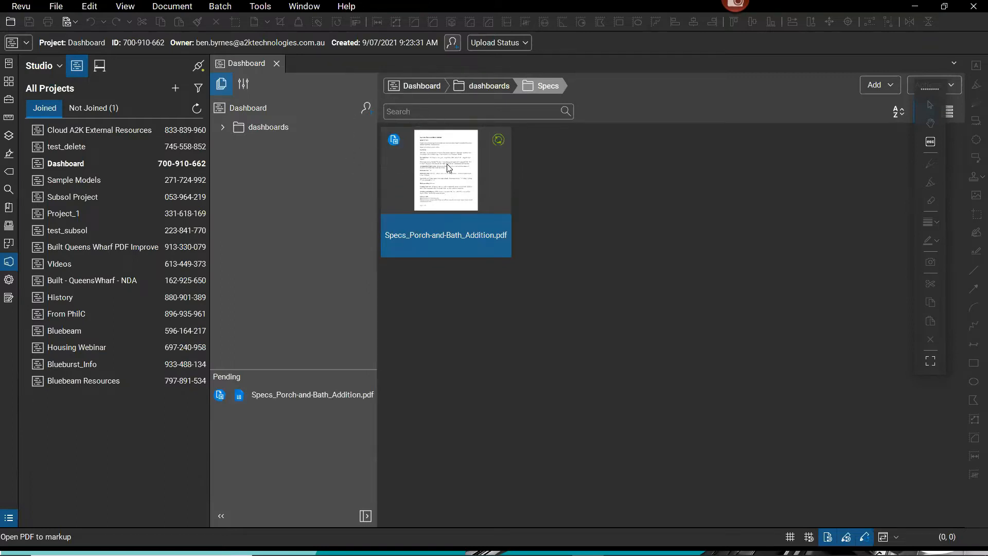
right_click(466, 202)
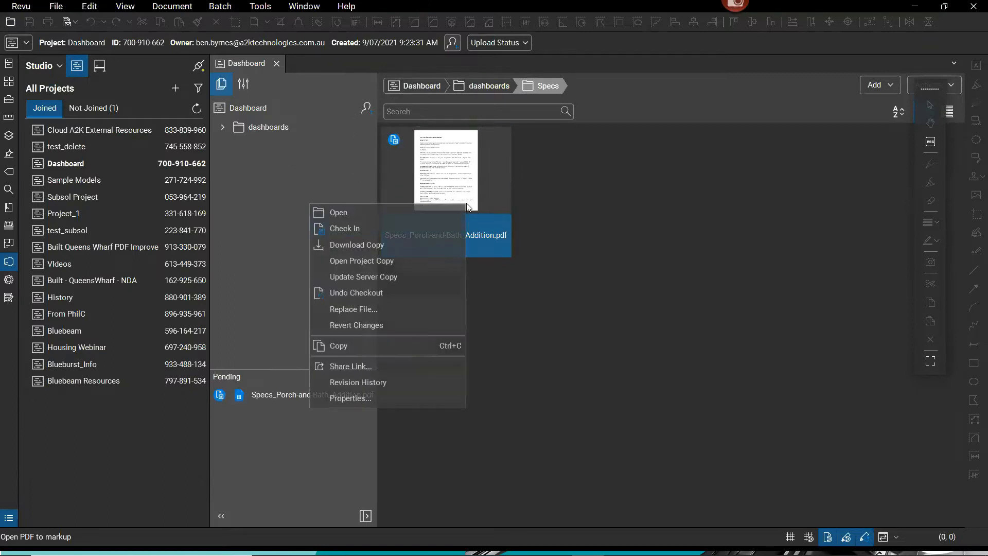
left_click(385, 215)
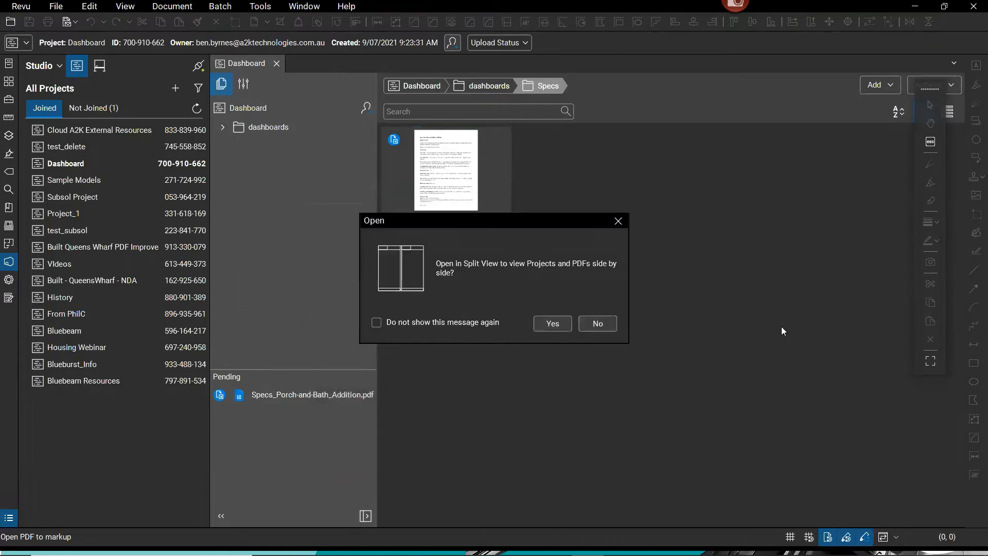
left_click(600, 324)
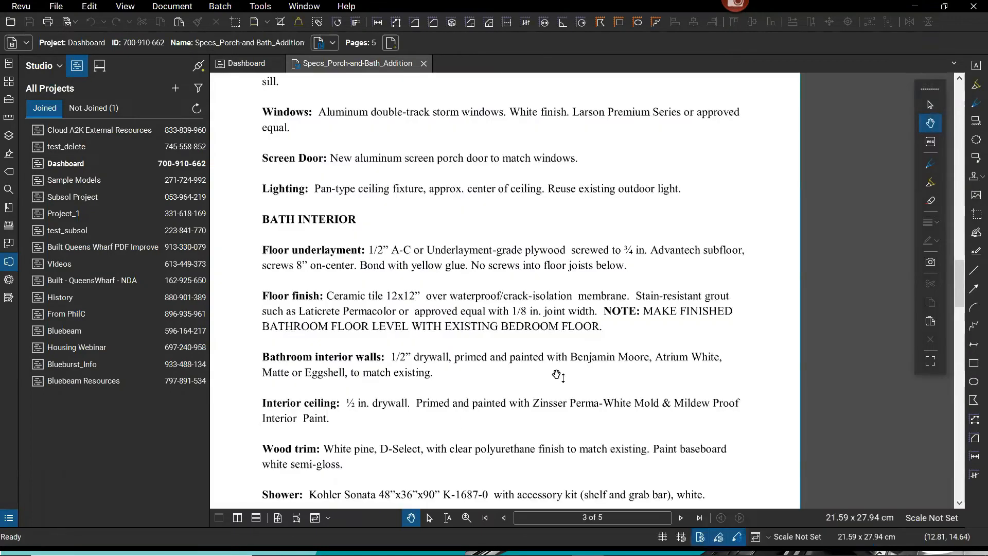
Use Edit Text to change the floor finish note's 'BEDROOM FLOOR' to 'PORCH'.
left_click(89, 6)
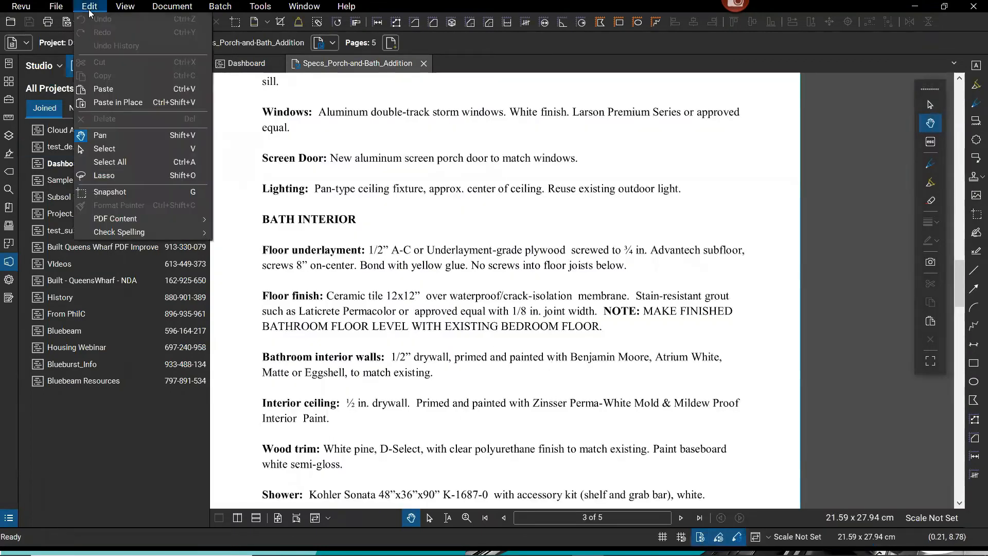
mouse_move(150, 218)
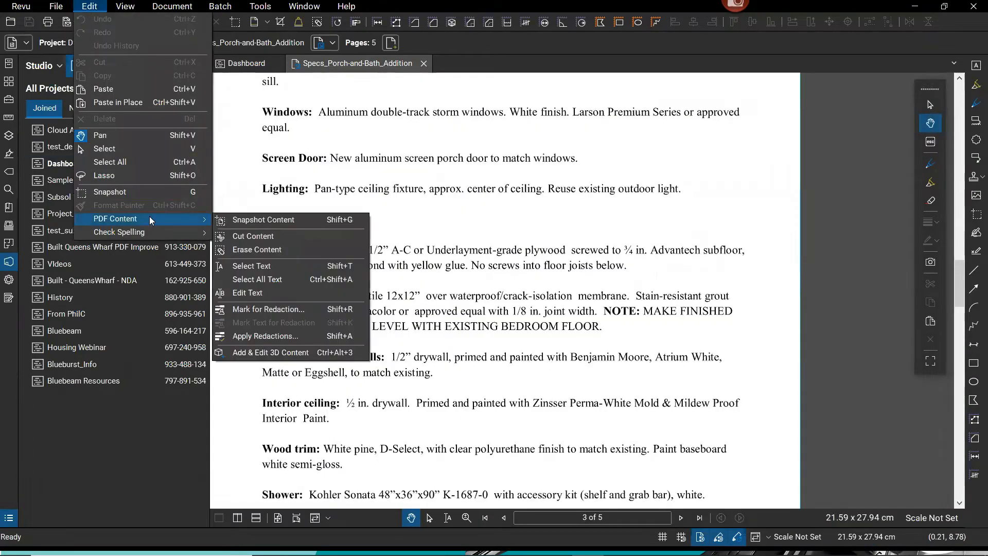
left_click(256, 293)
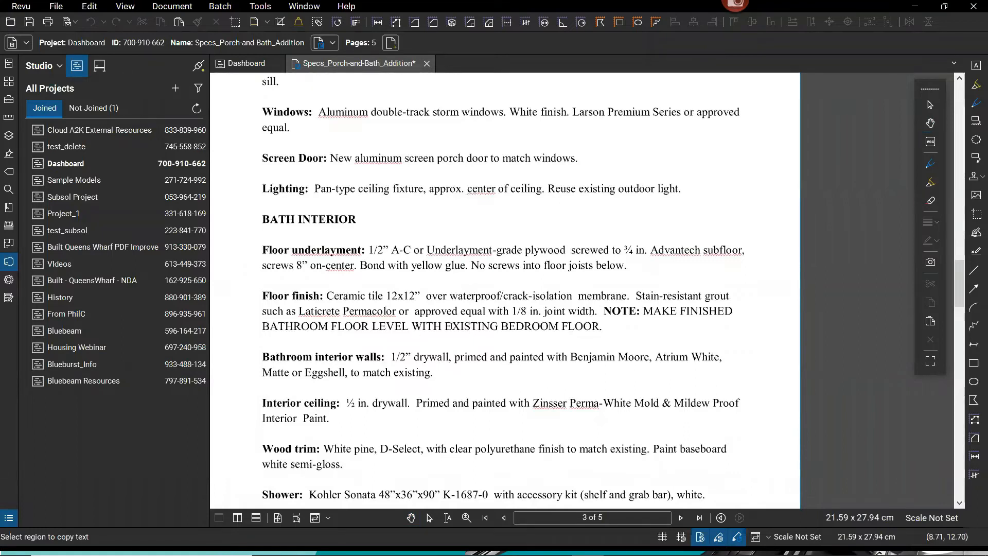
left_click_drag(446, 327, 600, 328)
left_click(503, 327)
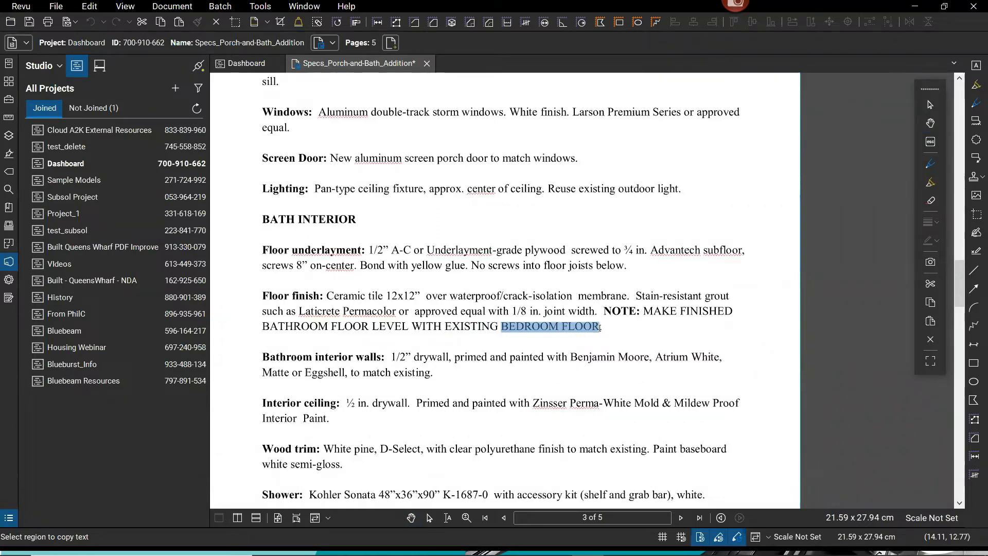
type("PO")
type("RCH")
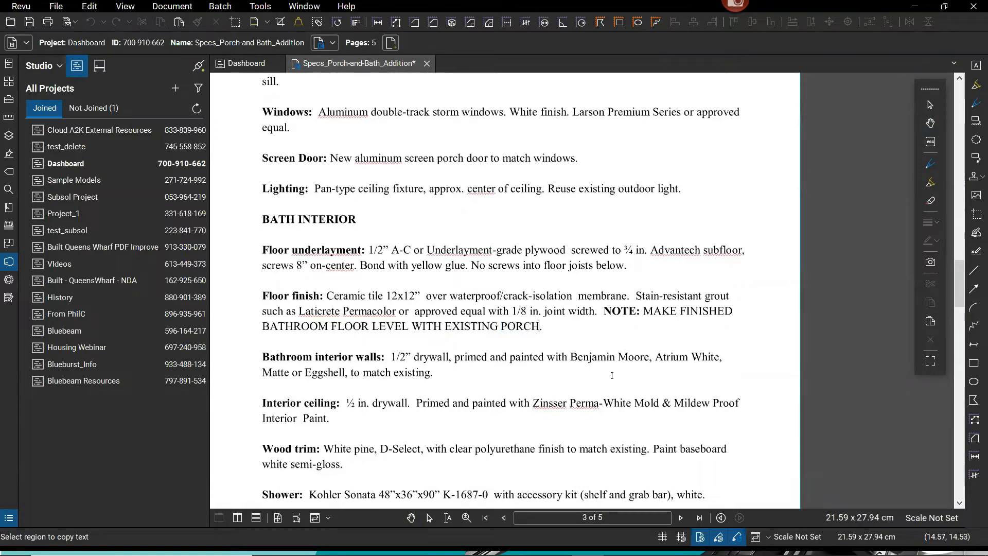
key("Escape")
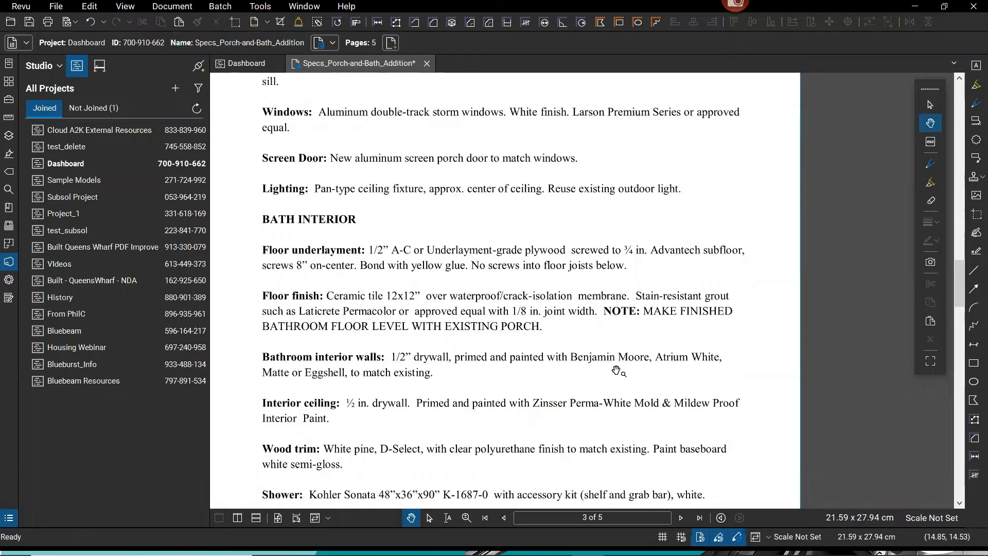
Highlight the word PORCH in yellow with the Highlight tool.
key("ctrl")
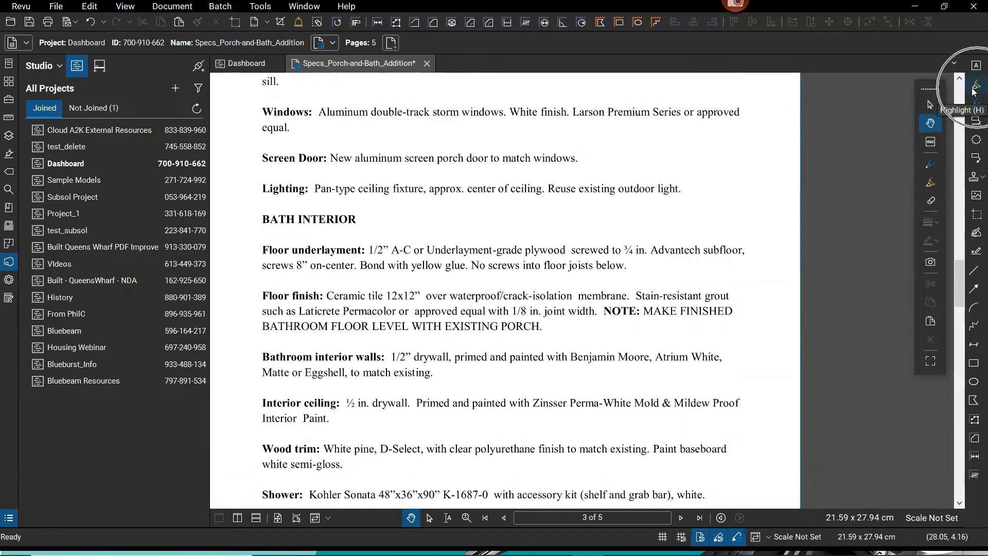
key("h")
left_click_drag(499, 326, 540, 327)
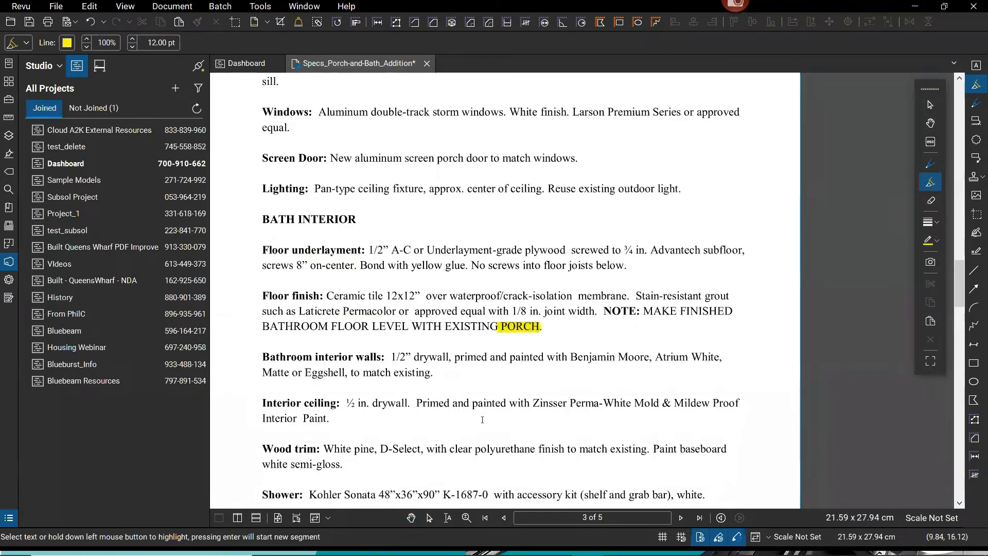
key("Escape")
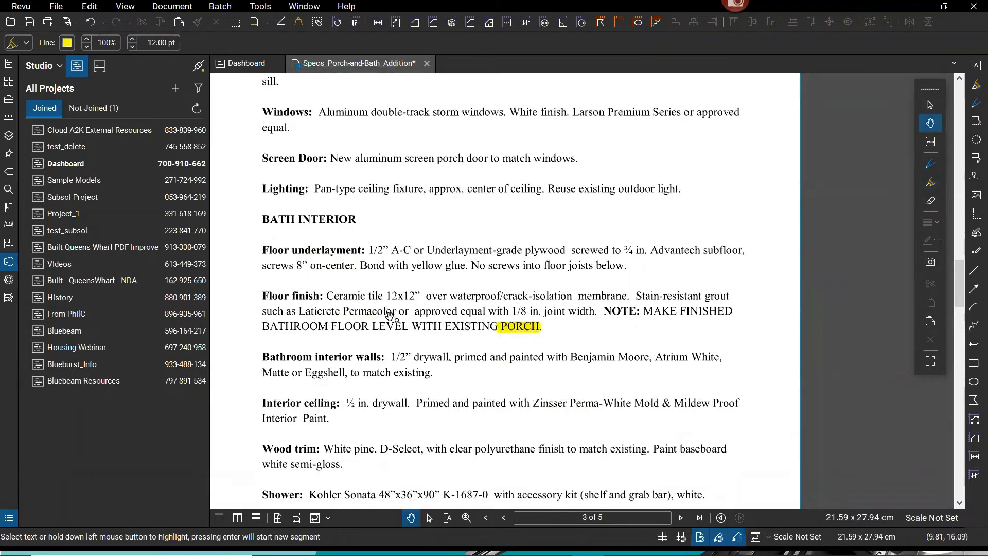
right_click(353, 66)
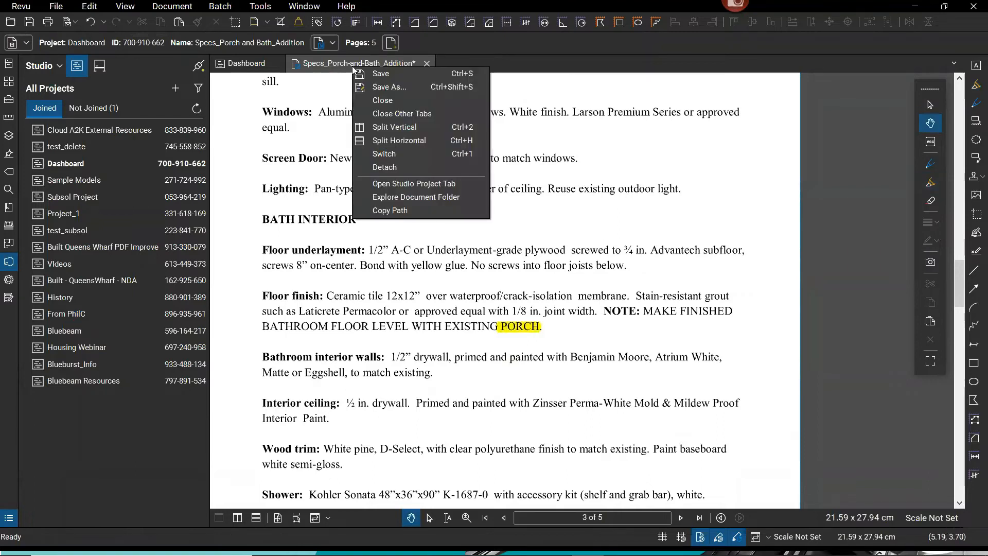
Check in the specs PDF with the comment 'Changed floor level note' and close its tab.
left_click(298, 64)
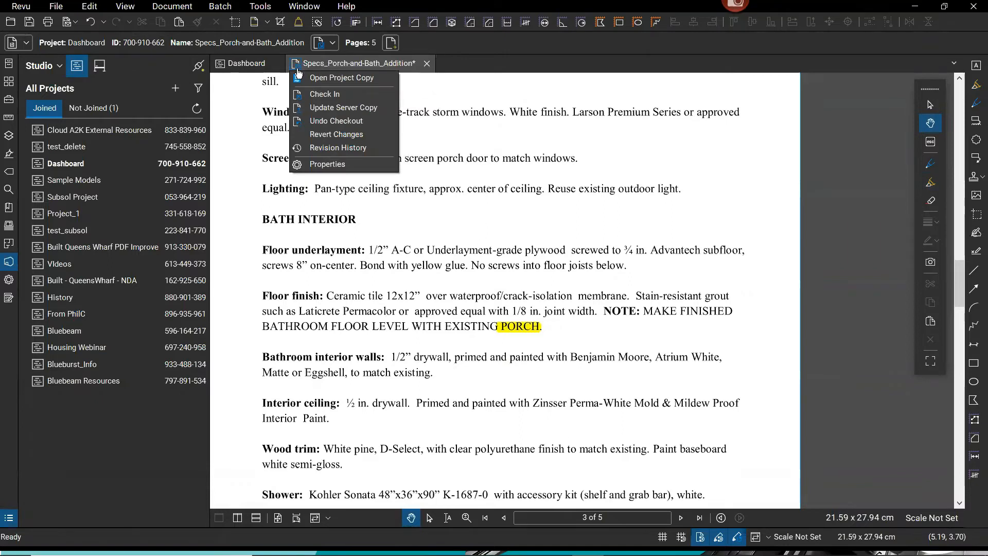
left_click(338, 98)
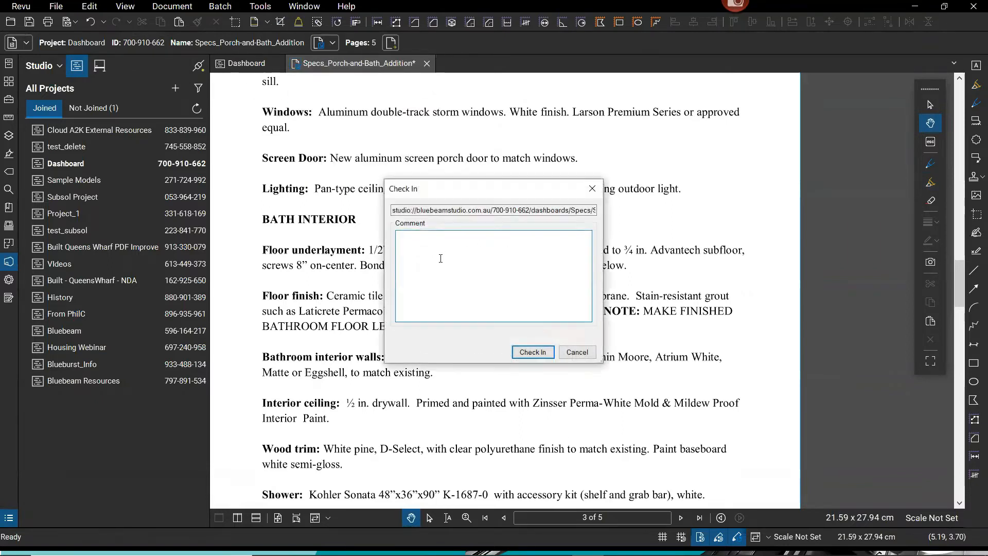
type("Vhanged floor level note")
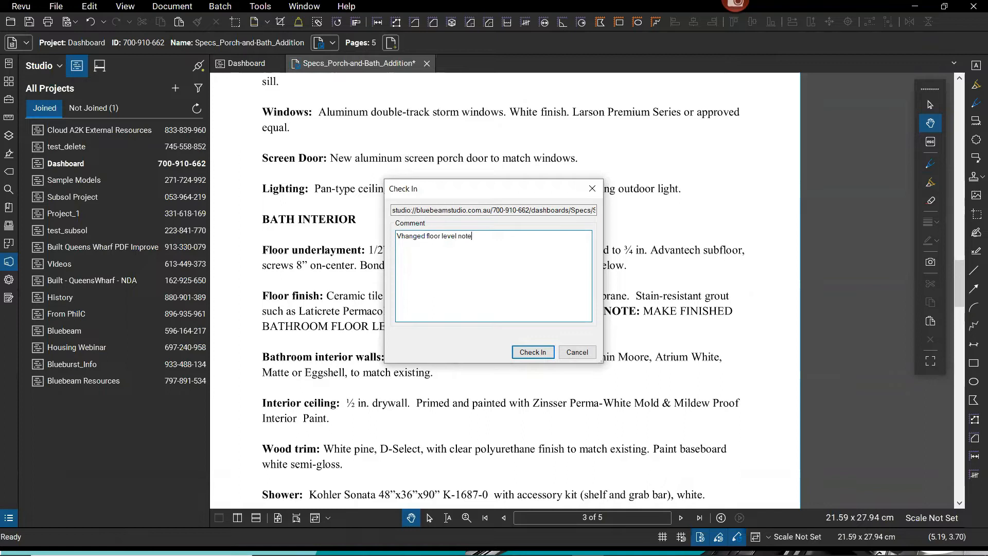
left_click_drag(401, 236, 388, 243)
type("C")
left_click(533, 352)
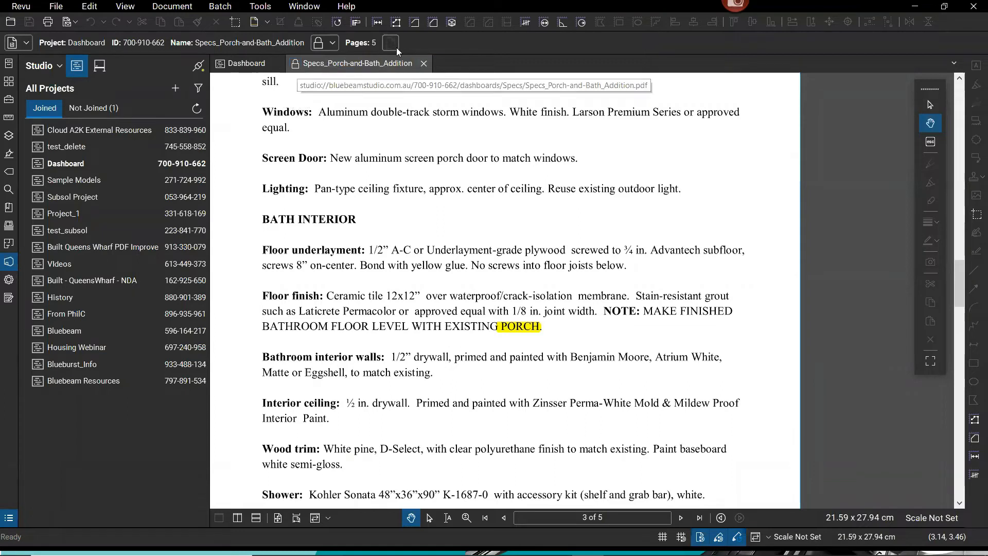
left_click(428, 66)
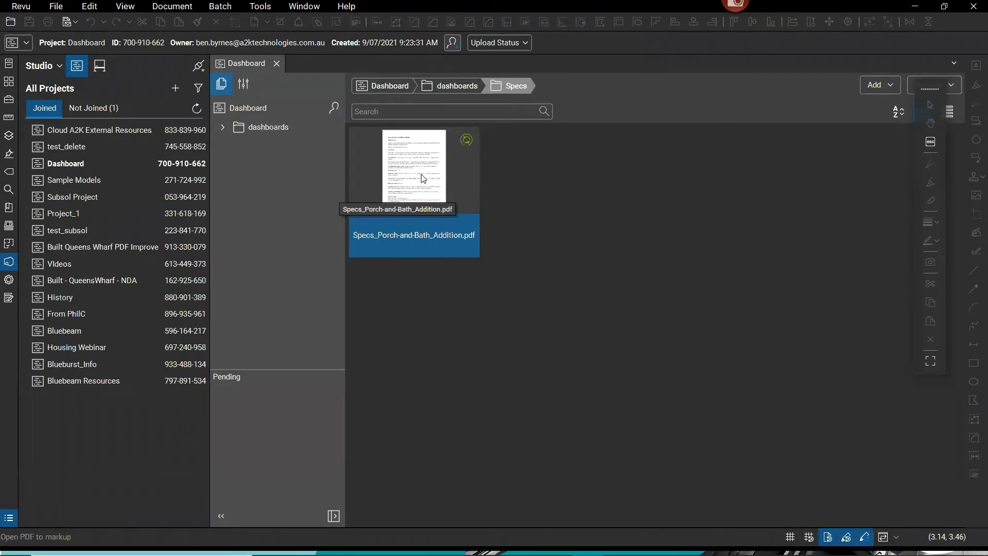
Reopen and close Specs_Porch-and-Bath_Addition.pdf without Split View, then show its Revision History.
double_click(430, 179)
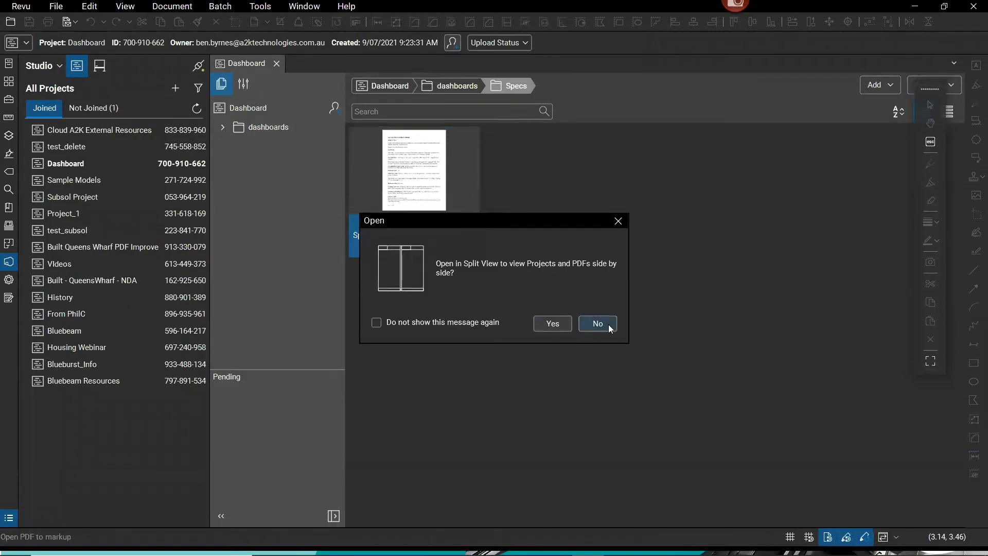
left_click(597, 324)
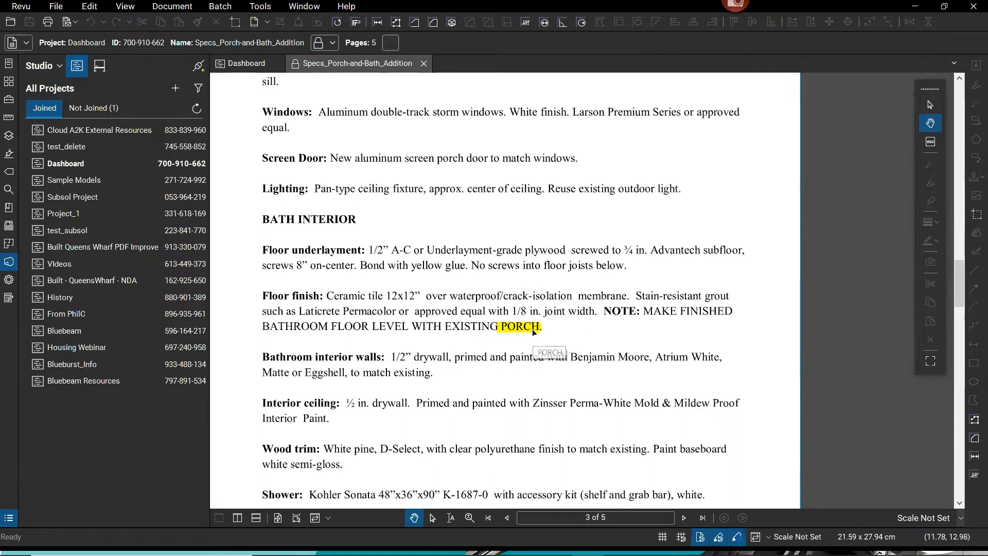
left_click(425, 64)
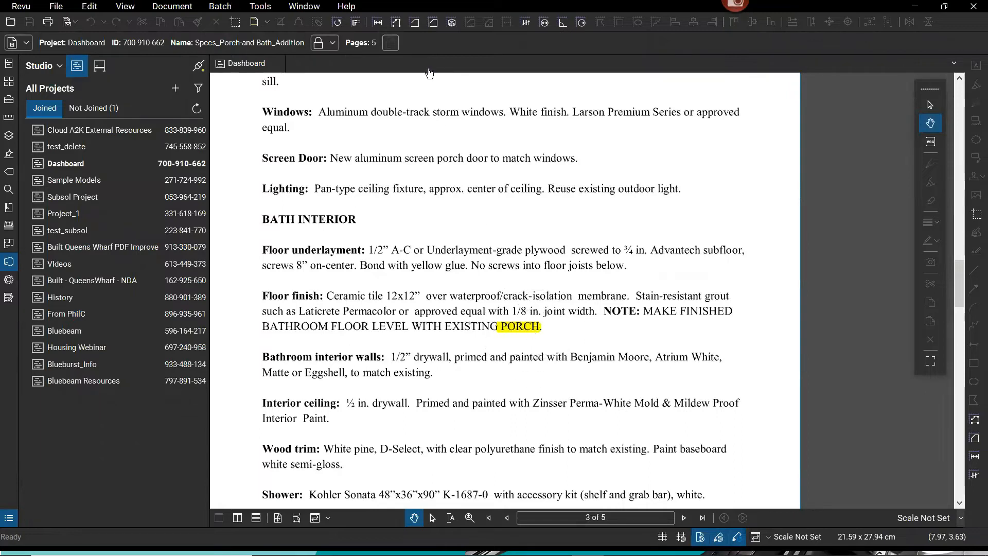
right_click(432, 180)
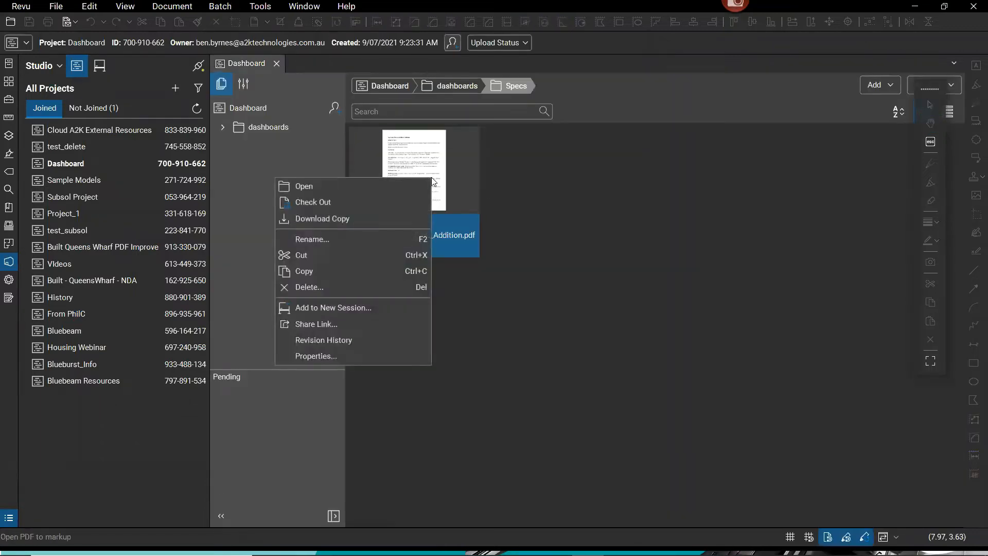
left_click(339, 342)
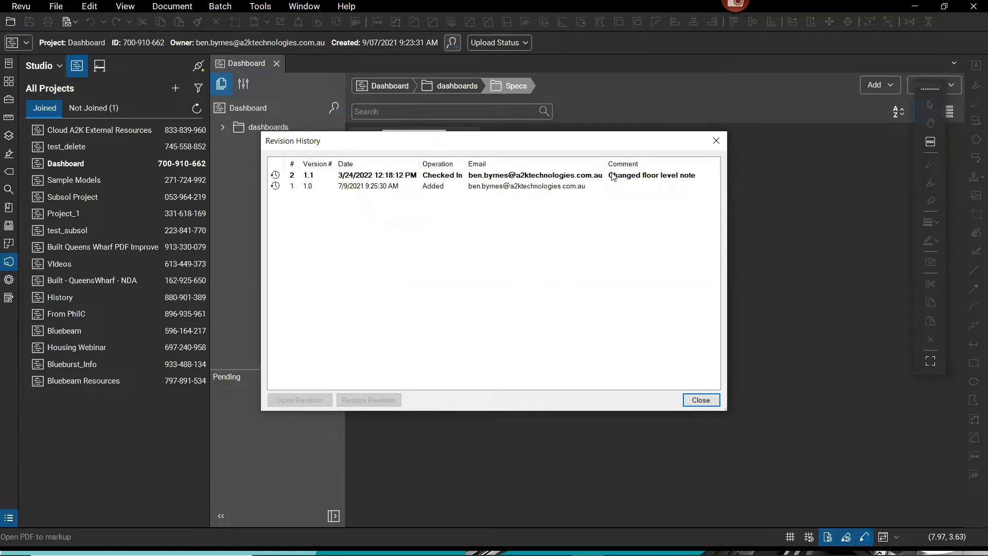
Open revision 1.0 of the specs PDF from Revision History and close the dialog.
left_click(369, 187)
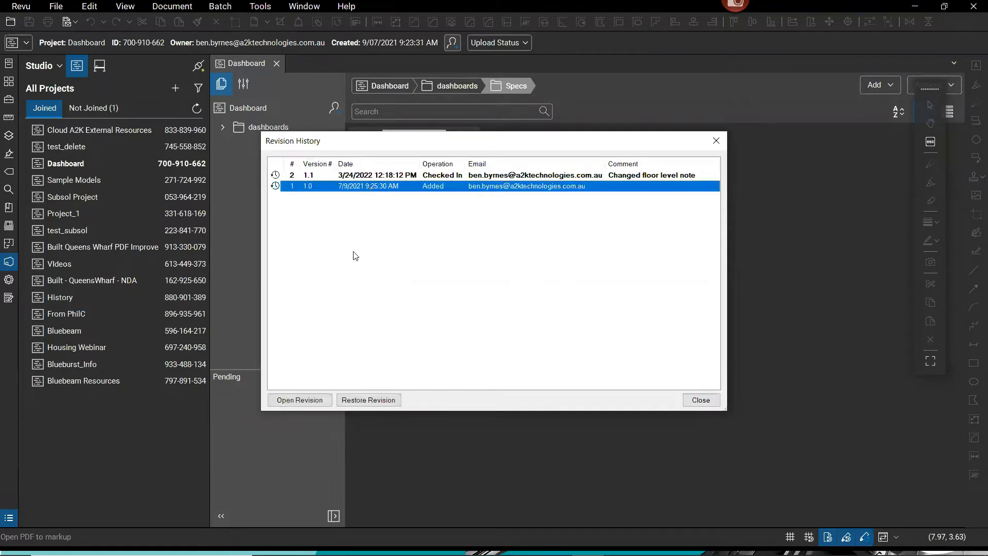
left_click(303, 404)
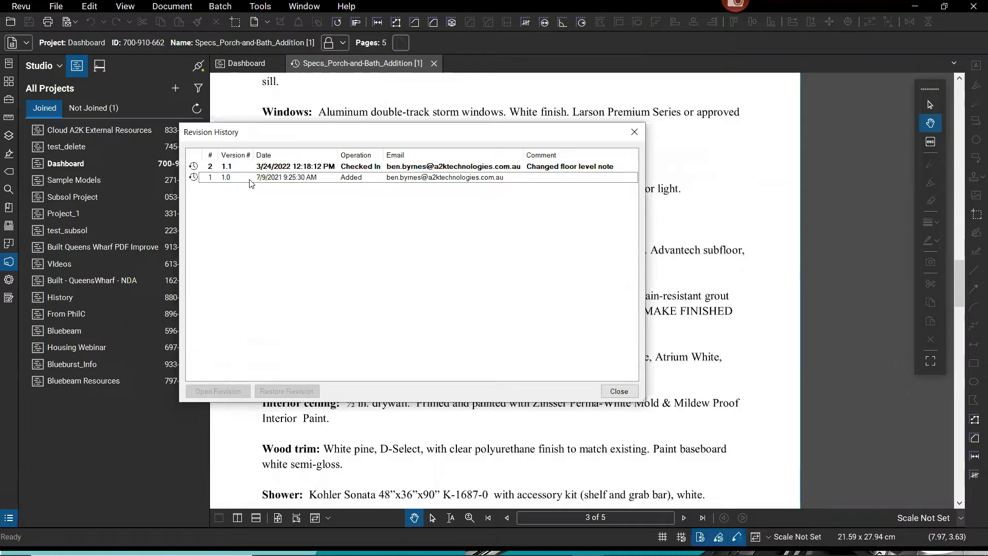
left_click(606, 389)
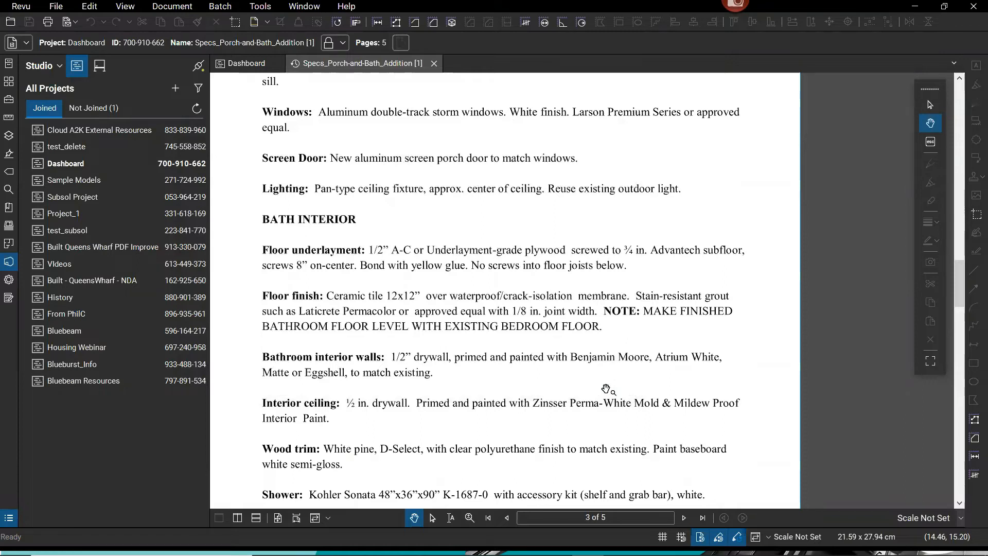
left_click(433, 65)
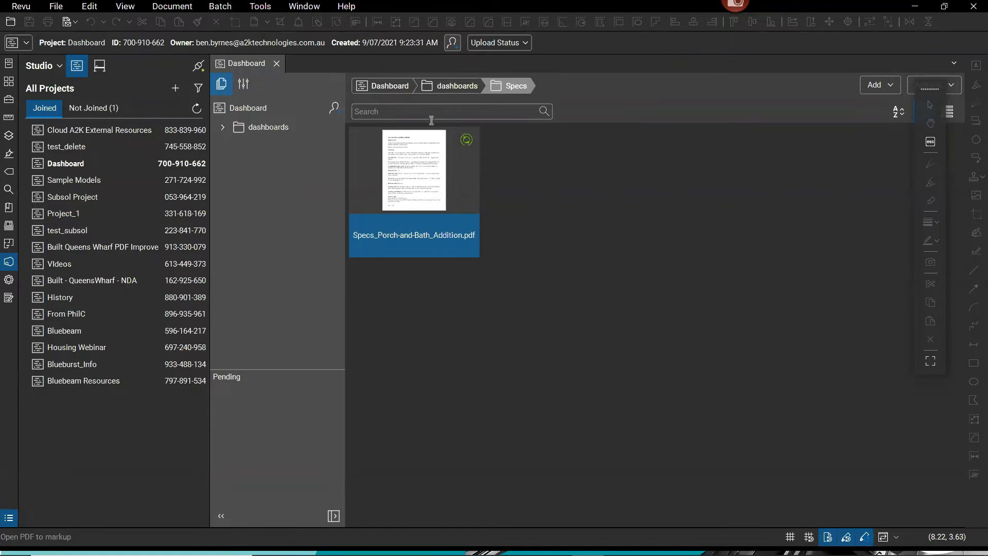
left_click(447, 89)
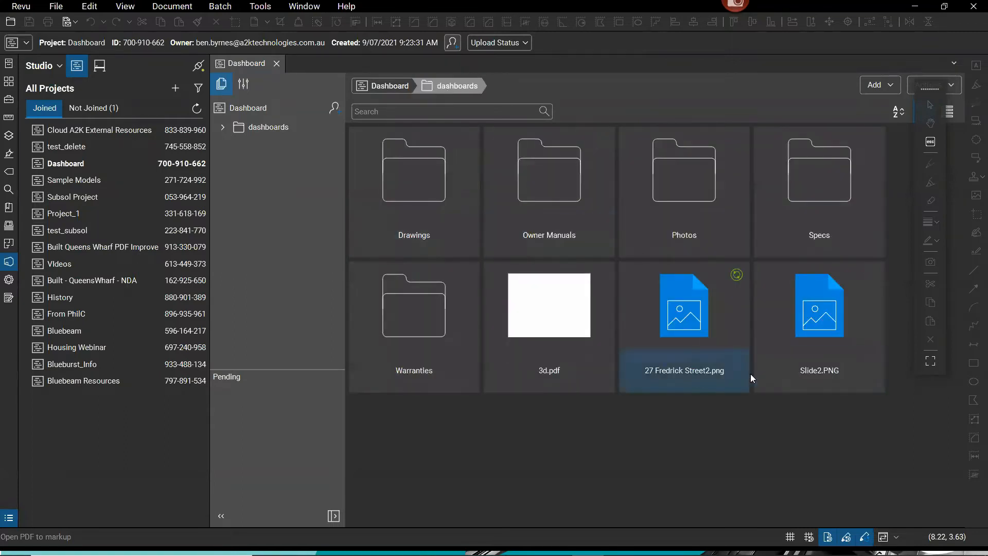
left_click(687, 335)
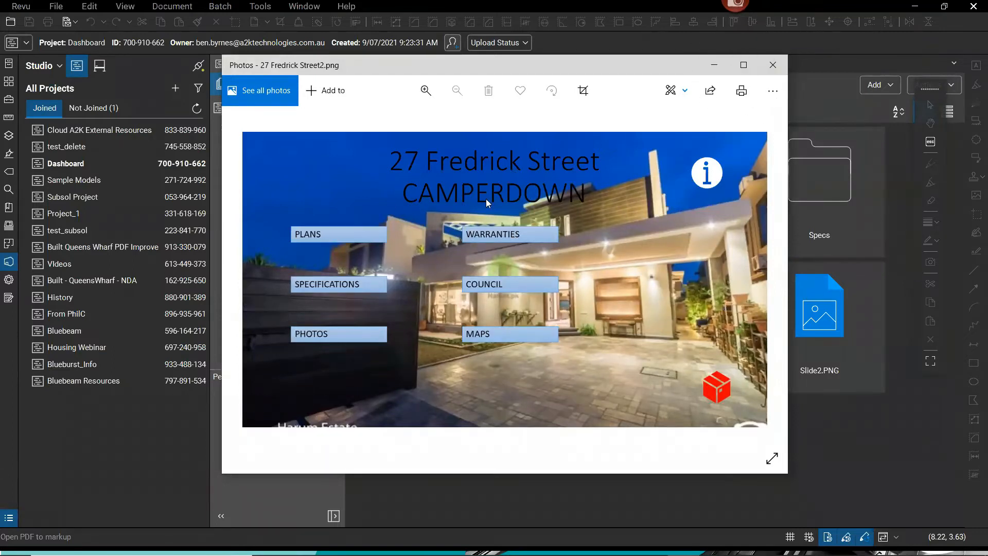
left_click(743, 65)
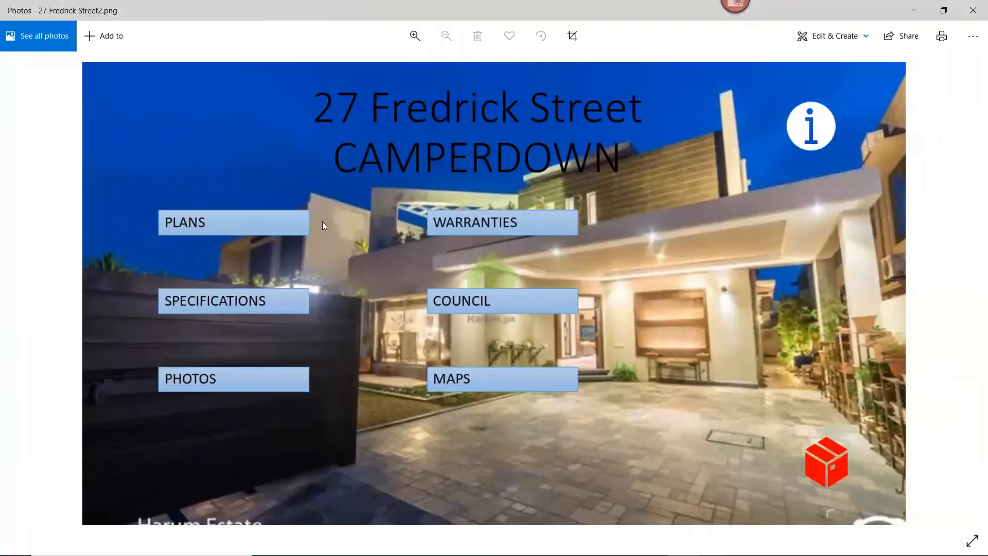
left_click(194, 222)
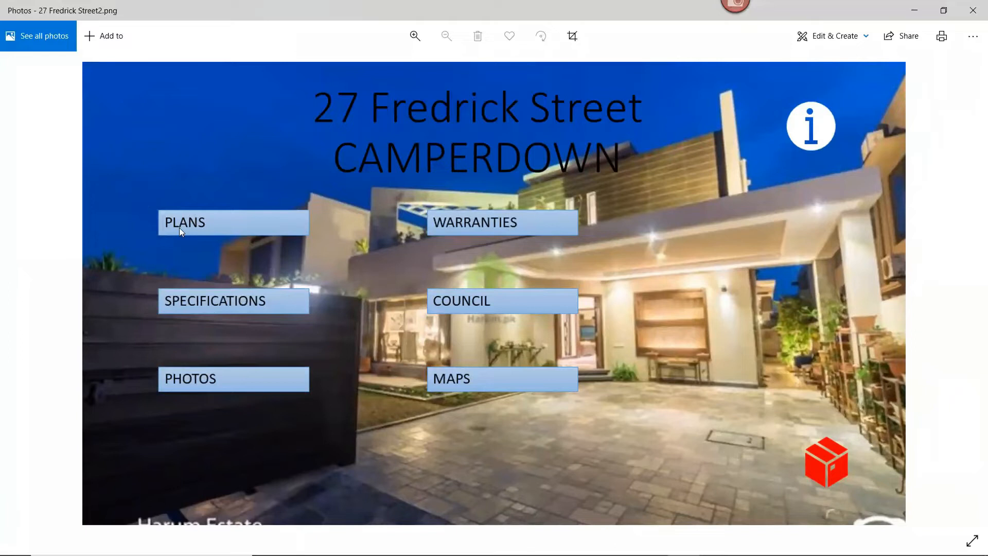
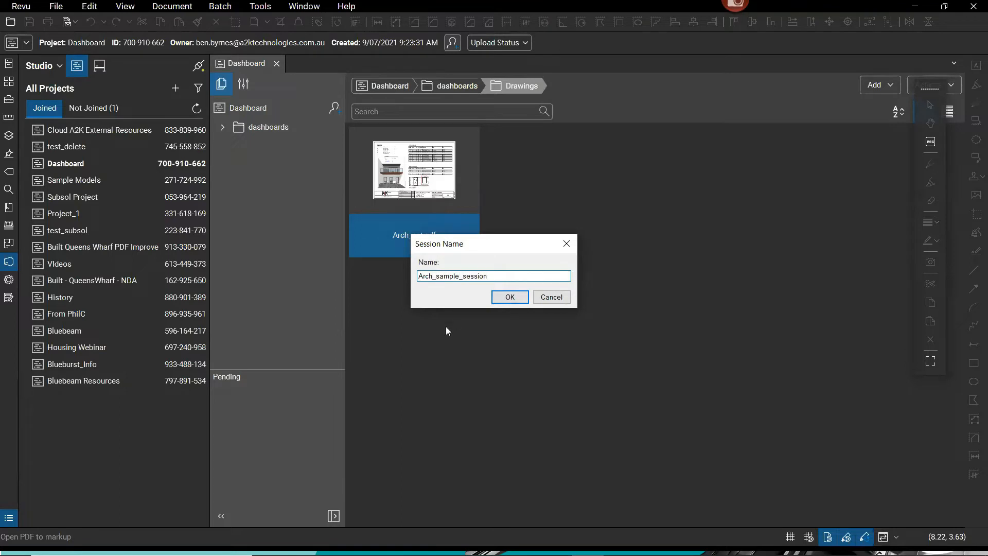
Confirm the Arch_sample_session name and view its attendees and the Arch_set.pdf document.
left_click(500, 299)
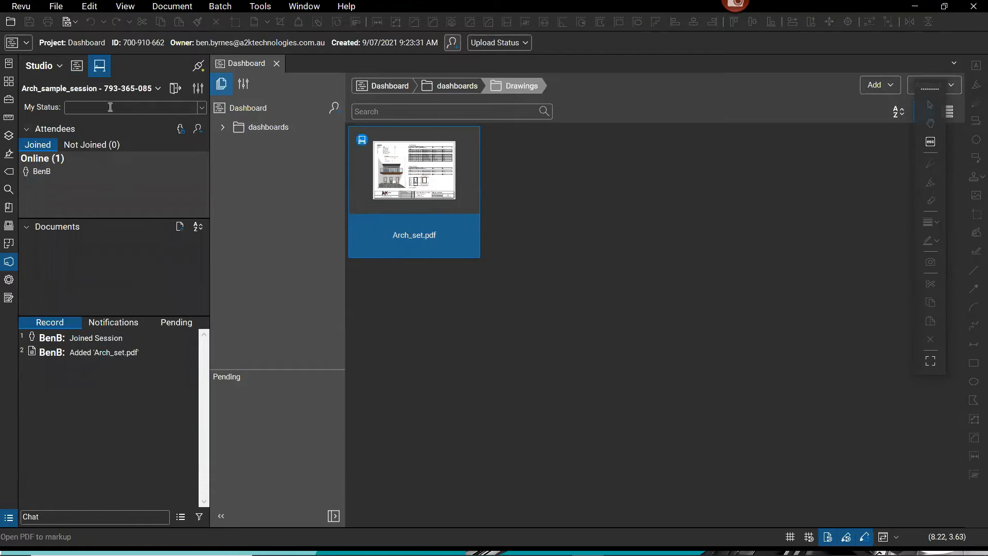
left_click(100, 66)
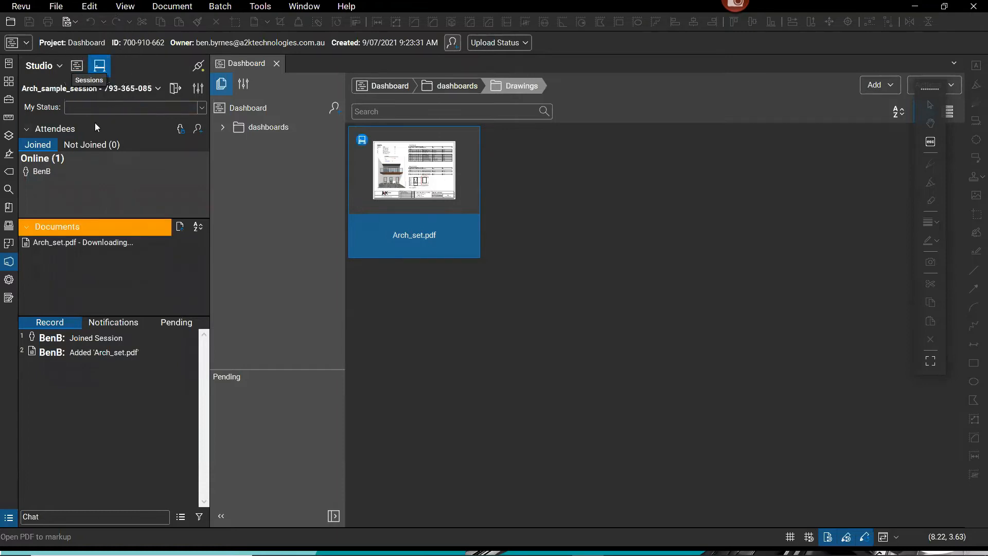
mouse_move(84, 243)
key("ctrl")
key("ctrl")
key("ctrl")
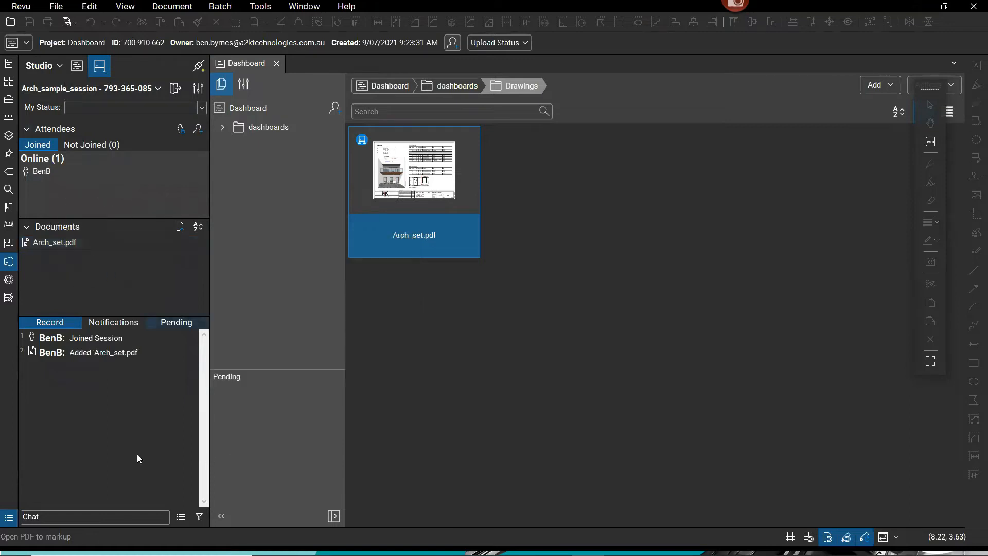
key("ctrl")
mouse_move(92, 341)
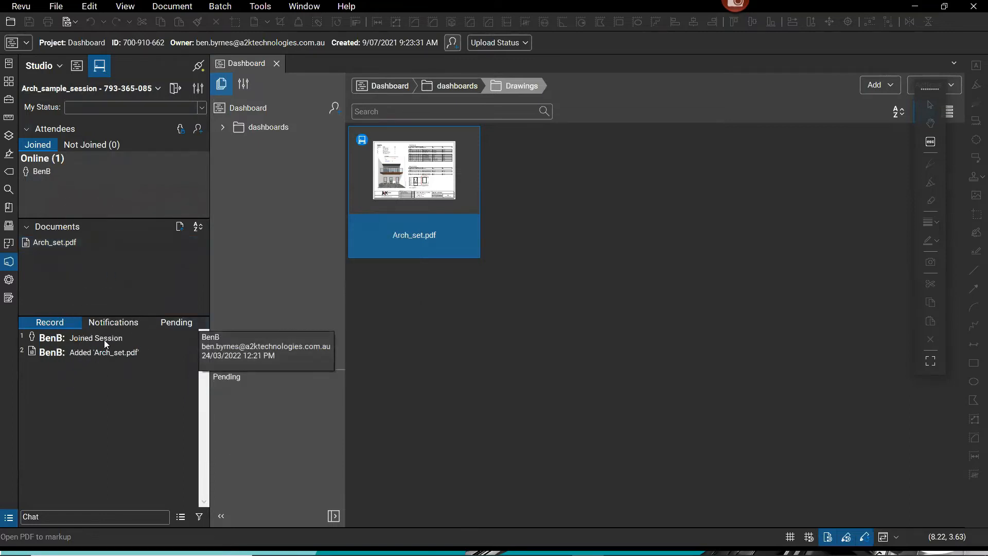
key("ctrl")
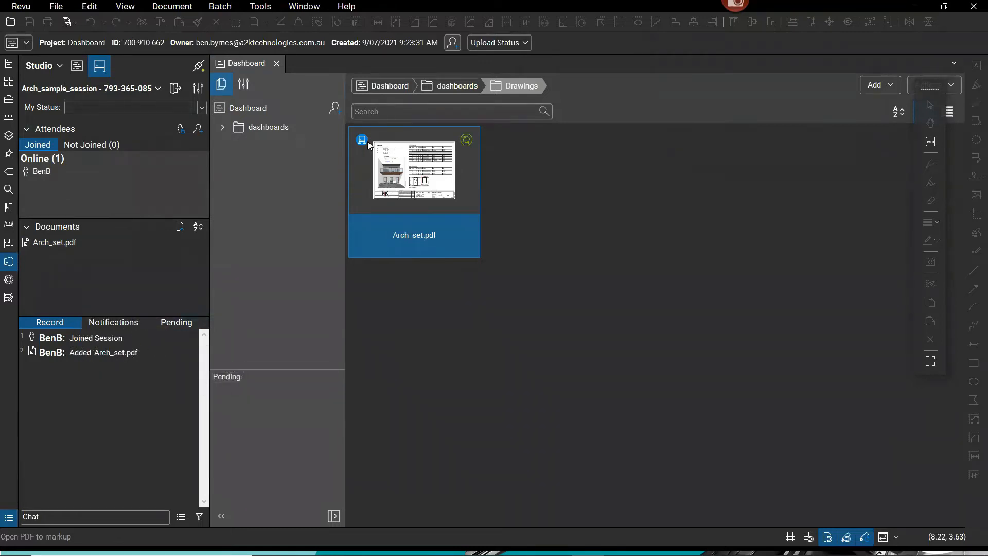
key("ctrl")
Open Arch_set.pdf from the session documents and browse its seven pages, ending on the cover sheet.
double_click(83, 248)
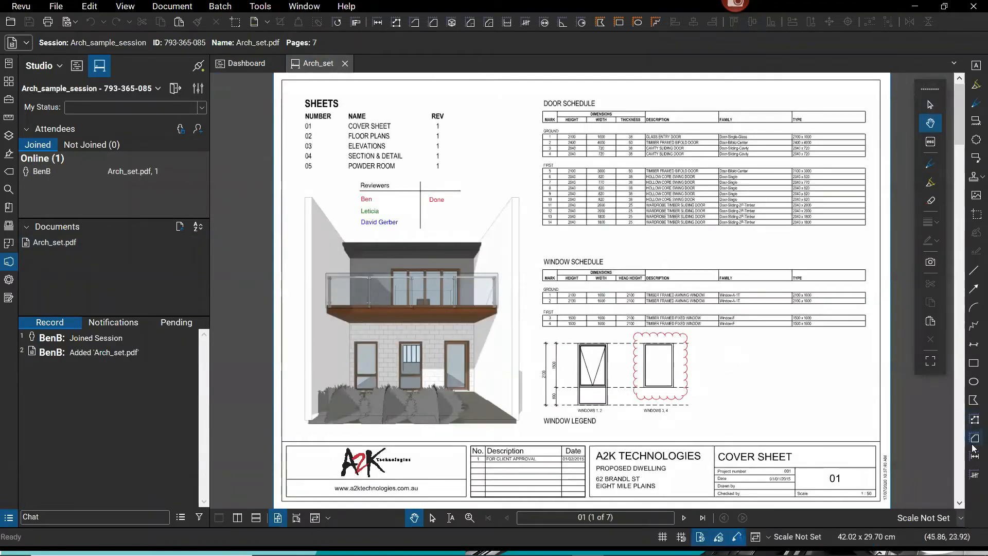
scroll(965, 481, "down", 3)
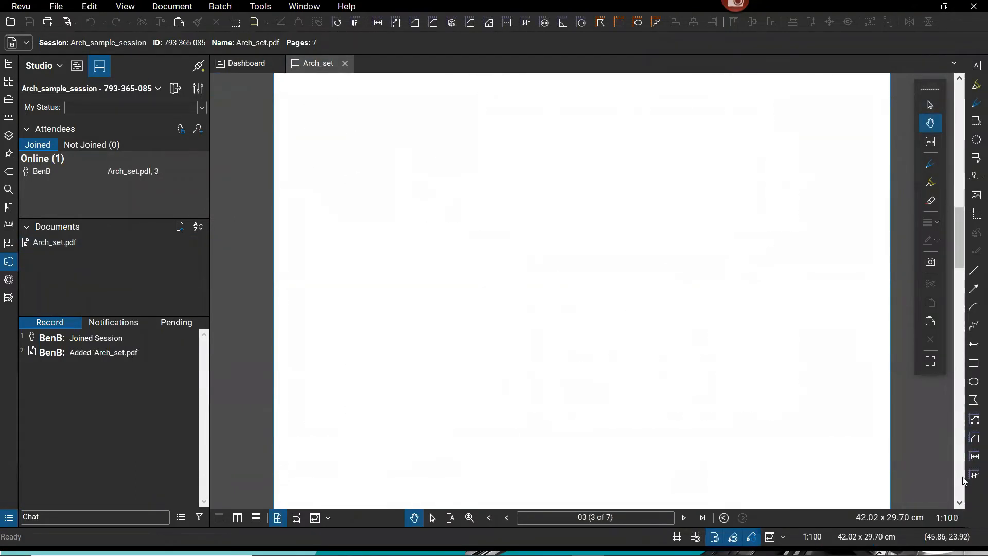
scroll(964, 480, "down", 2)
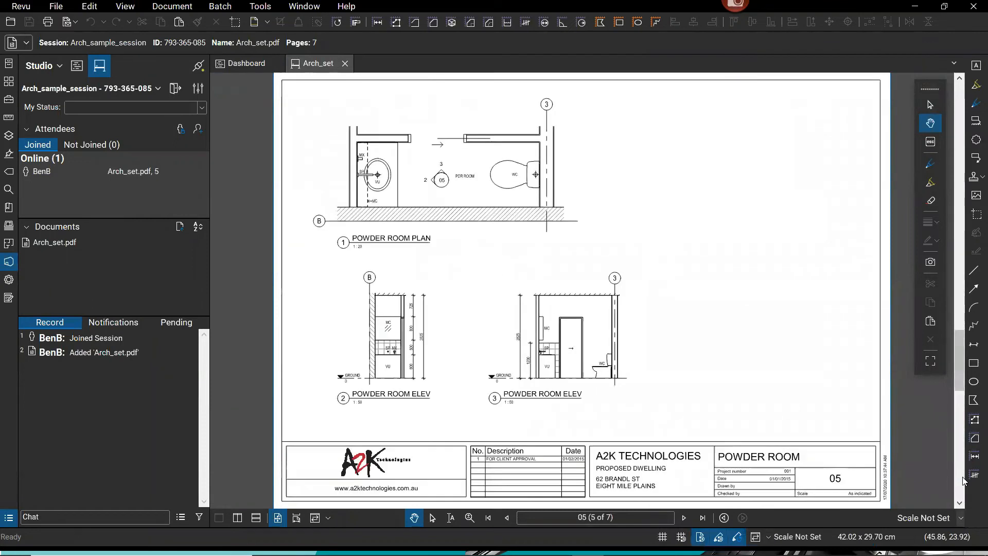
scroll(964, 480, "down", 2)
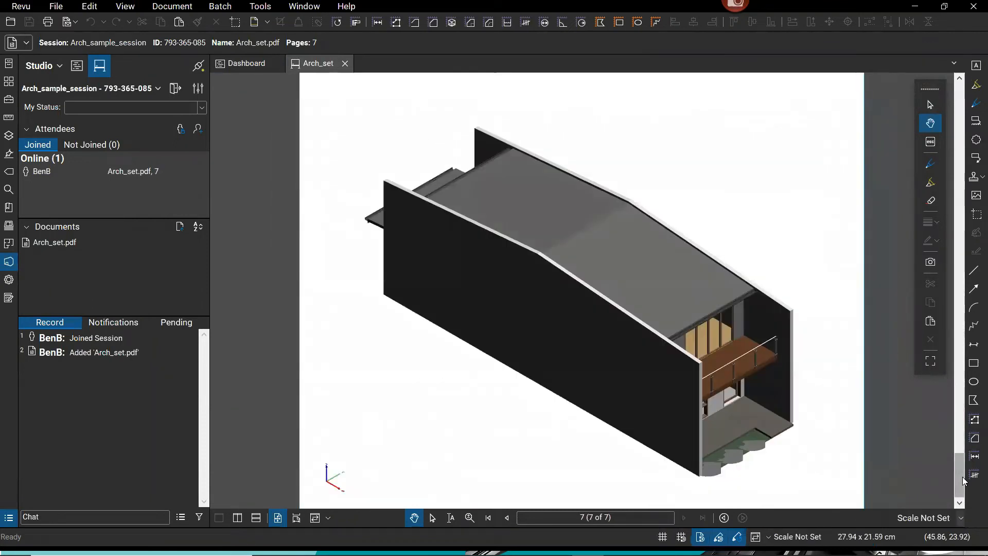
left_click_drag(731, 412, 608, 419)
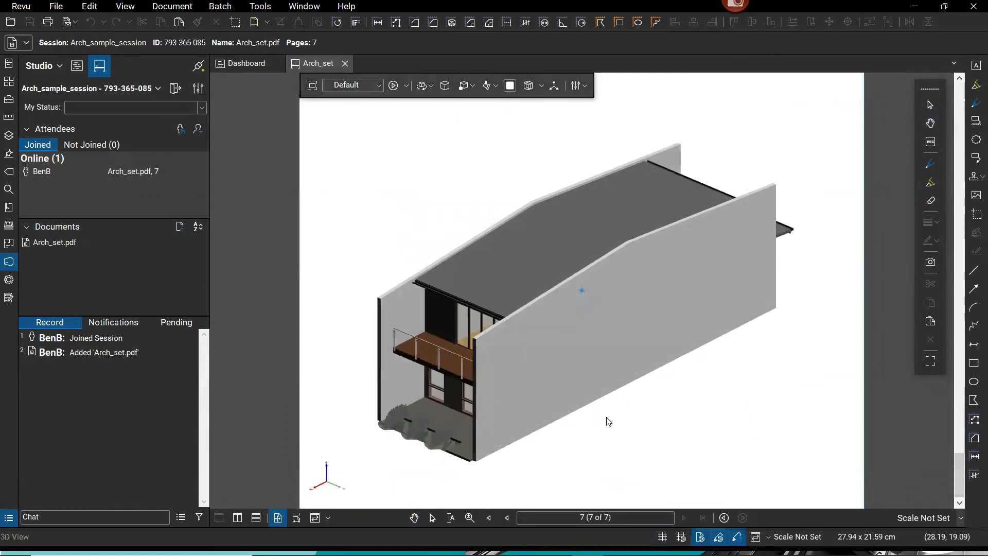
left_click(930, 123)
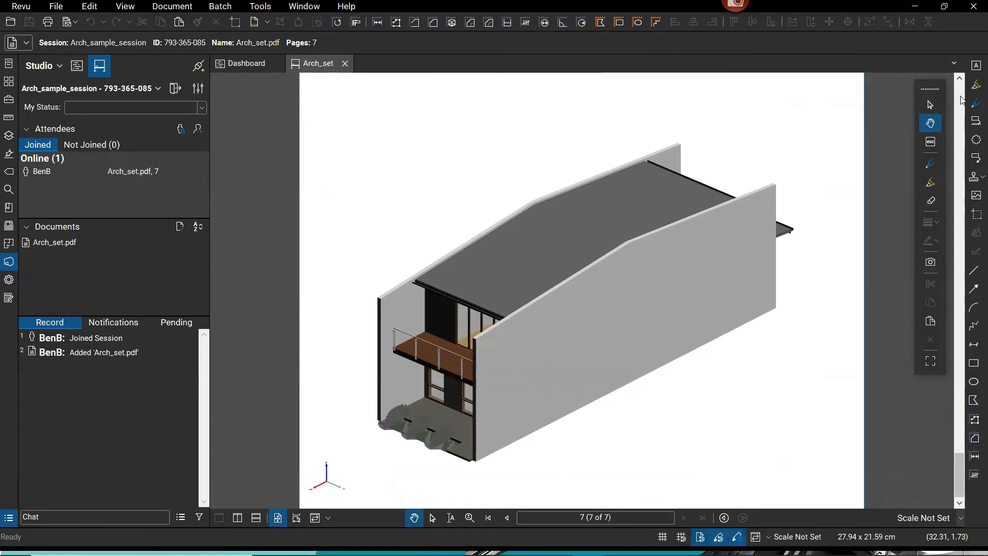
scroll(962, 100, "up", 2)
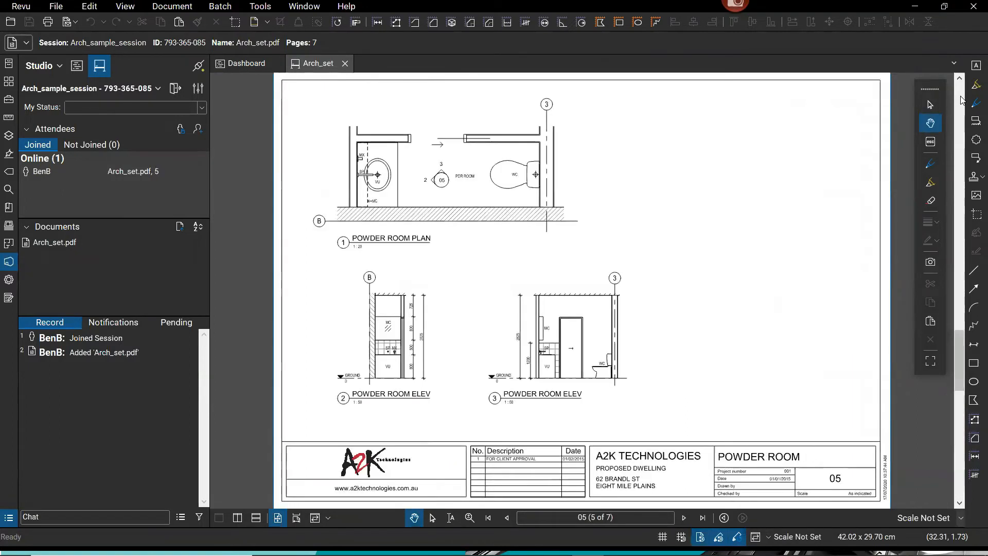
scroll(962, 100, "up", 4)
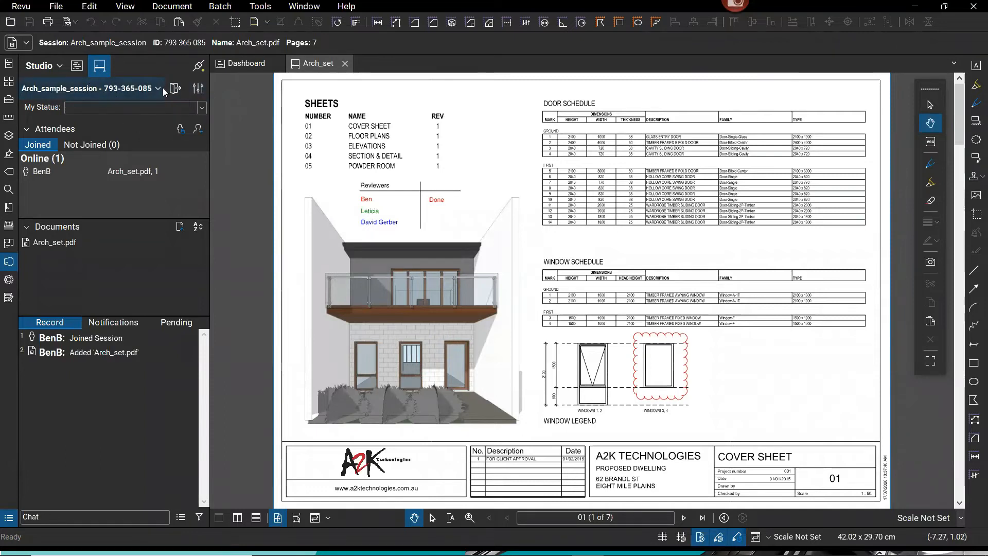
Turn off Restrict Attendees in the Arch_sample_session settings and apply the change.
left_click(198, 88)
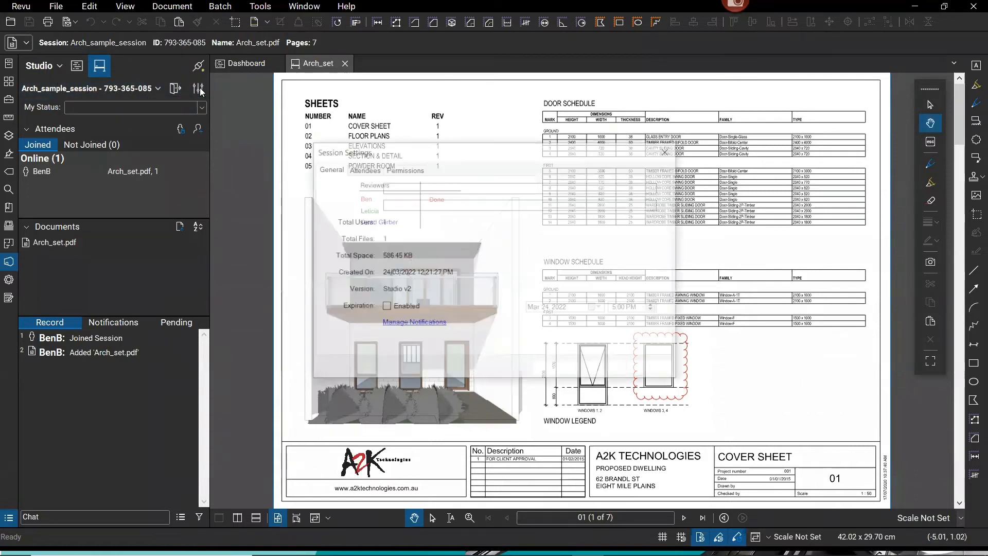
left_click(363, 169)
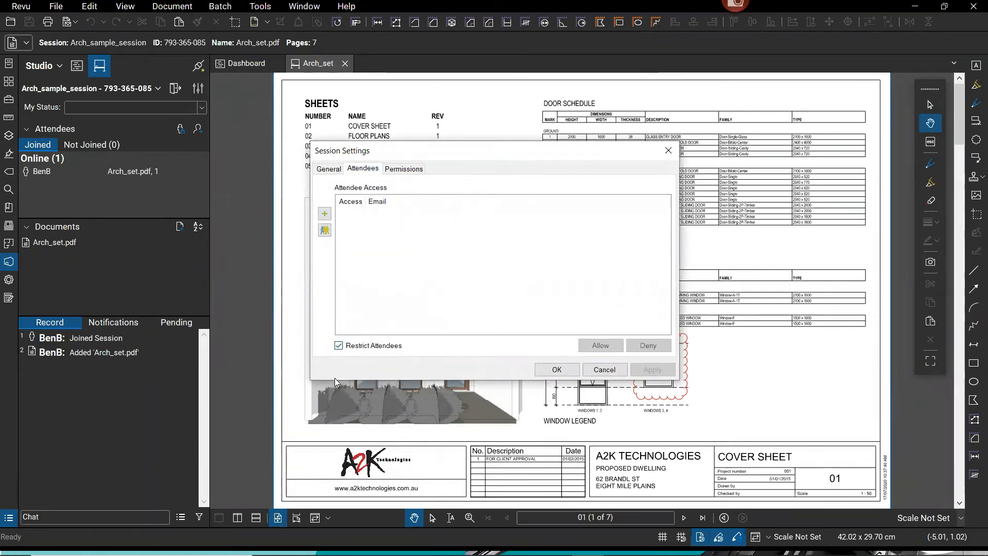
left_click(339, 346)
left_click(653, 370)
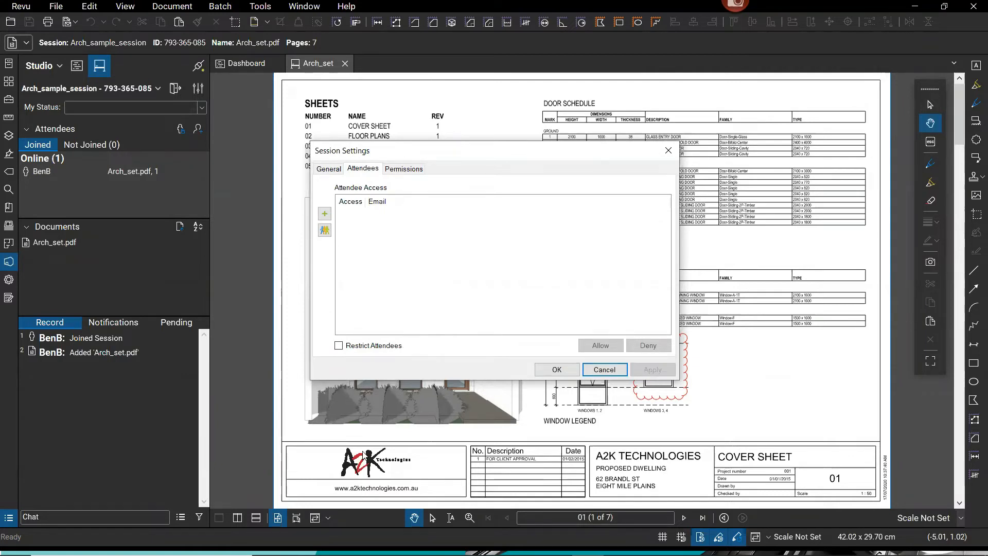
left_click(557, 371)
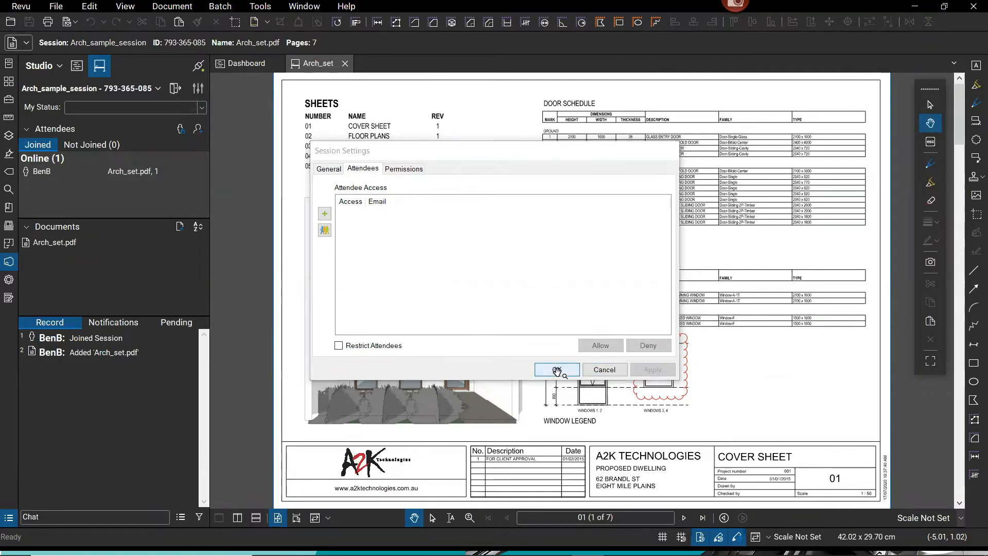
left_click(128, 89)
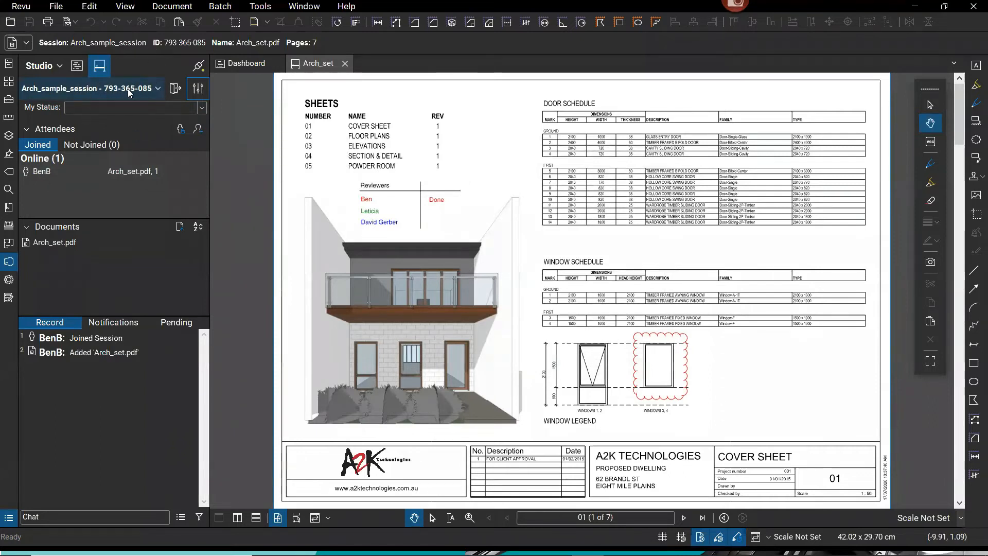
left_click(200, 89)
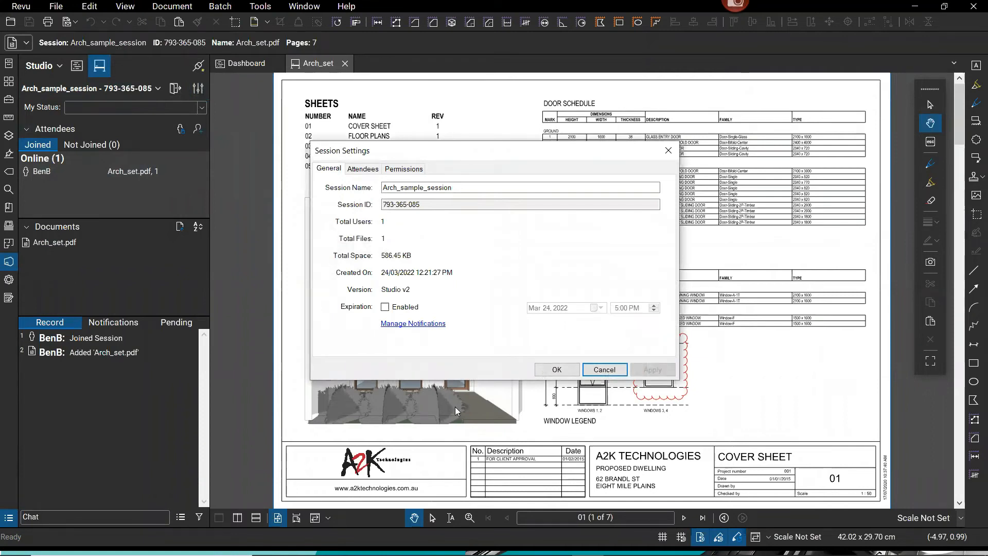
left_click(385, 308)
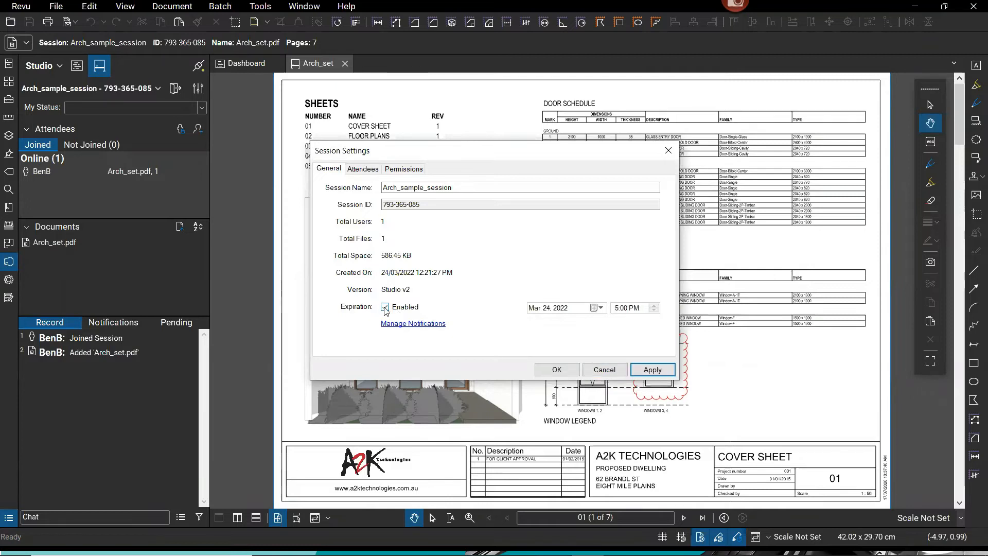
left_click(597, 307)
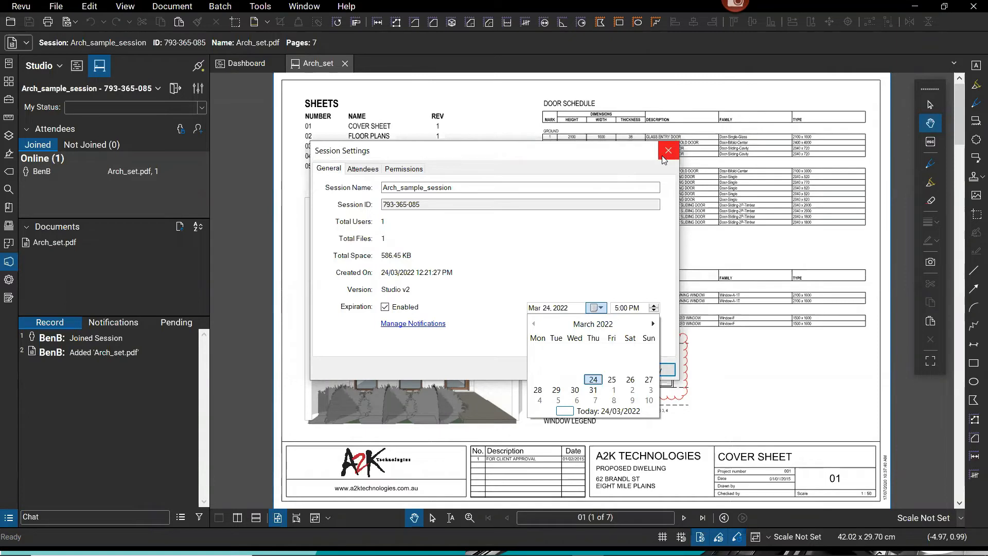
left_click(632, 156)
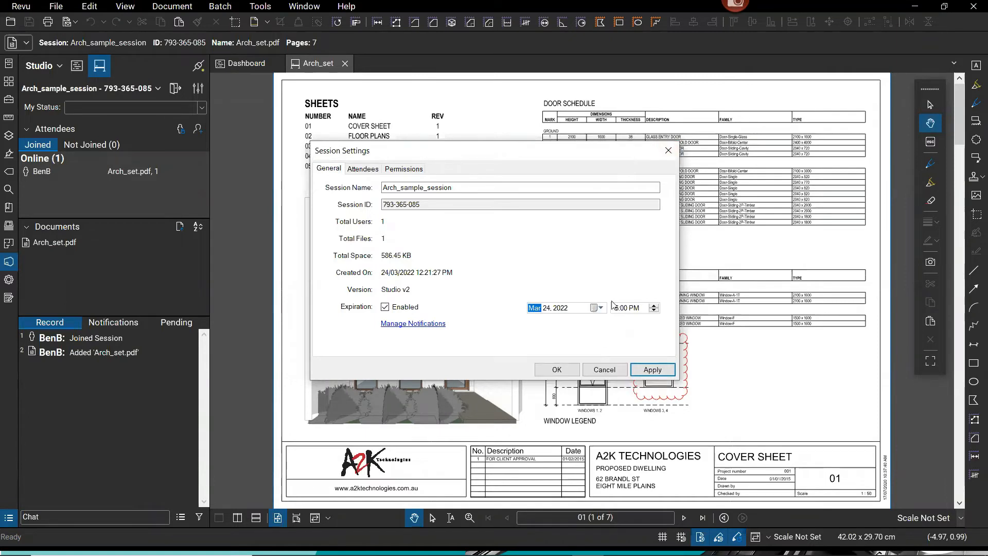
left_click(386, 308)
left_click(386, 308)
left_click(386, 308)
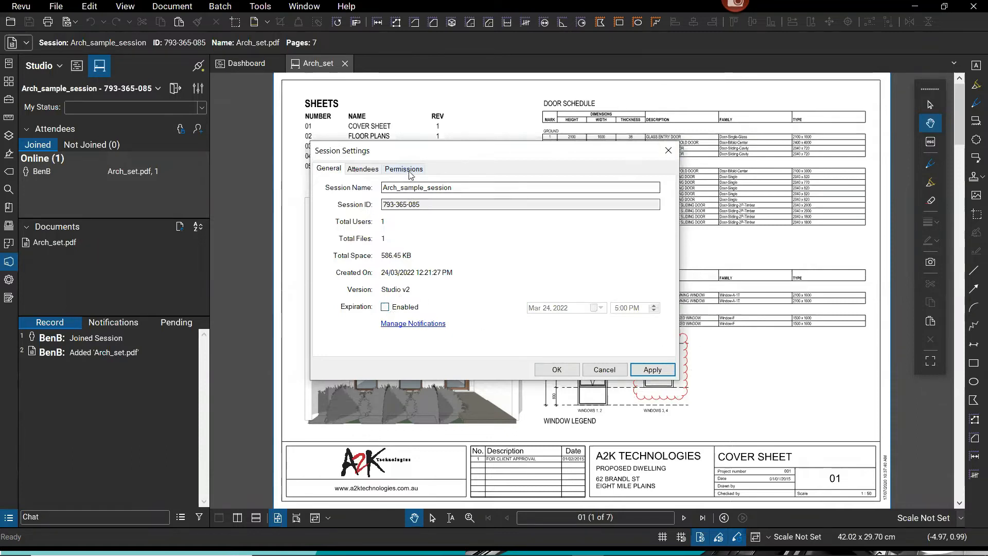
left_click(403, 169)
key("ctrl")
key("ctrl")
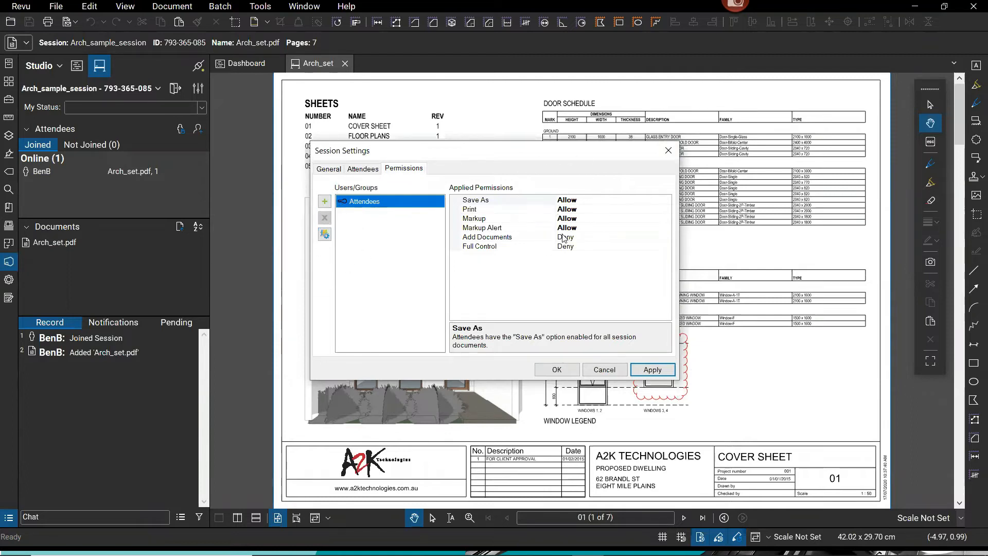
key("ctrl")
key("ctrl")
left_click(565, 370)
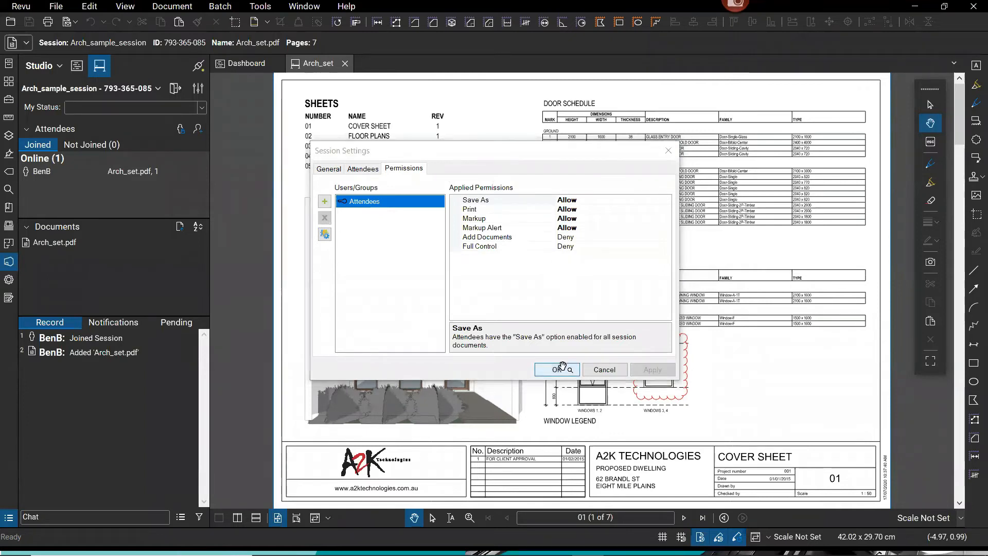
mouse_move(46, 175)
key("ctrl")
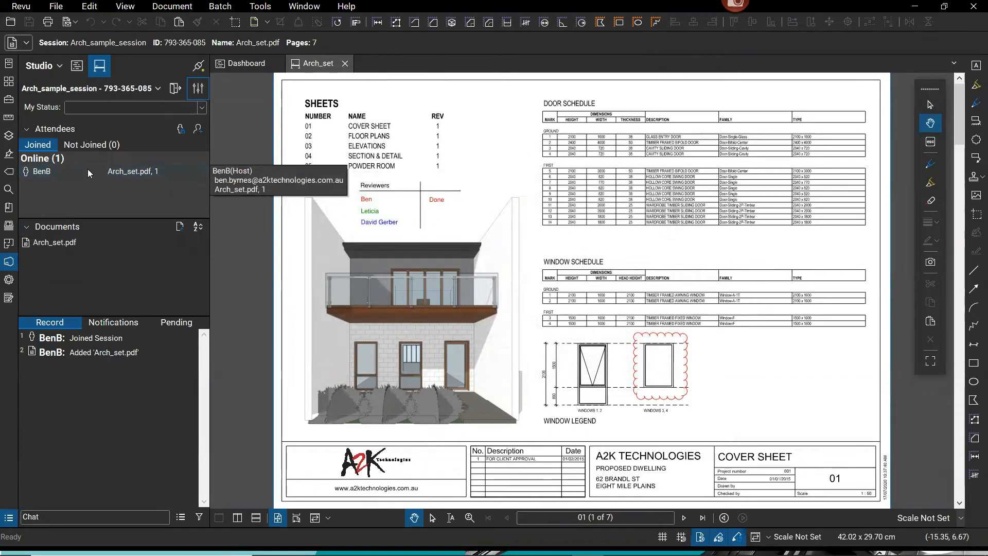
Start inviting users to the session, then dismiss the invitation without inviting anyone.
key("ctrl")
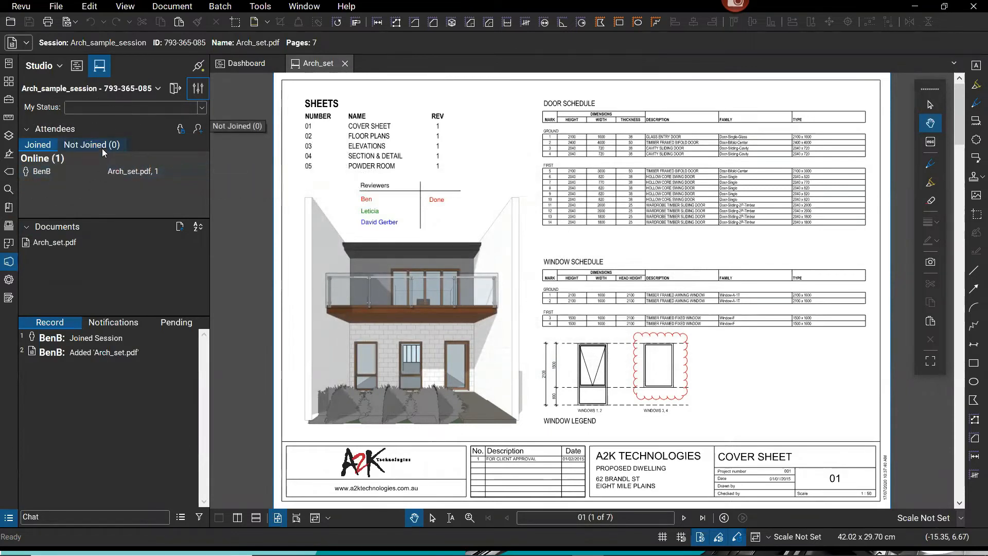
key("ctrl")
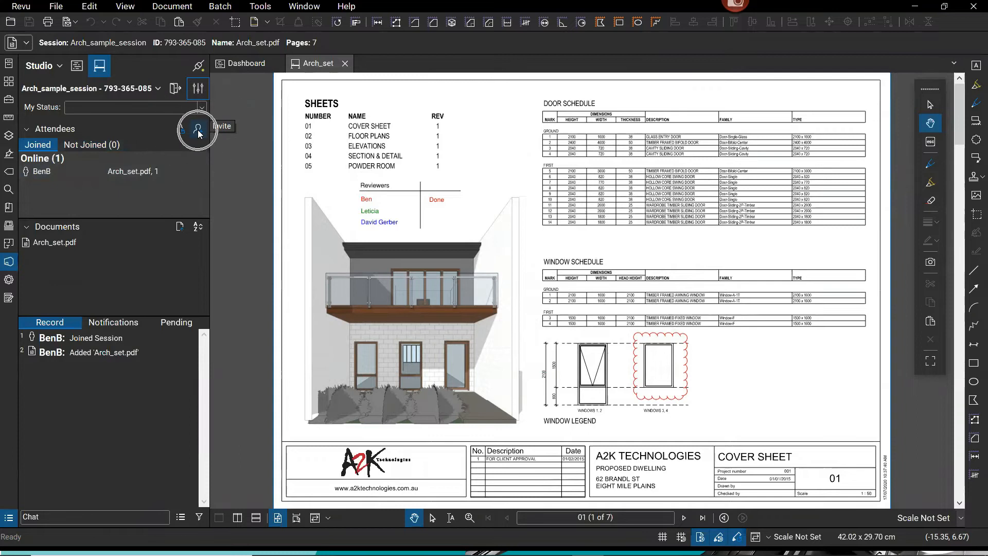
left_click(198, 129)
key("ctrl")
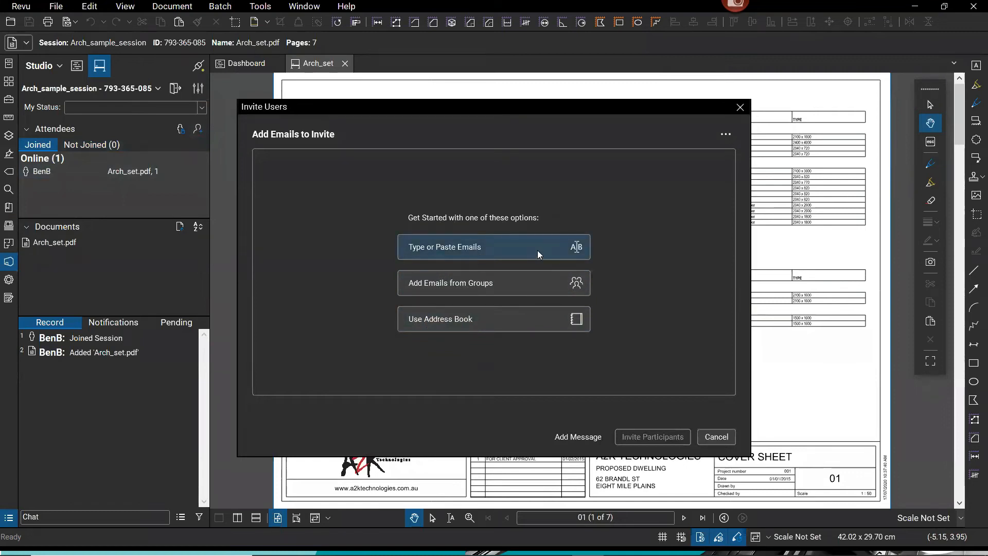
left_click(484, 252)
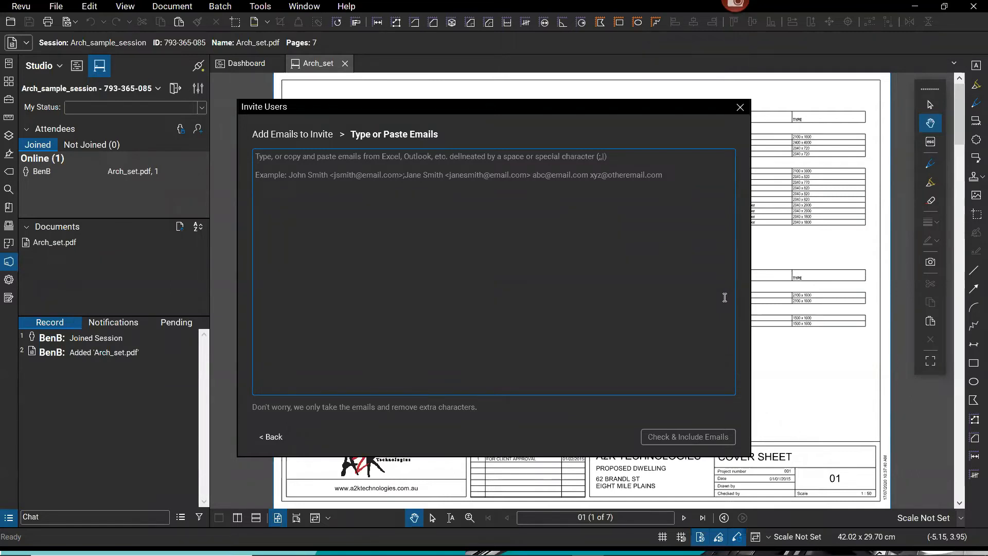
left_click(740, 109)
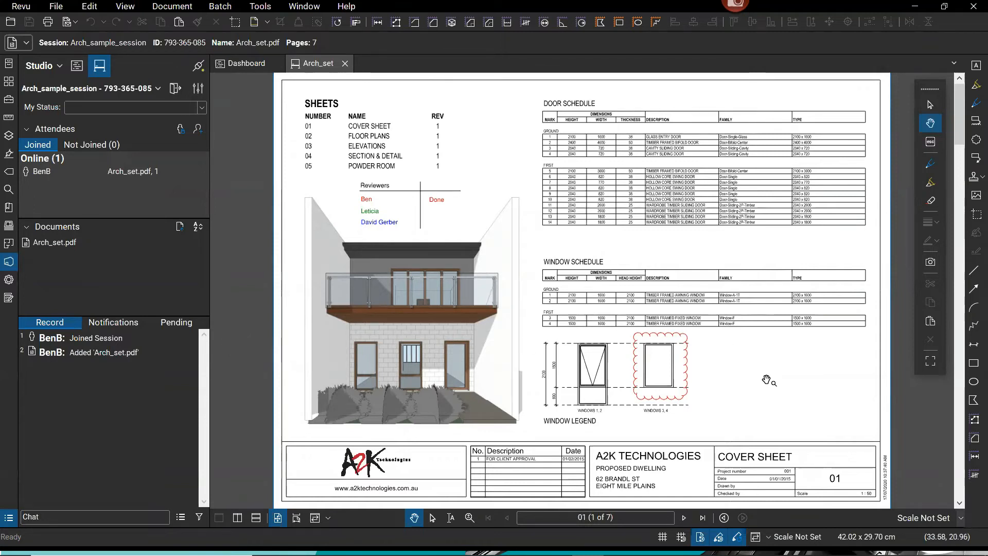
left_click_drag(769, 380, 765, 380)
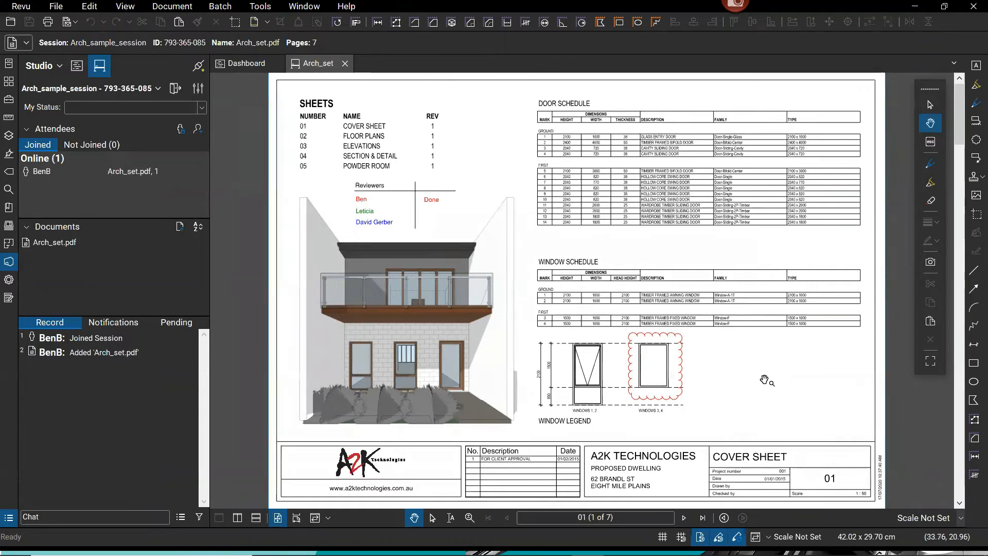
Use the Markup_Cloud + Comment_A2K tool from the Tool Chest to cloud the centre ground-floor window.
left_click(8, 99)
scroll(77, 383, "down", 5)
scroll(77, 384, "down", 5)
scroll(75, 383, "up", 5)
scroll(72, 383, "up", 5)
scroll(71, 383, "down", 2)
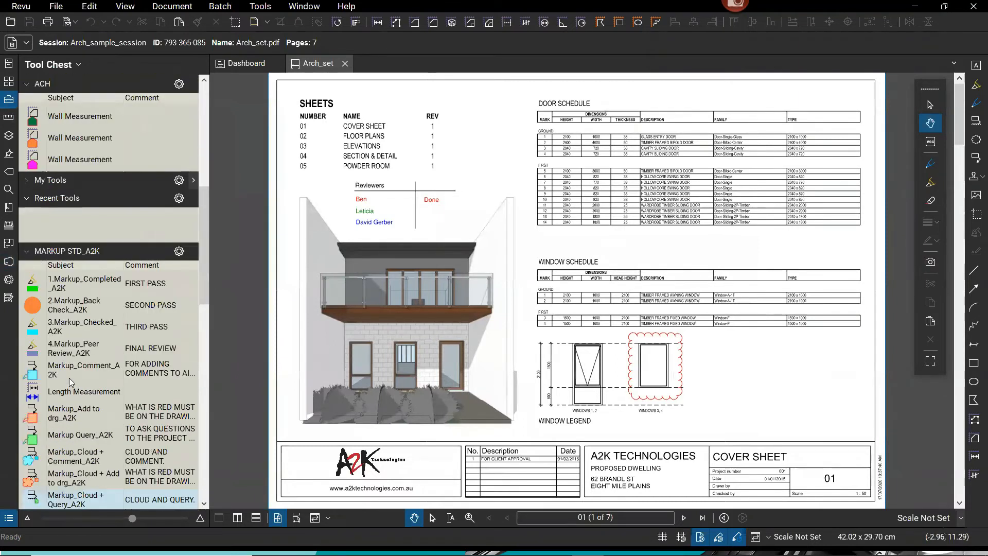
scroll(70, 383, "down", 3)
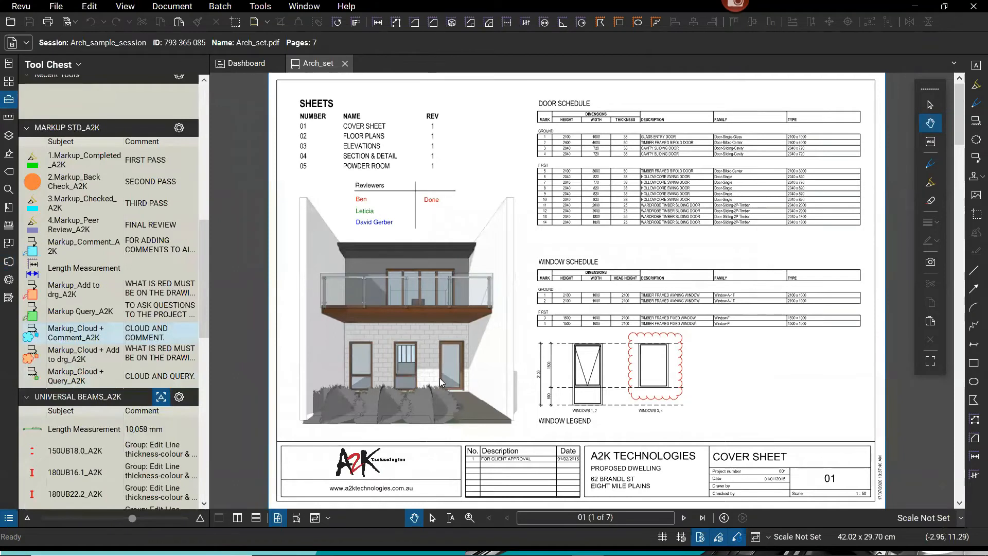
scroll(573, 399, "up", 3)
scroll(432, 401, "up", 1)
left_click_drag(432, 401, 649, 375)
mouse_move(462, 247)
left_mouse_down()
mouse_move(638, 391)
mouse_move(527, 369)
mouse_move(536, 368)
left_mouse_up()
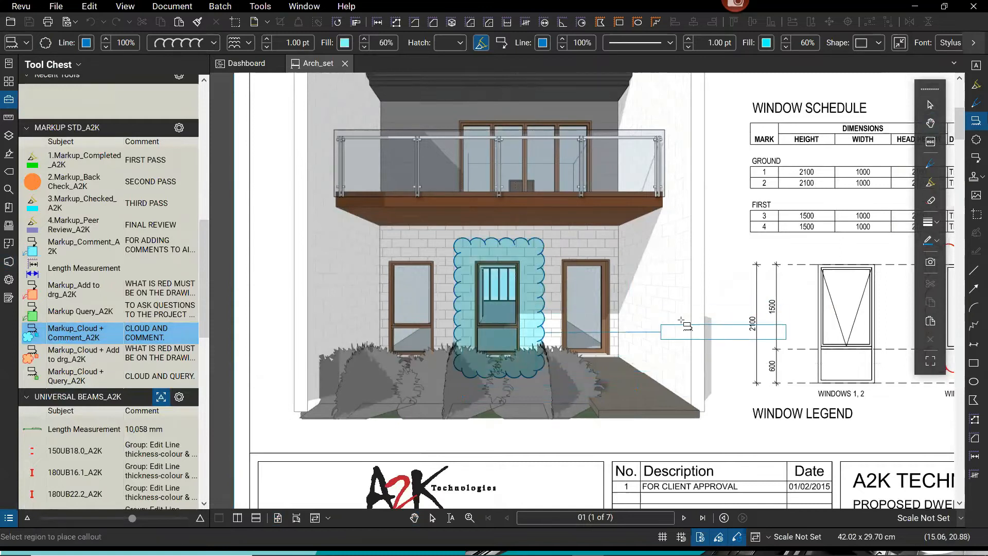
Place the callout below the house reading 'This window is incorrect change size' and narrow its box.
left_click(652, 440)
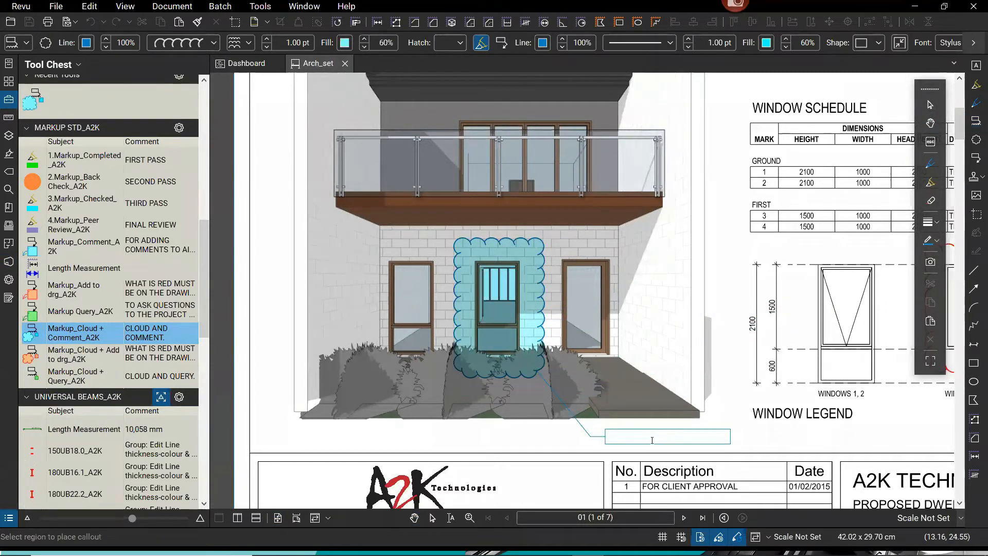
type("Thi")
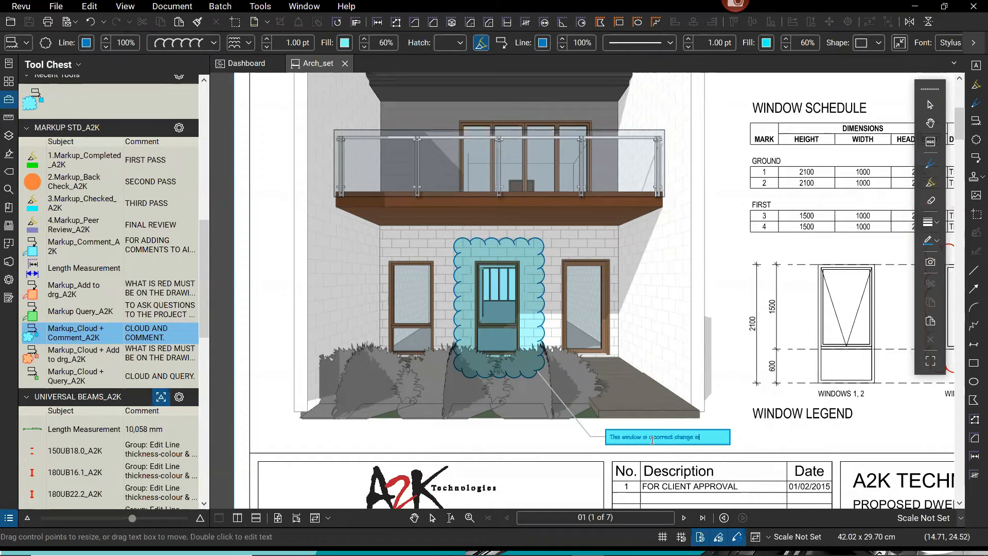
left_click(765, 454)
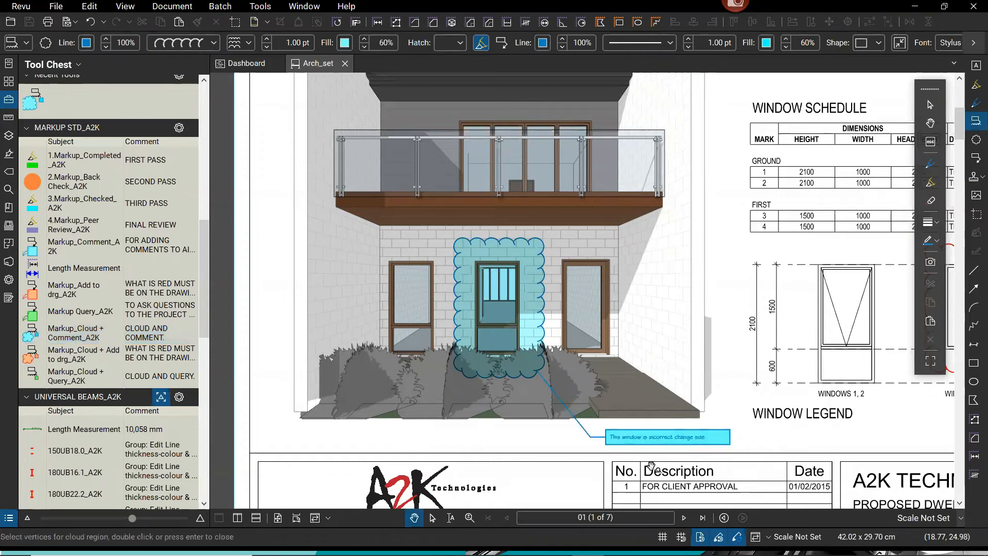
scroll(656, 464, "up", 5)
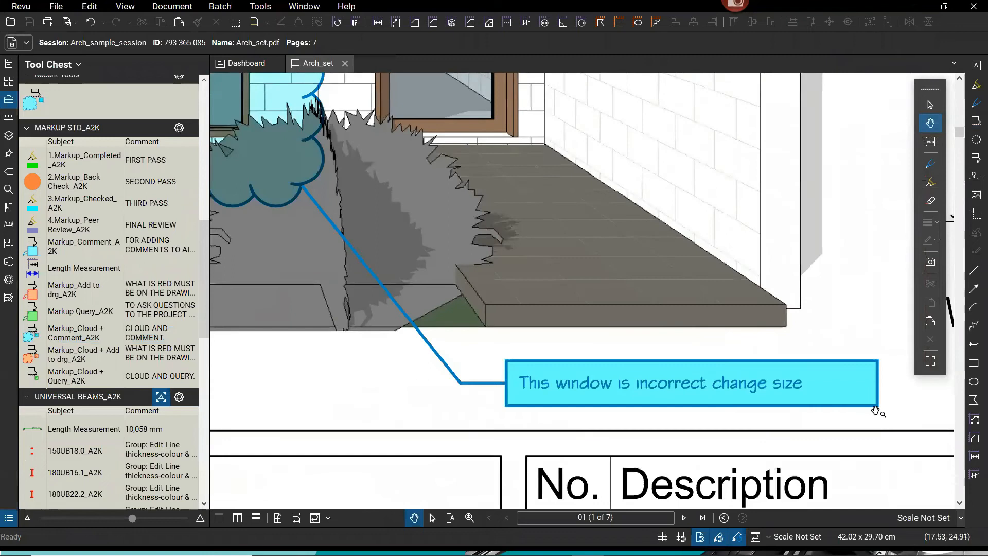
left_click_drag(868, 414, 808, 355)
left_click(854, 355)
left_click_drag(803, 390, 808, 390)
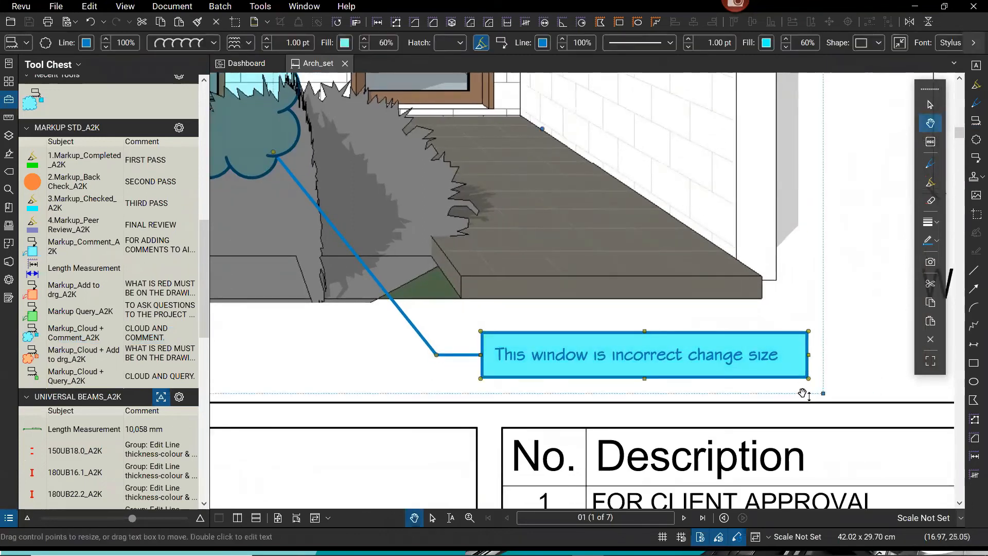
key("ctrl+z")
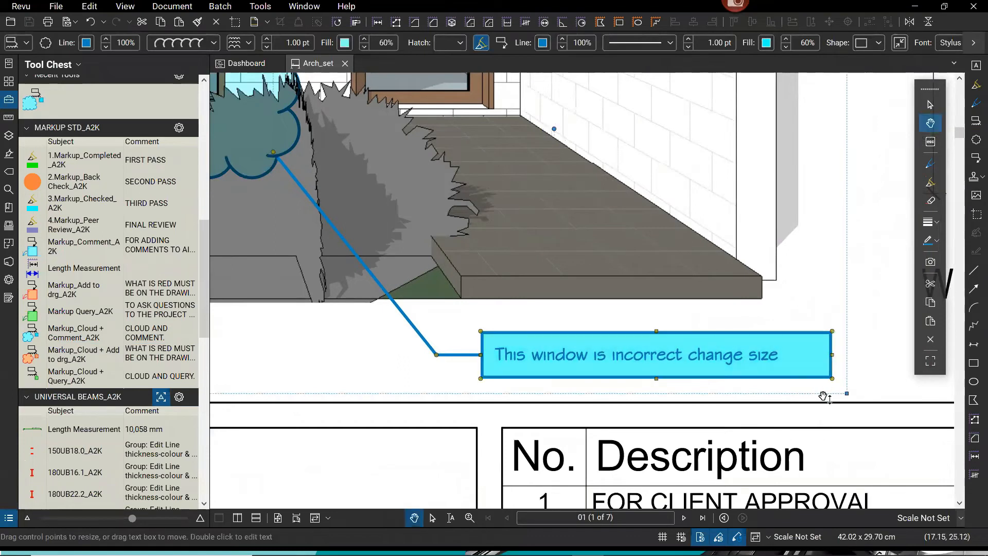
left_click_drag(807, 357, 807, 360)
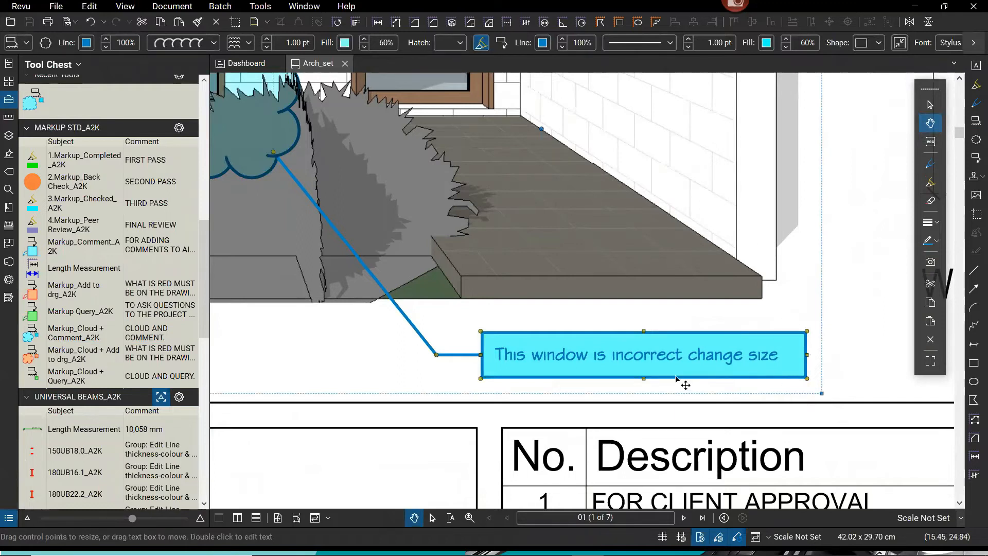
scroll(684, 382, "down", 3)
left_click(562, 385)
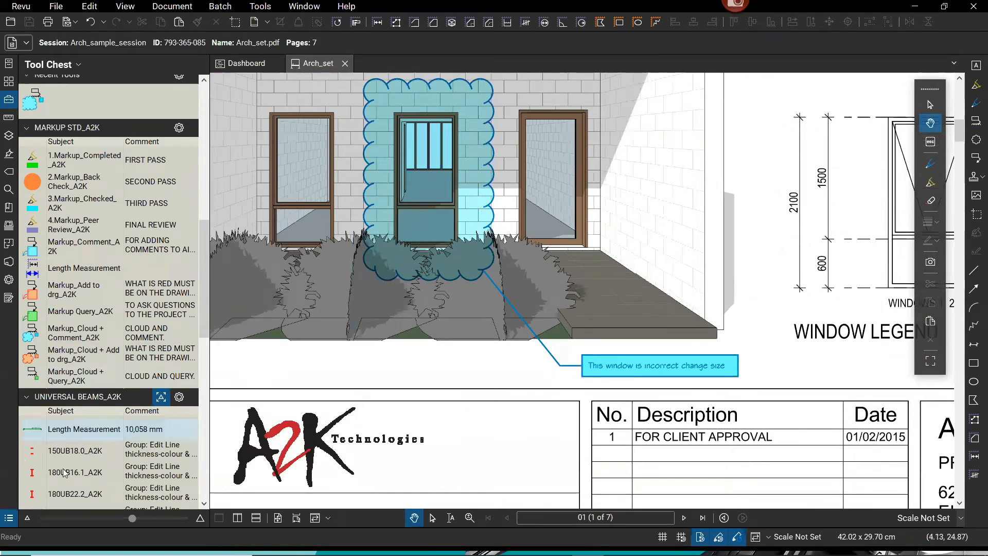
Open and enlarge the Markups List, select the Markup_Cloud + Comment entry, and scroll its columns.
left_click(9, 518)
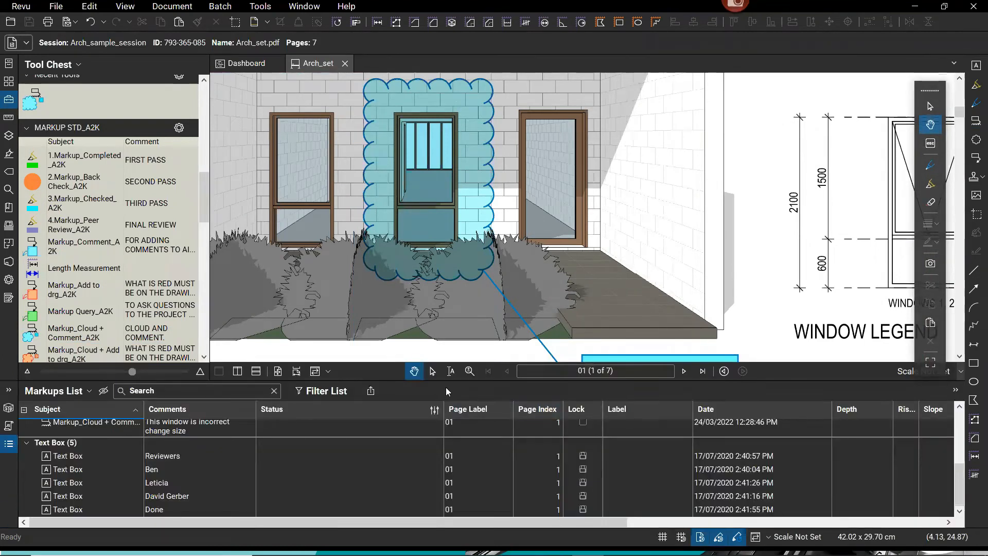
left_click_drag(458, 381, 457, 336)
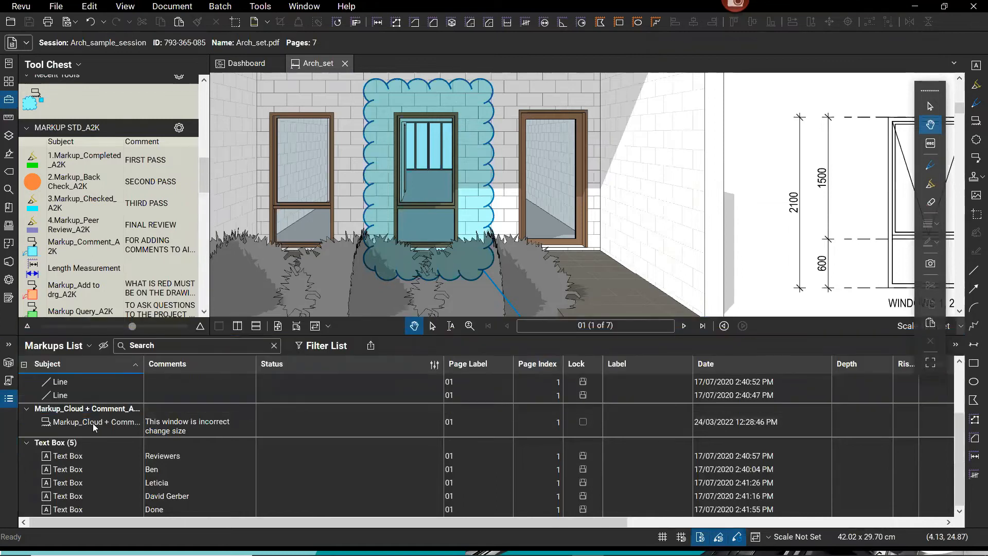
left_click(175, 426)
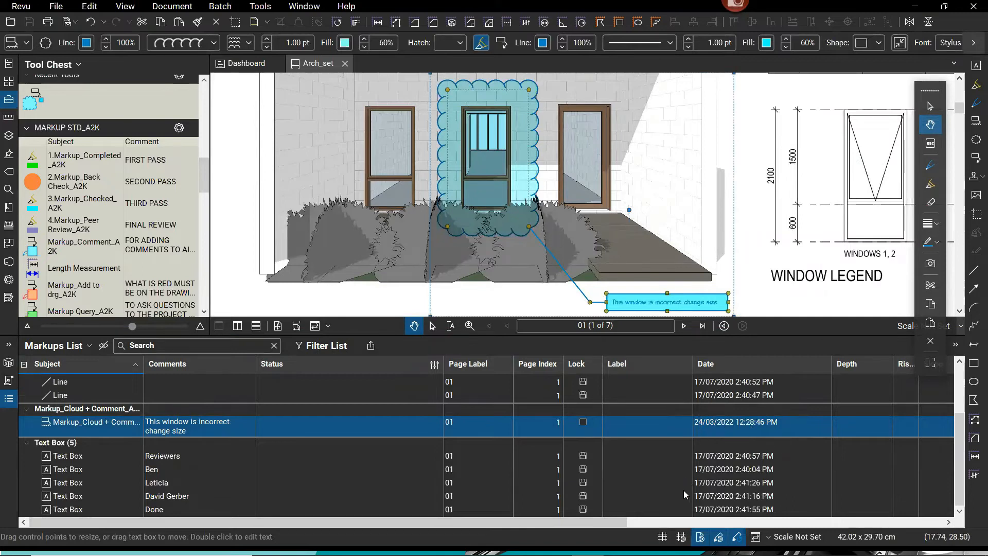
left_click_drag(608, 523, 793, 523)
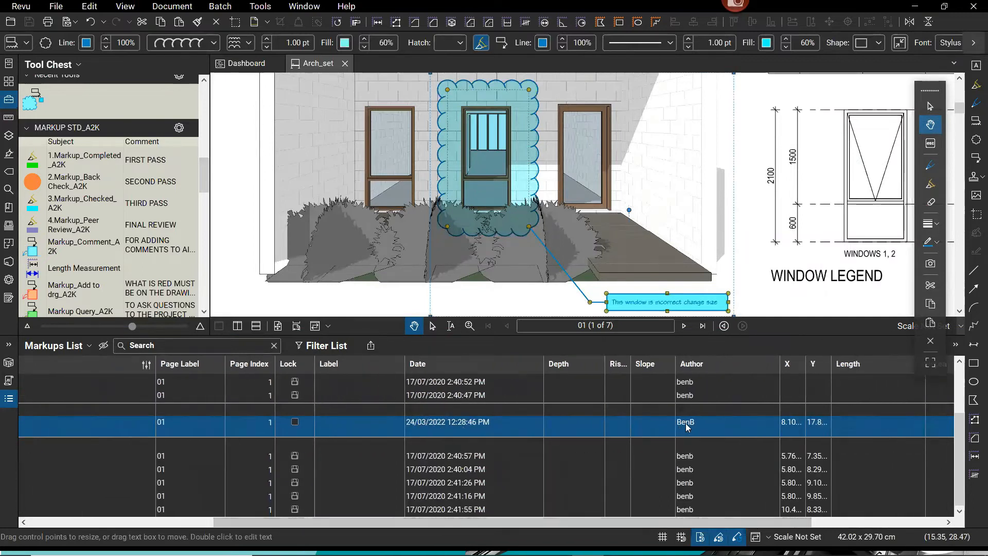
key("ctrl")
key("ctrl")
key("ctrl")
key("ctrl")
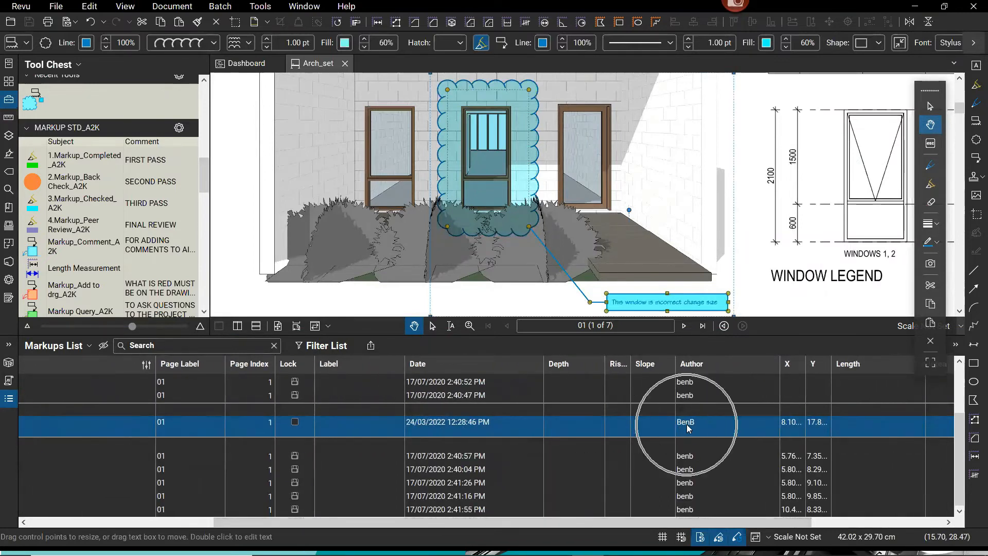
key("ctrl")
key("ctrl")
mouse_move(689, 520)
left_mouse_down()
mouse_move(877, 517)
mouse_move(502, 529)
left_mouse_up()
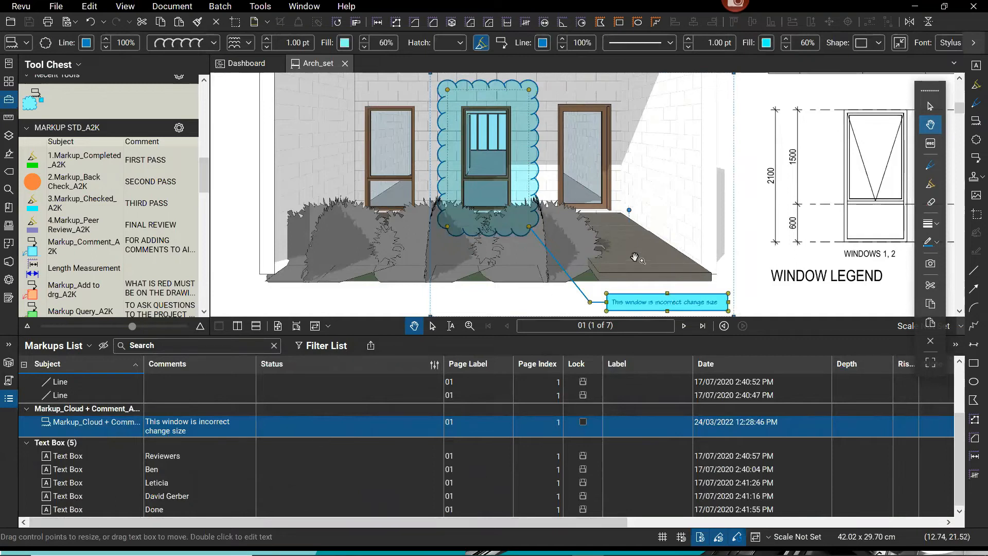
left_click(805, 427)
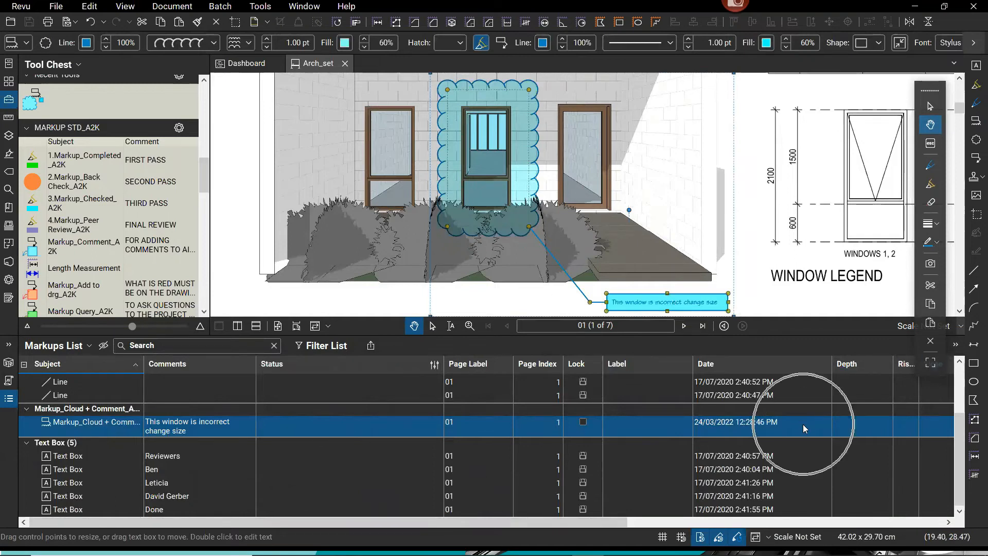
left_click(158, 484)
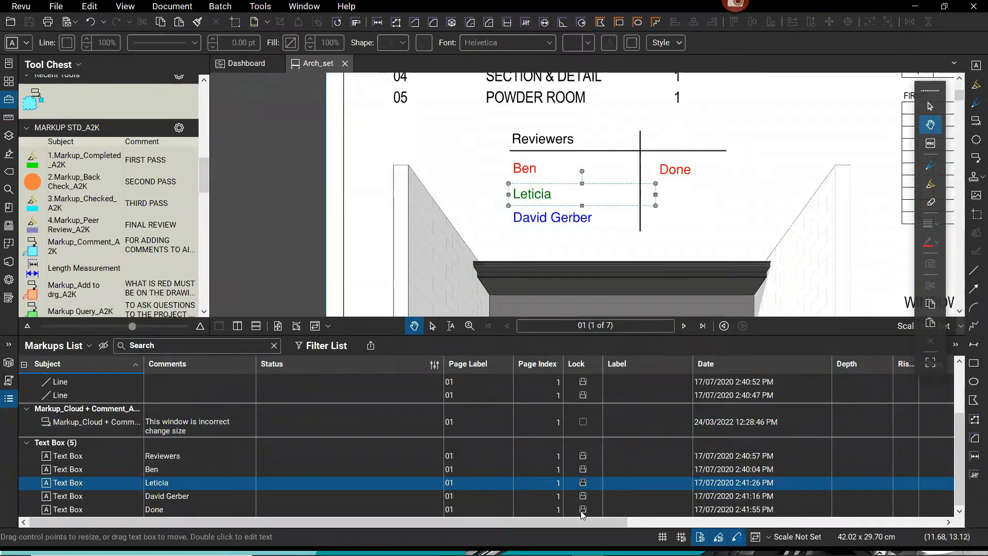
left_click_drag(570, 522, 638, 463)
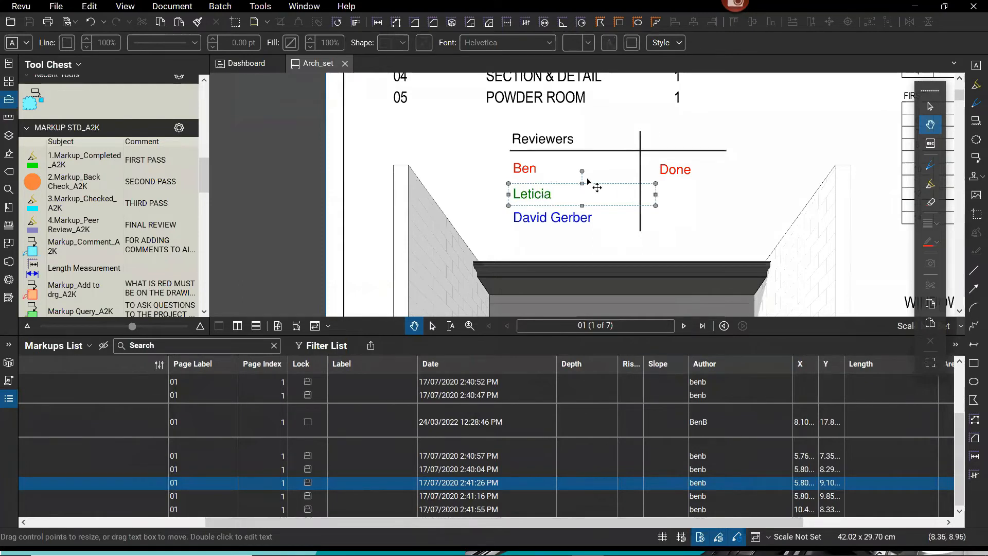
key("ctrl")
scroll(693, 214, "down", 2)
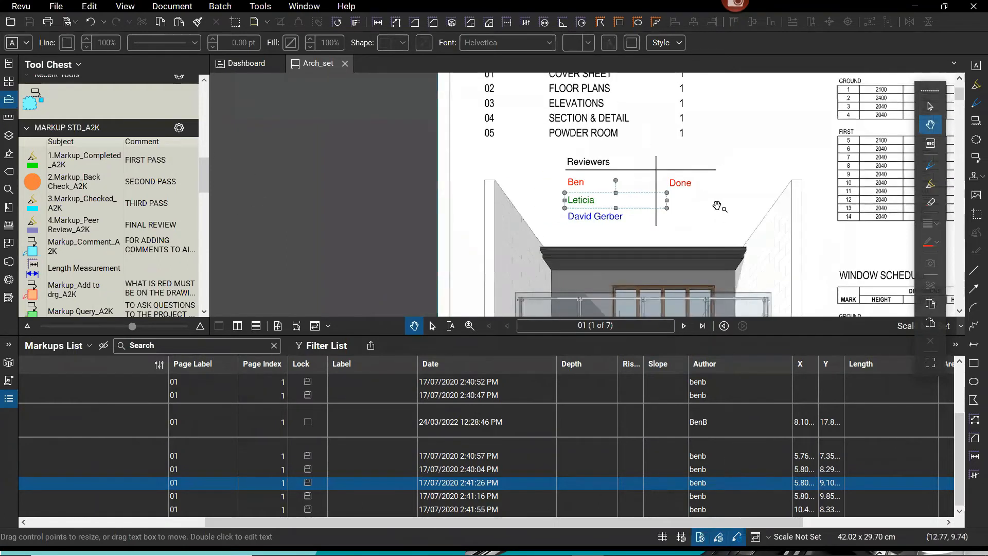
scroll(718, 206, "down", 3)
left_click_drag(732, 245, 485, 203)
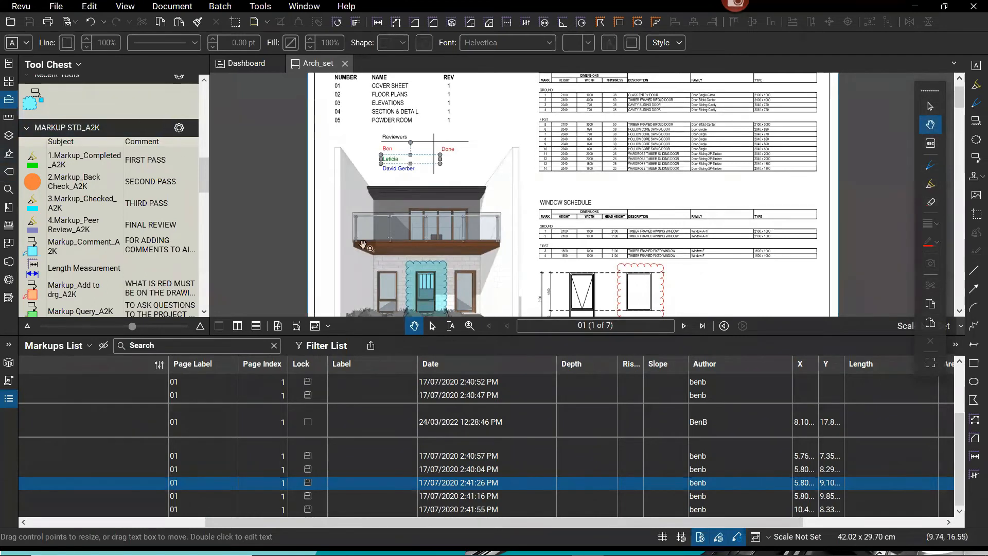
left_click_drag(455, 223, 552, 224)
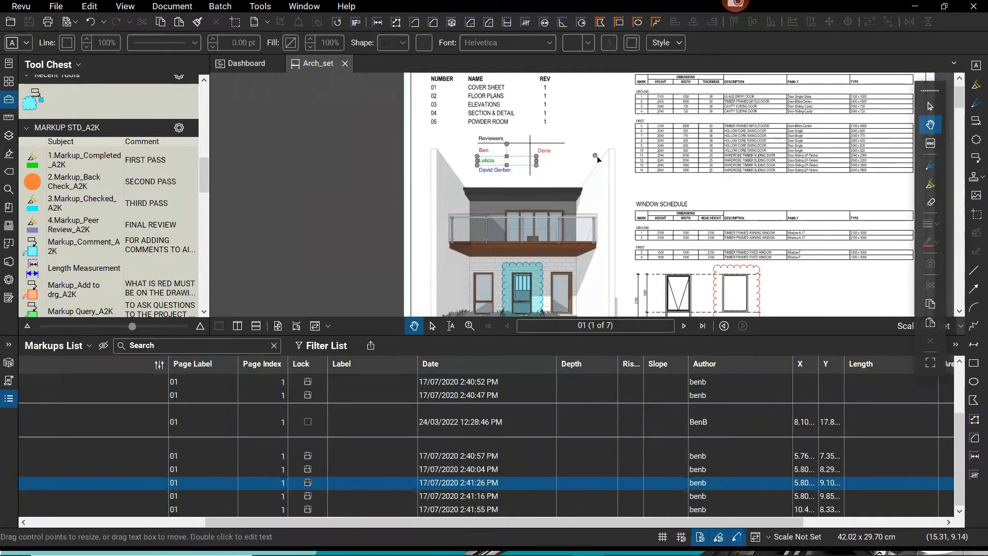
scroll(489, 164, "up", 1)
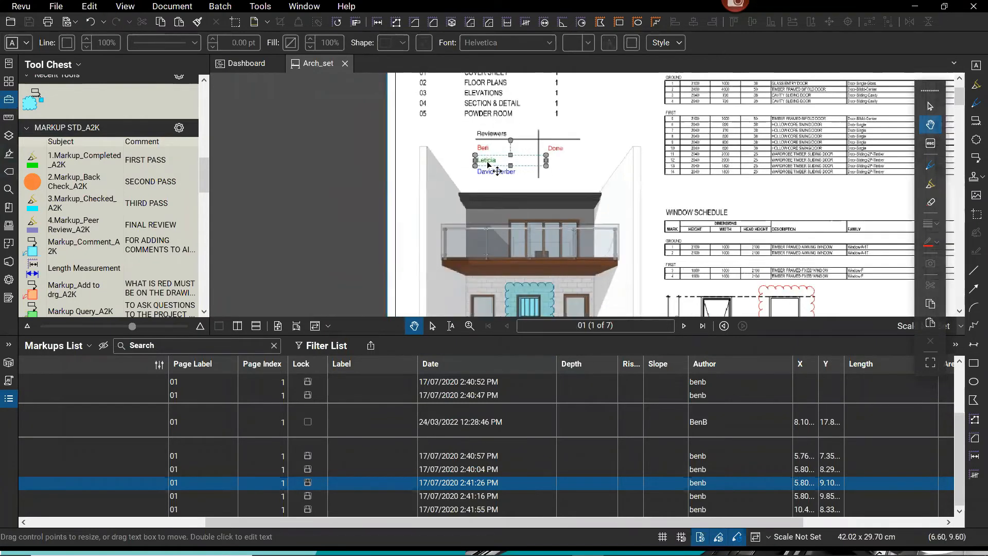
scroll(488, 163, "up", 3)
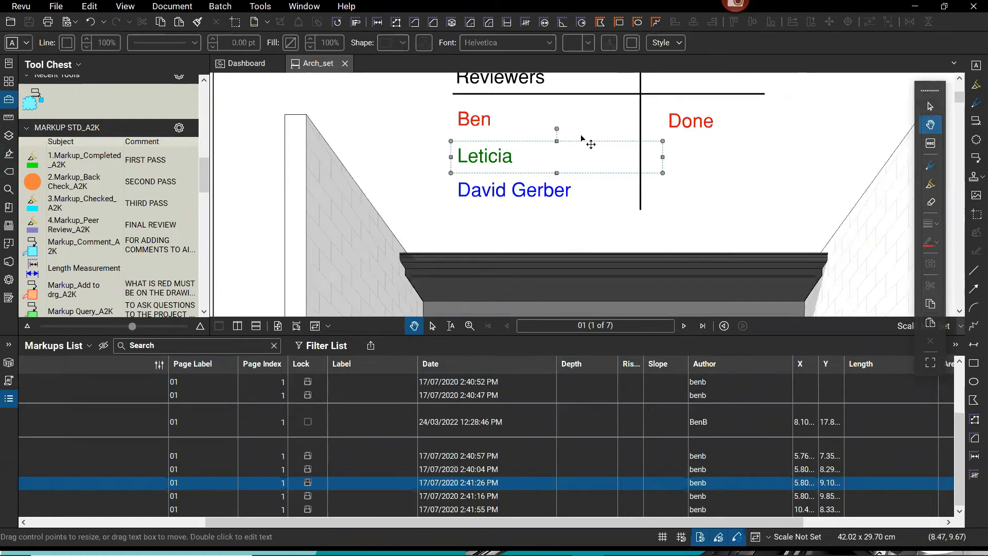
left_click(499, 168)
scroll(515, 196, "down", 5)
scroll(548, 245, "up", 5)
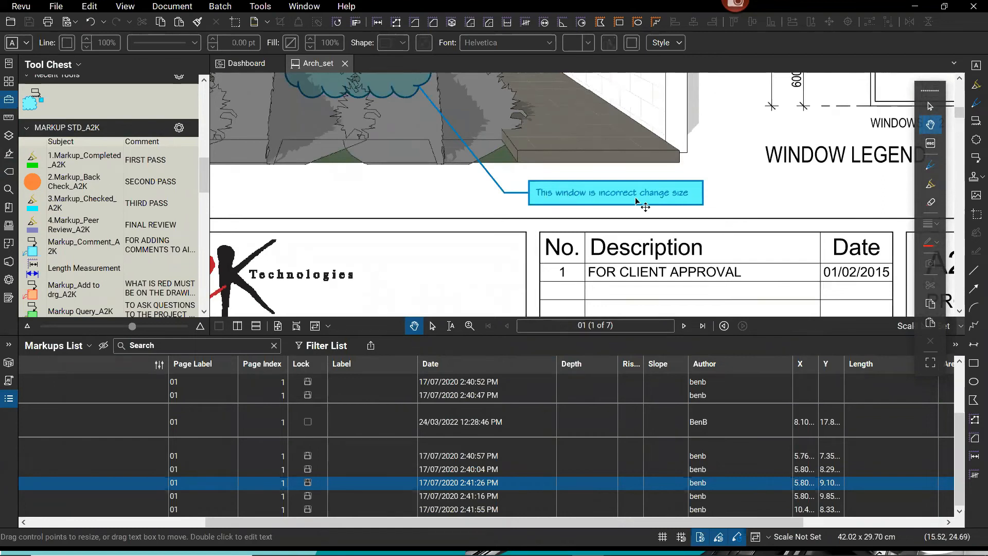
Re-edit 'incorrect' in the callout text, then scroll the Markups List back to Subject and Comments.
left_click(608, 205)
double_click(607, 205)
left_click(605, 201)
key("BackSpace")
key("BackSpace")
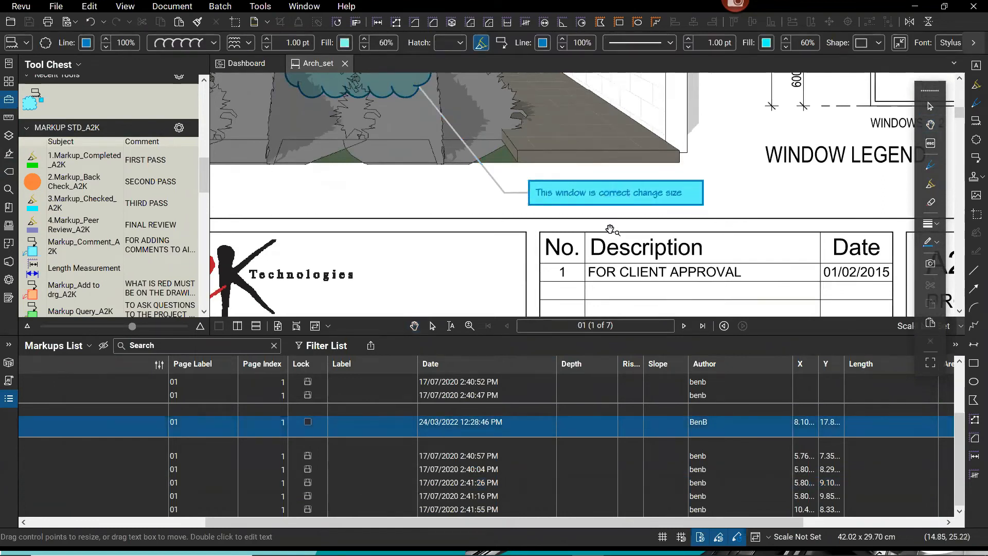
type("in")
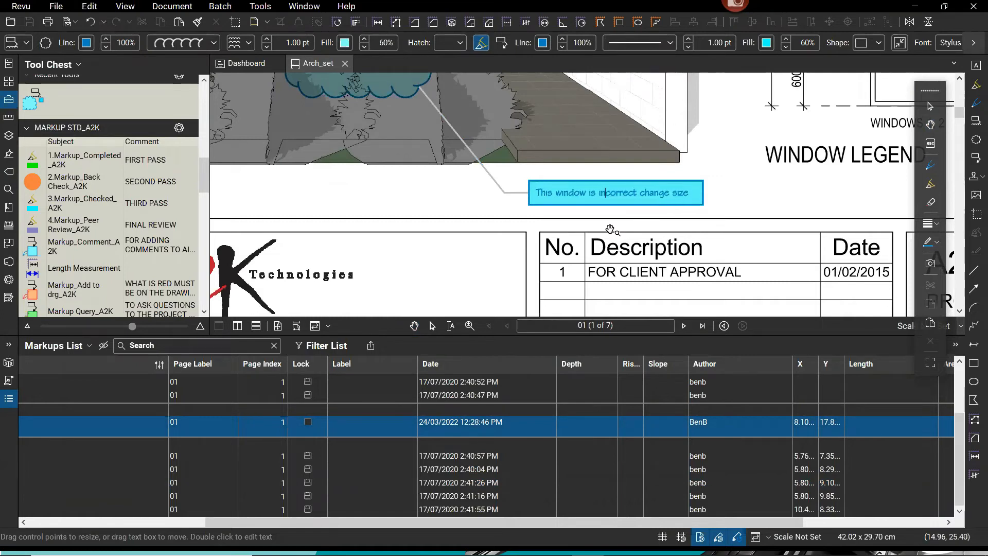
key("Escape")
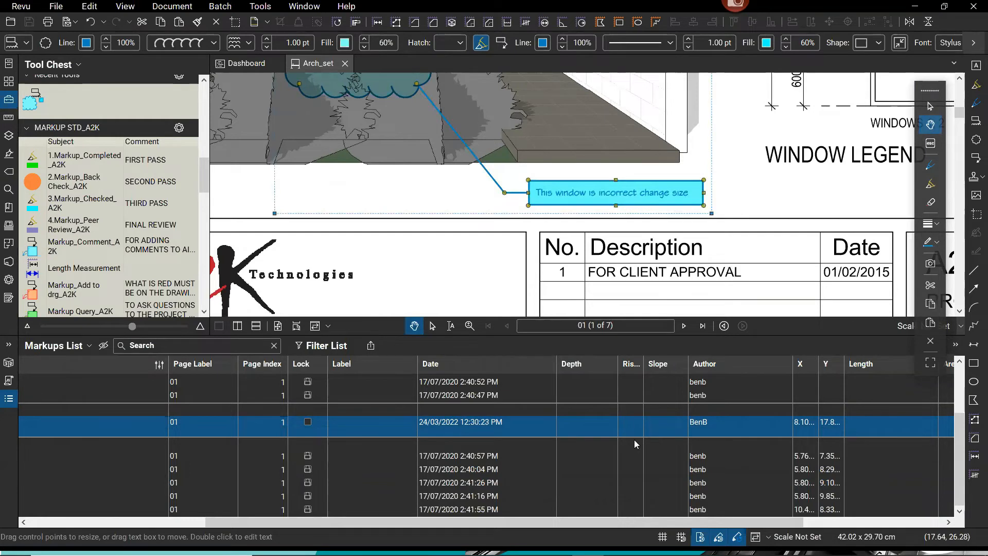
left_click_drag(603, 521, 226, 531)
key("ctrl")
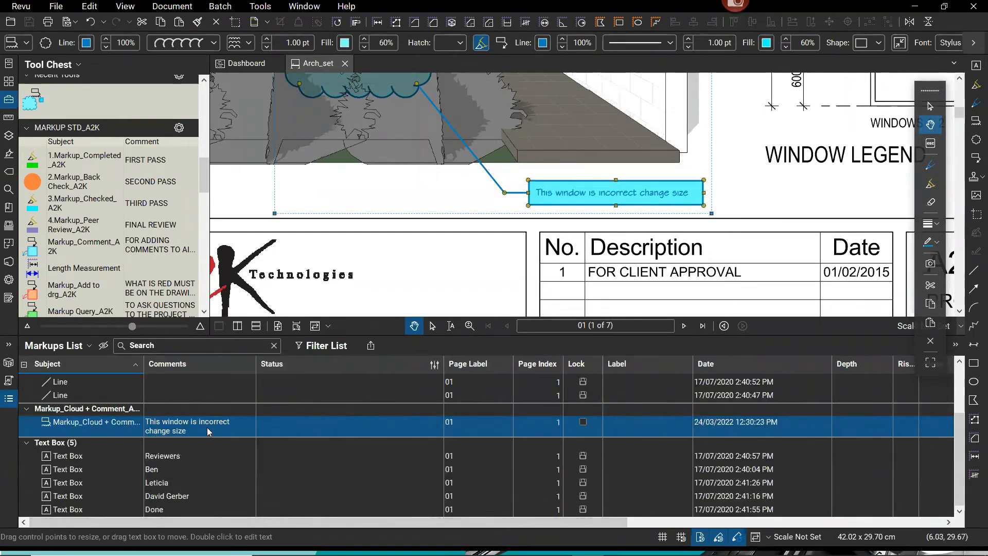
Reply to the cloud comment with 'No it's right have spoken to client'.
right_click(585, 196)
key("ctrl")
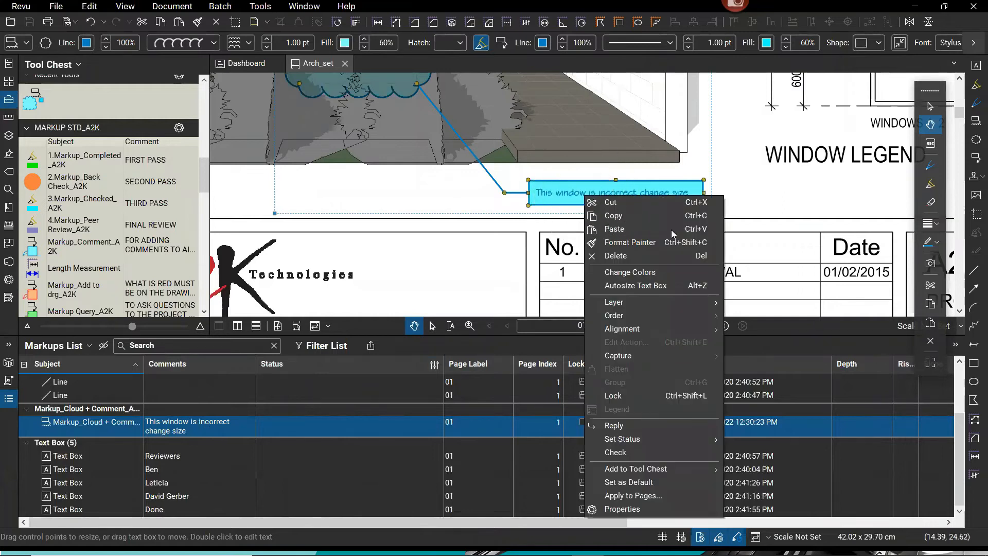
left_click(625, 428)
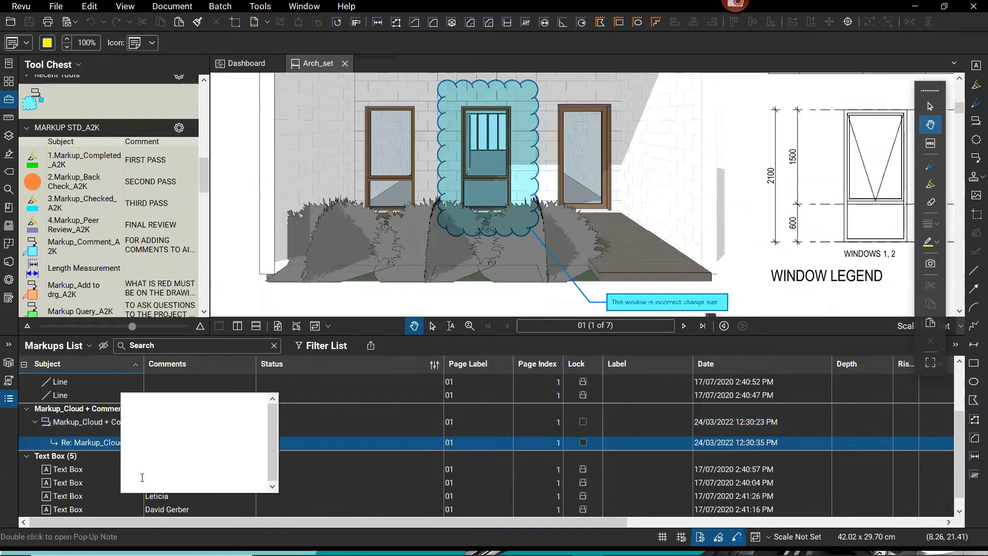
type("No it's right ha")
type("spo")
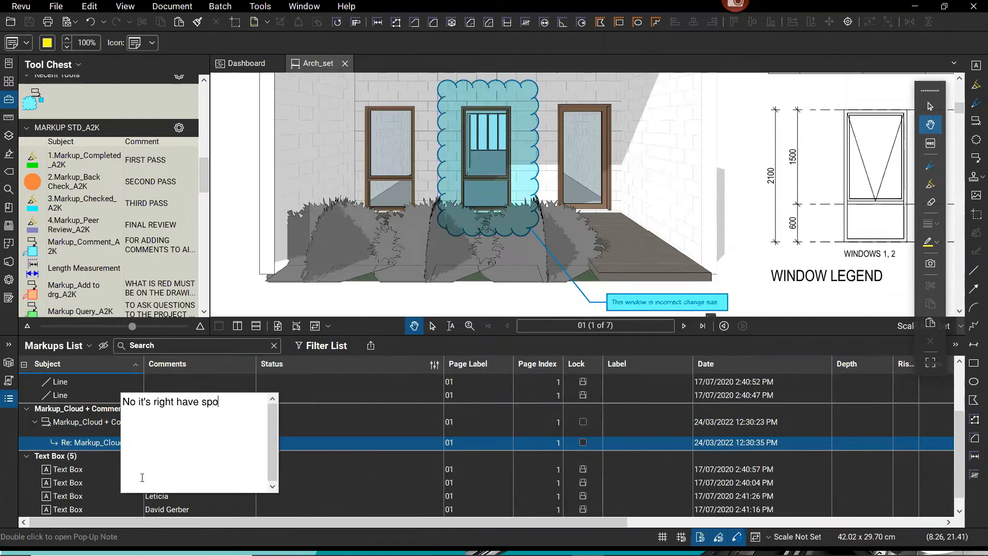
type("ken to clien")
left_click(404, 477)
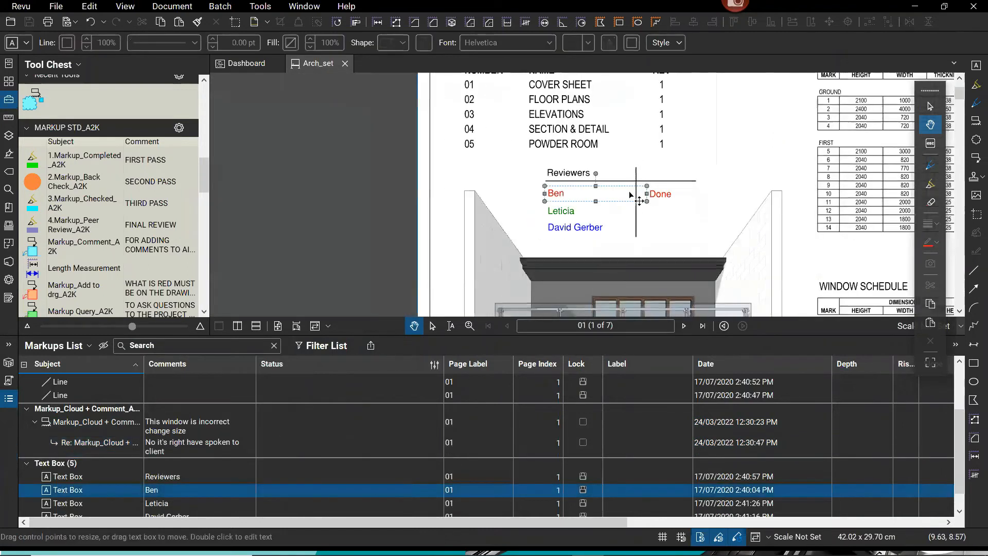
Reselect the cloud comment on the drawing and in the Markups List to review its reply.
scroll(631, 195, "down", 3)
left_click_drag(731, 207, 569, 71)
scroll(542, 231, "up", 5)
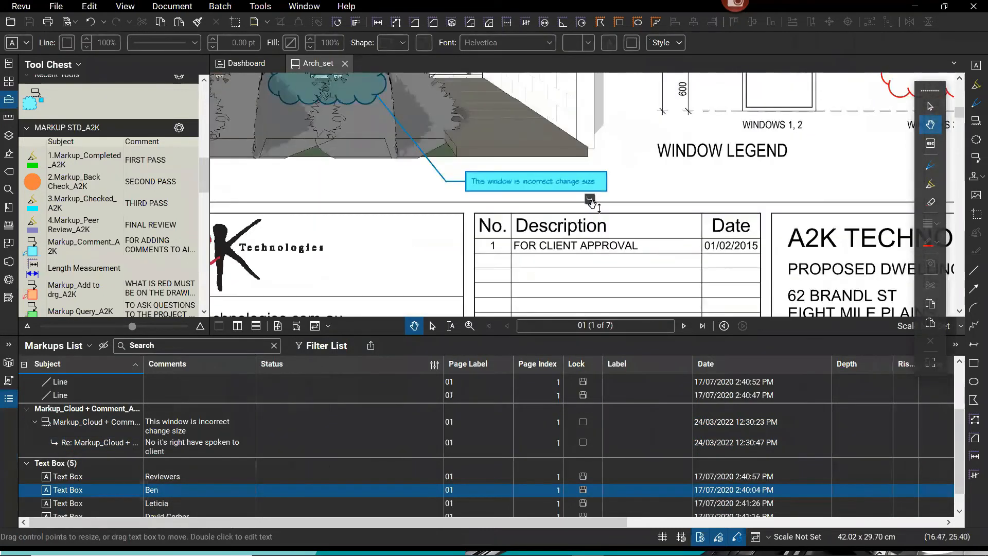
left_click(520, 188)
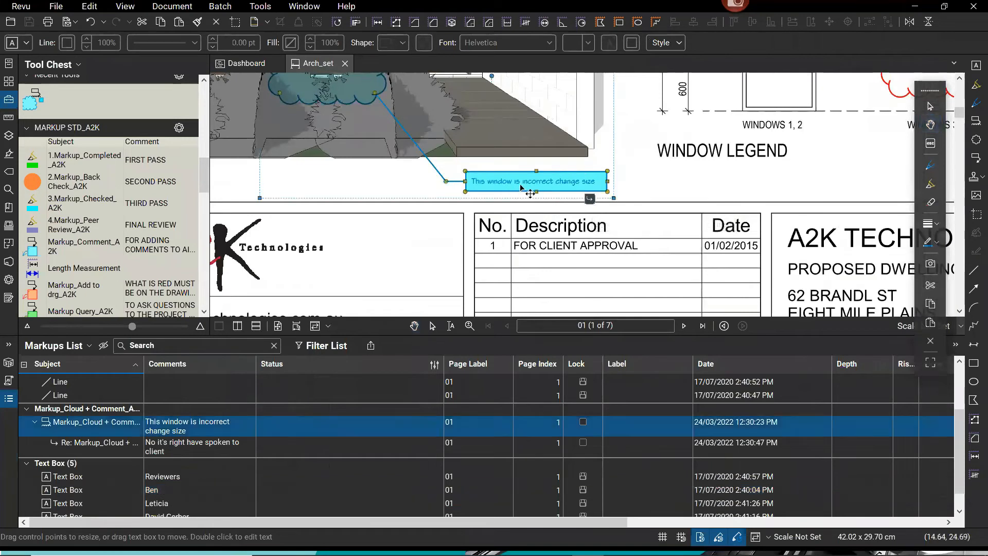
left_click(66, 425)
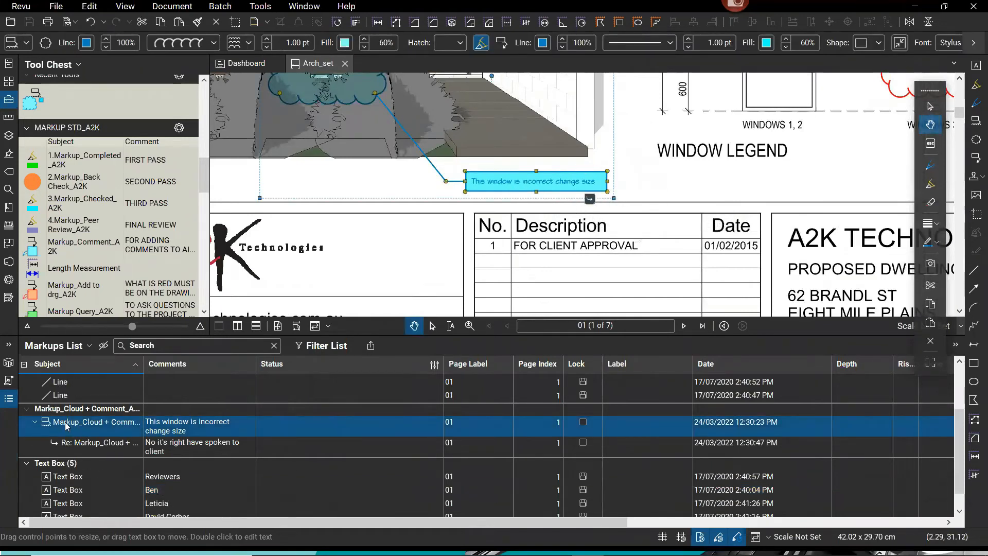
key("ctrl")
key("ctrl")
left_click_drag(420, 522, 568, 520)
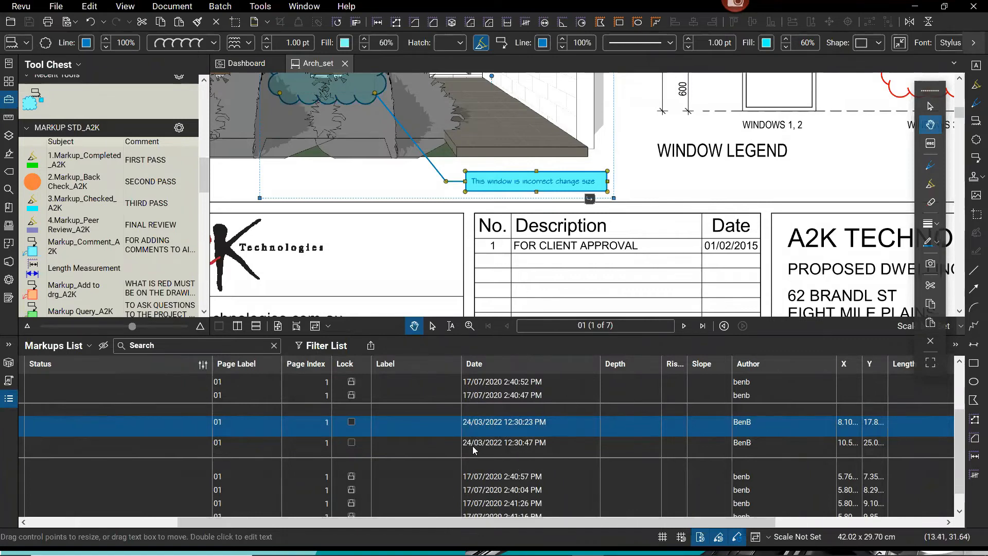
left_click(738, 424)
left_click(747, 425)
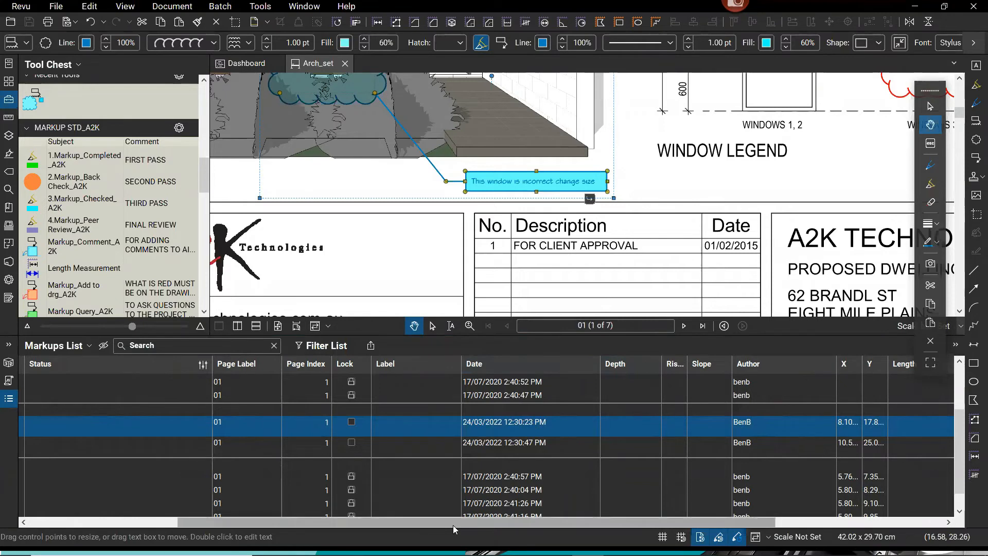
left_click_drag(456, 522, 180, 521)
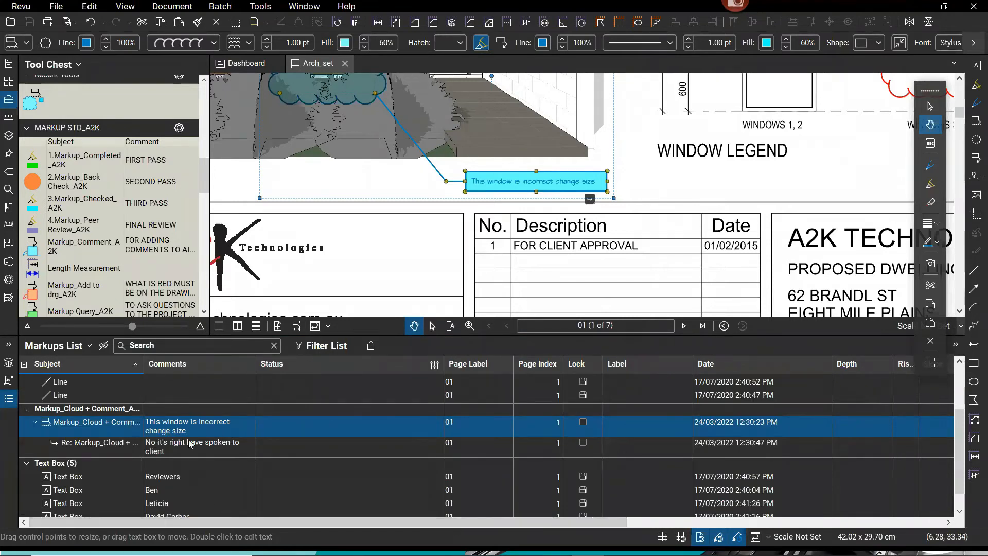
Set the window cloud comment's status to Accepted from the Markups List.
right_click(105, 429)
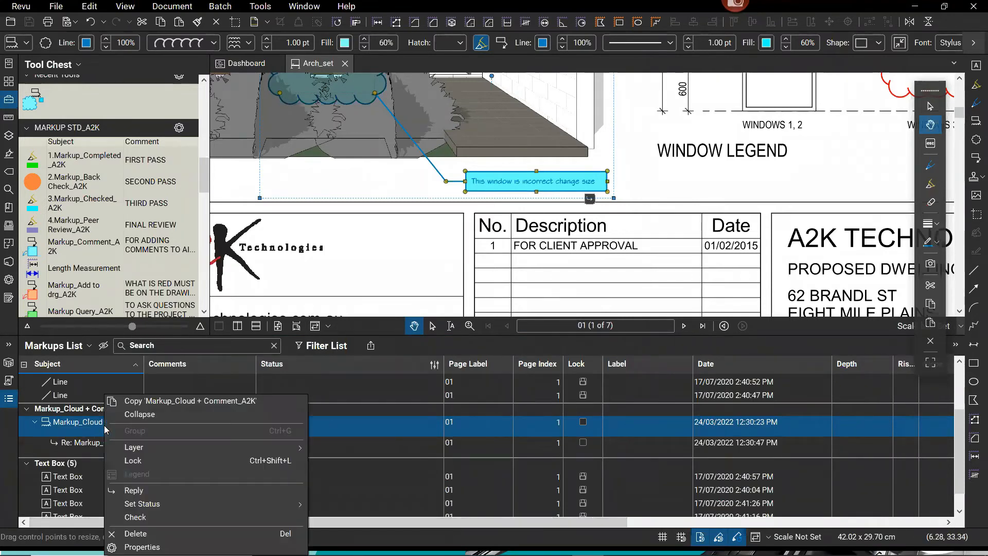
mouse_move(143, 506)
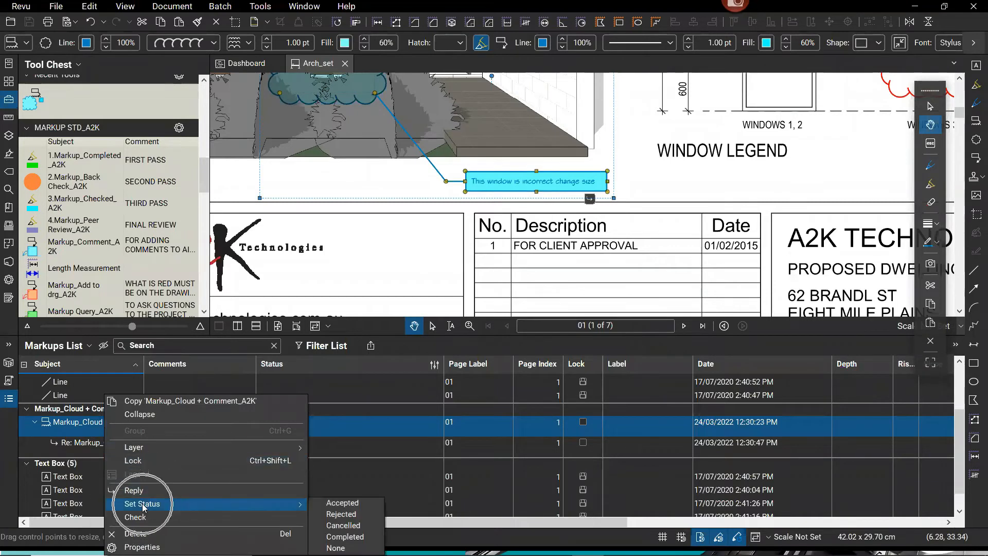
left_click(344, 504)
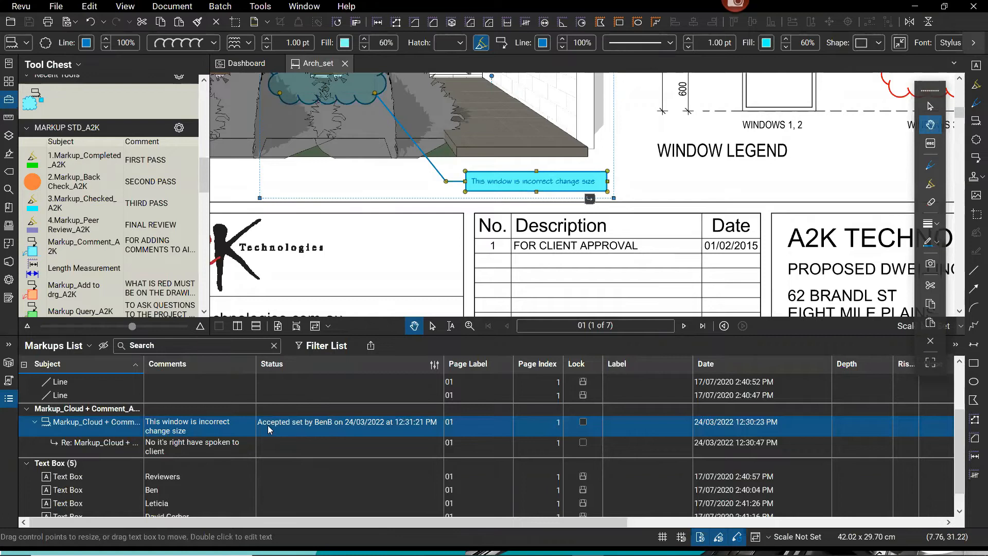
key("ctrl")
key("ctrl")
key("ctrl")
key("ctrl")
Review the Markups List columns in Manage Columns, then shorten the list panel.
left_click(89, 346)
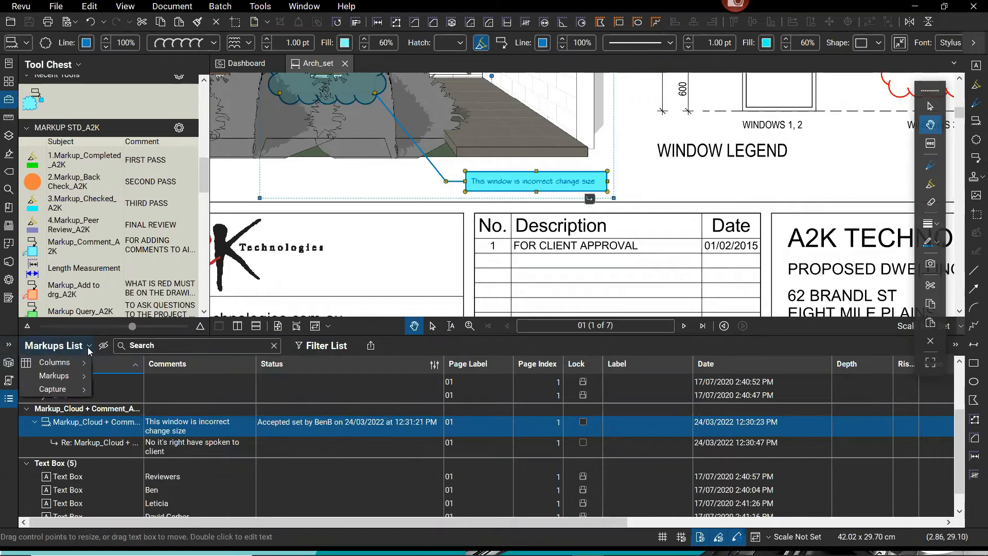
mouse_move(78, 368)
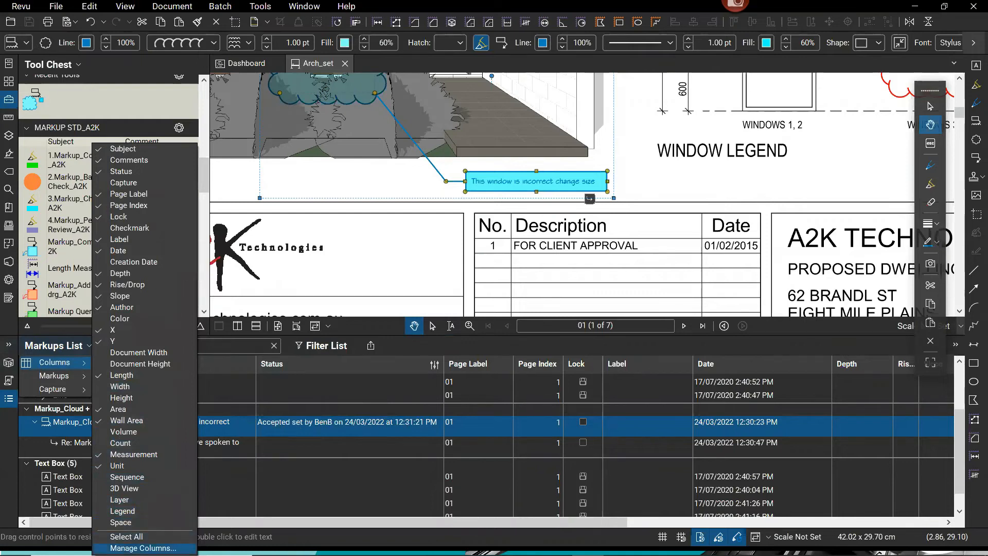
left_click(143, 548)
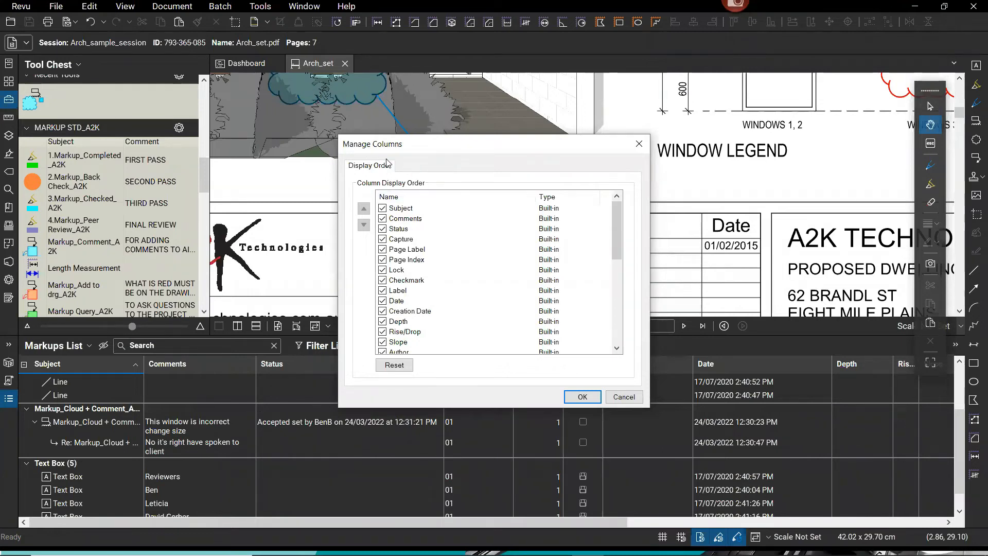
left_click(582, 397)
left_click(89, 346)
left_click(89, 346)
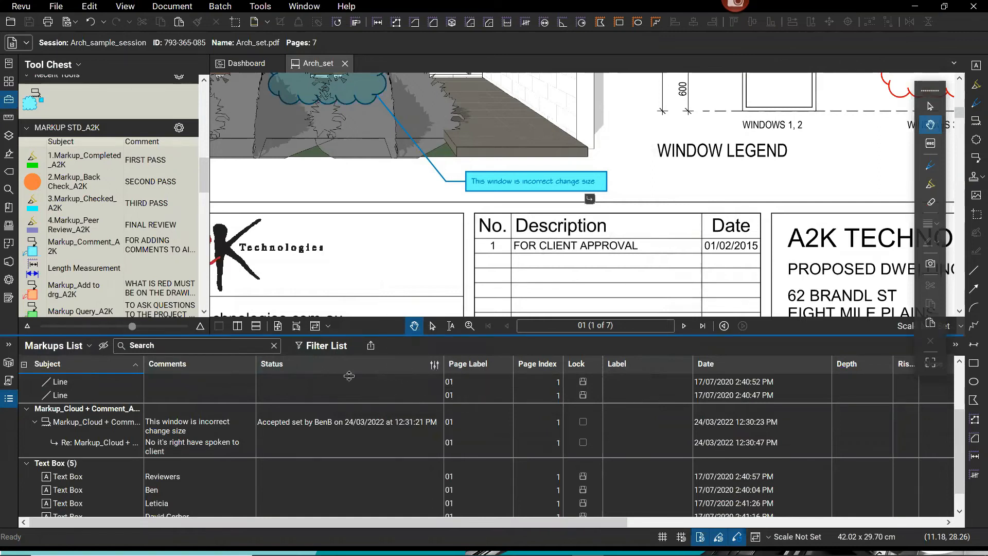
left_click_drag(349, 376, 355, 418)
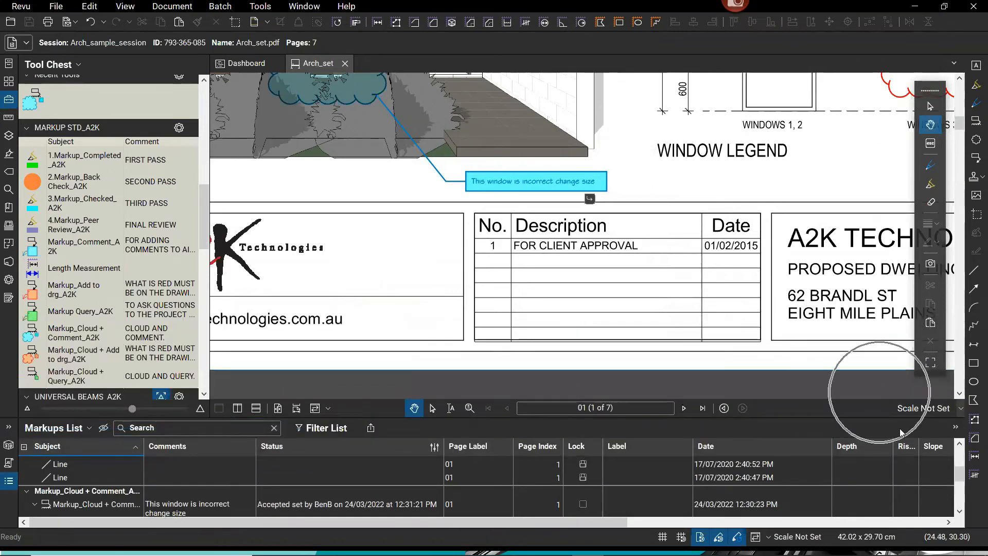
Leave page 1's scale unchanged by cancelling Apply Scale to Pages, then move to page 2's 1:100 plan.
left_click(925, 409)
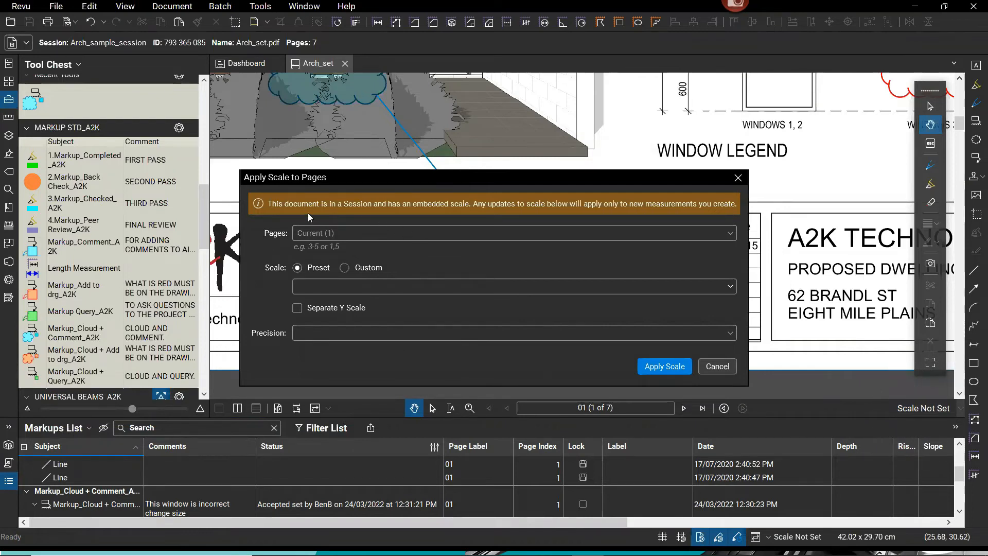
key("ctrl")
left_click(712, 367)
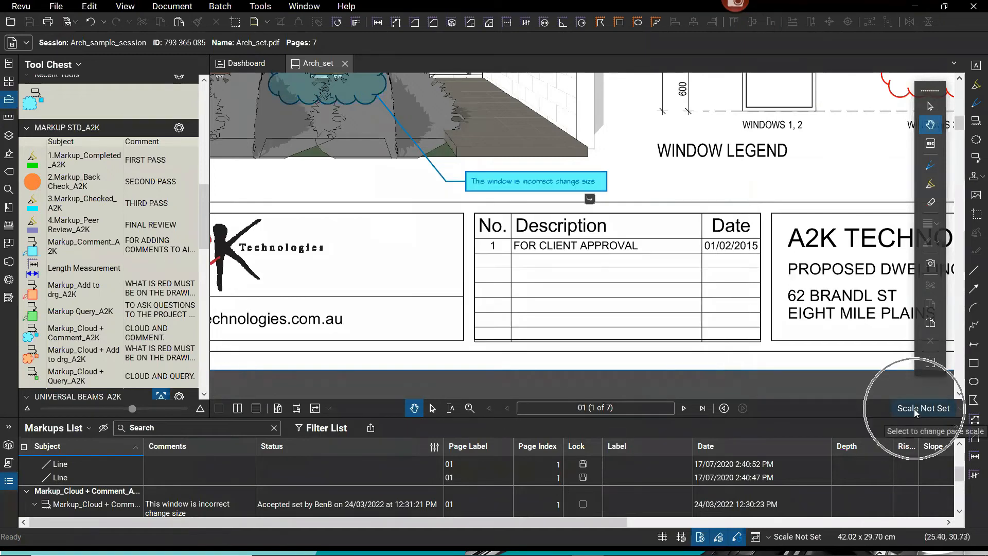
scroll(964, 378, "down", 3)
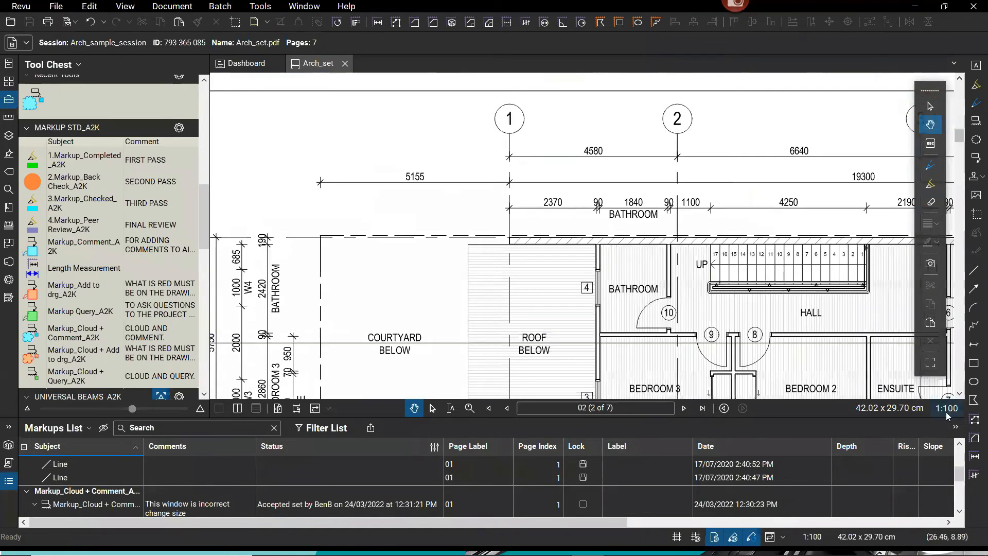
Measure the ROOF BELOW region as a Wall Measurement area, reading 18.74 sq m.
scroll(654, 307, "down", 5)
left_click_drag(654, 308, 442, 175)
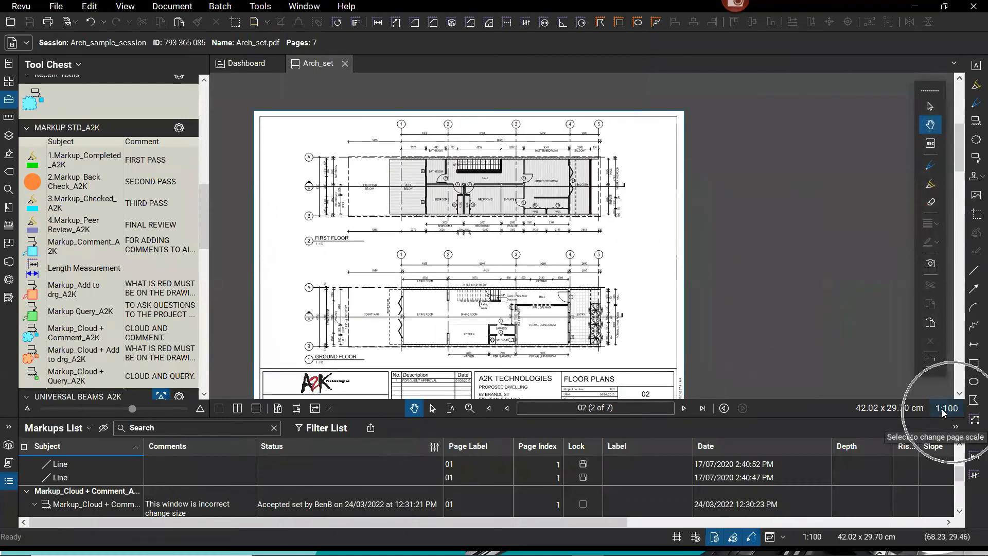
scroll(379, 182, "up", 5)
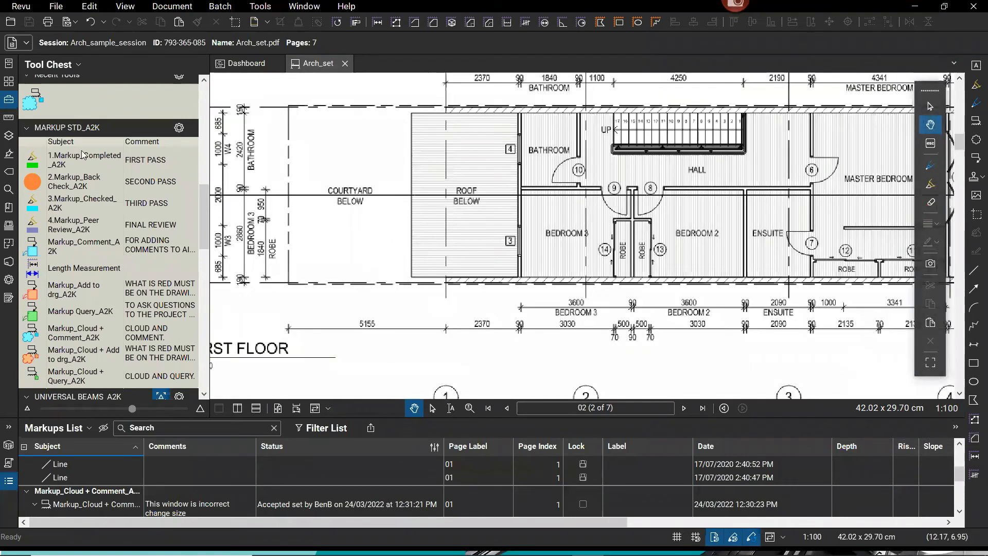
scroll(101, 273, "down", 6)
scroll(97, 262, "up", 10)
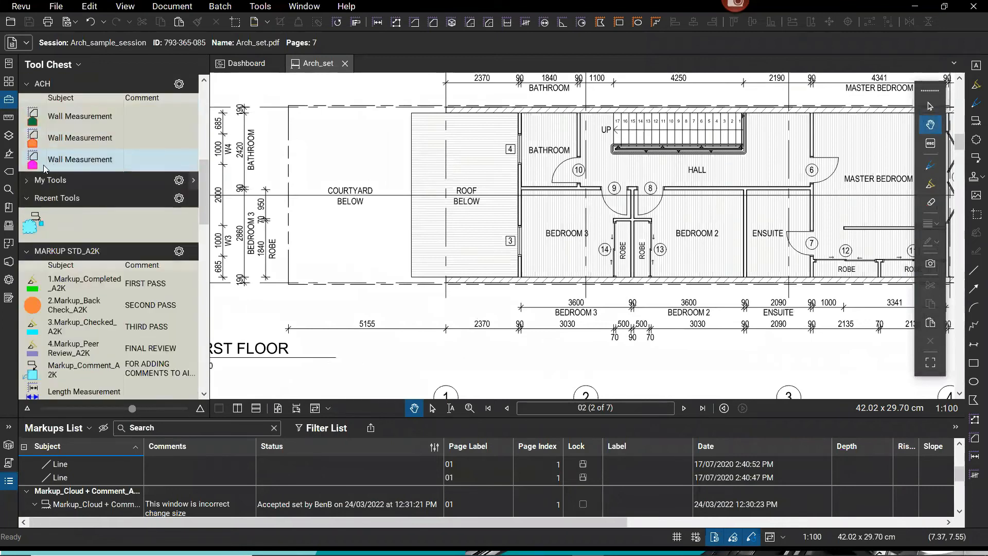
scroll(90, 254, "up", 5)
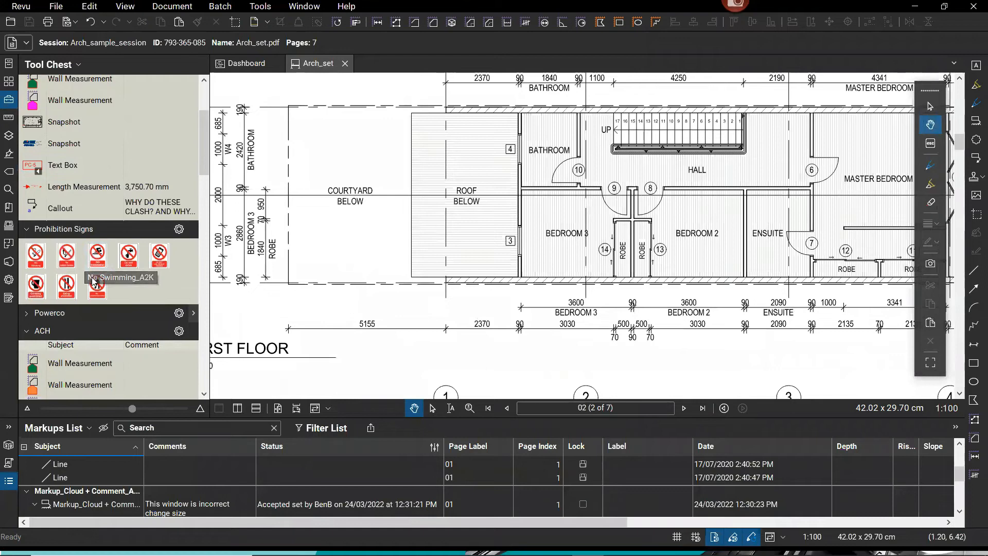
scroll(96, 290, "down", 2)
left_click(77, 261)
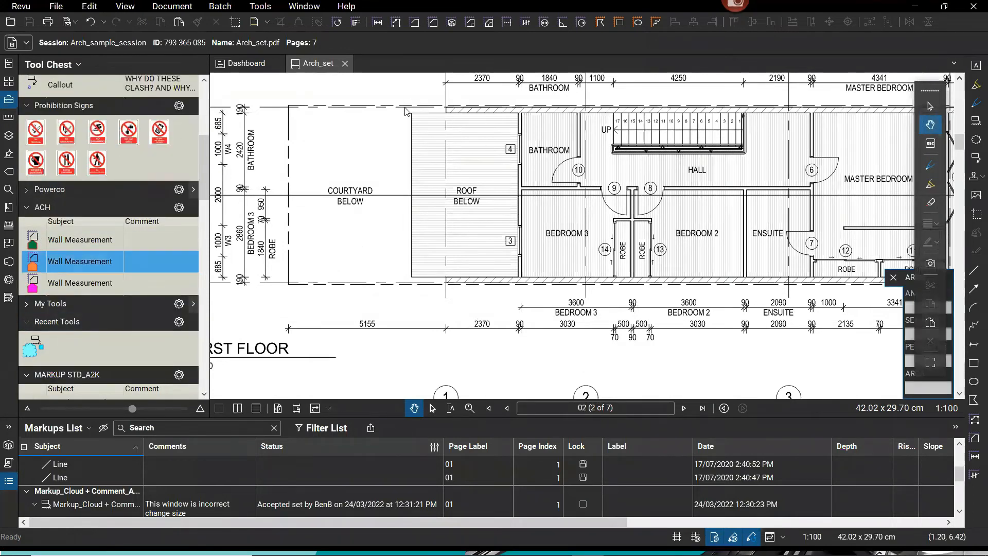
left_click_drag(411, 112, 518, 276)
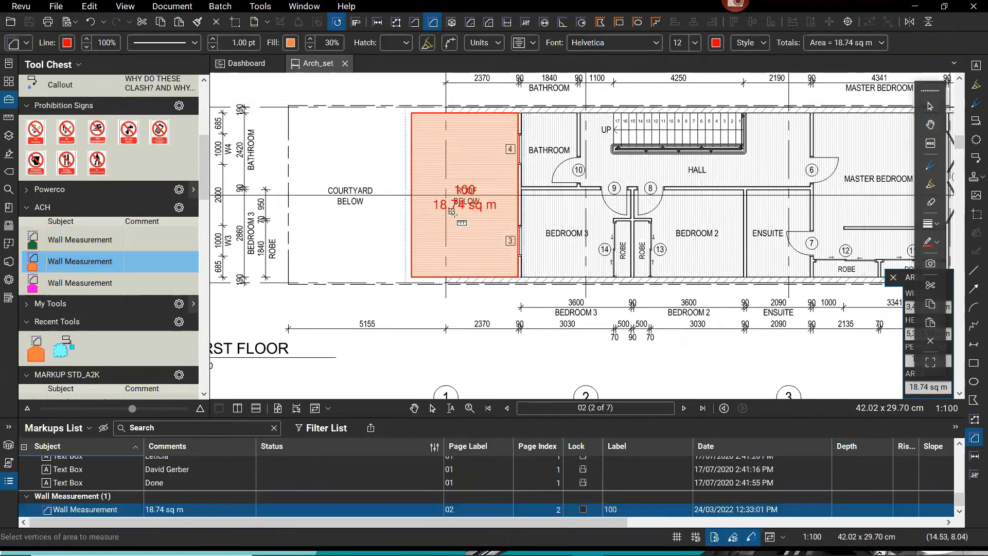
scroll(432, 195, "up", 5)
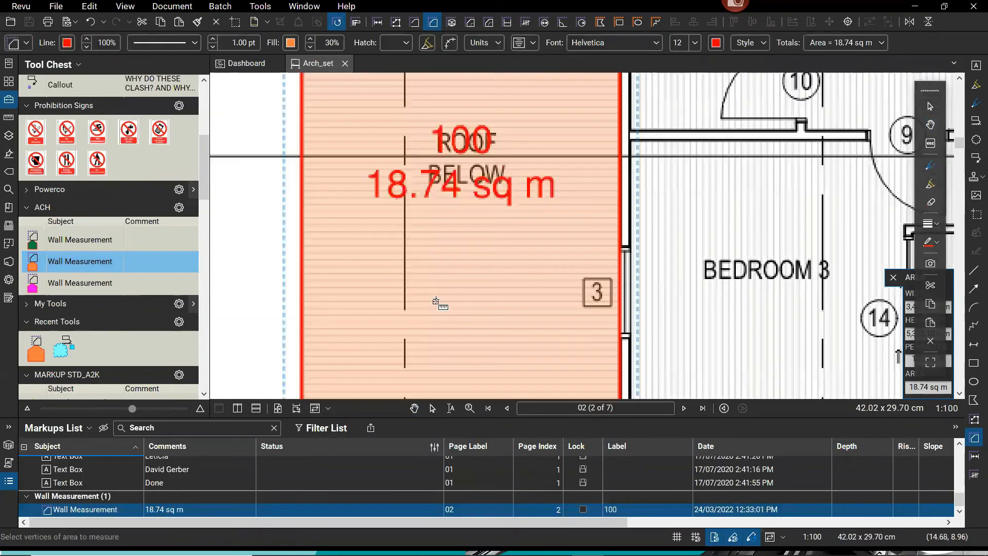
key("Escape")
Move the 100 / 18.74 sq m area label below ROOF BELOW and deselect it.
left_click(482, 201)
left_click_drag(473, 193, 477, 293)
key("Escape")
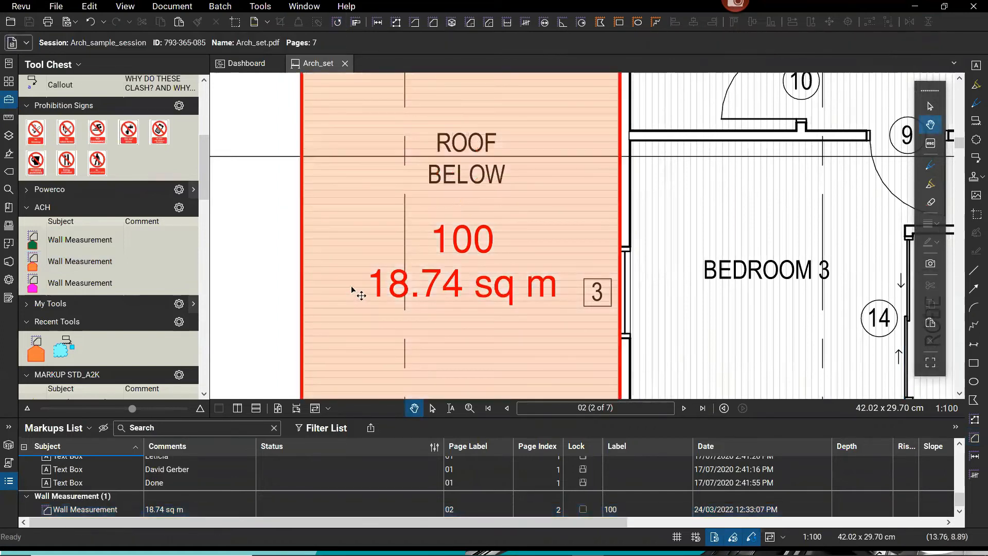
scroll(359, 289, "down", 5)
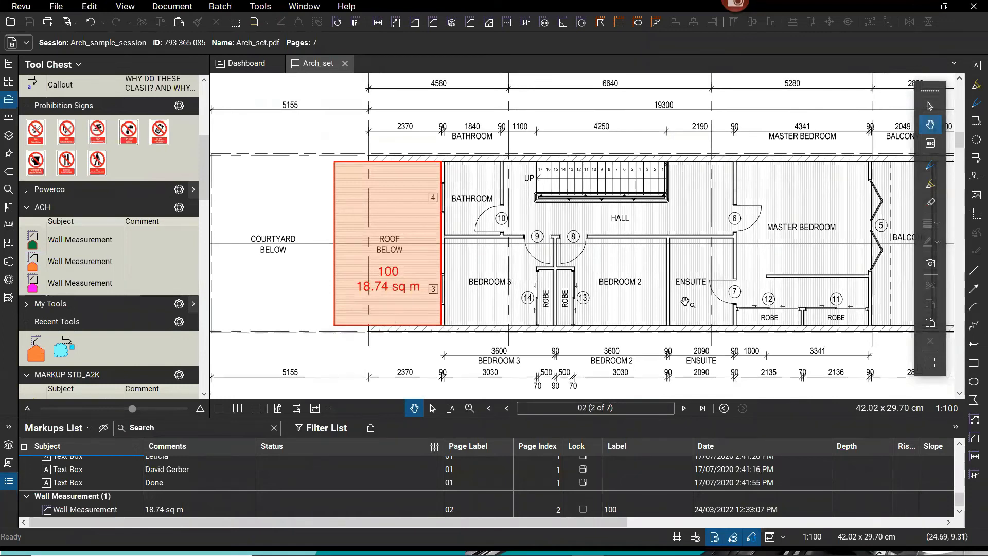
left_click(402, 294)
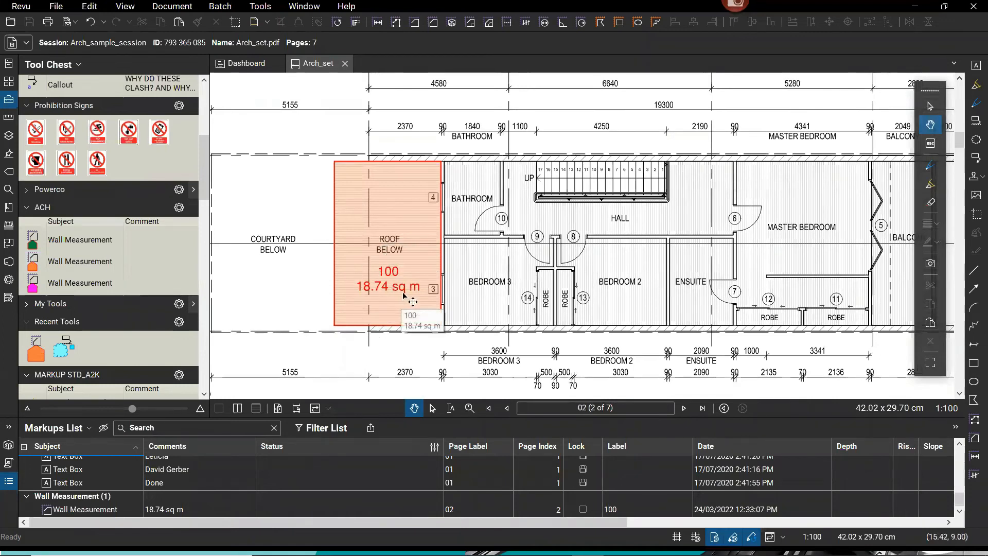
Pan and zoom out until both floor plans on page 2 are visible.
scroll(402, 294, "down", 1)
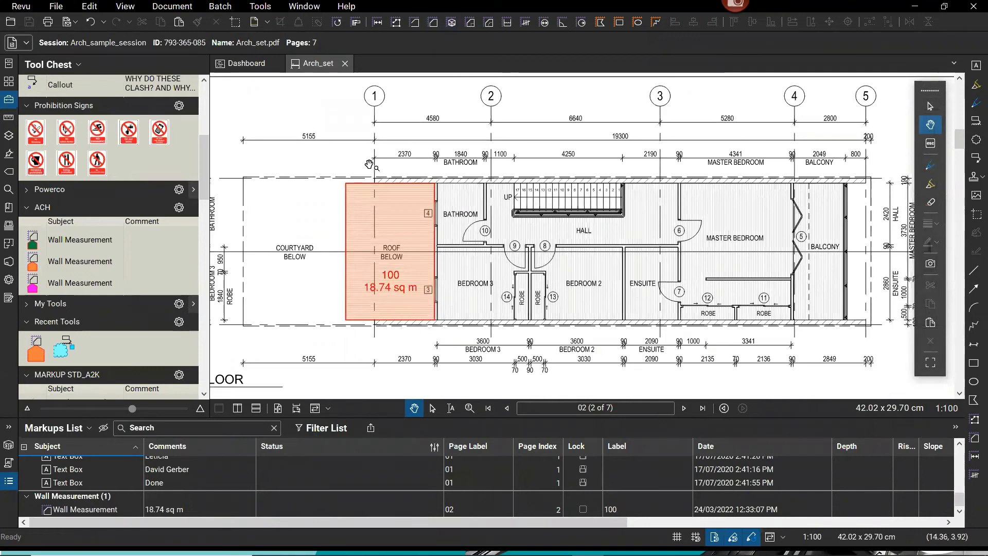
left_click_drag(581, 204, 820, 178)
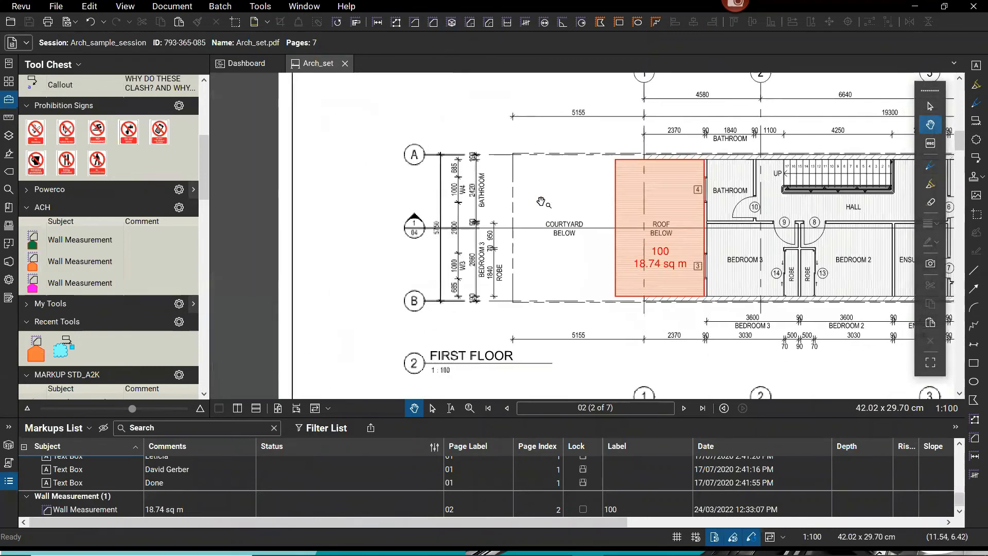
scroll(405, 240, "up", 2)
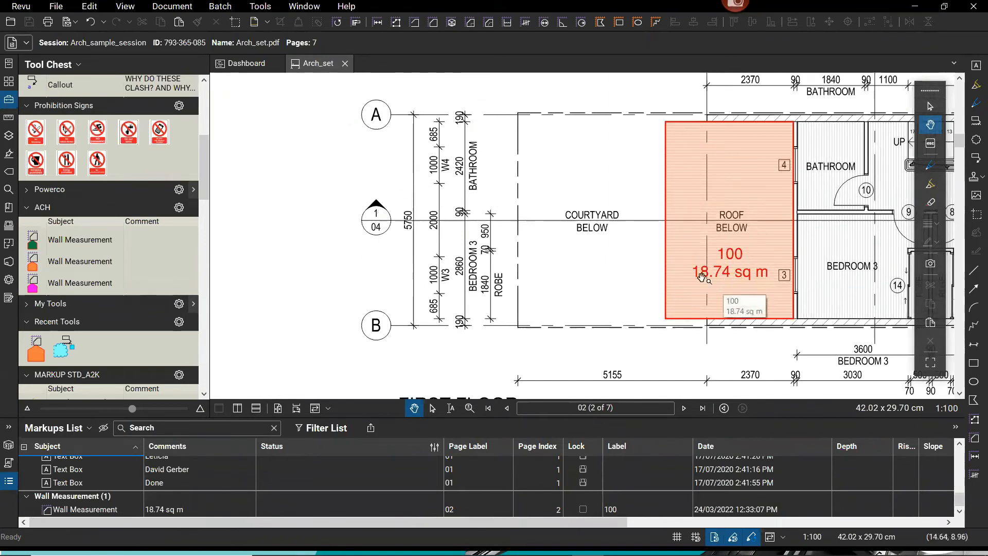
left_click_drag(592, 289, 295, 296)
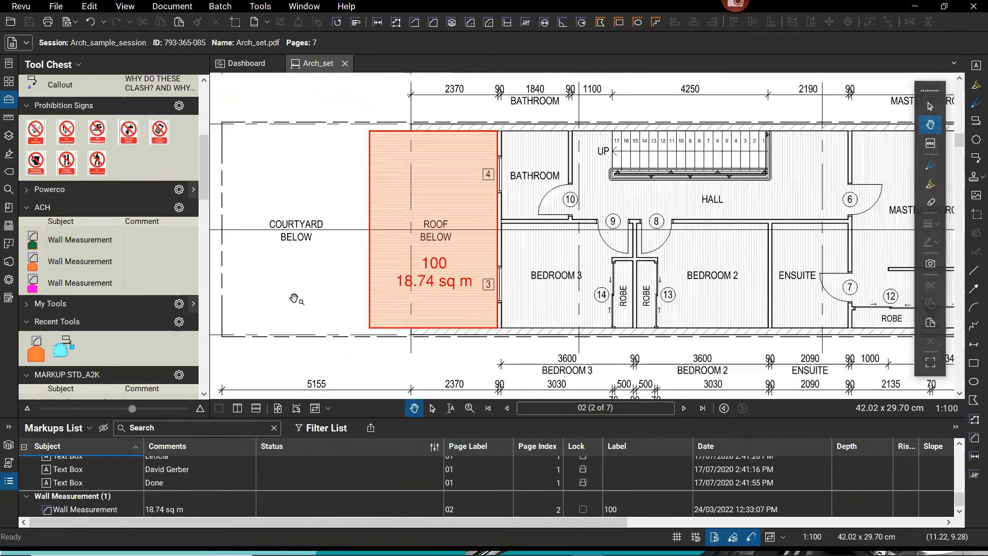
scroll(295, 297, "down", 3)
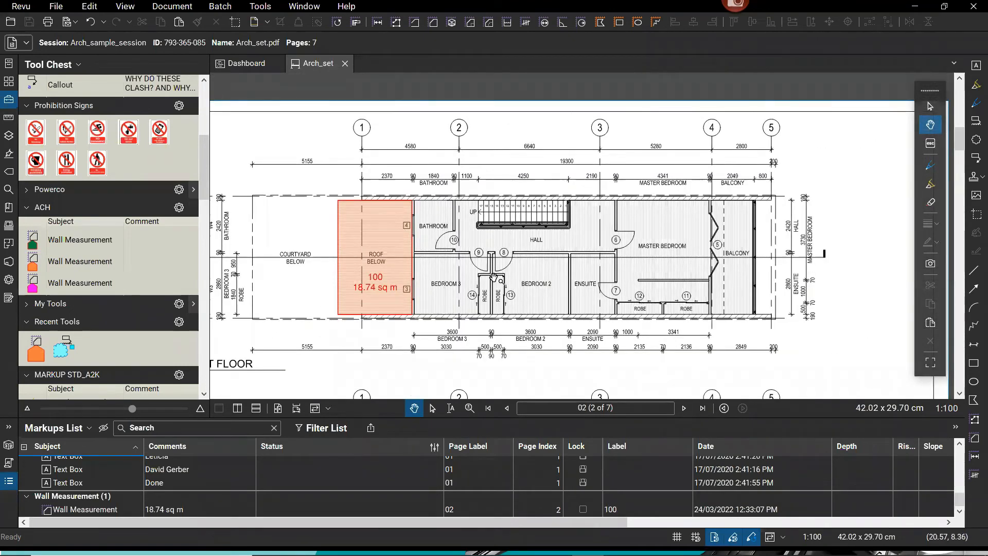
scroll(633, 268, "down", 2)
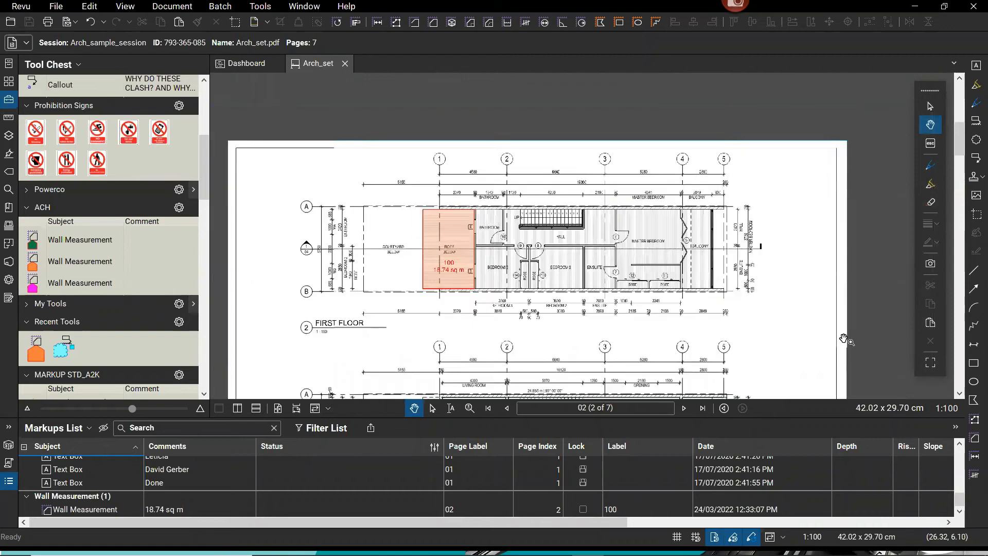
left_click_drag(792, 274, 797, 256)
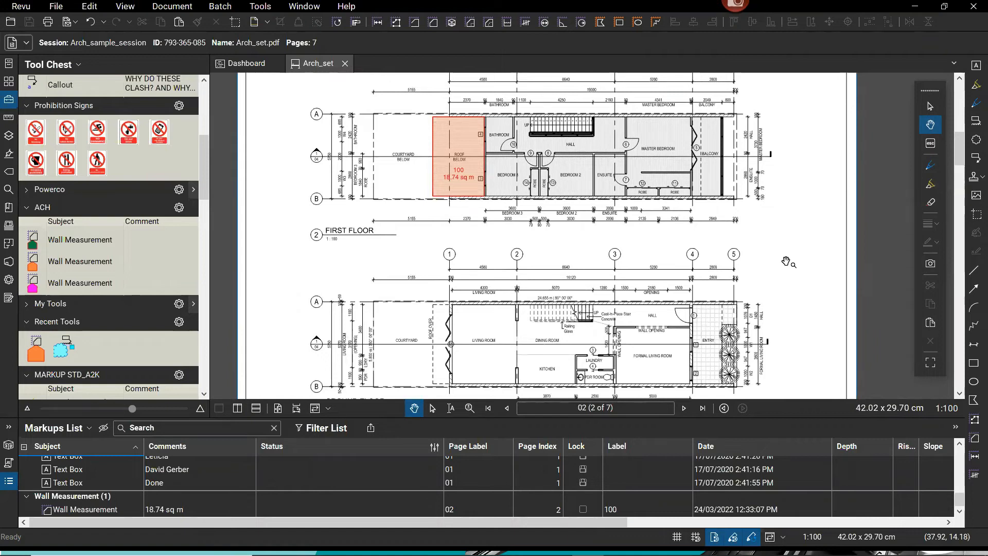
Open the Studio session panel and collapse the Markups List.
left_click(9, 264)
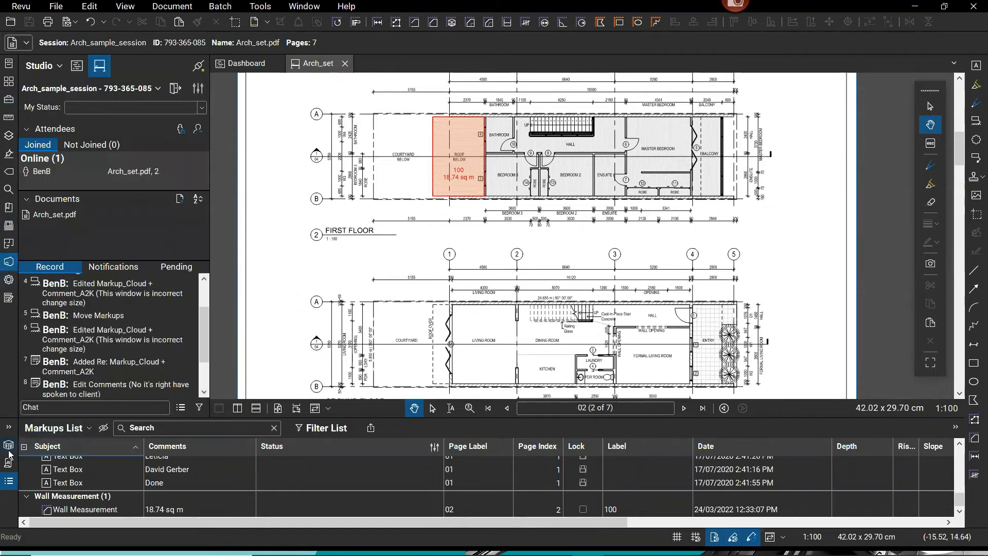
left_click(8, 480)
left_click_drag(201, 376, 210, 346)
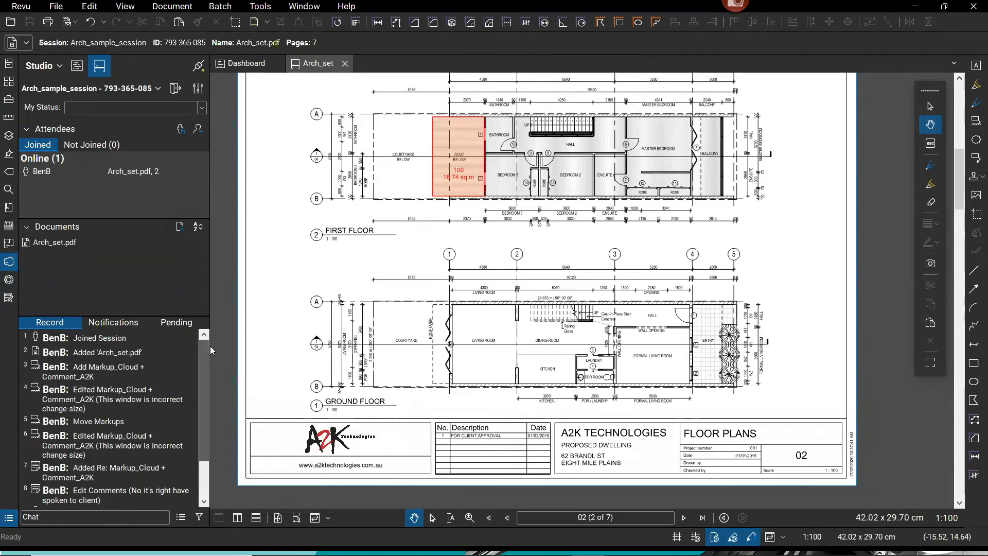
key("ctrl")
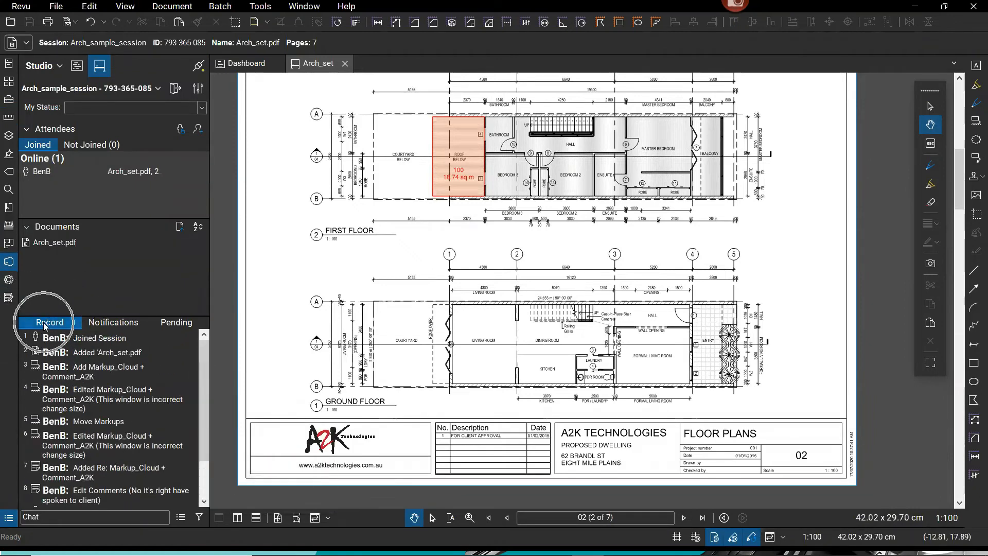
key("ctrl")
Review the Record entries: Set State Accepted, Add and Edited Wall Measurement (18.74 sq m).
mouse_move(87, 344)
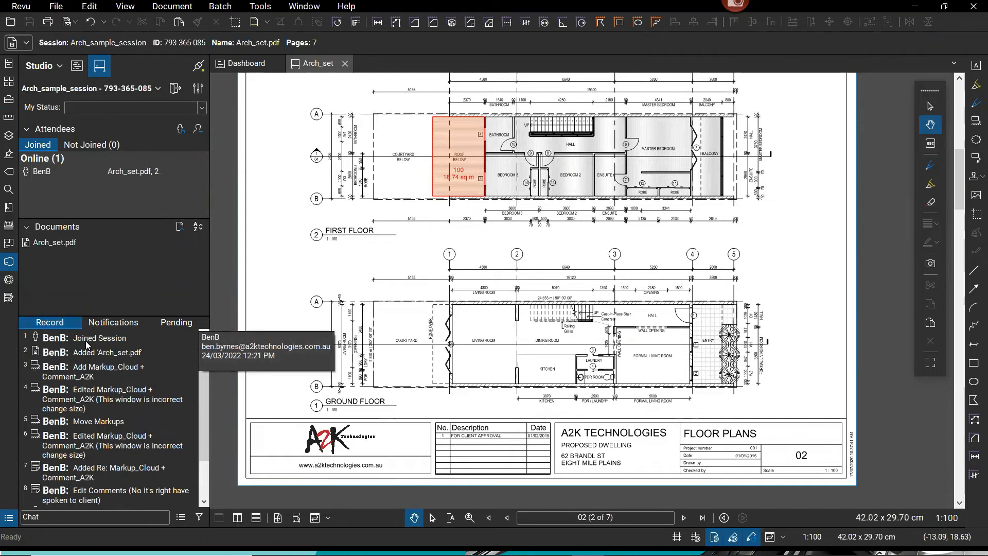
mouse_move(77, 555)
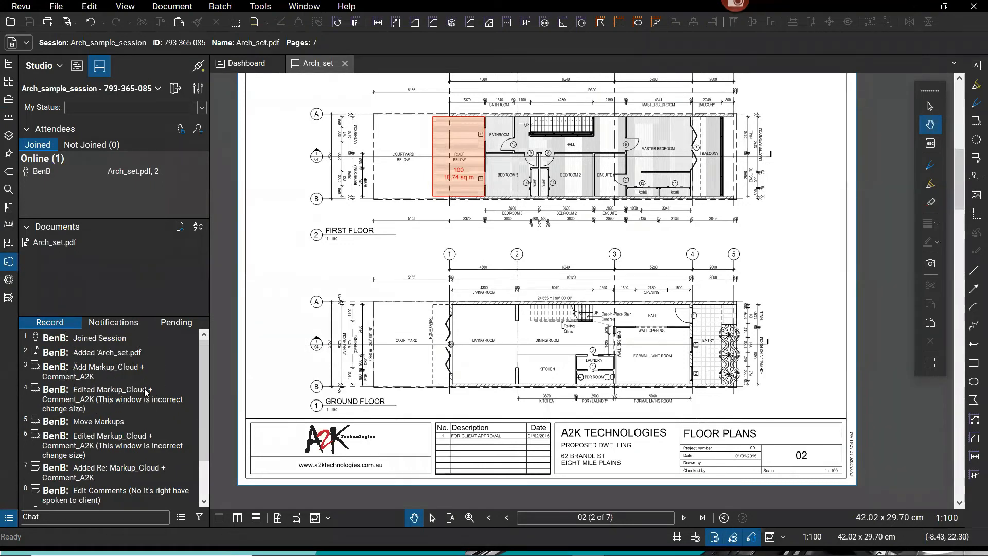
scroll(137, 401, "down", 2)
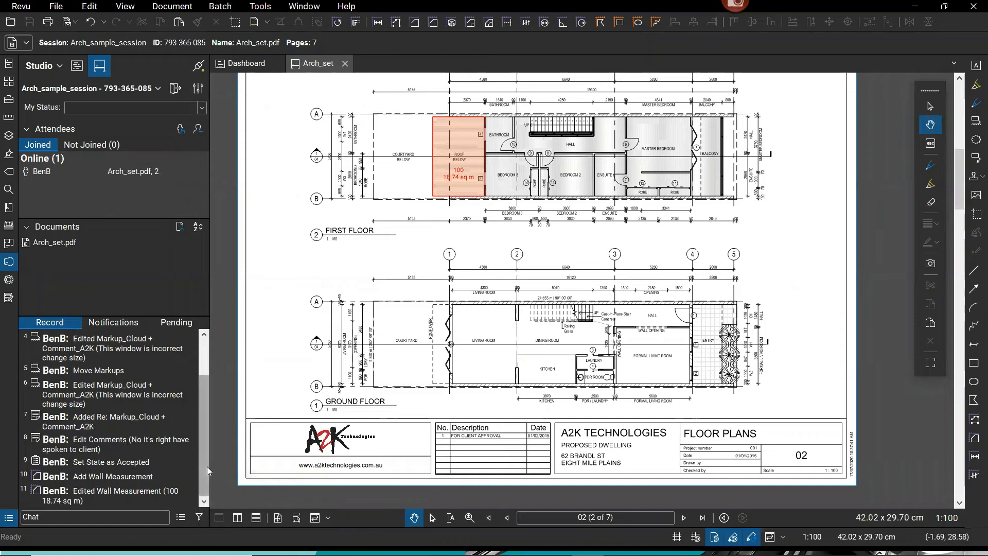
scroll(97, 412, "up", 3)
Jump from the Record entries to the window cloud 'This window is incorrect change size' on page 1.
left_click(97, 370)
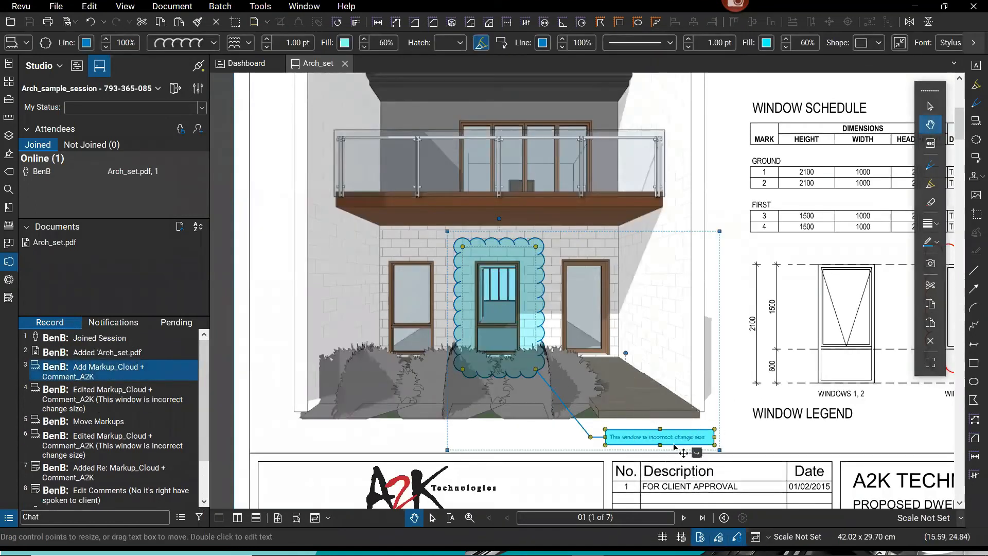
left_click(110, 443)
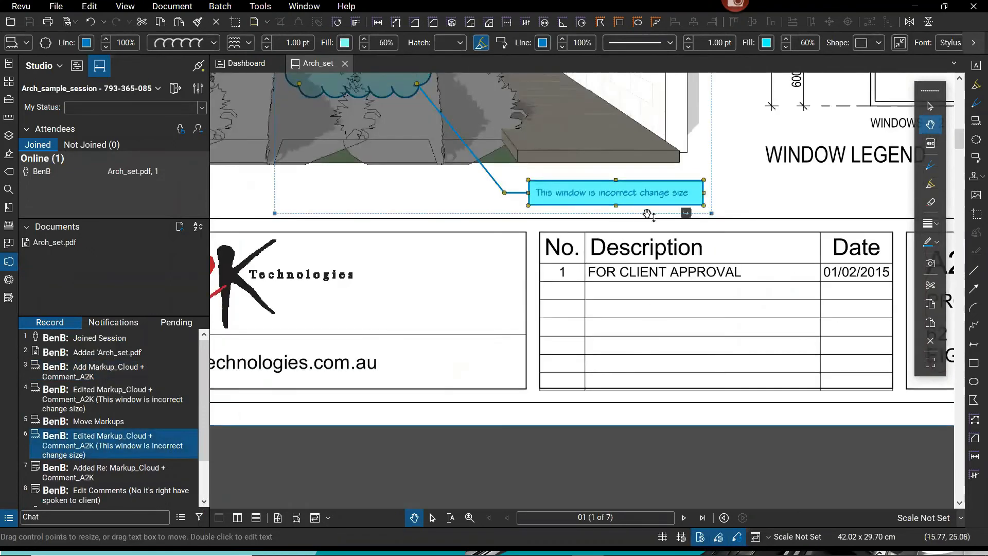
left_click(145, 495)
key("ctrl")
key("ctrl")
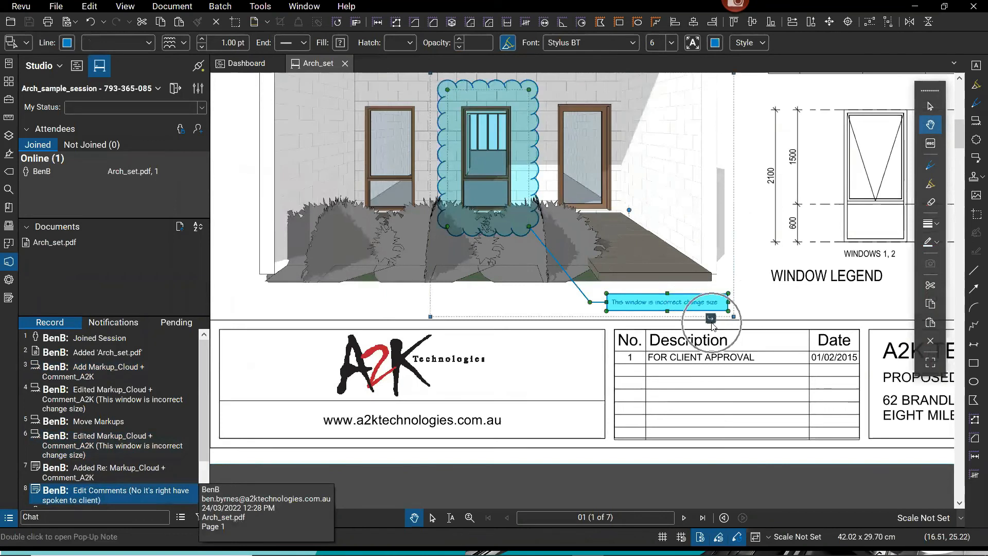
mouse_move(711, 324)
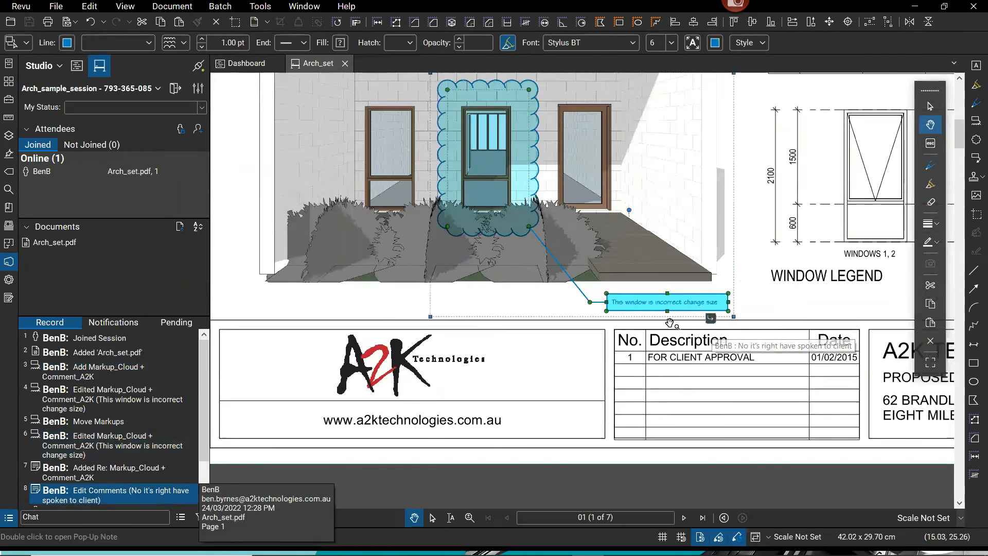
key("ctrl")
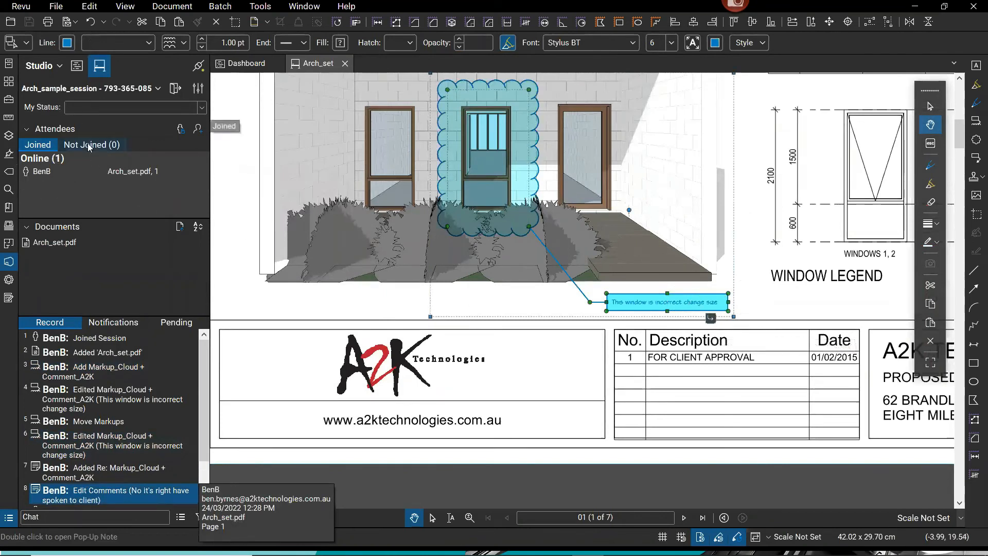
key("ctrl")
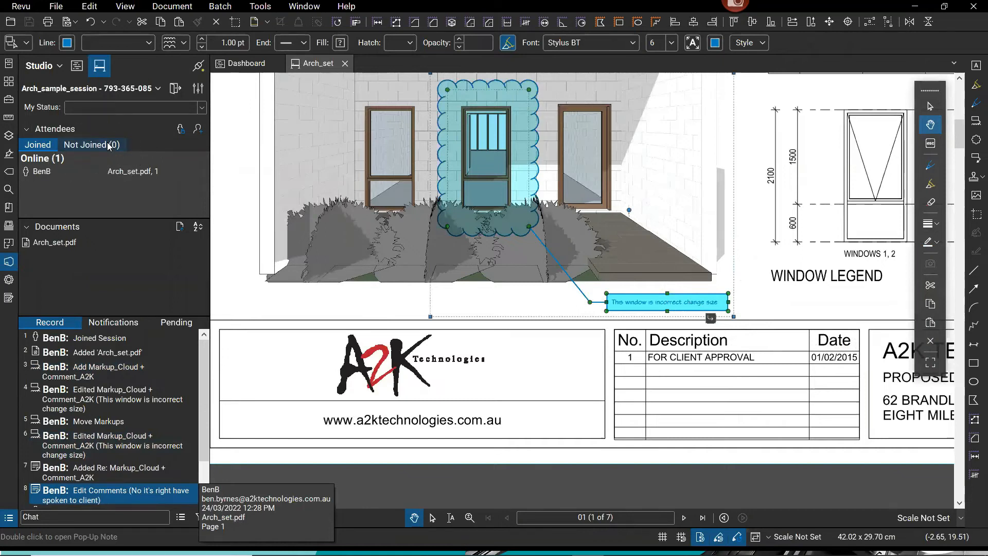
Check the Not Joined attendees list, then return to the Joined list.
left_click(109, 145)
key("ctrl")
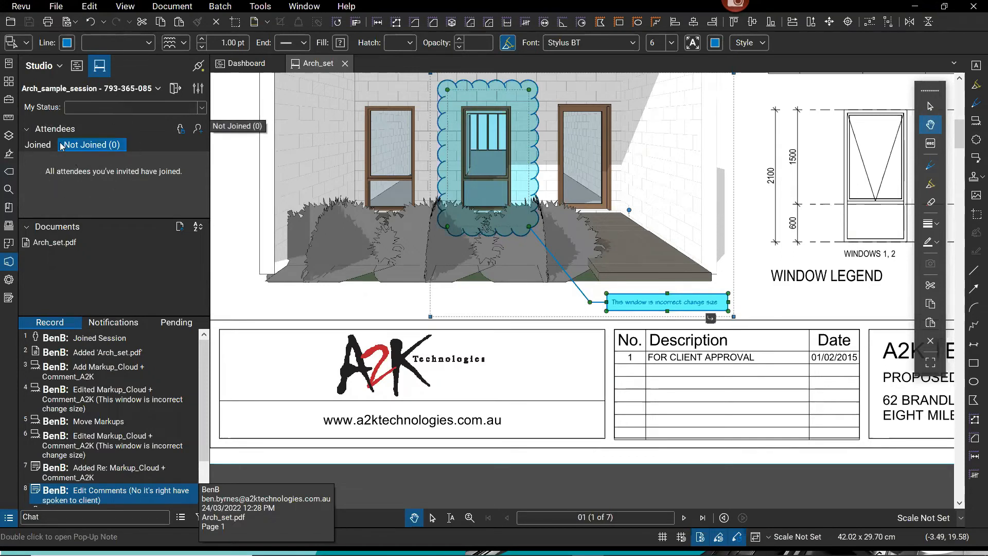
left_click(38, 144)
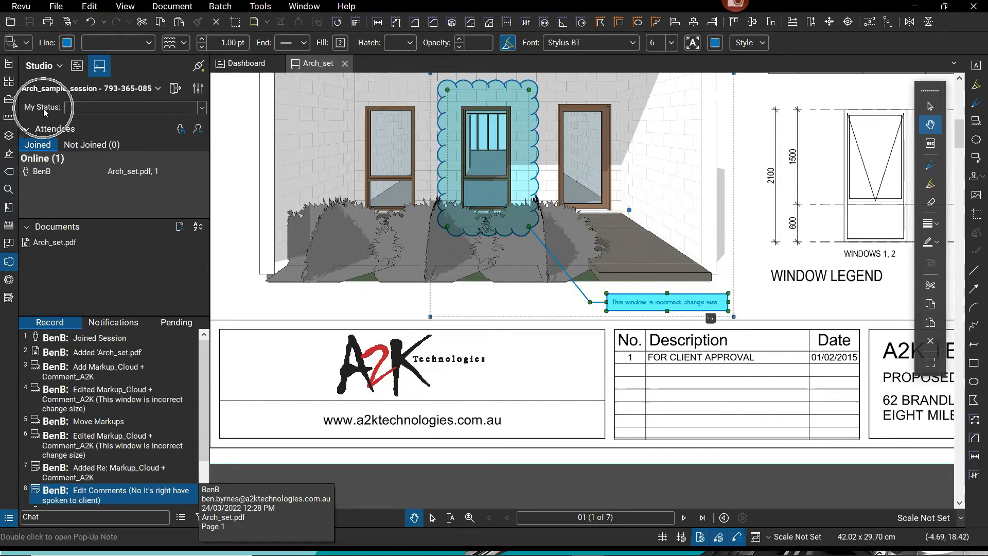
Set the session status to Finished, then change it to Reviewing.
left_click(201, 108)
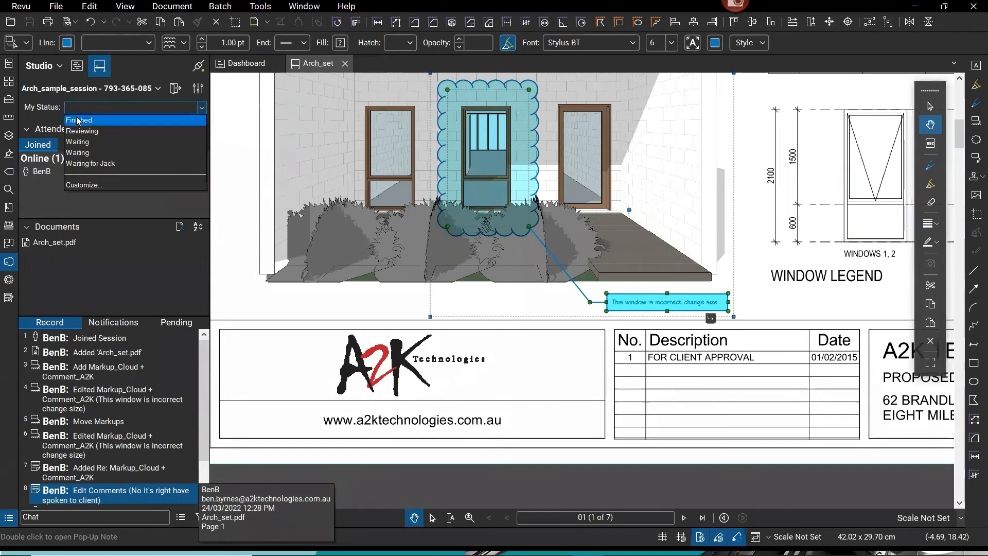
left_click(91, 119)
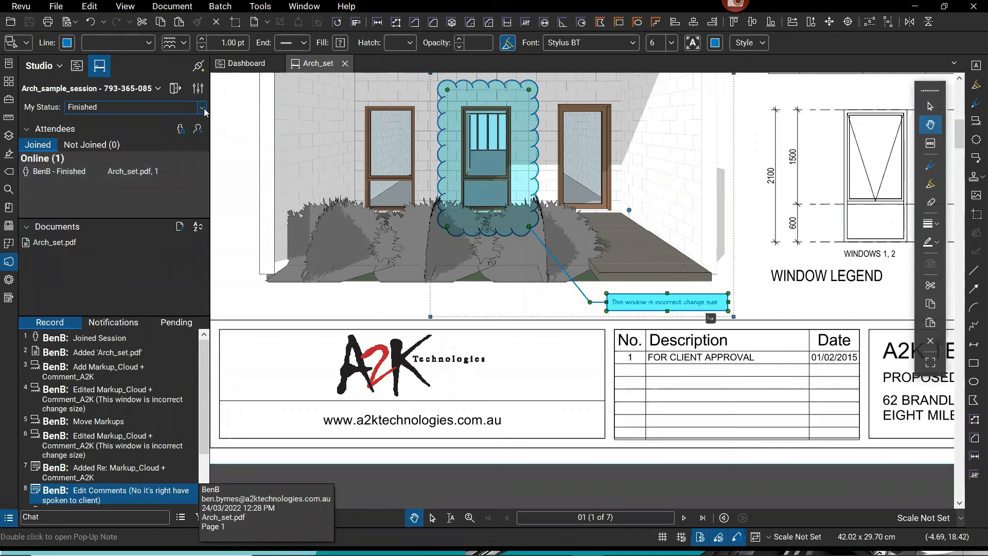
left_click(142, 109)
left_click(92, 131)
Choose the custom Waiting status and replace the placeholder with a colleague's name.
left_click(201, 107)
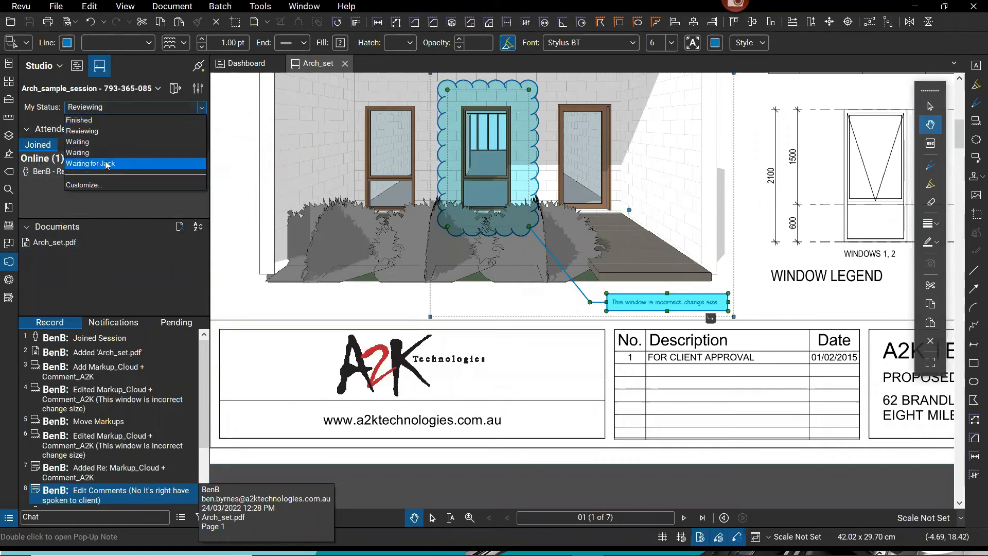
left_click(106, 164)
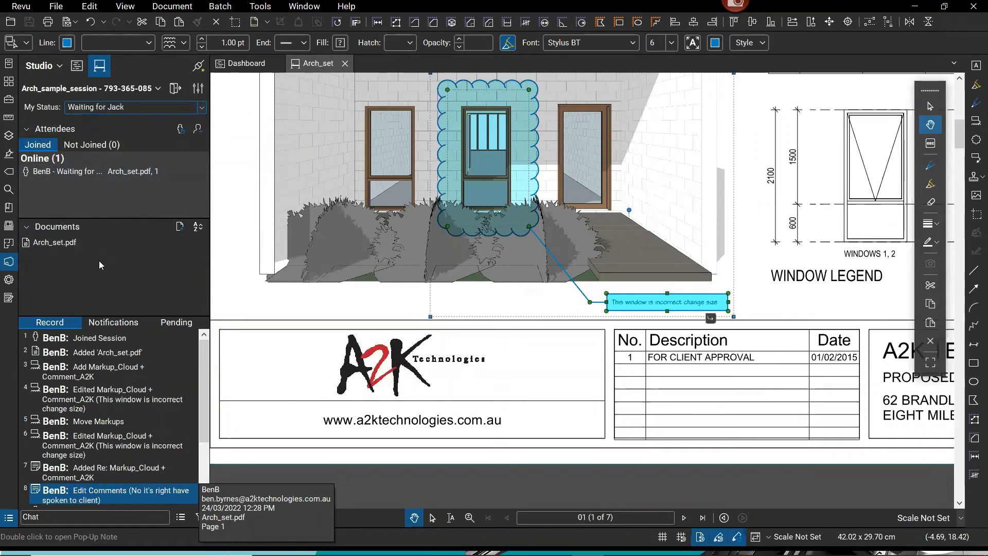
double_click(126, 102)
left_click(127, 102)
double_click(127, 102)
type("Pau")
Set the session status back to Reviewing.
left_click(202, 107)
left_click(113, 131)
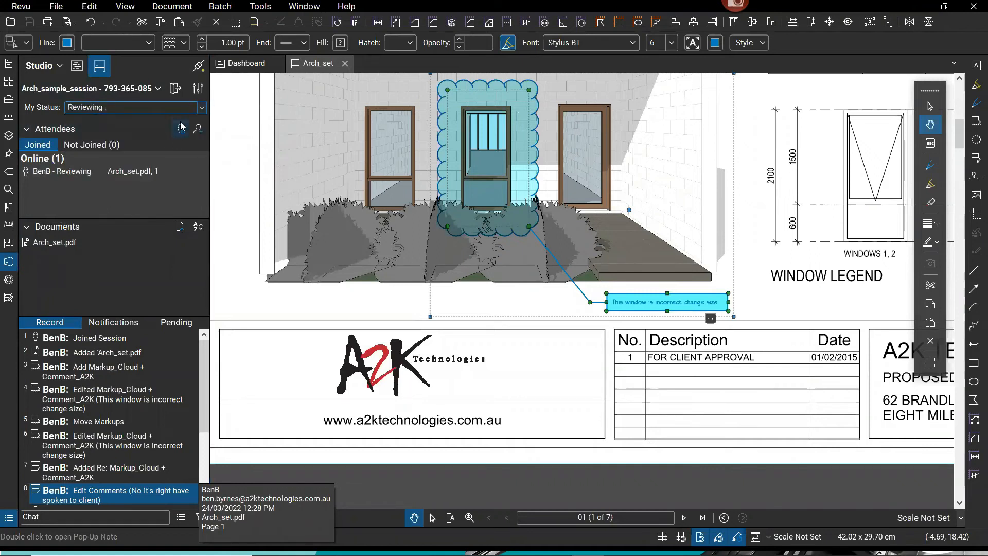
left_click(202, 107)
left_click(122, 133)
Add 216097-S_P2-Mark Up.pdf from Downloads to the session's Documents list.
left_click(179, 230)
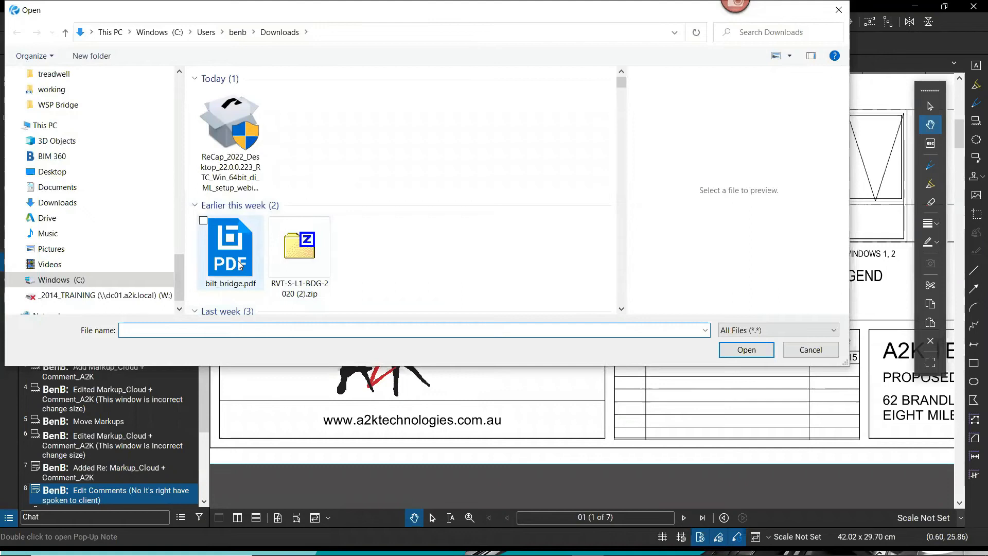
scroll(438, 230, "down", 5)
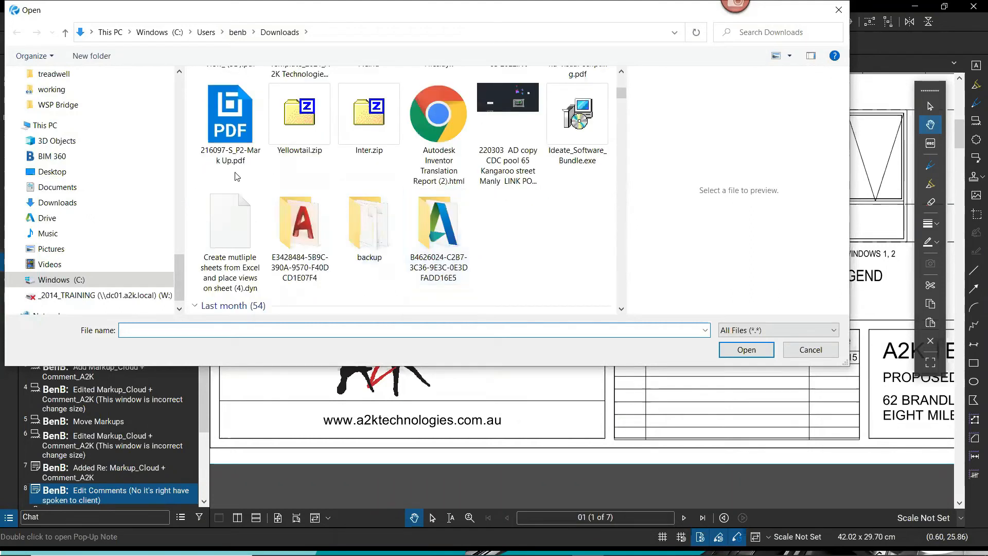
left_click(224, 138)
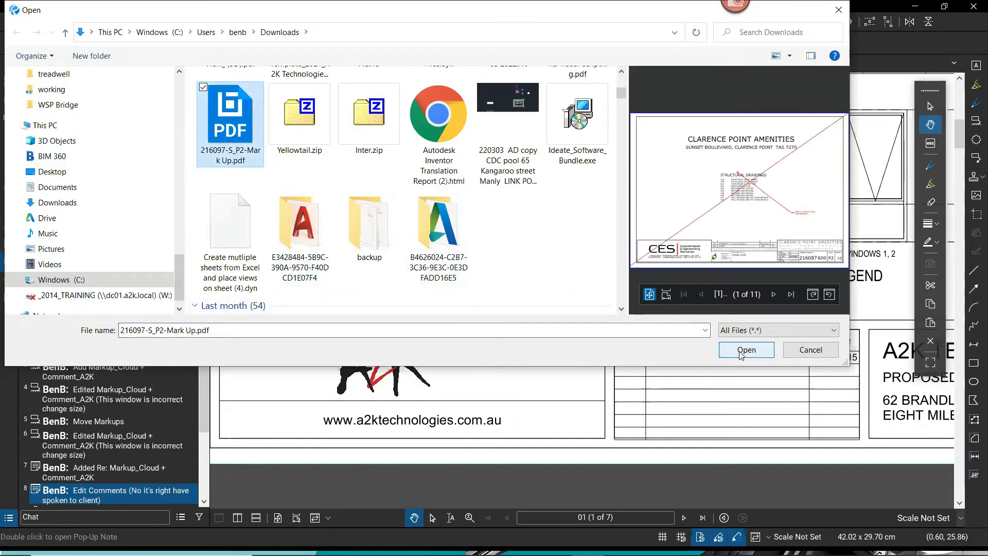
left_click(761, 354)
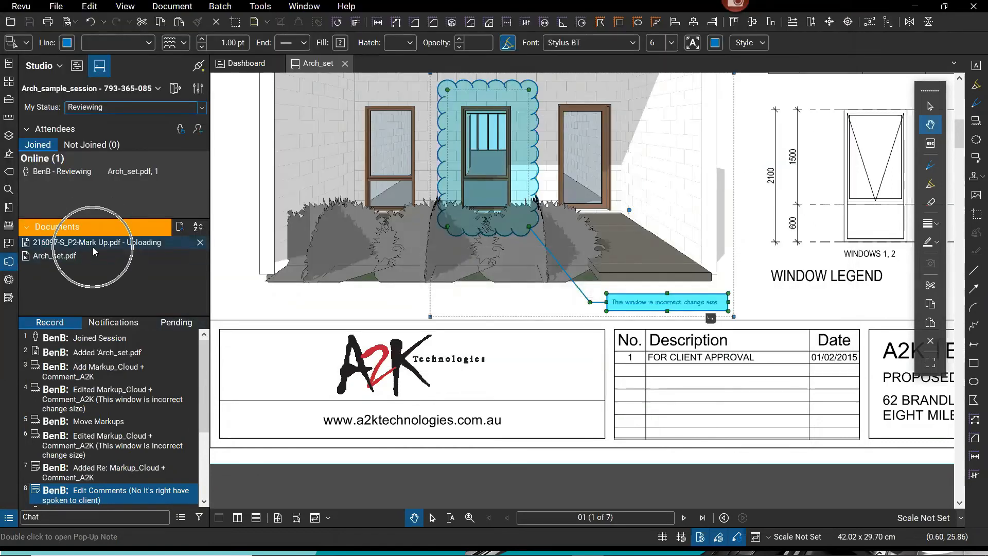
mouse_move(93, 247)
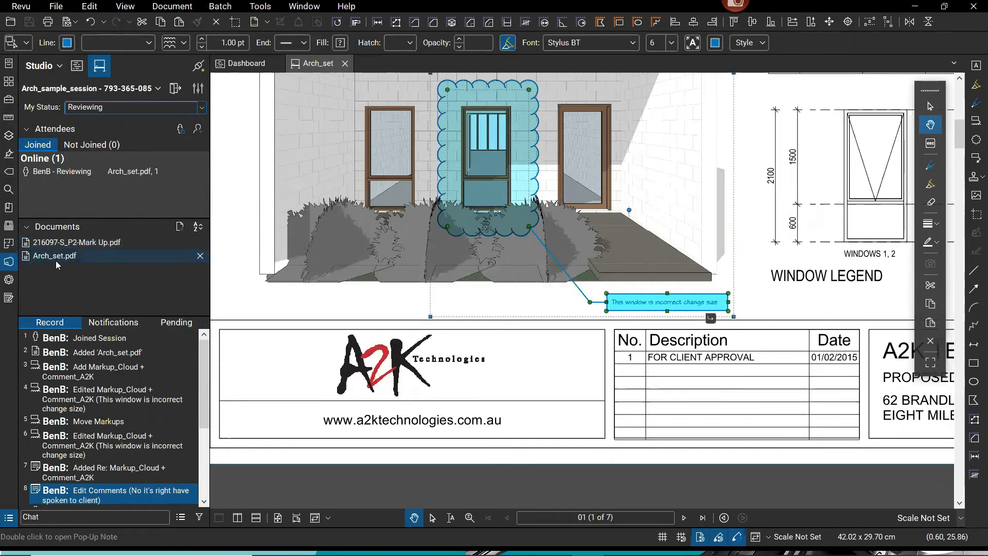
Open 216097-S_P2-Mark Up.pdf and page through structural notes sheets A and B.
double_click(80, 247)
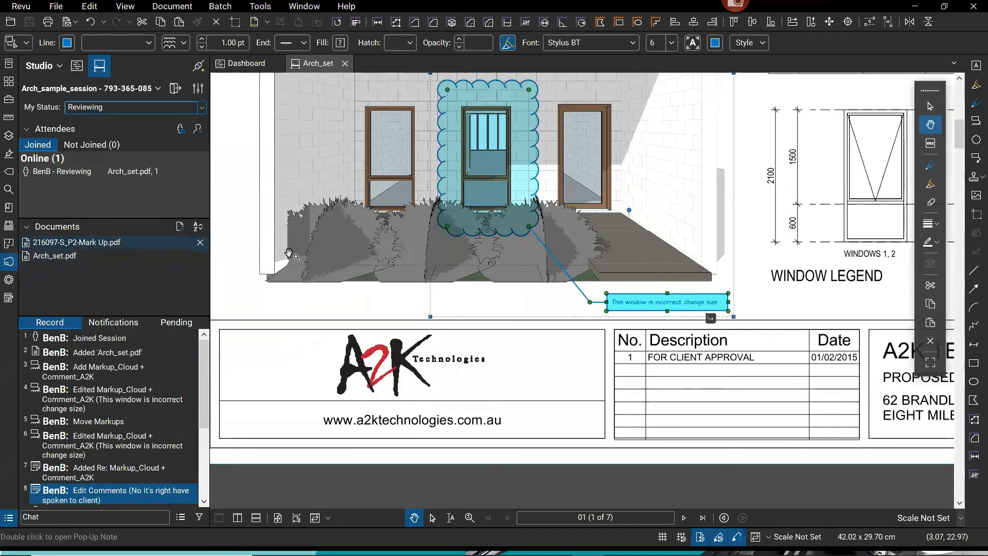
left_click(961, 458)
left_click(962, 459)
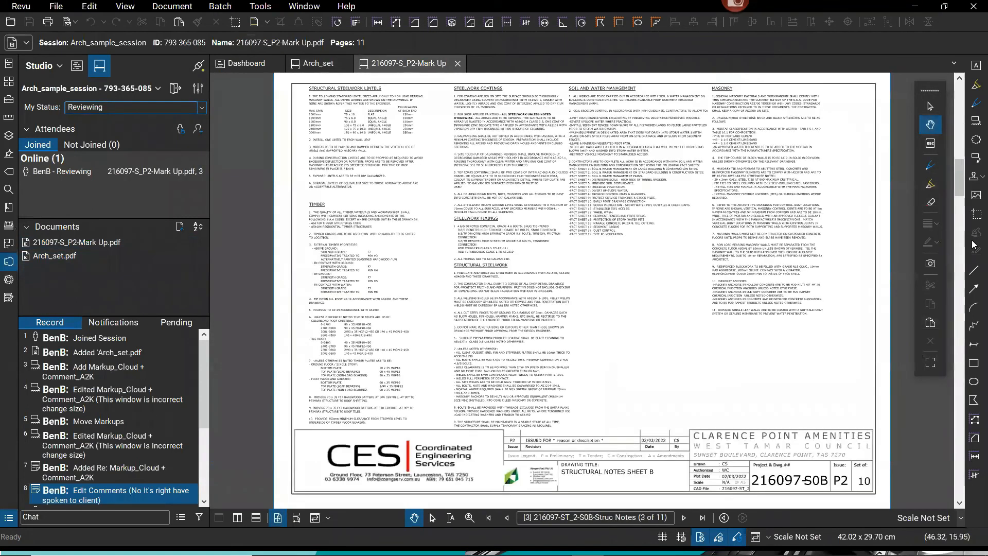
left_click(959, 131)
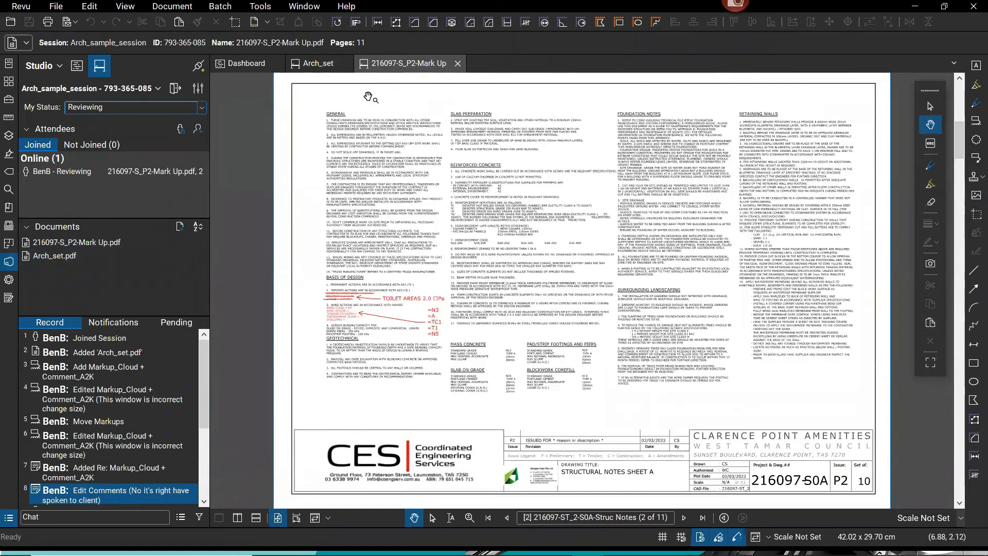
Return to the Arch_set cover sheet, zoom out and deselect the cloud markup.
left_click(314, 64)
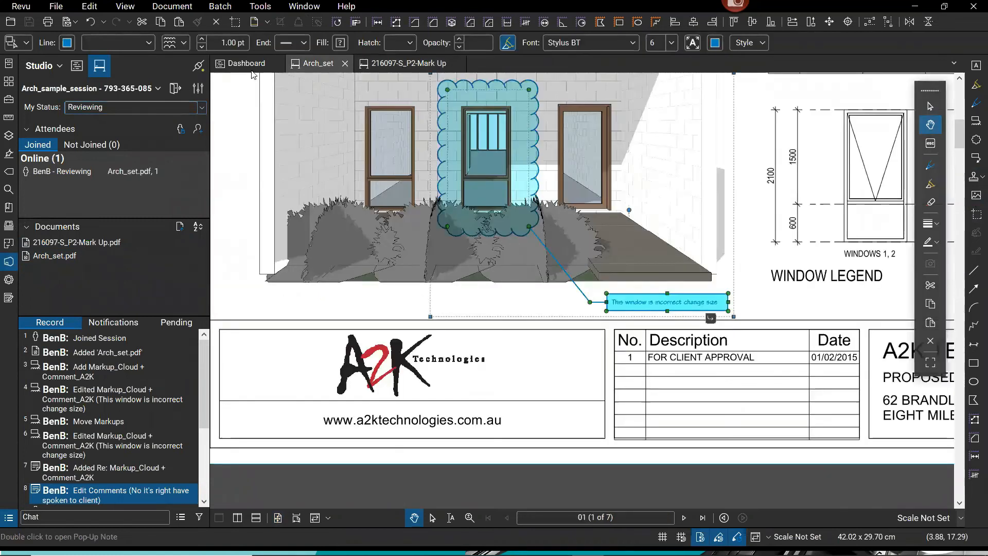
scroll(592, 337, "down", 5)
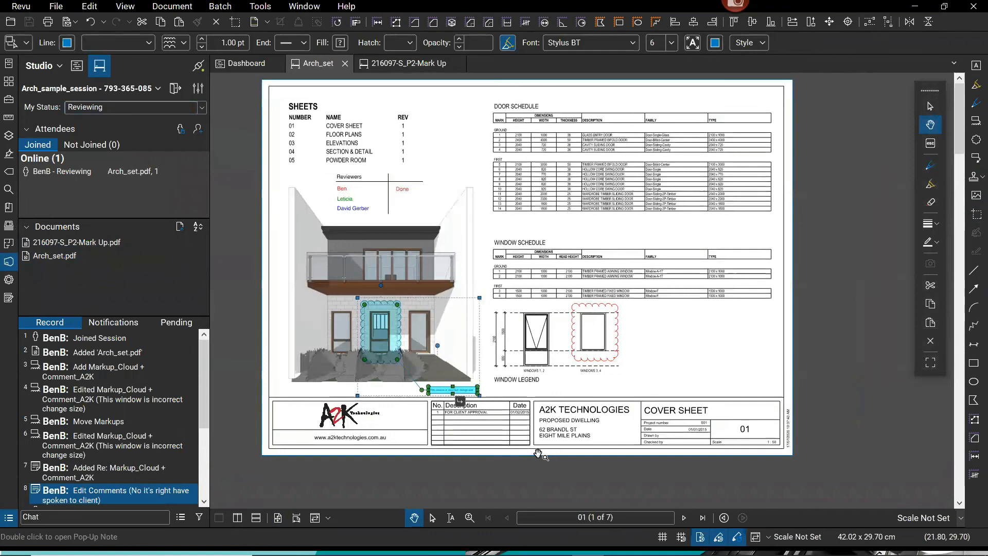
left_click(586, 308)
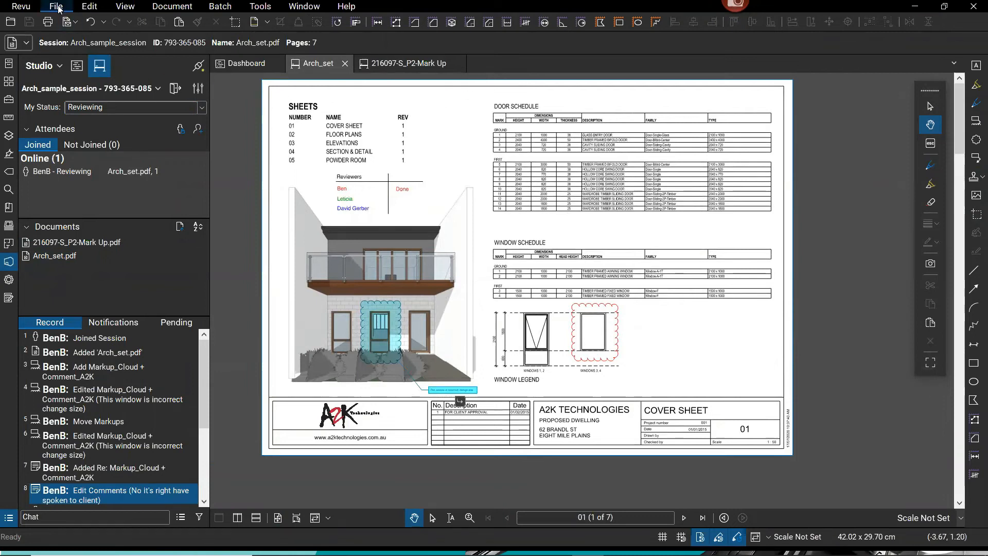
Switch to the Dashboard project and go up to its dashboards folder.
left_click(238, 69)
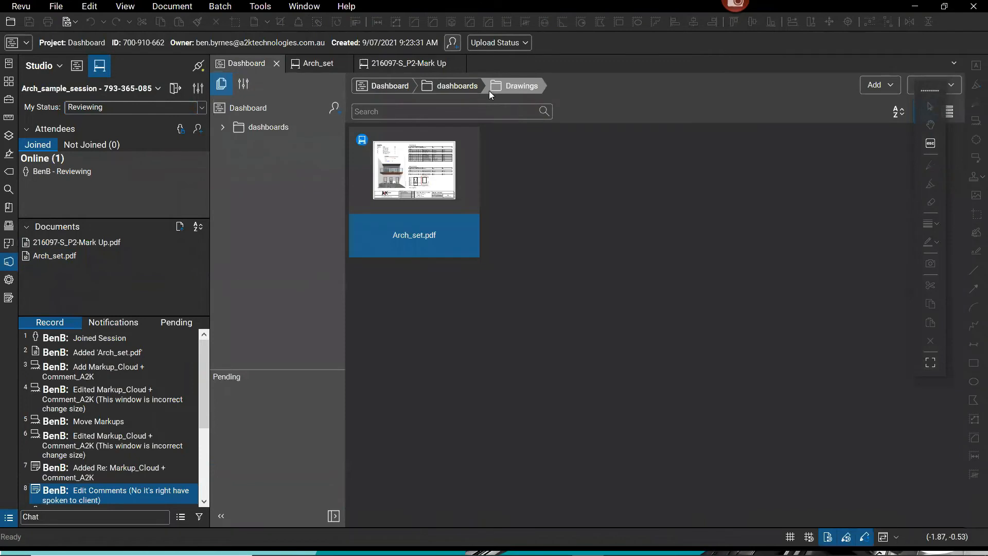
left_click(457, 87)
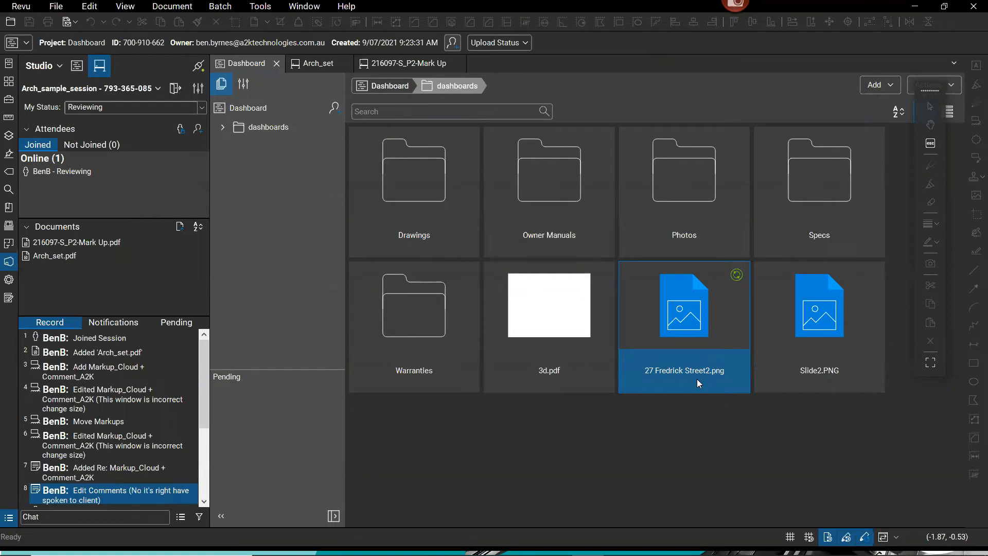
left_click(57, 6)
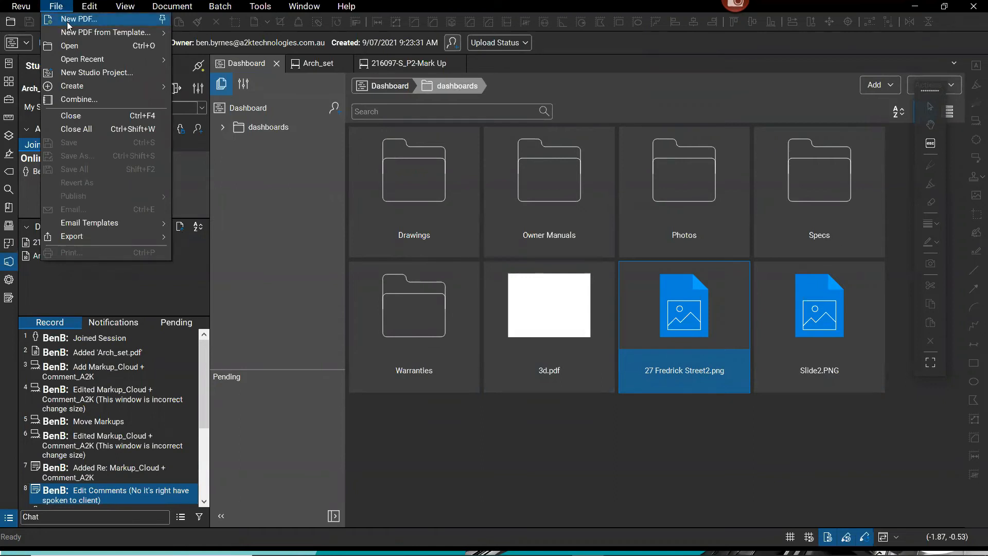
Create a new PDF, Document1, keeping the Custom 20.98 × 29.69 cm portrait template.
left_click(68, 23)
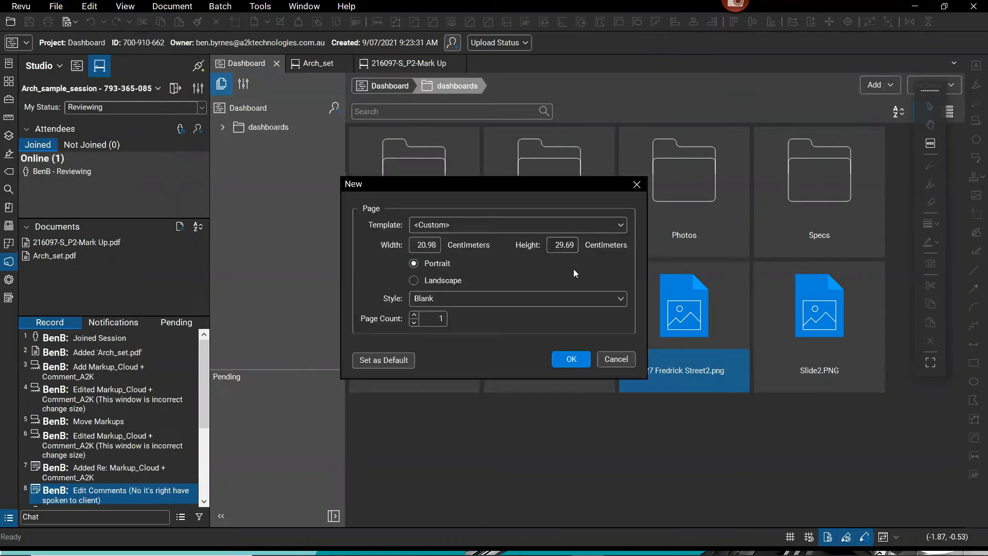
left_click(478, 297)
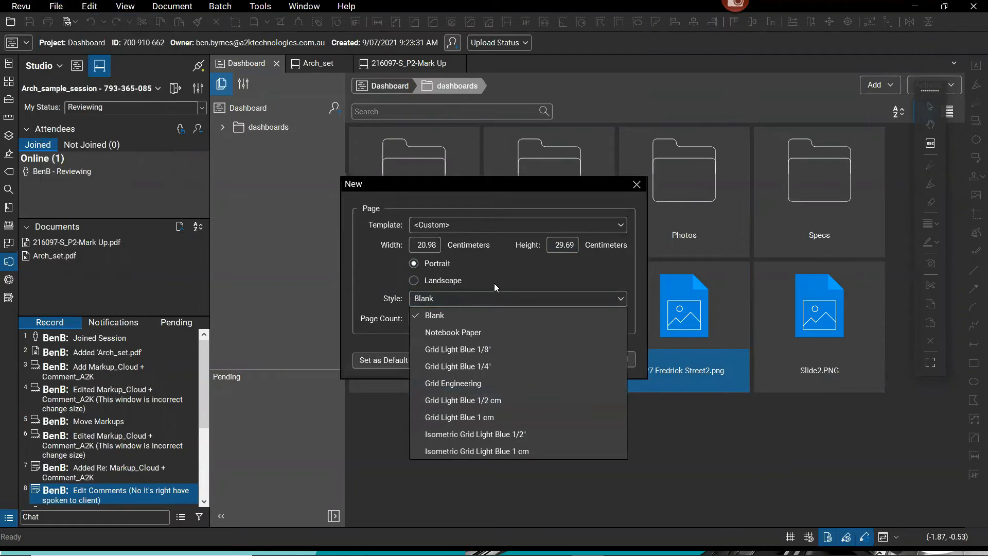
left_click(496, 286)
left_click(482, 227)
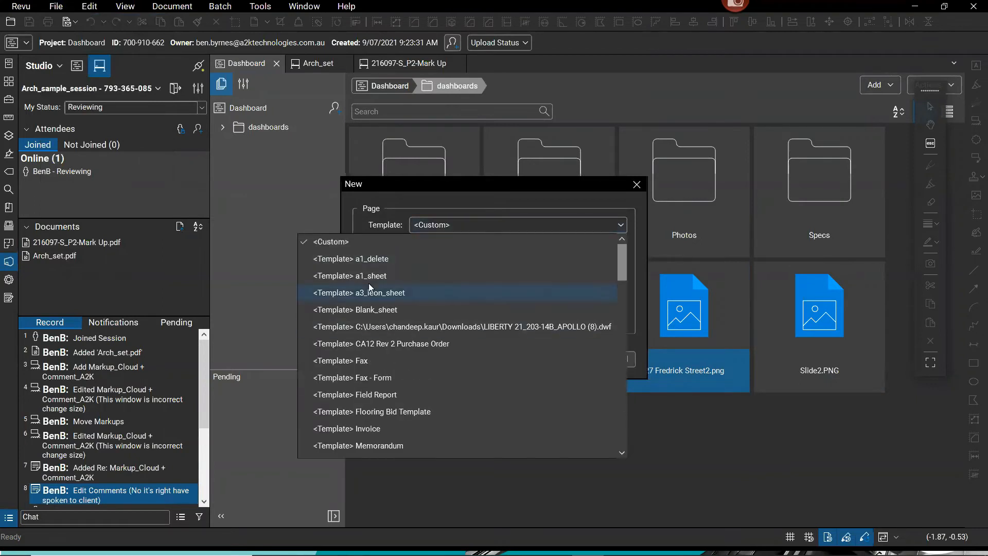
left_click(448, 214)
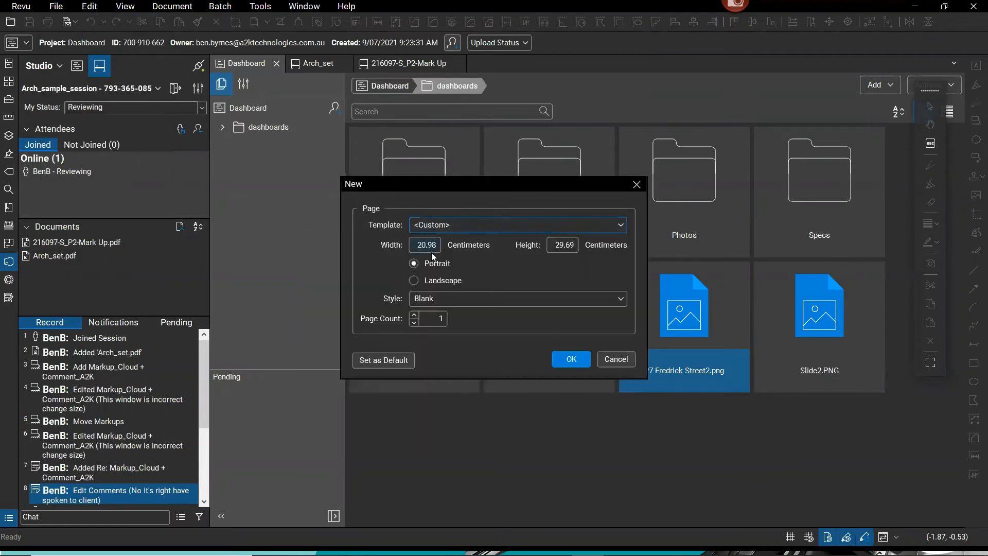
left_click(572, 227)
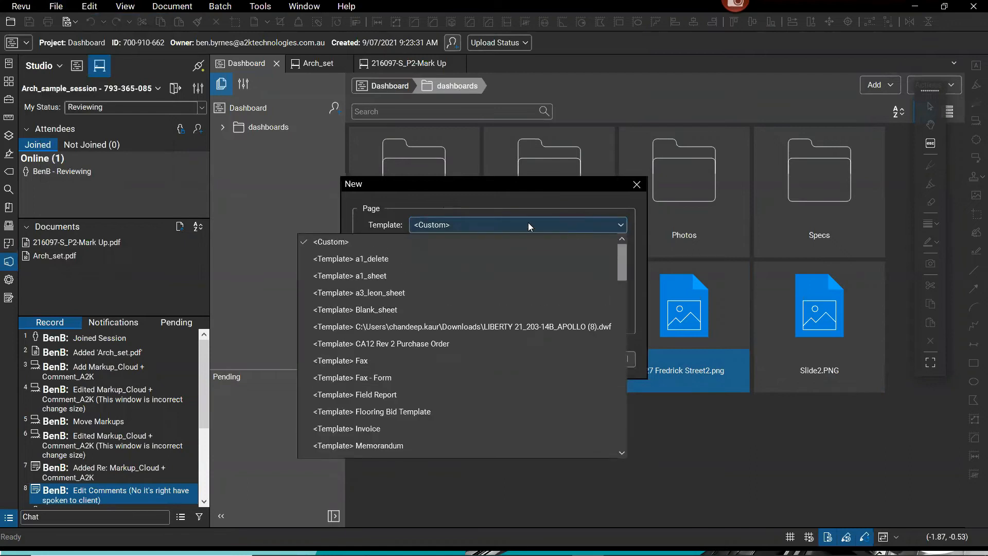
left_click(515, 195)
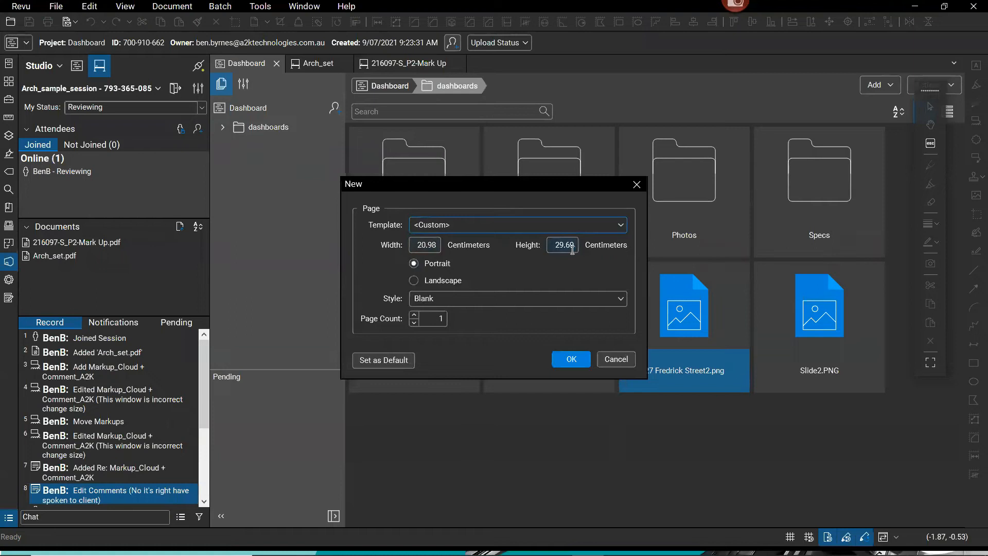
left_click(428, 247)
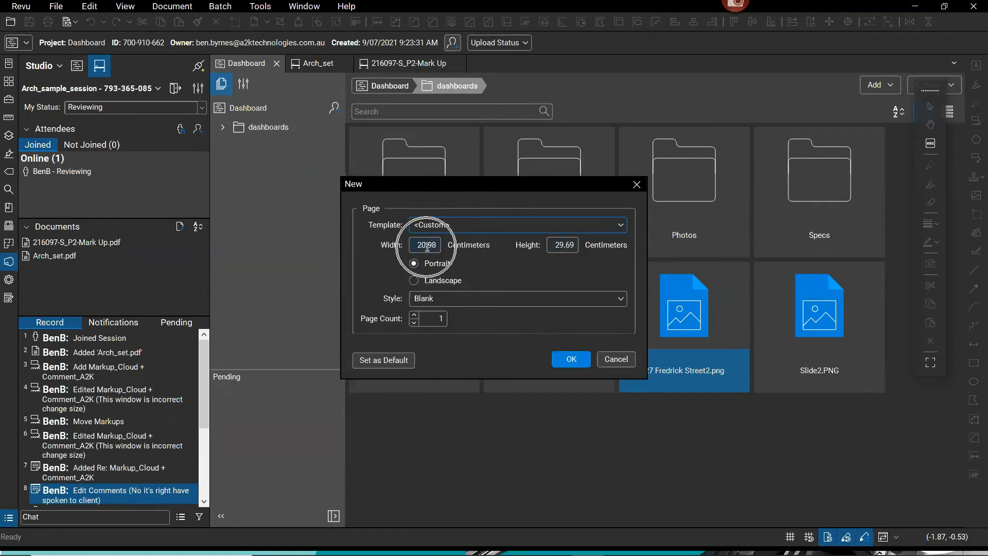
left_click(570, 359)
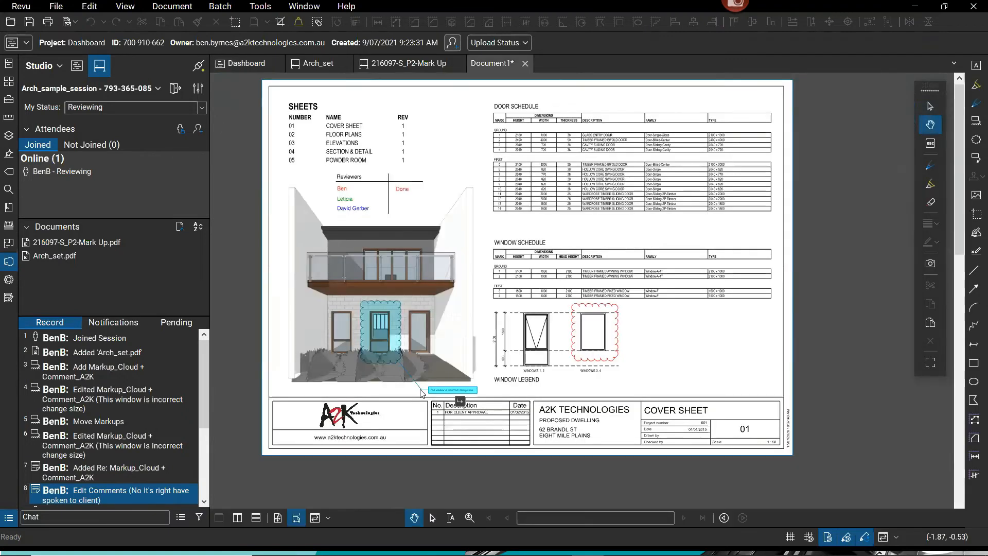
Fit the whole blank page of Document1 in view.
left_click(524, 317)
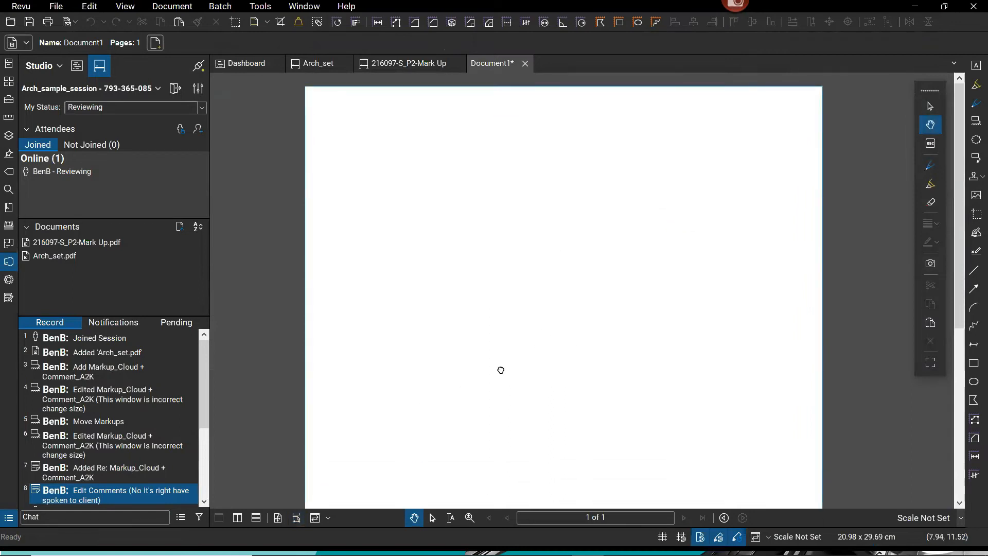
scroll(515, 343, "down", 1)
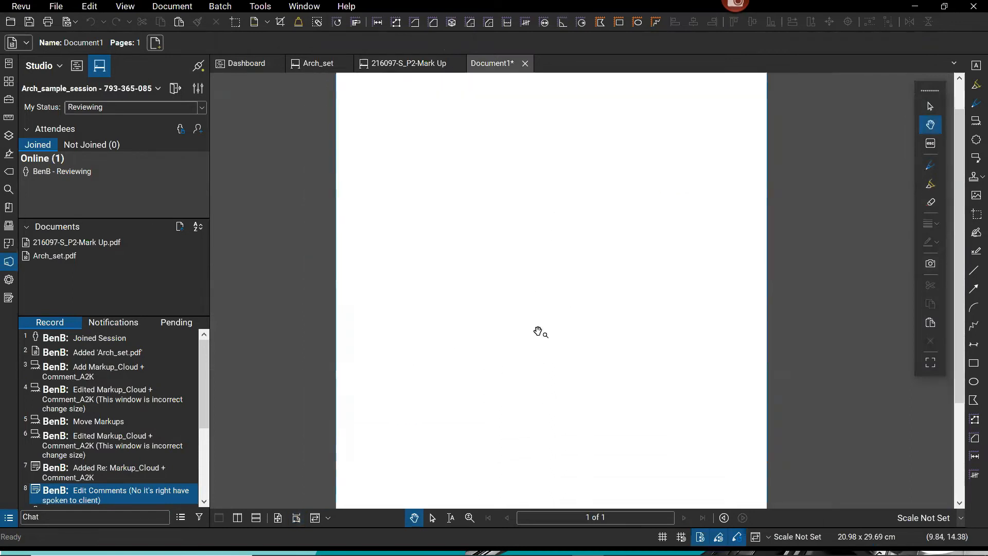
scroll(558, 404, "down", 1)
left_click(560, 352)
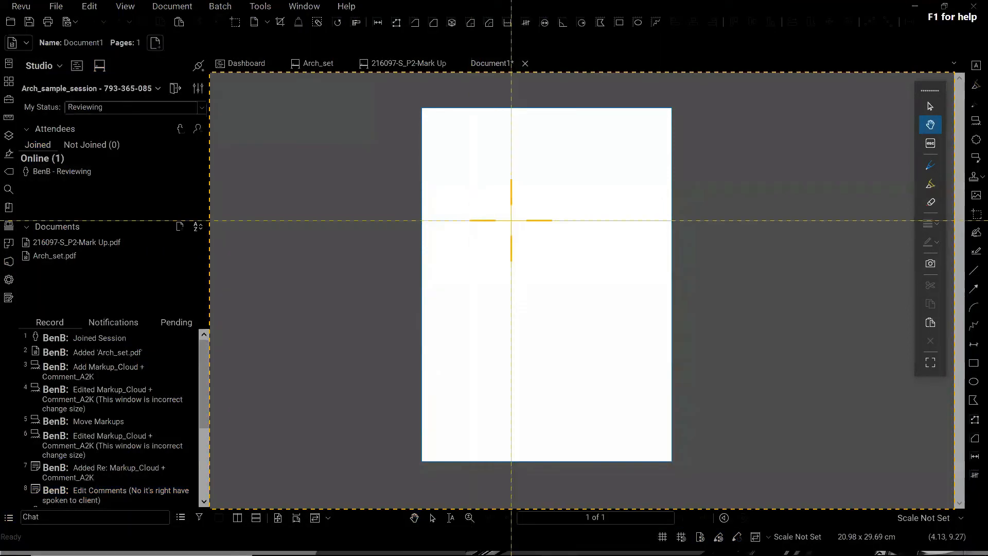
key("Escape")
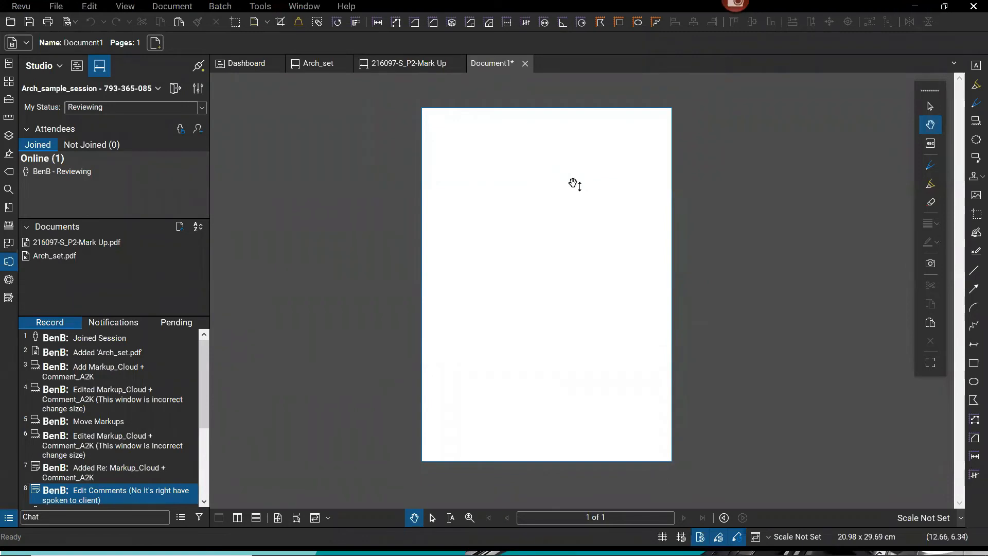
right_click(573, 184)
left_click(71, 150)
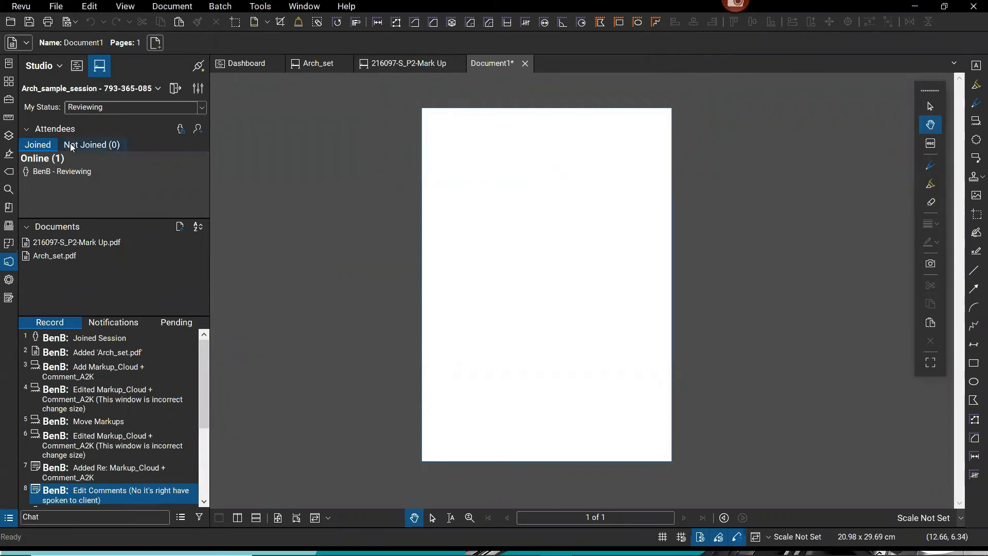
Rotate the page 90 degrees clockwise to landscape, 29.69 × 20.98 cm, via the Thumbnails panel.
left_click(8, 89)
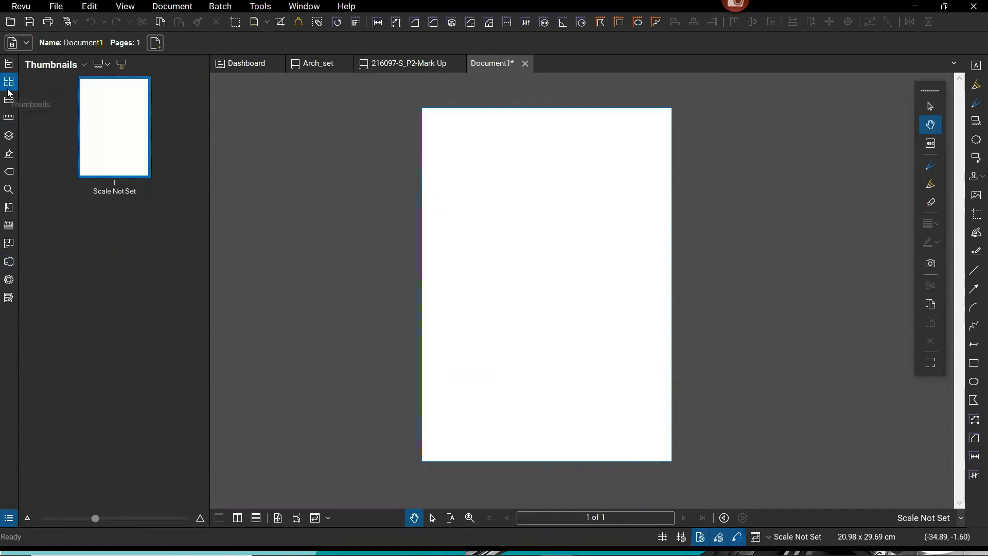
right_click(113, 120)
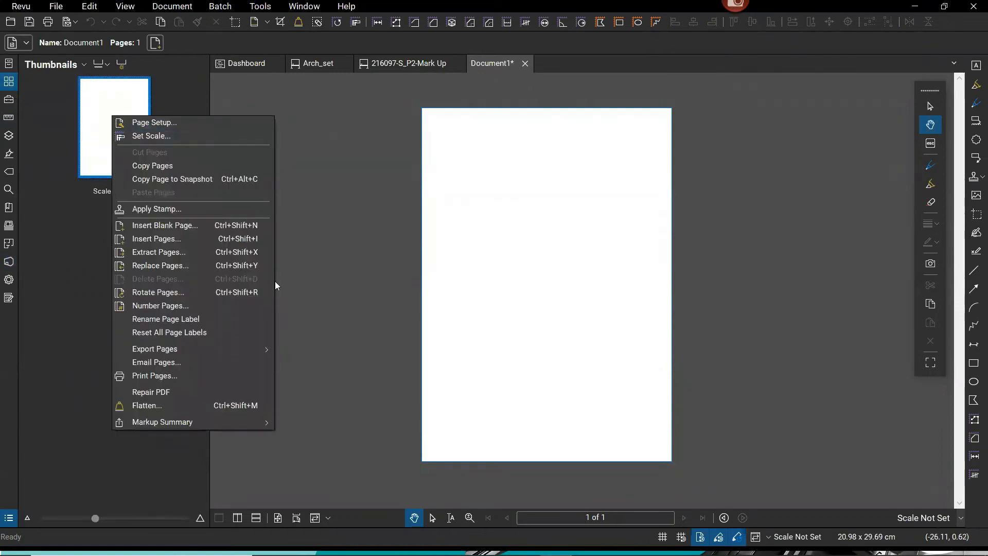
left_click(176, 296)
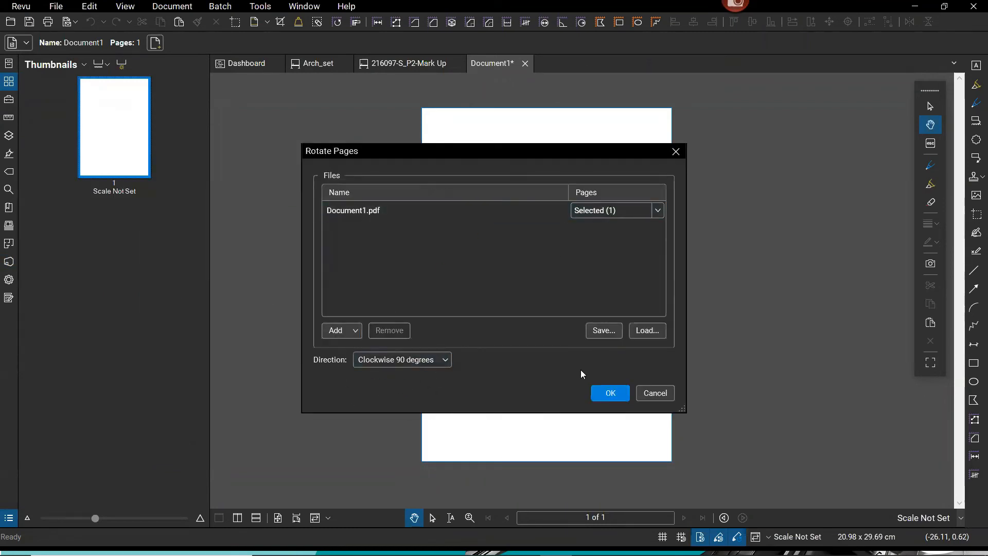
left_click(610, 393)
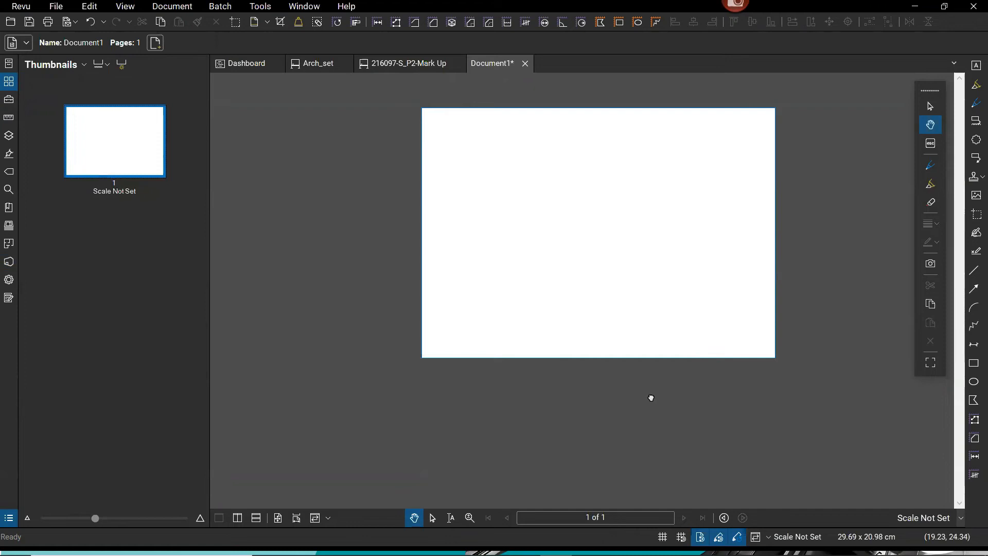
left_click_drag(651, 396, 590, 434)
left_click(249, 65)
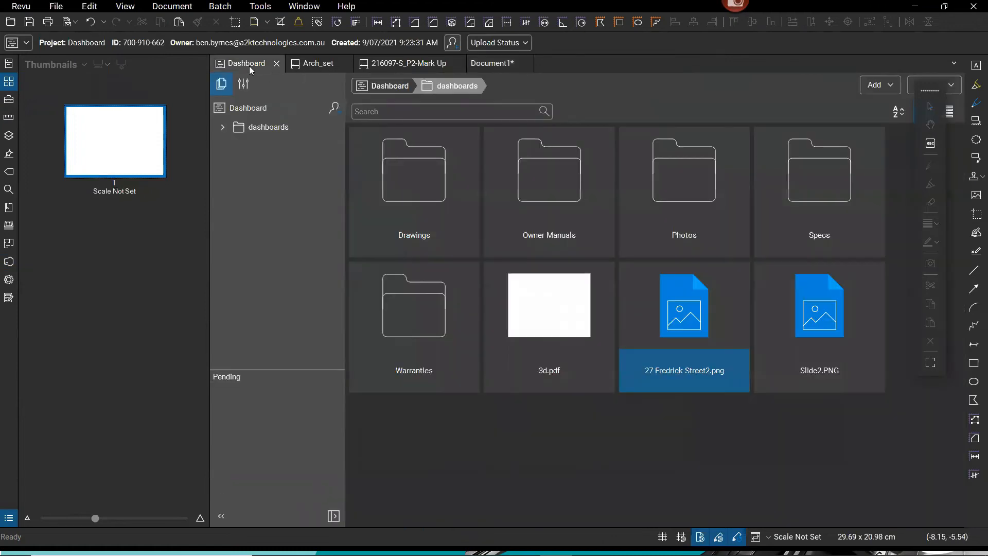
right_click(701, 346)
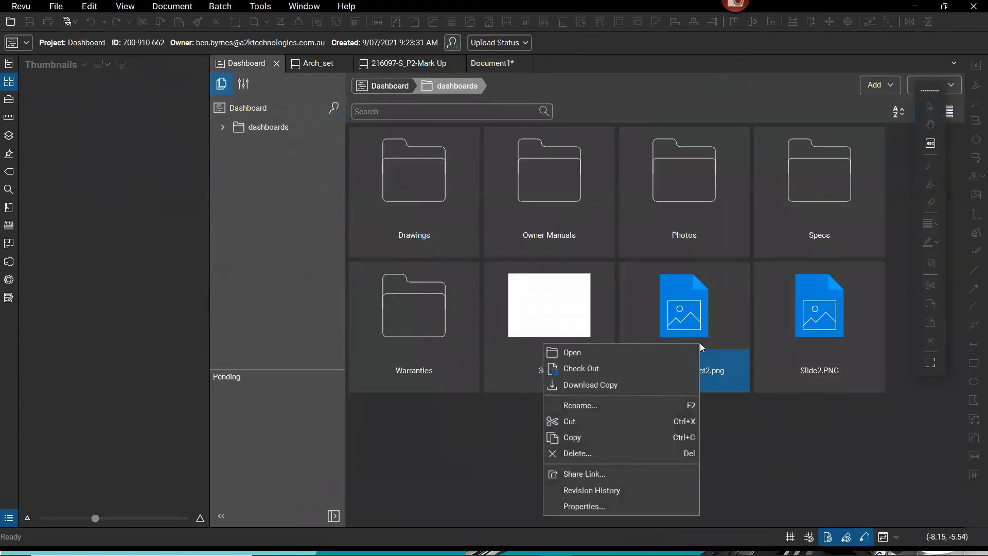
left_click(592, 386)
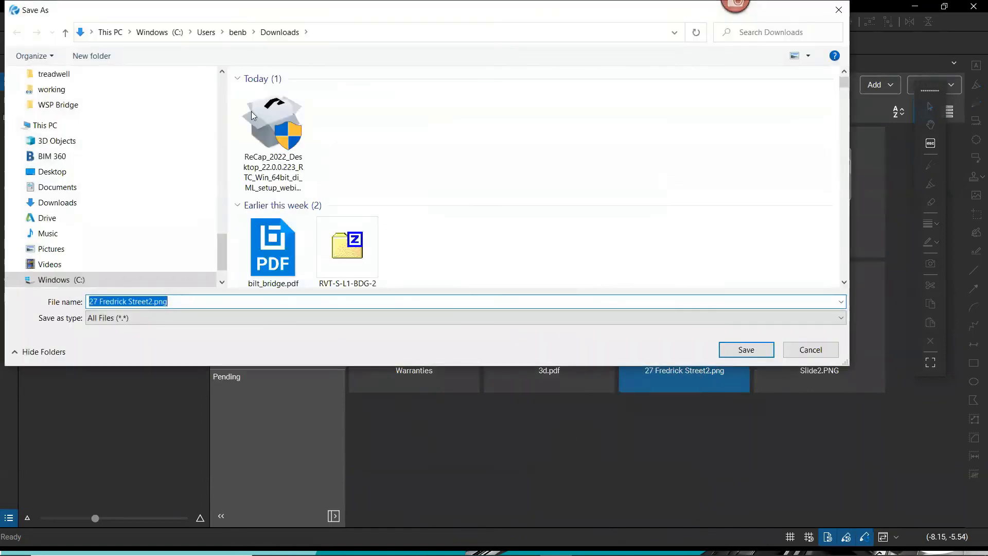
left_click(61, 175)
left_click(746, 350)
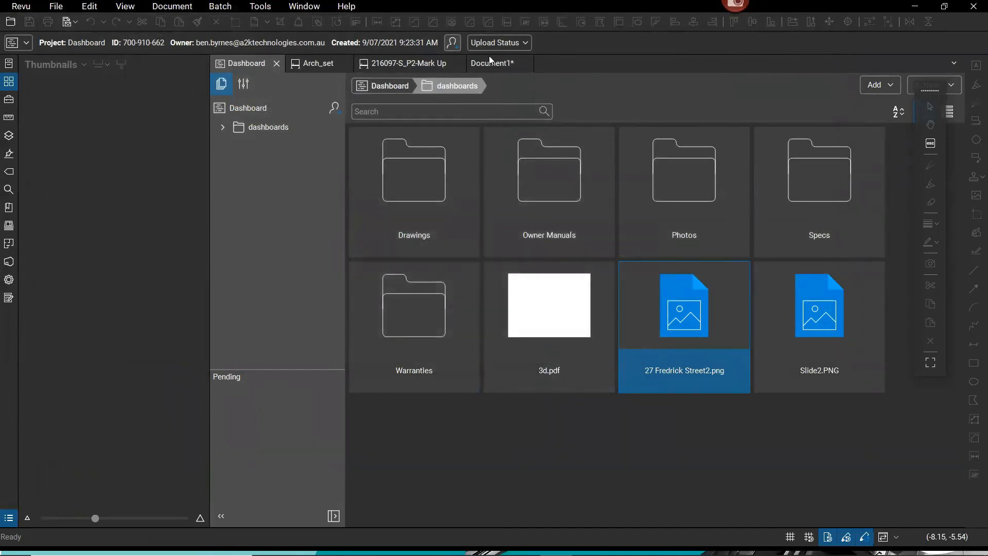
left_click(490, 64)
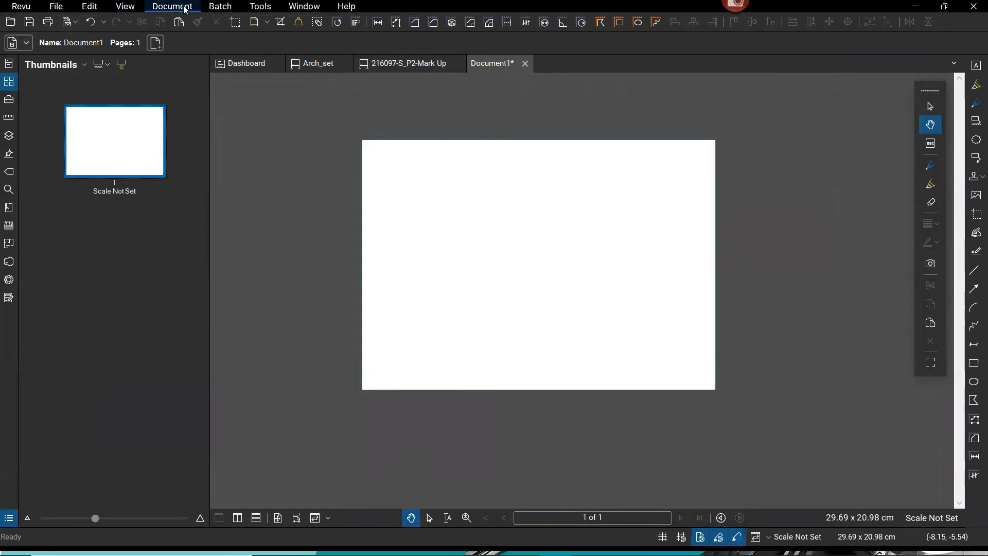
left_click(973, 199)
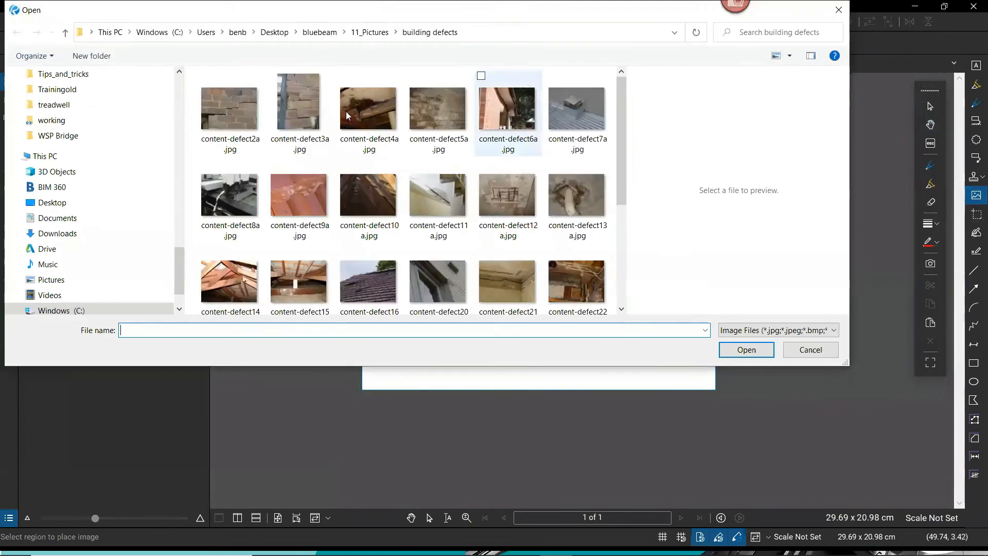
left_click(56, 203)
left_click_drag(623, 124, 617, 251)
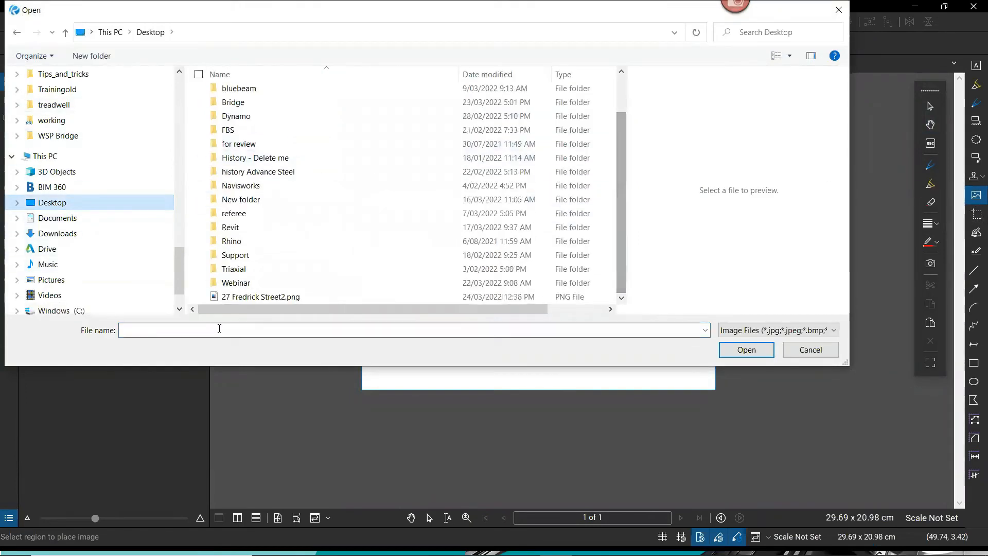
left_click(253, 297)
left_click(746, 350)
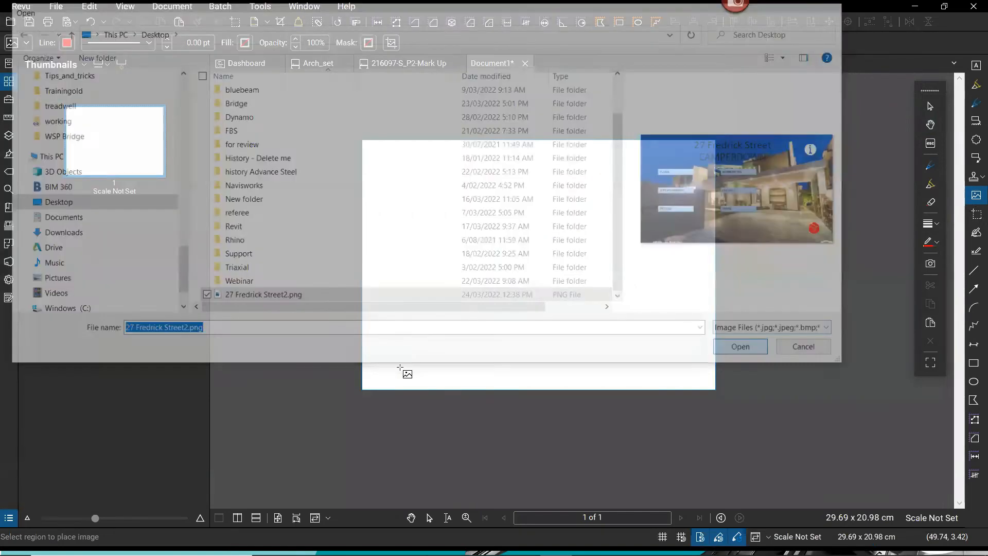
left_click_drag(369, 382, 692, 162)
key("Escape")
Move the picture up and enlarge it to span nearly the full page width.
left_click(530, 216)
left_click_drag(530, 216, 529, 190)
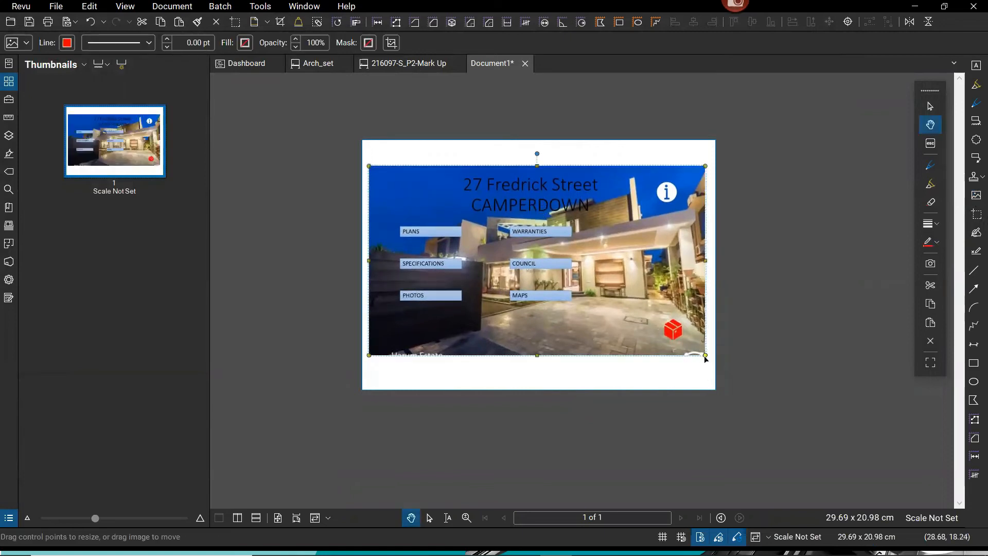
left_click_drag(706, 356, 704, 380)
left_click_drag(621, 289, 617, 290)
key("Escape")
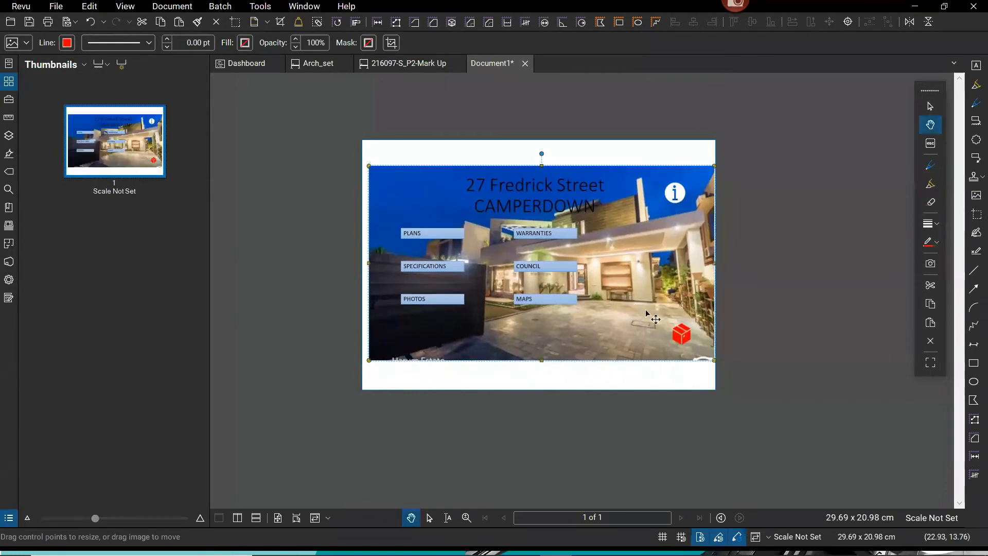
scroll(734, 345, "up", 1)
scroll(734, 345, "up", 1)
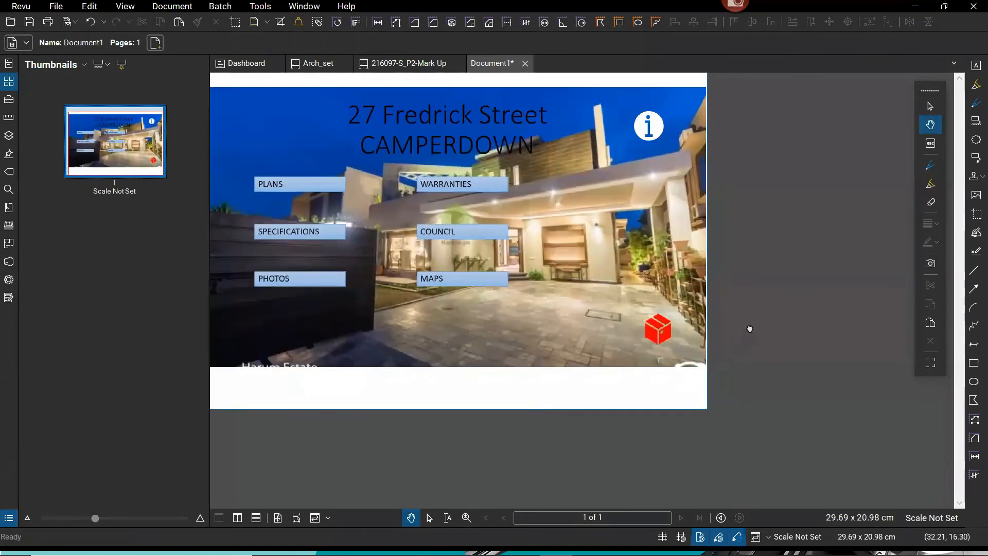
left_click_drag(750, 331, 827, 368)
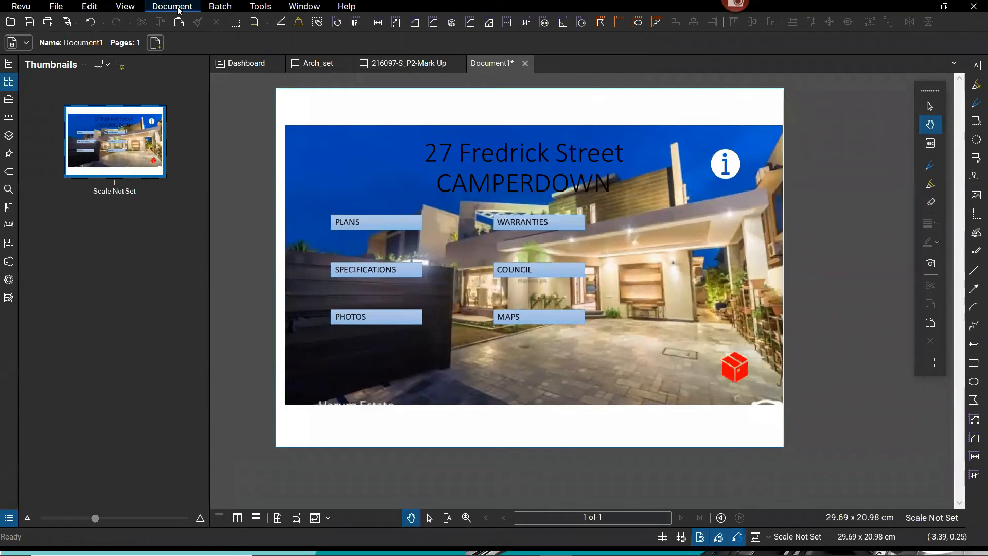
left_click(124, 7)
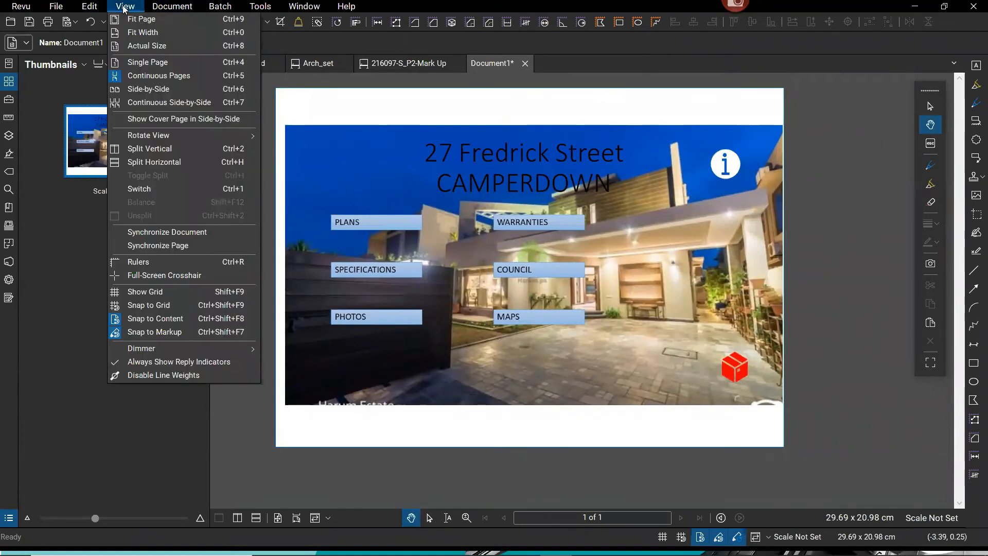
left_click(172, 6)
left_click(172, 6)
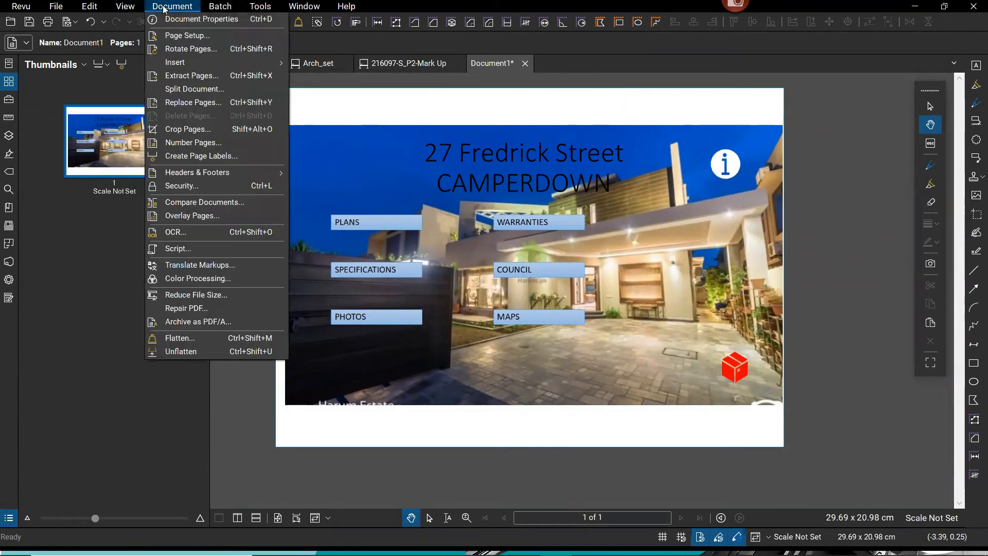
left_click(188, 130)
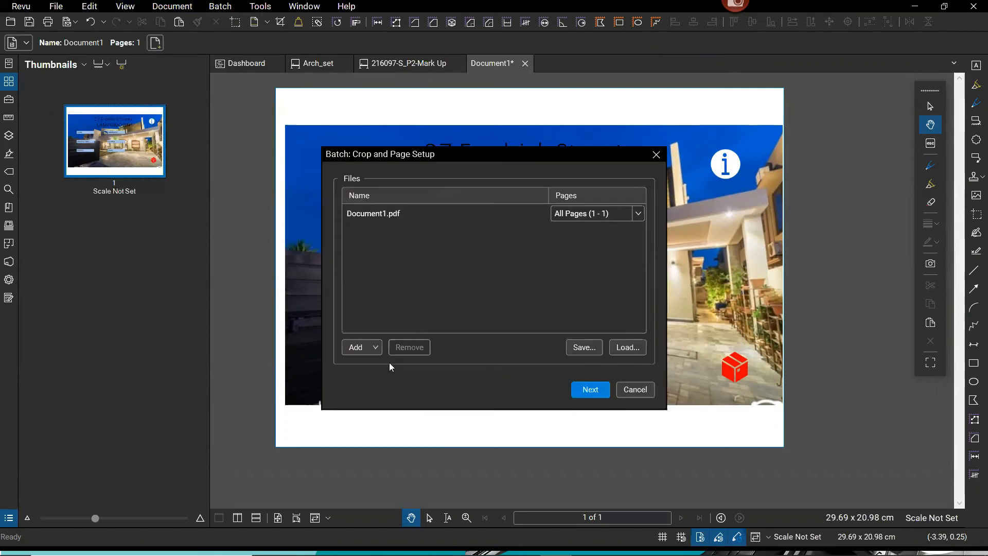
left_click(592, 389)
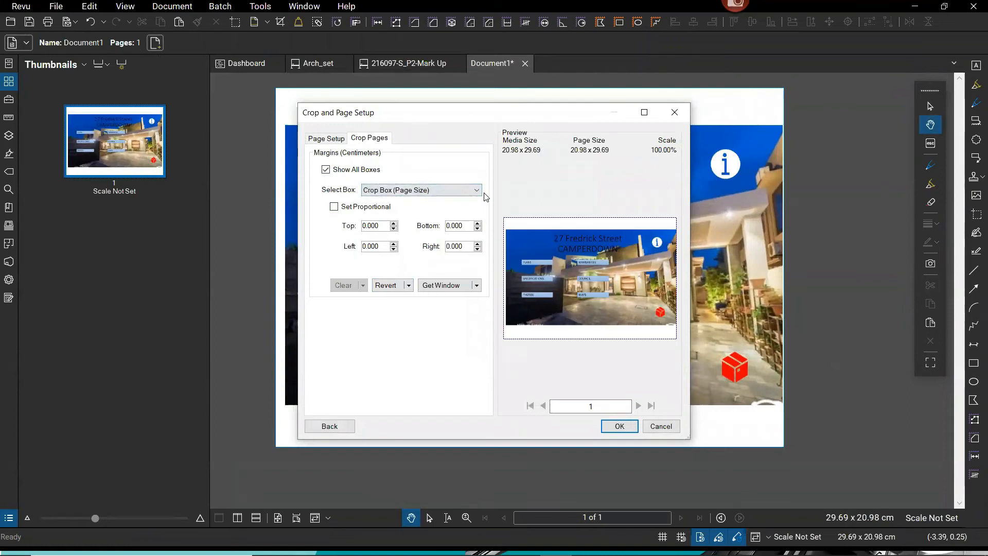
left_click(328, 141)
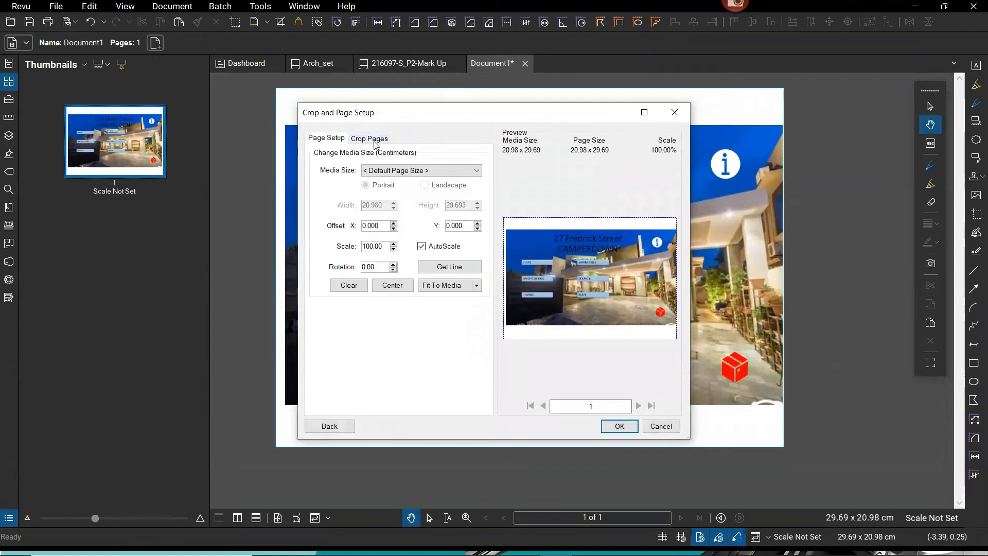
left_click(373, 140)
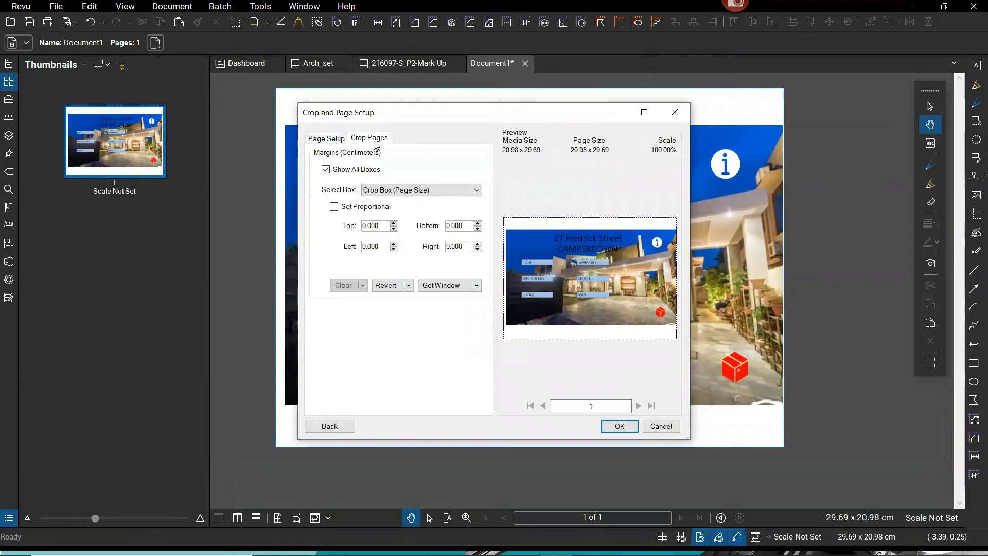
left_click(619, 426)
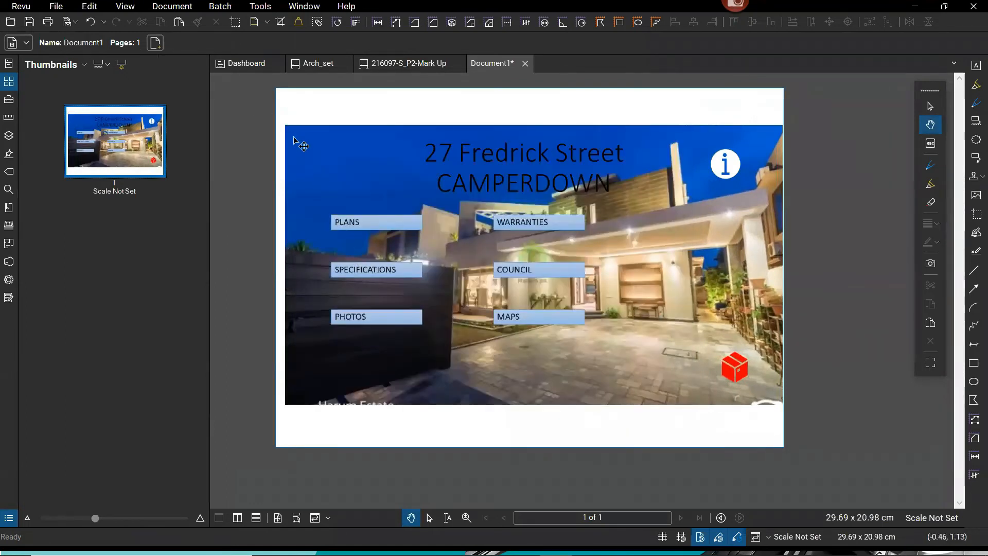
Align the dashboard picture flush with the page's left edge.
left_click_drag(356, 166, 327, 152)
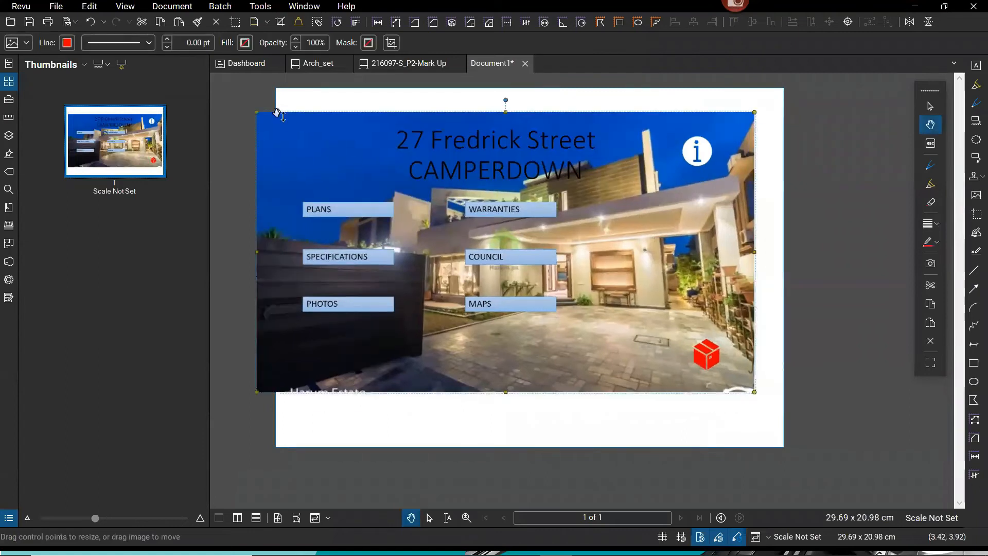
left_click(236, 26)
key("Escape")
left_click_drag(426, 166, 445, 169)
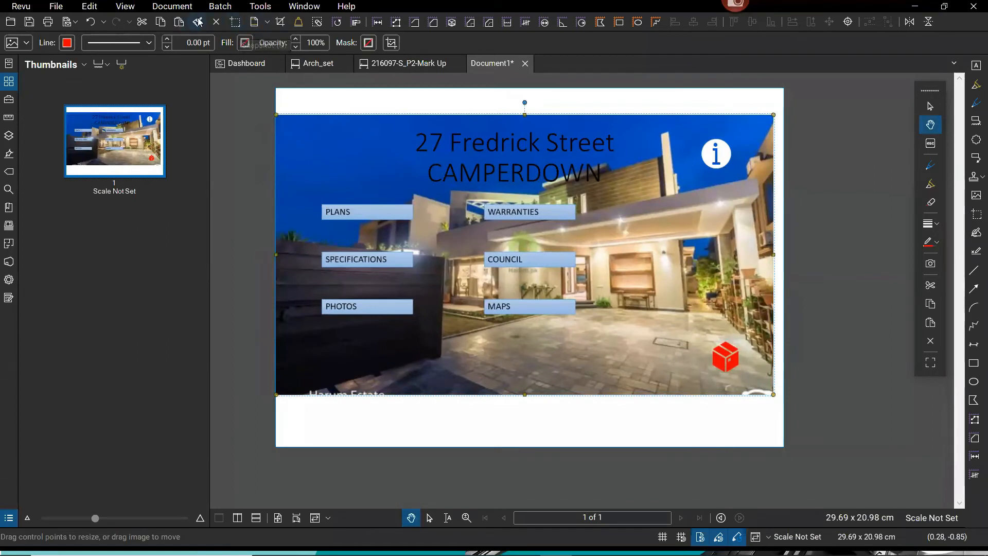
key("Escape")
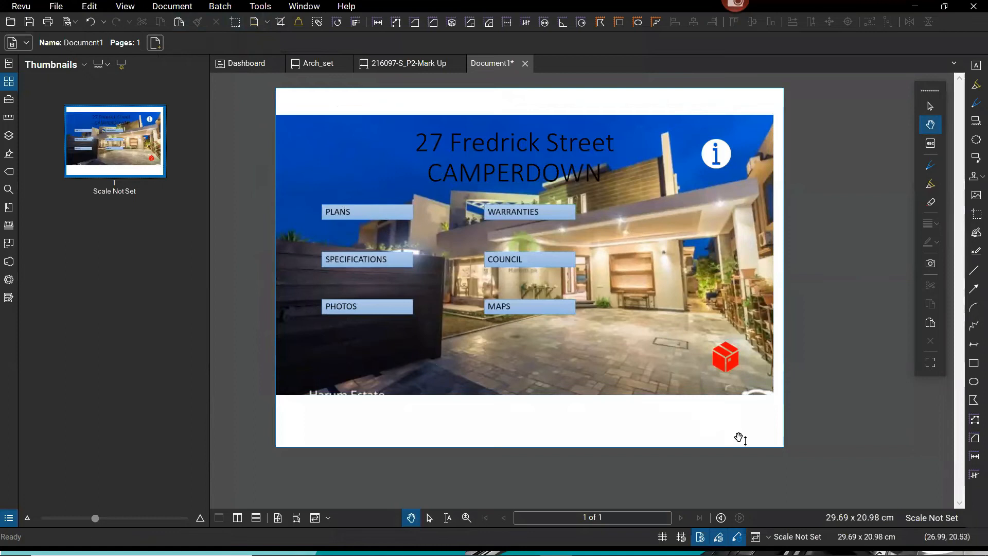
key("ctrl")
key("ctrl")
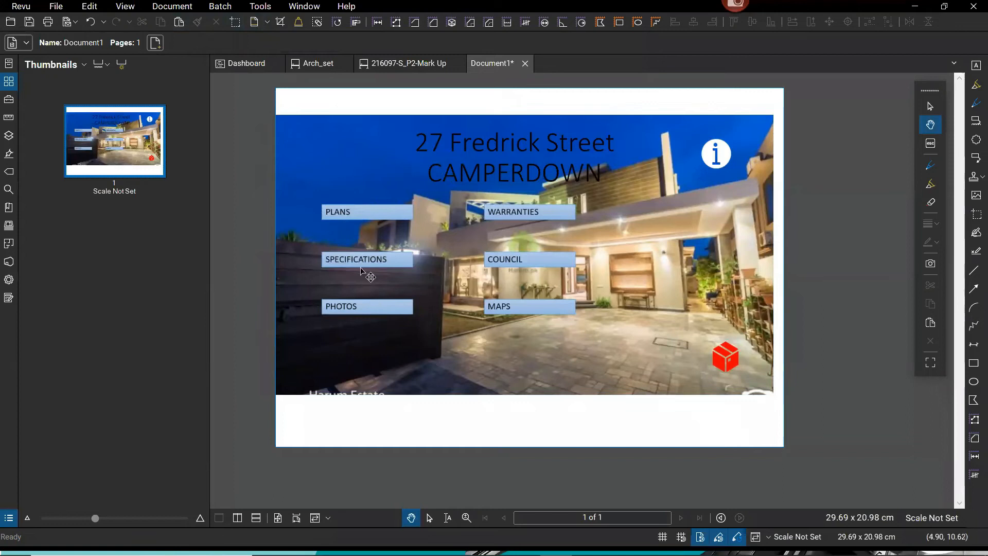
key("ctrl")
Flatten the picture into the page content.
left_click(539, 326)
right_click(539, 328)
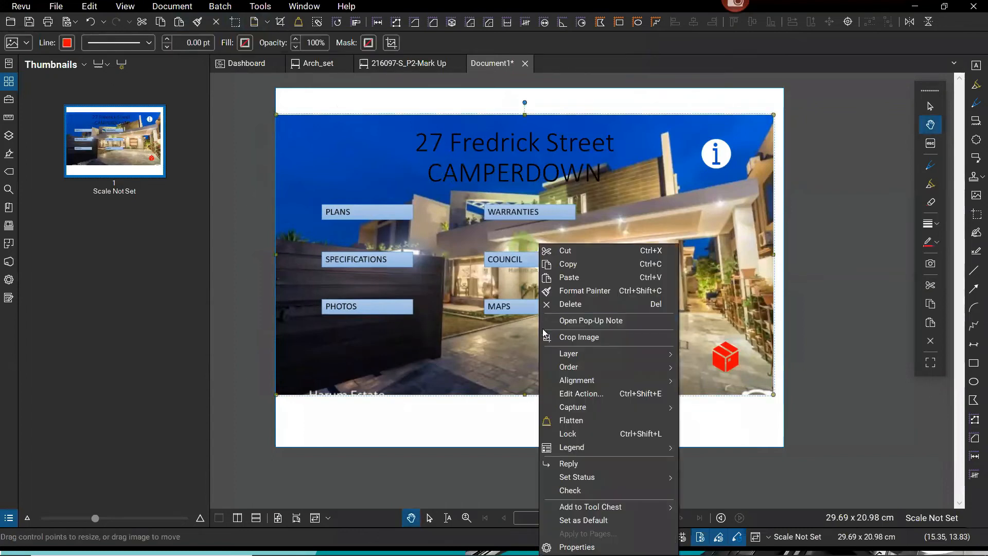
left_click(571, 420)
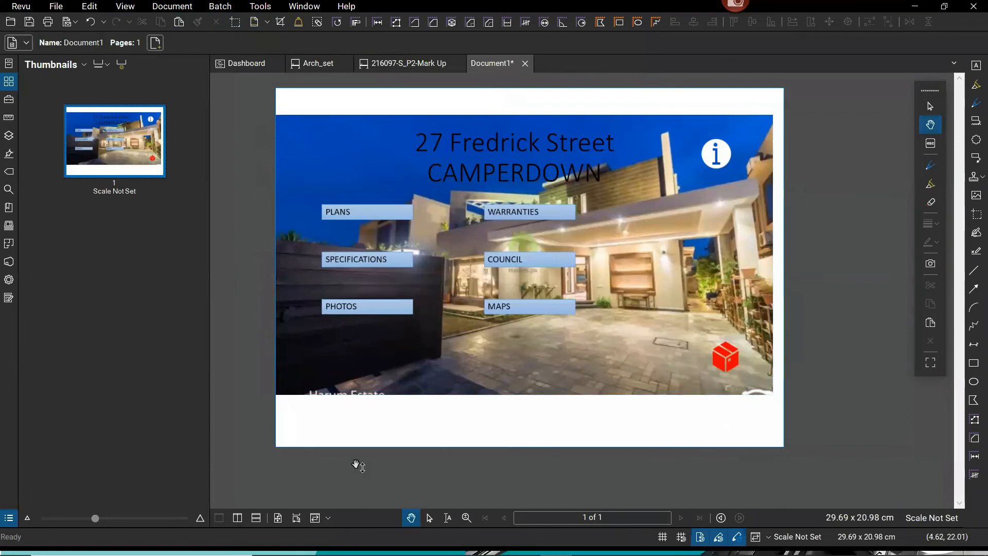
left_click_drag(487, 339, 493, 367)
left_click_drag(584, 283, 603, 247)
left_click_drag(374, 439, 383, 440)
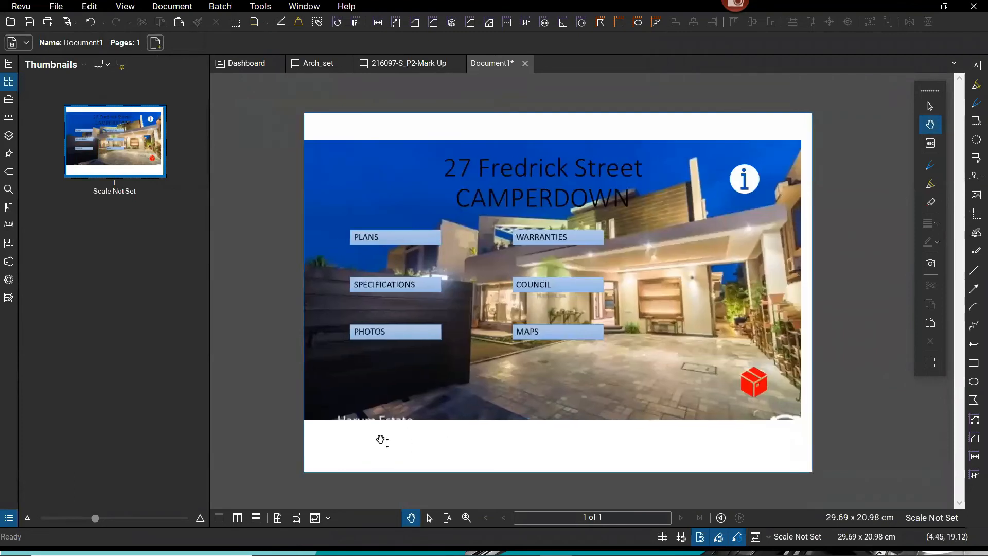
Draw a hyperlink area over the SPECIFICATIONS label.
left_click(260, 6)
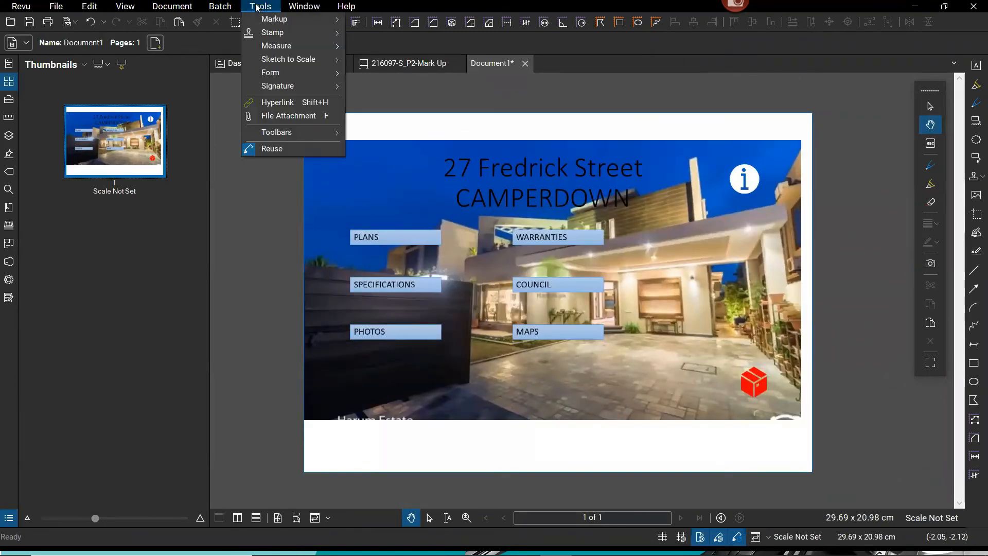
left_click(286, 102)
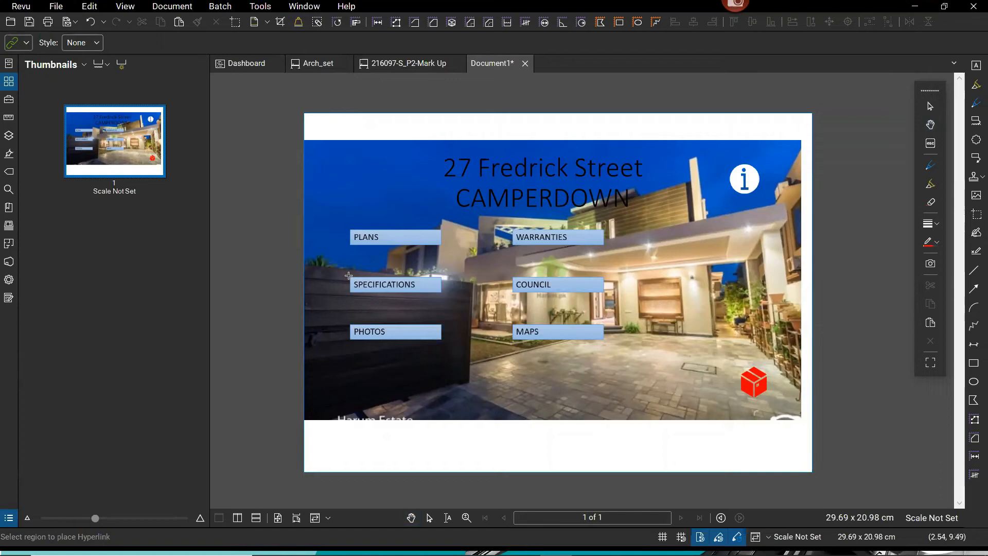
left_click_drag(349, 276, 443, 294)
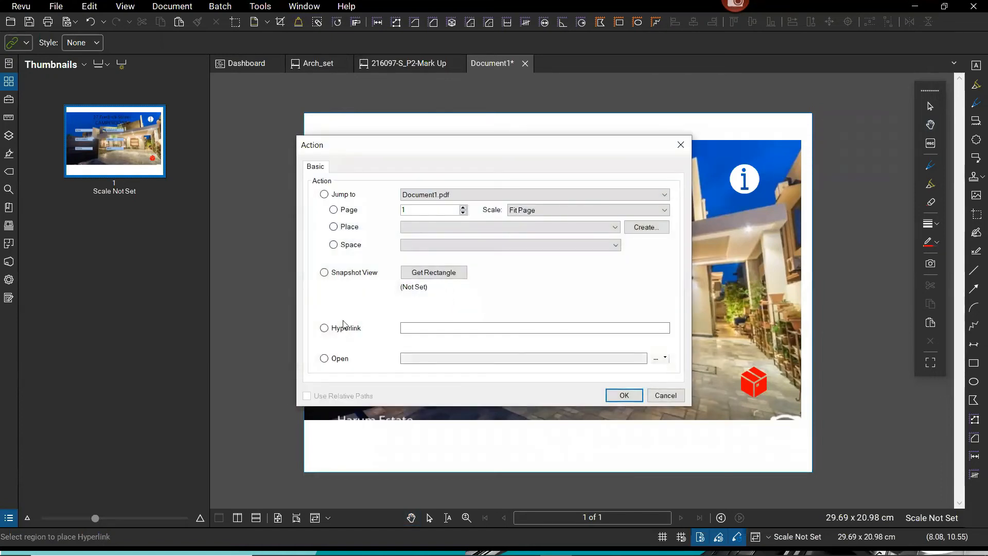
Set the link action to Open, dismissing the Place dialog without creating one.
left_click(665, 358)
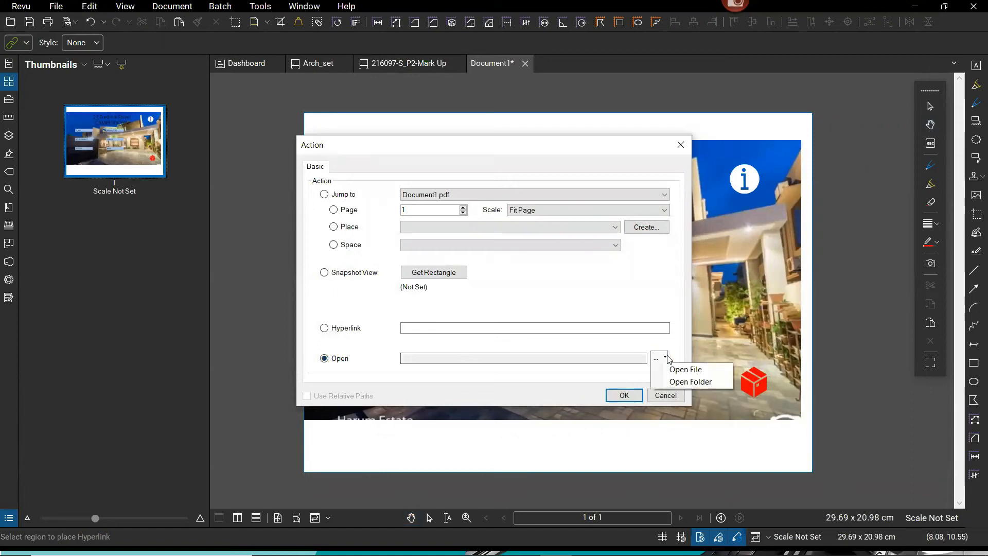
left_click(689, 369)
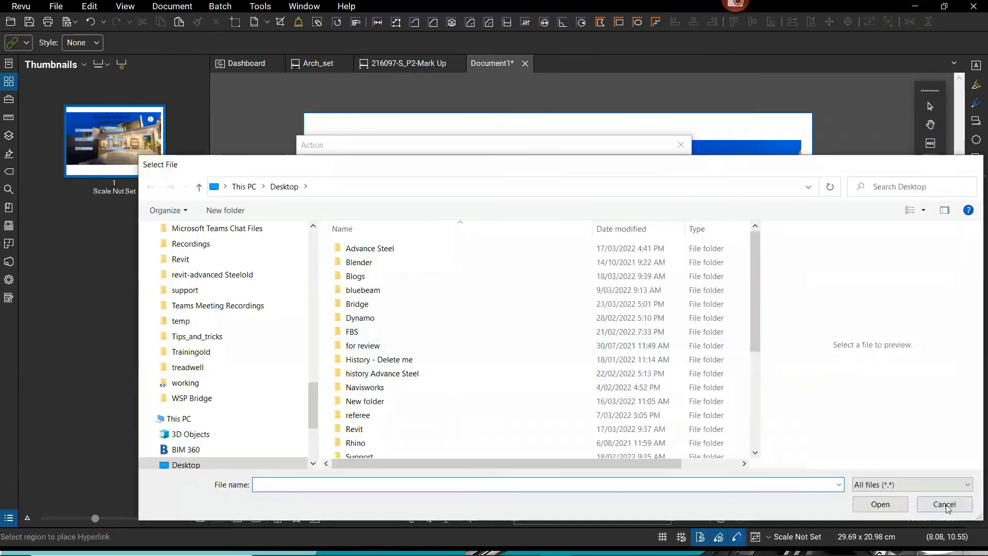
left_click(944, 504)
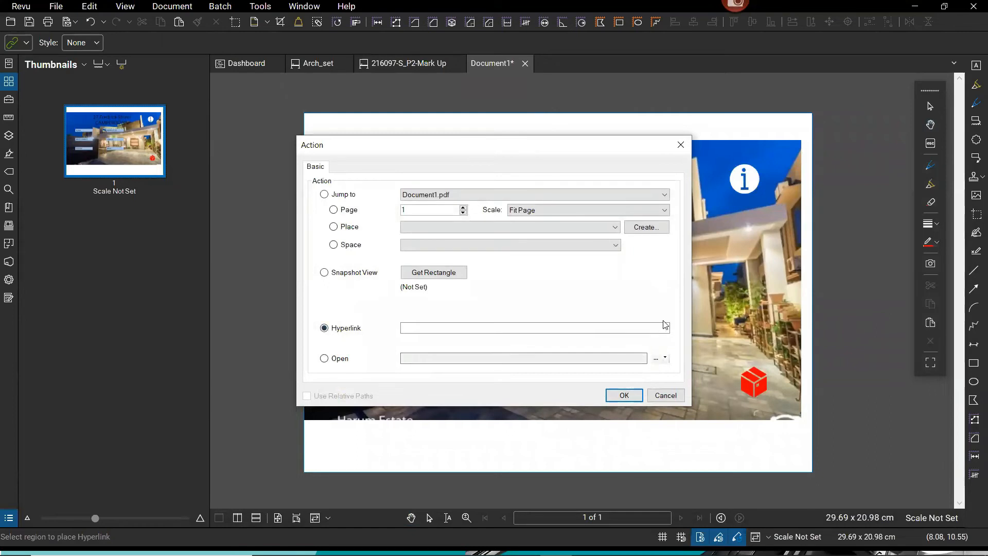
left_click(322, 359)
left_click(656, 227)
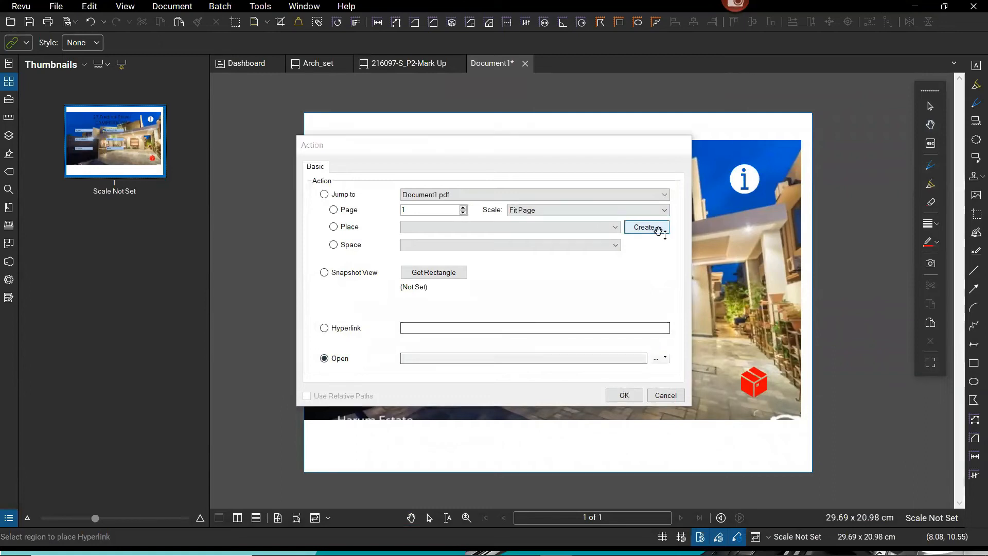
left_click(617, 330)
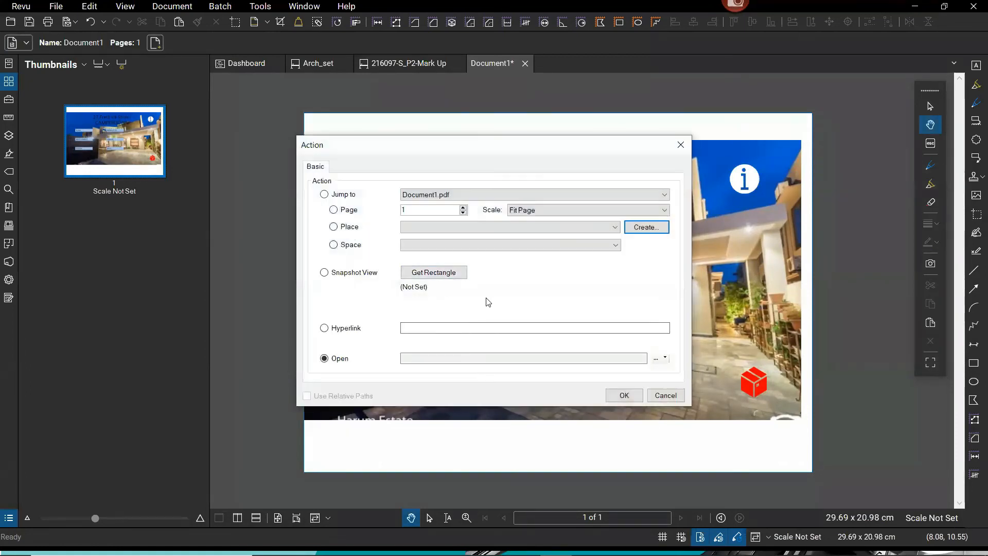
Point the SPECIFICATIONS link at the Desktop folder bluebeam\history\Jason_windows.
left_click(664, 359)
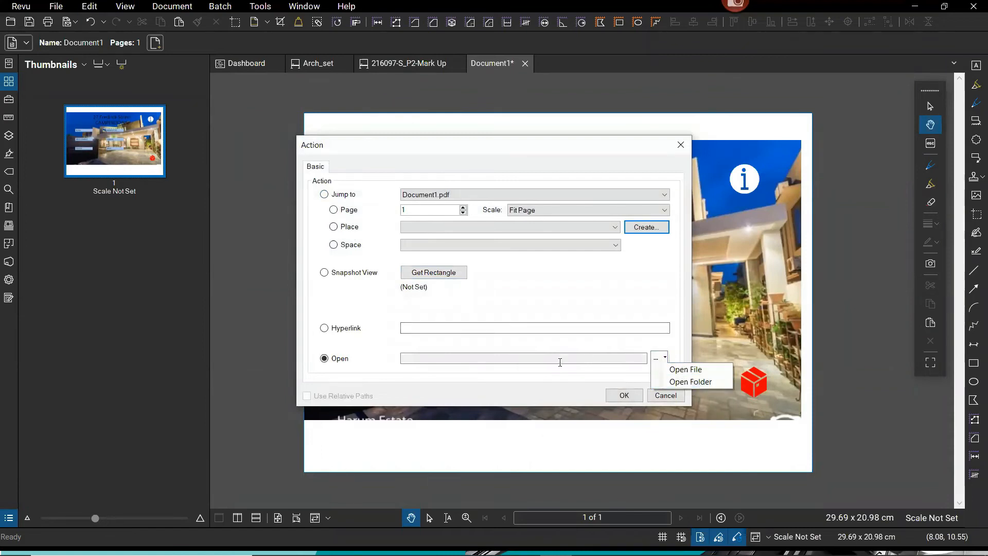
left_click(694, 383)
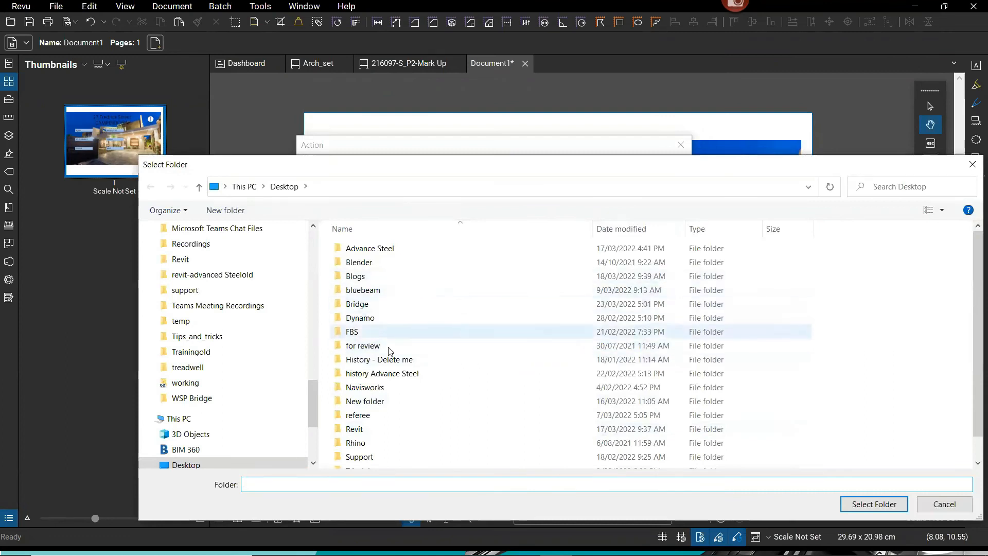
left_click(364, 290)
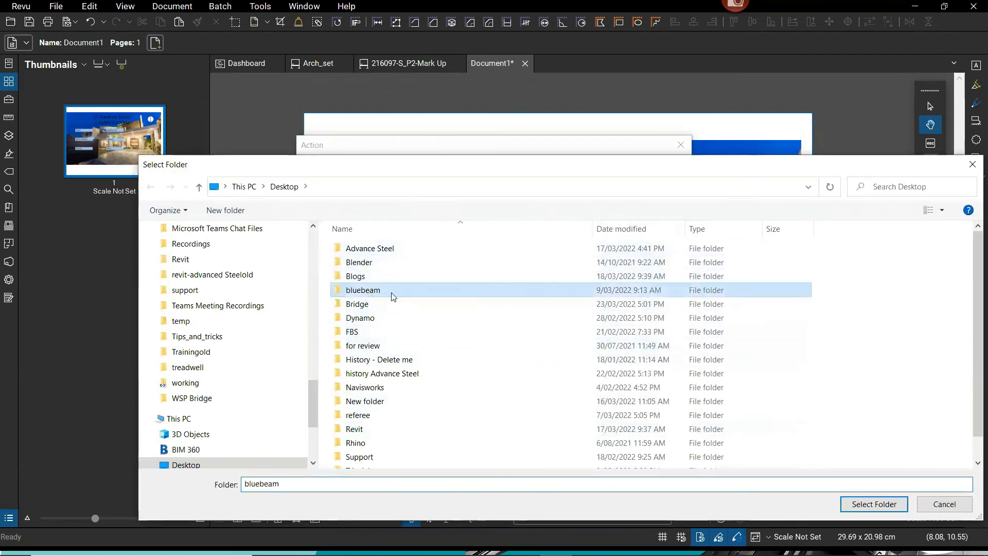
double_click(393, 293)
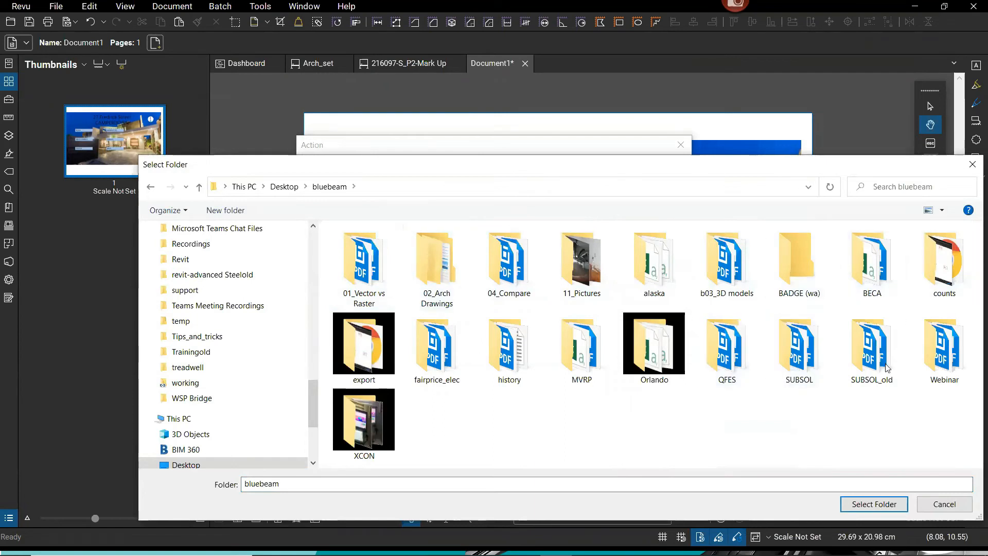
double_click(511, 371)
double_click(380, 318)
left_click(874, 504)
left_click(624, 395)
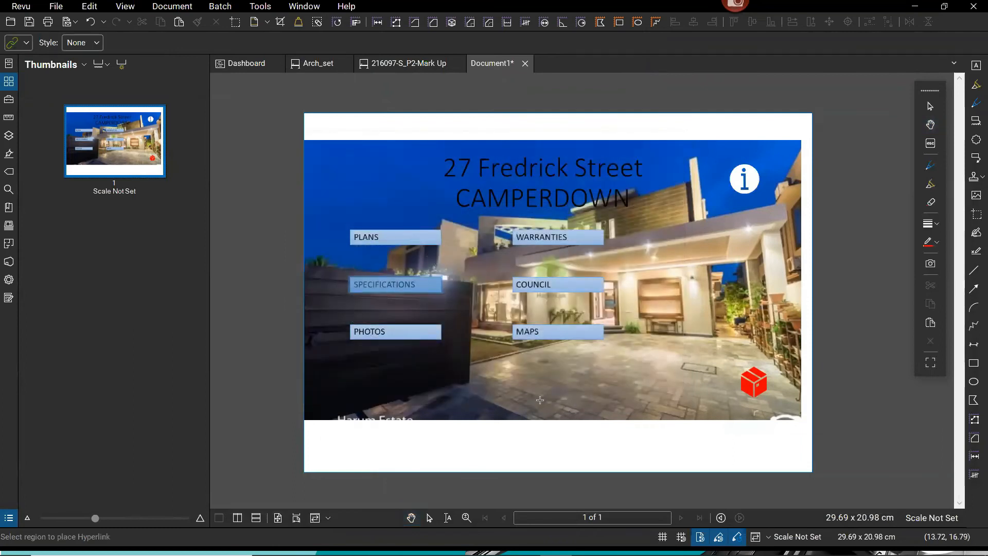
Test the SPECIFICATIONS link by opening All-In-One-Windows-WEB.pdf from the linked folder.
key("Escape")
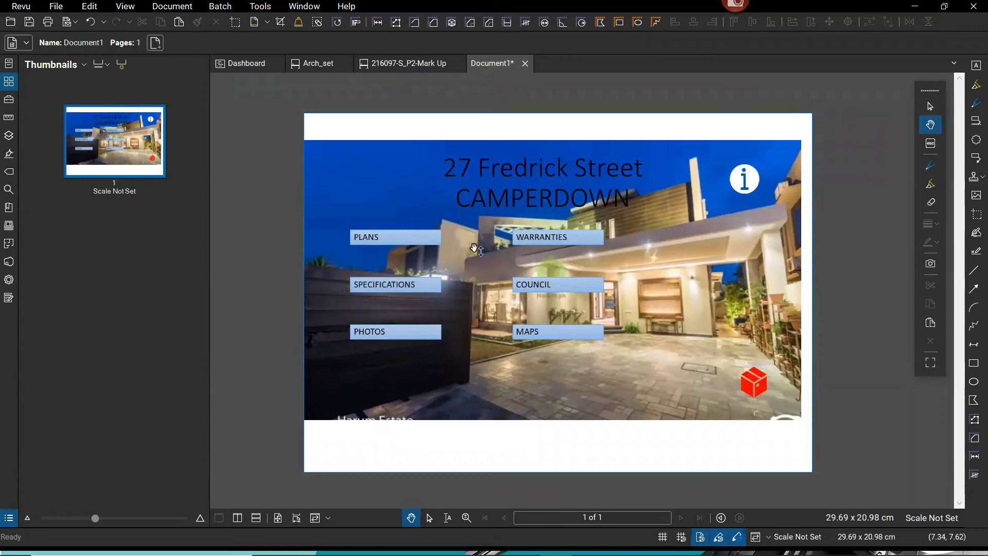
left_click(396, 285)
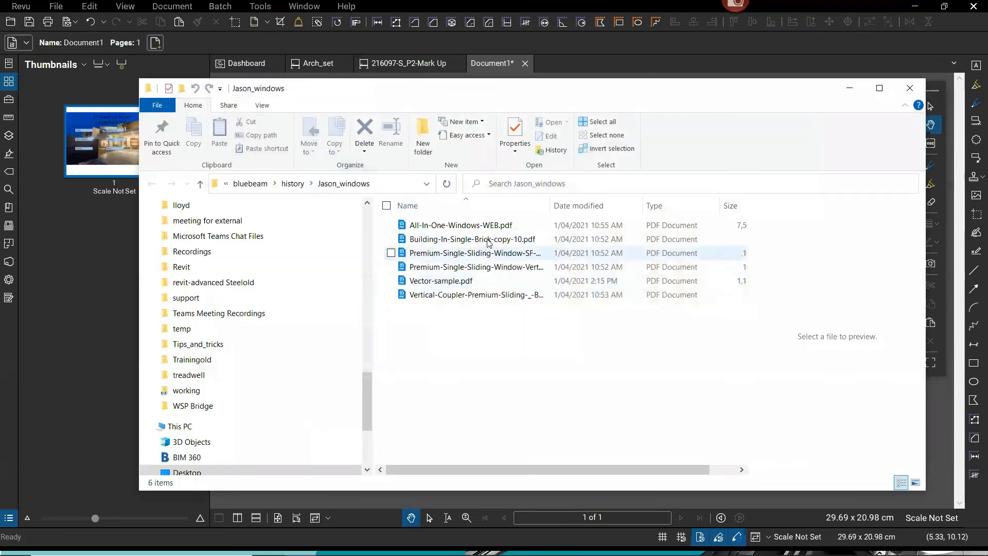
left_click(491, 233)
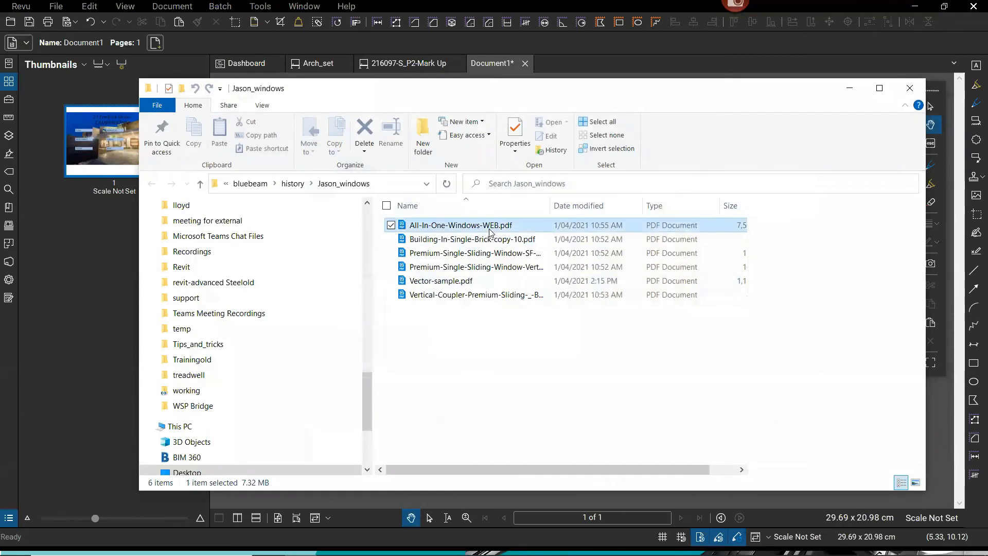
double_click(490, 232)
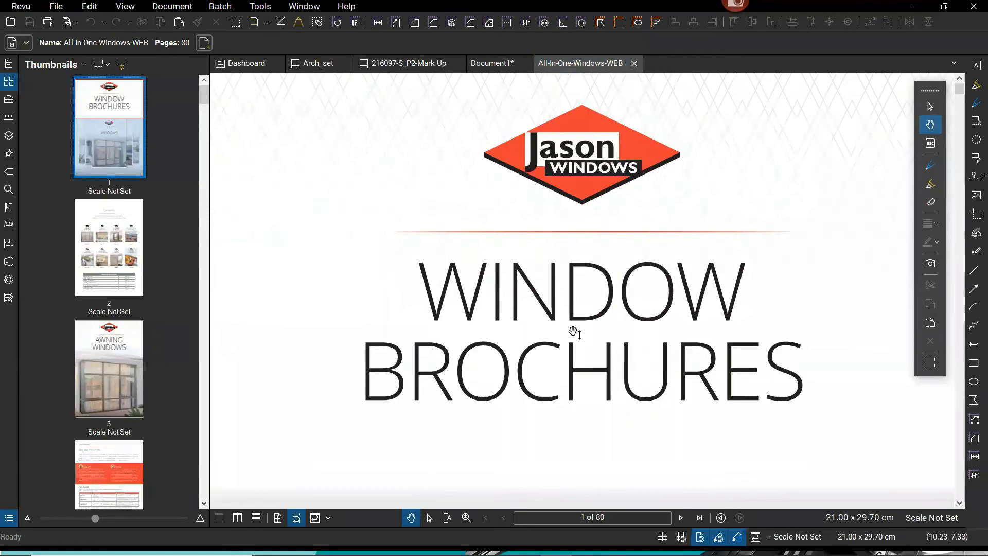
Scroll through the brochure, then return to the Document1 dashboard.
scroll(574, 331, "down", 5)
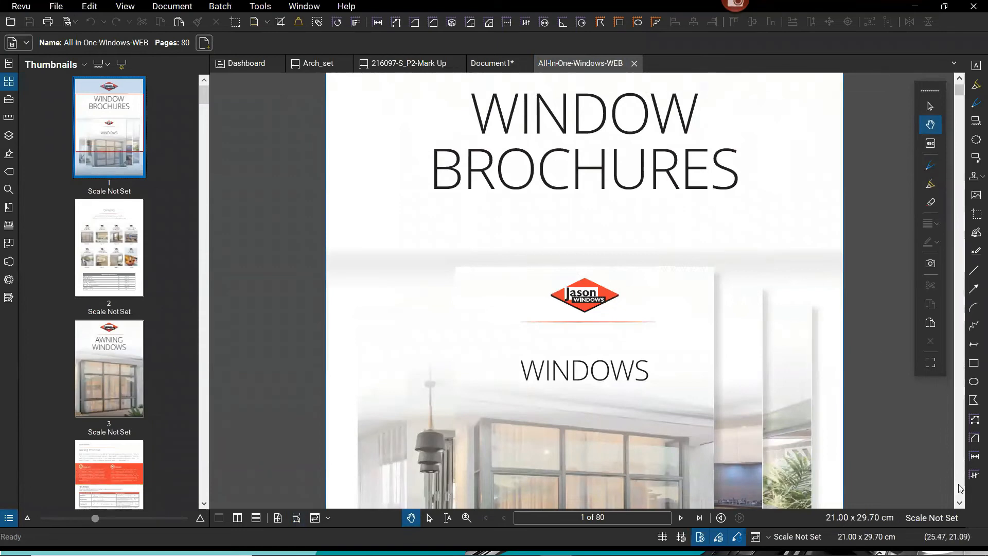
scroll(959, 488, "down", 10)
scroll(959, 487, "down", 20)
scroll(960, 487, "down", 20)
scroll(960, 488, "down", 15)
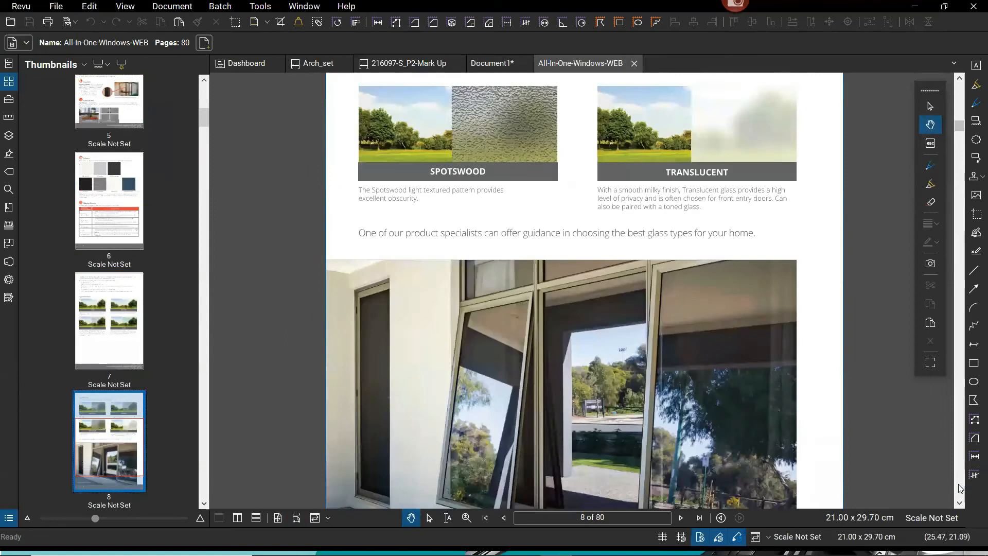
scroll(959, 487, "down", 8)
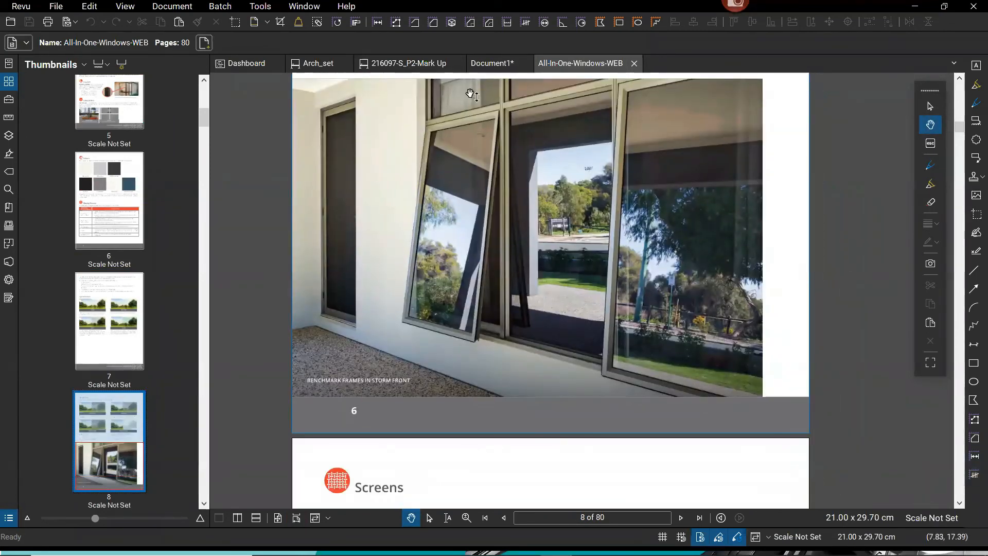
left_click(490, 64)
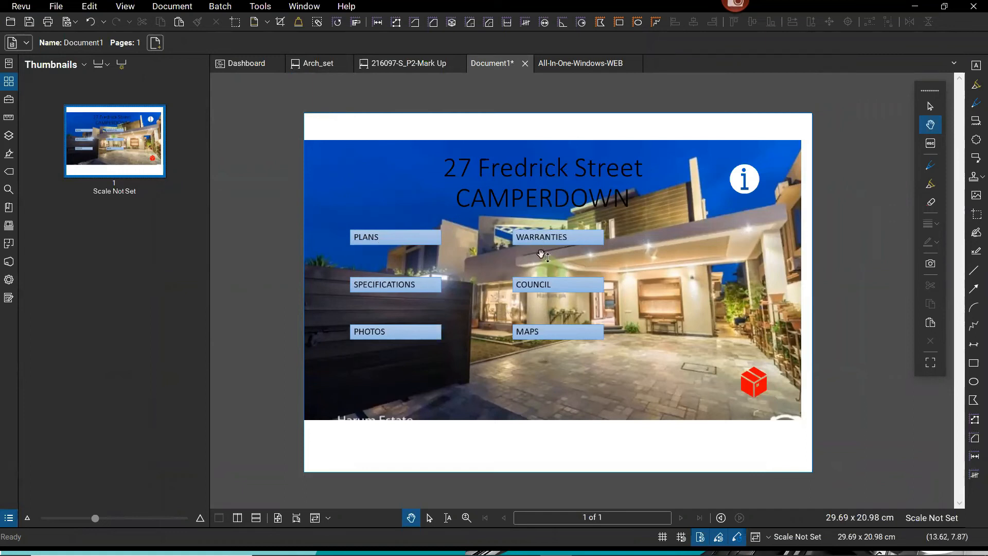
Deselect 27 Fredrick Street2.png in the Dashboard project and show Arch_set's cover sheet.
left_click(313, 66)
left_click(238, 64)
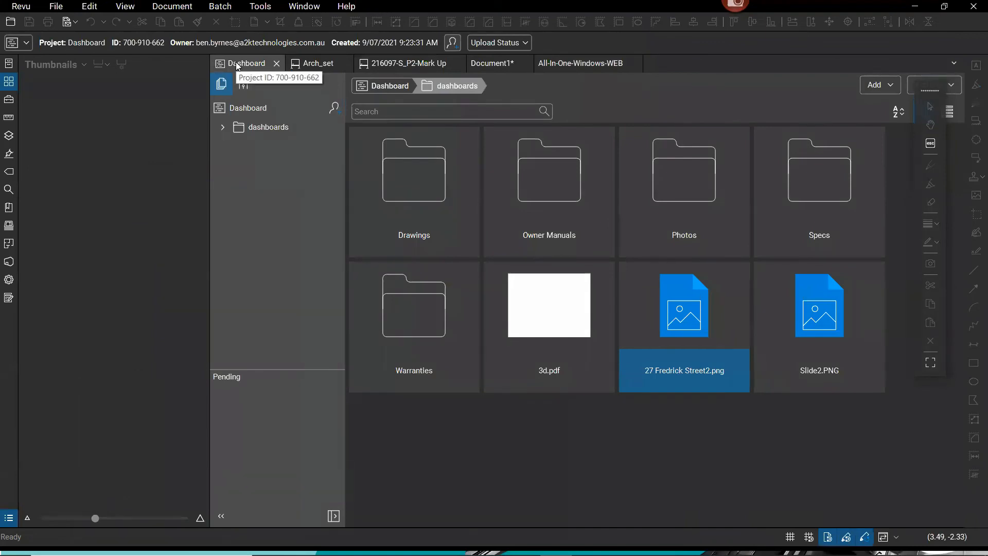
key("super")
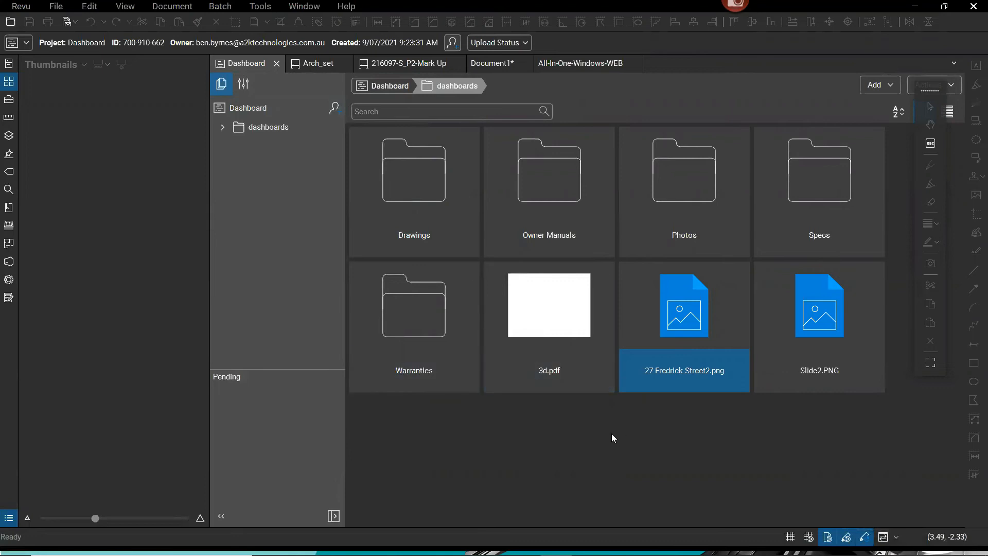
left_click(575, 420)
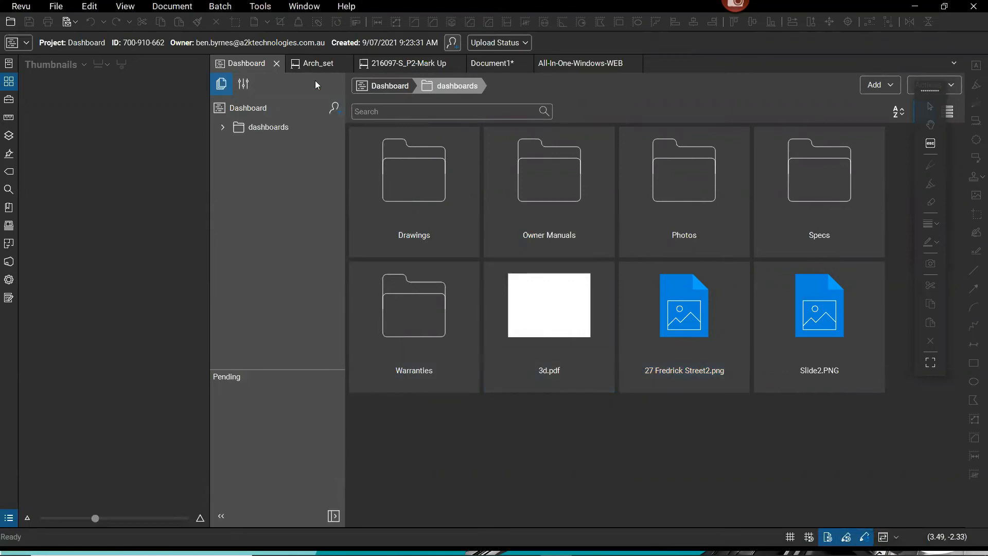
left_click(315, 64)
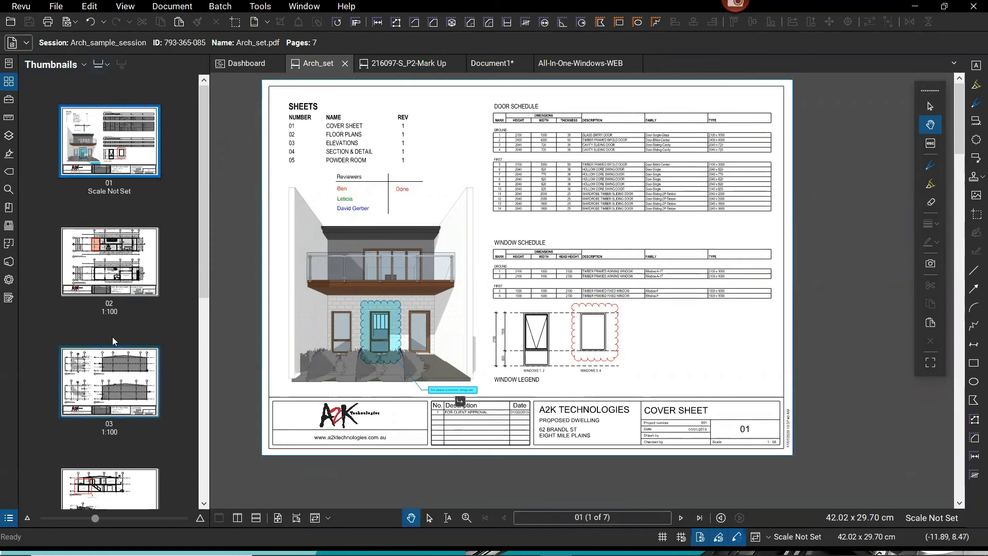
Display Arch_set's page 02 floor plan and open the Arch_sample_session Studio panel.
left_click(125, 215)
right_click(124, 214)
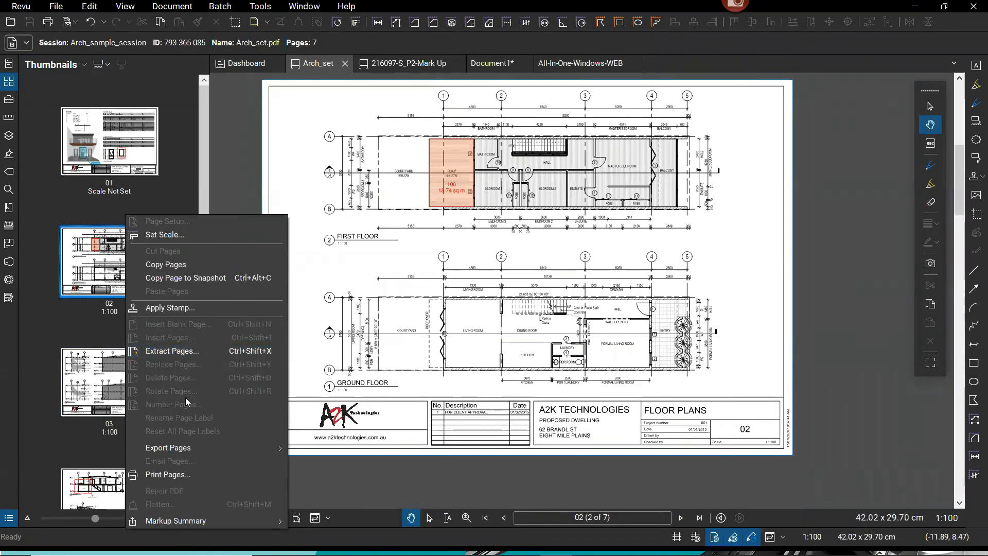
left_click(96, 209)
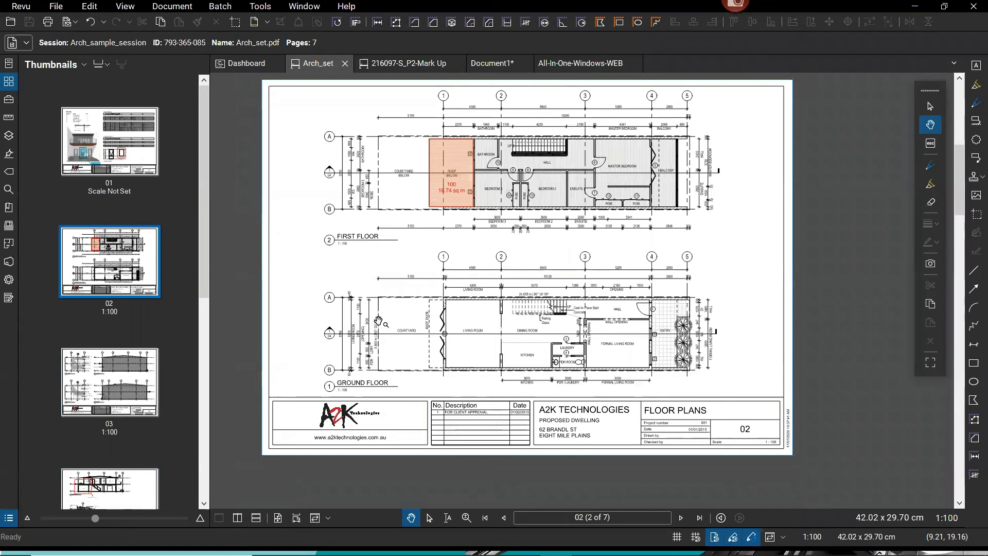
scroll(454, 193, "up", 2)
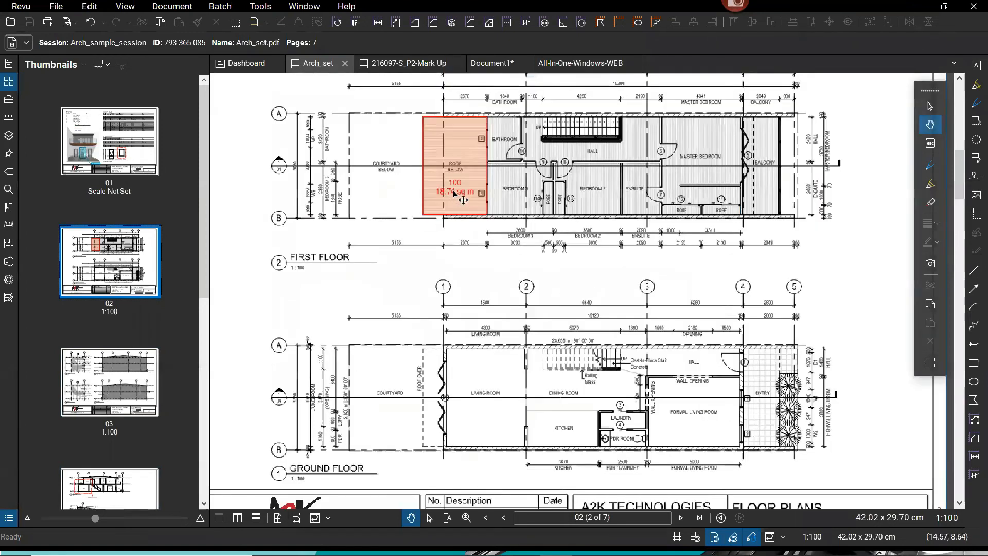
scroll(454, 193, "up", 3)
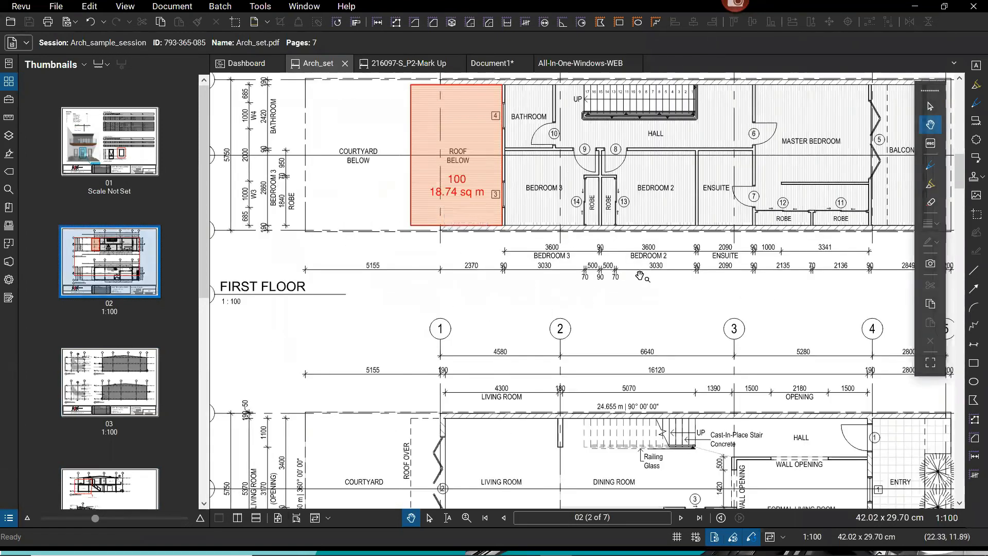
right_click(635, 281)
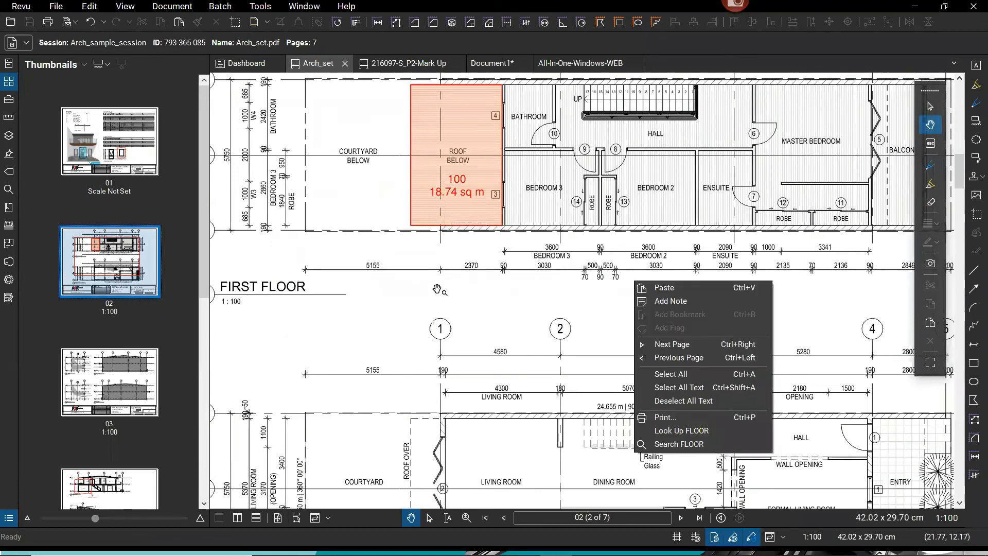
right_click(142, 262)
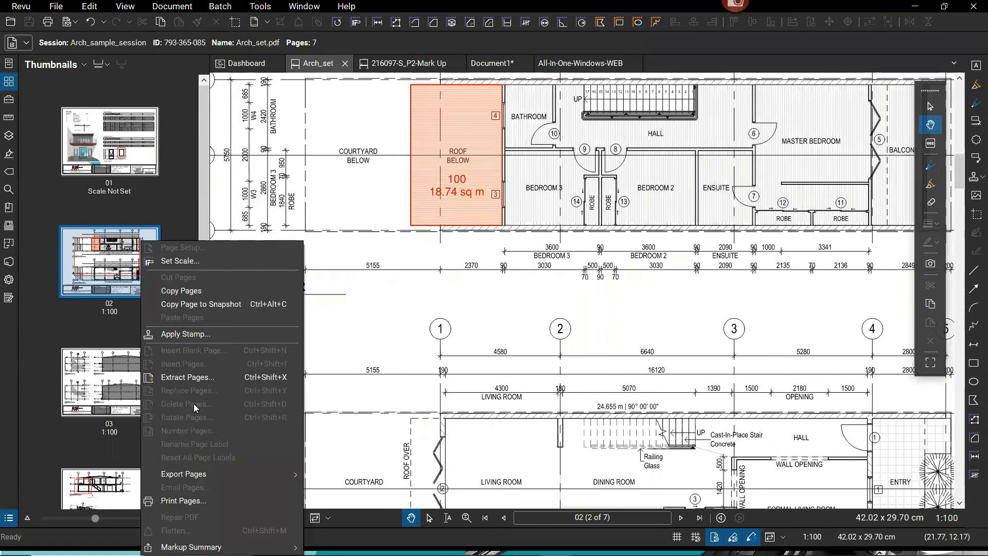
left_click(440, 327)
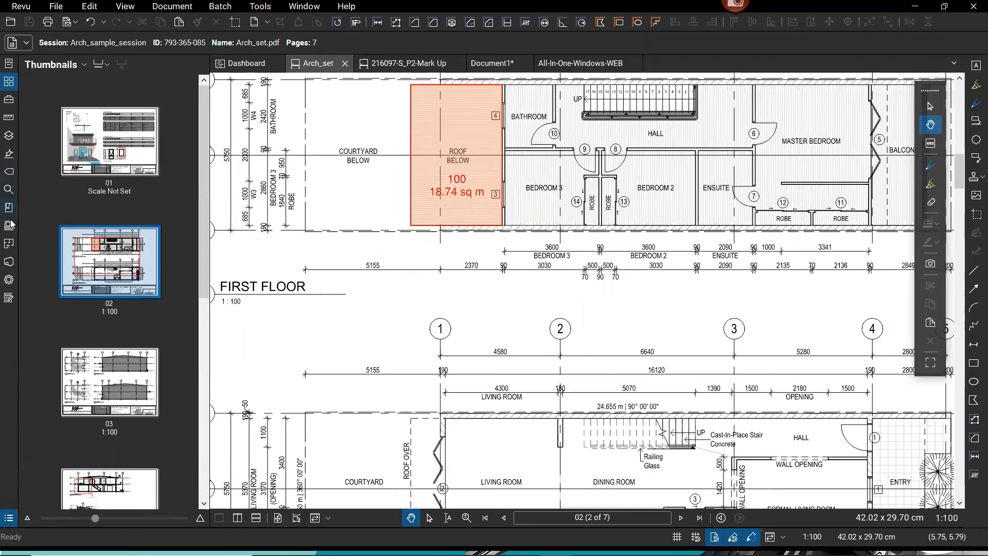
left_click(8, 263)
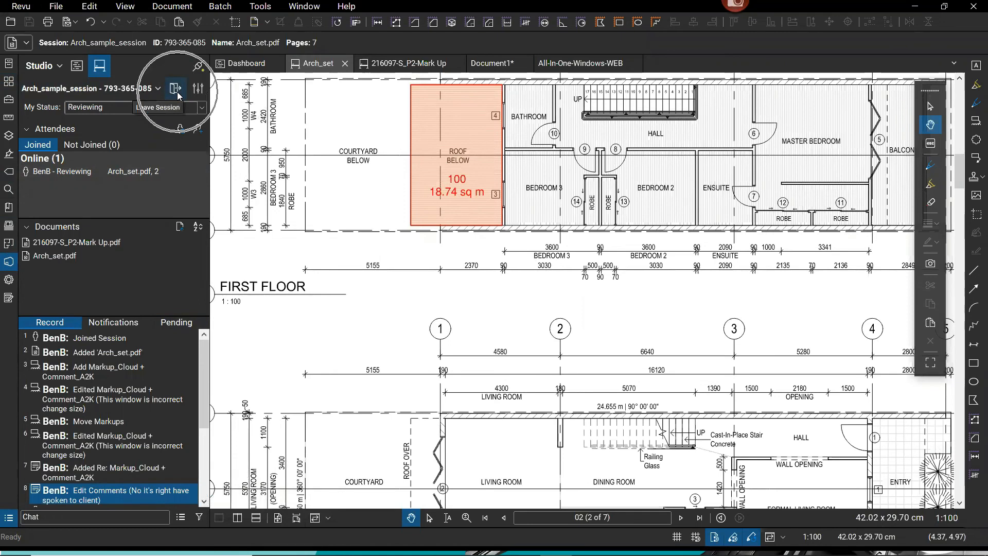
Choose Finish Session from the Arch_sample_session options menu.
left_click(158, 89)
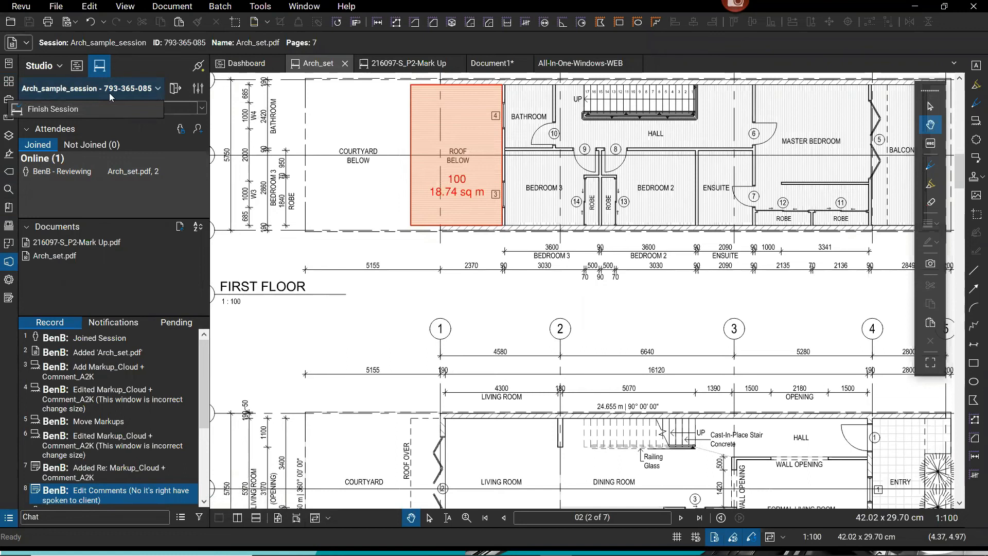
left_click(83, 112)
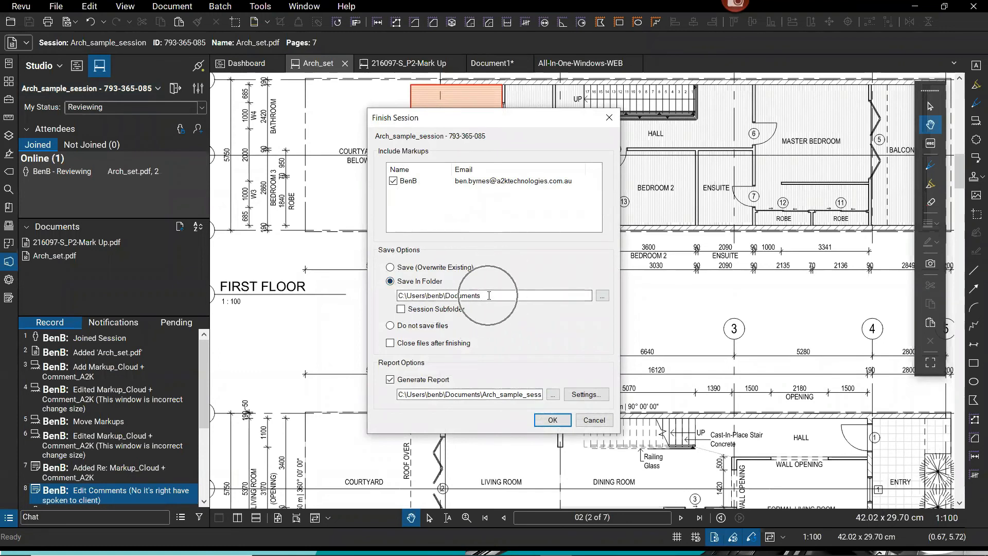
Save the session files into the Desktop bluebeam folder instead of overwriting.
left_click(390, 268)
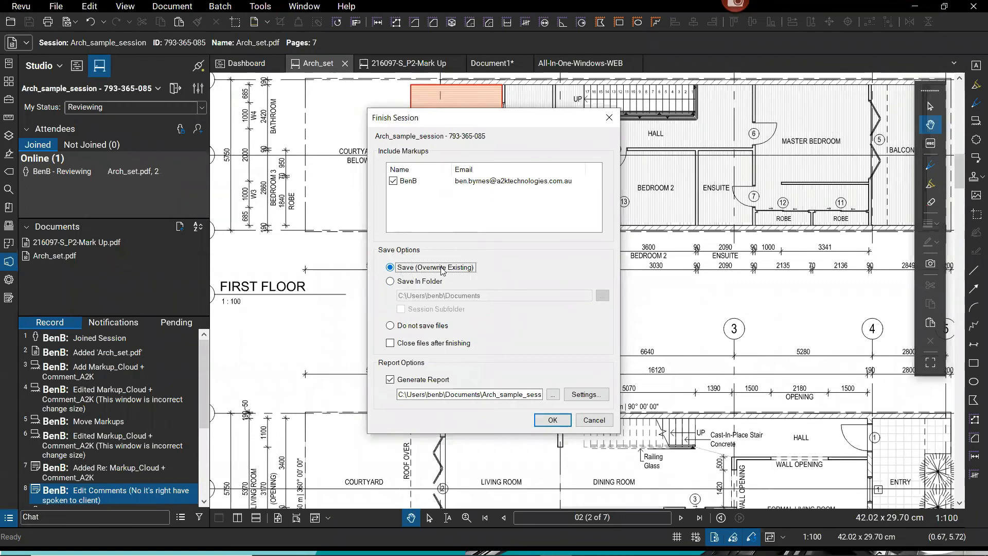
left_click(393, 281)
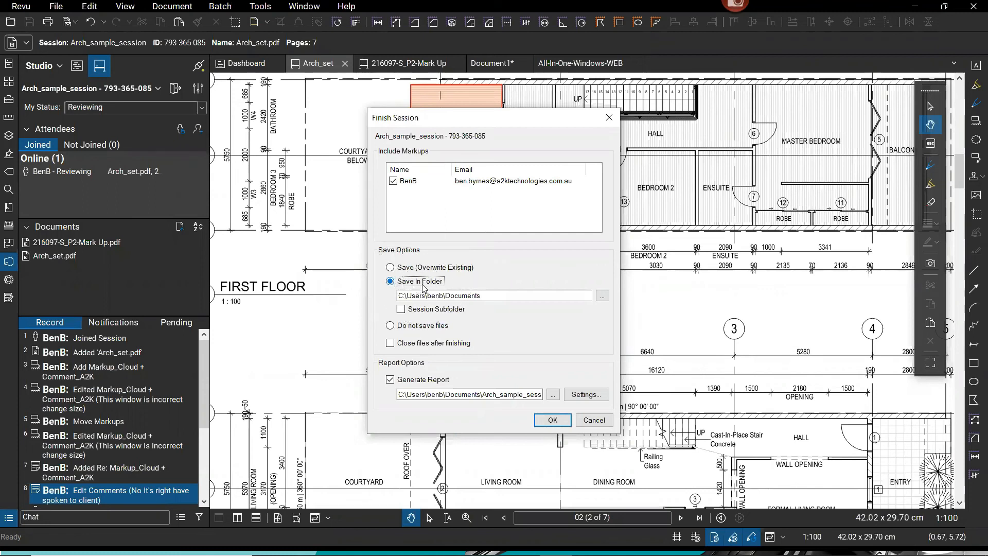
left_click(602, 296)
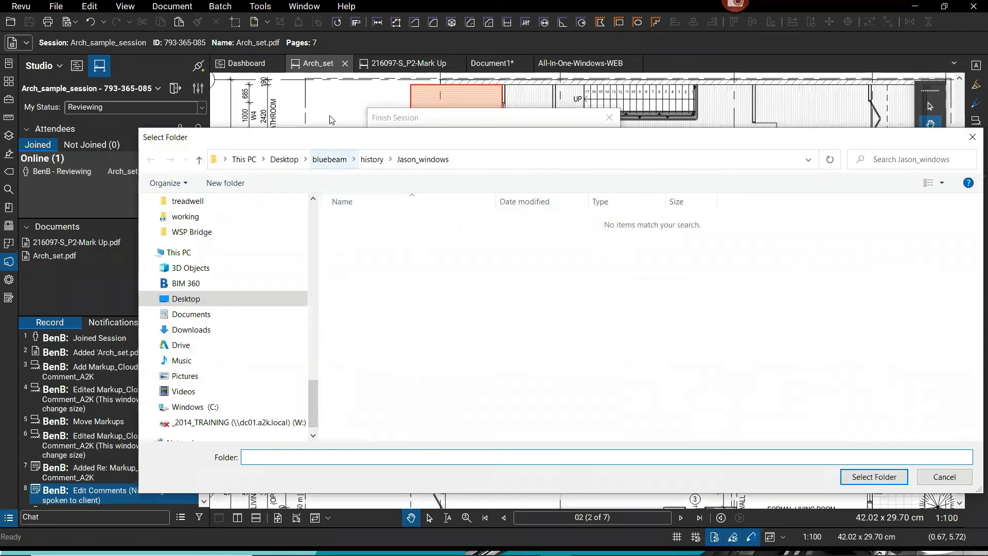
left_click(330, 160)
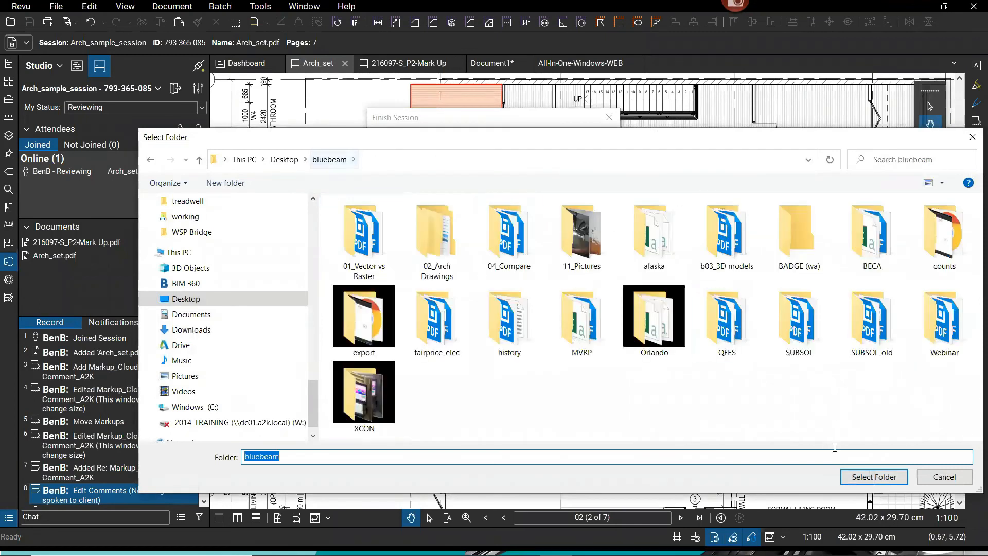
key("Return")
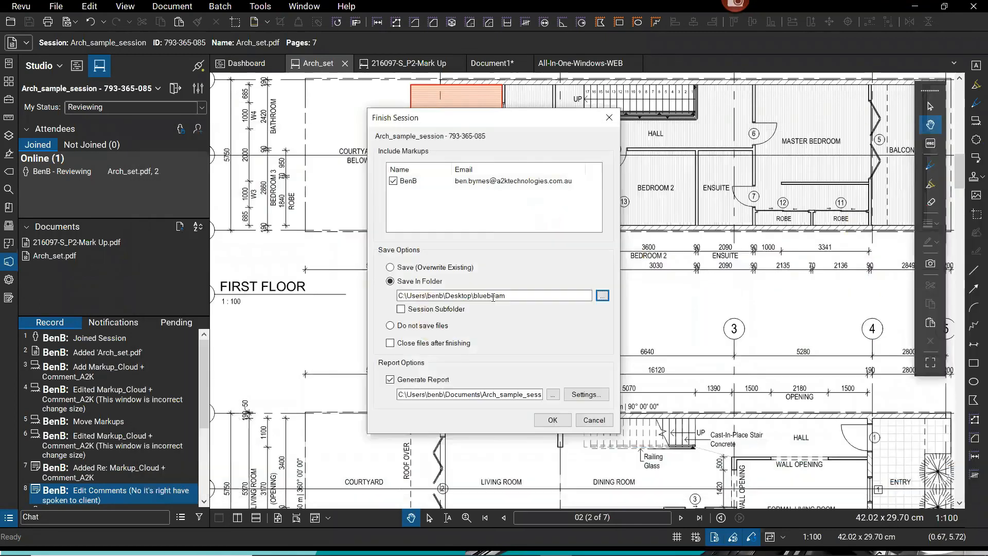
Set the session report to be saved in the Desktop bluebeam folder.
left_click(403, 381)
left_click(592, 395)
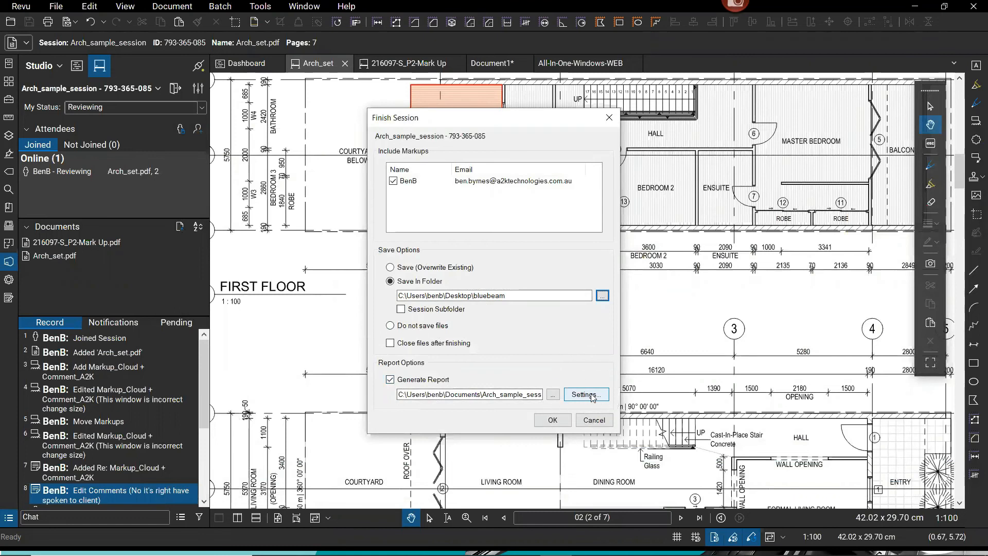
left_click(592, 395)
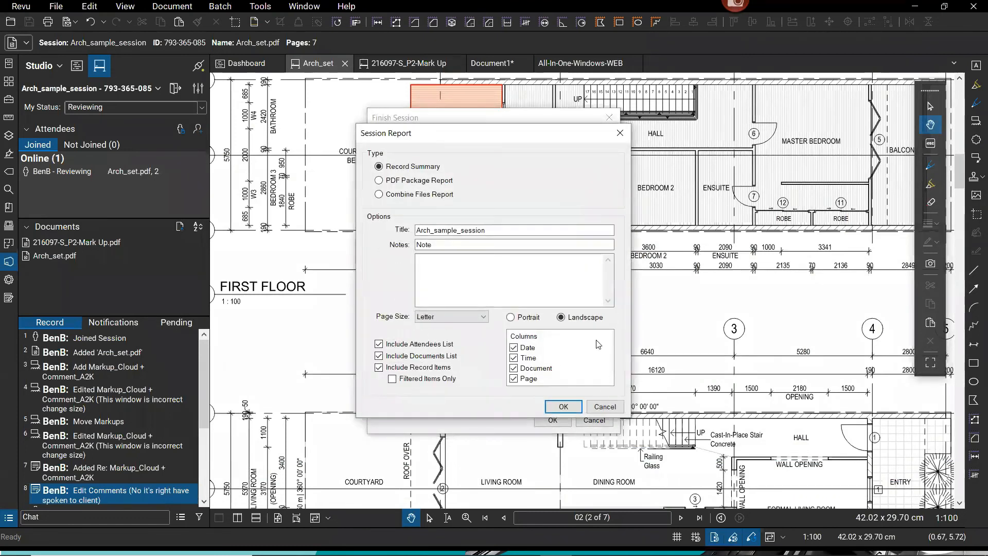
key("ctrl")
key("ctrl")
key("ctrl")
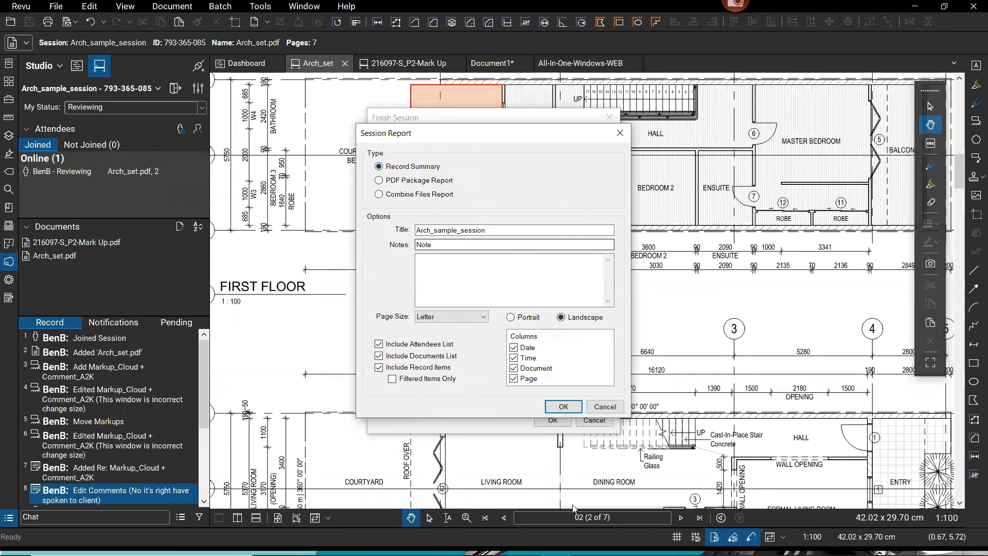
left_click(563, 406)
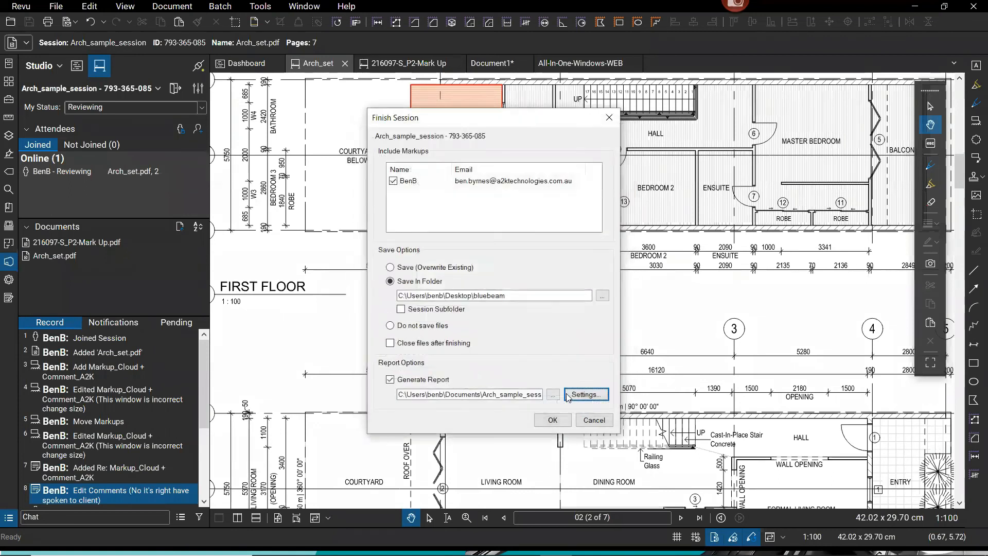
left_click(553, 394)
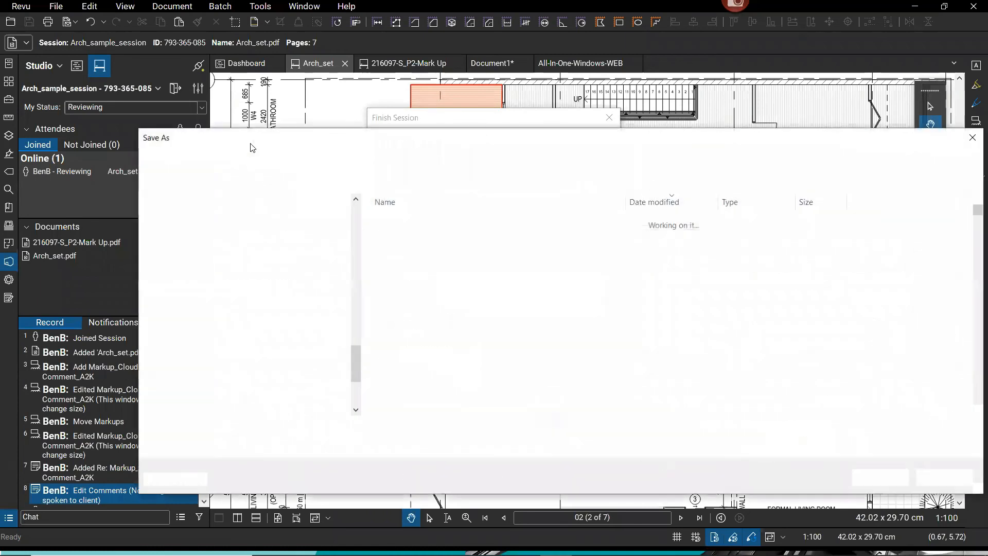
left_click(196, 395)
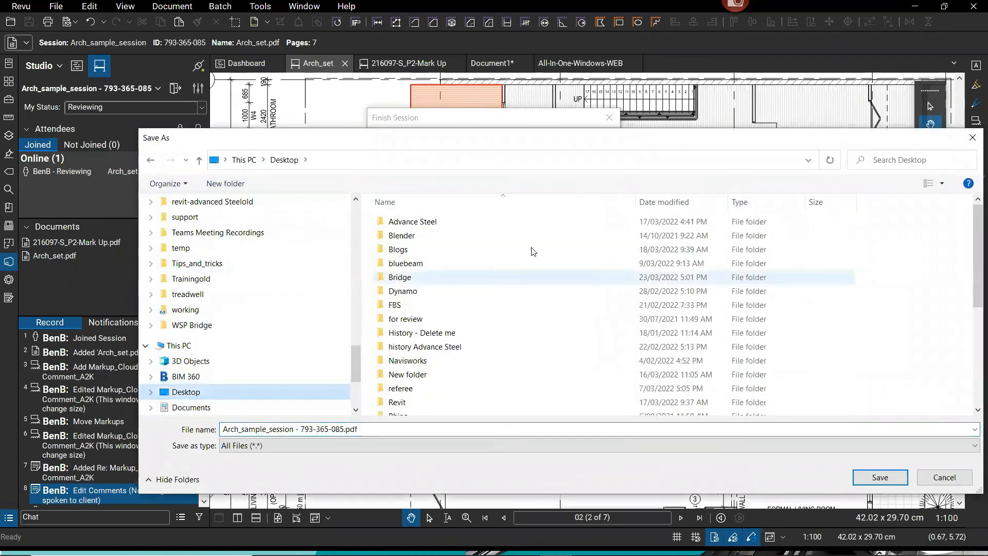
left_click(436, 262)
left_click(880, 477)
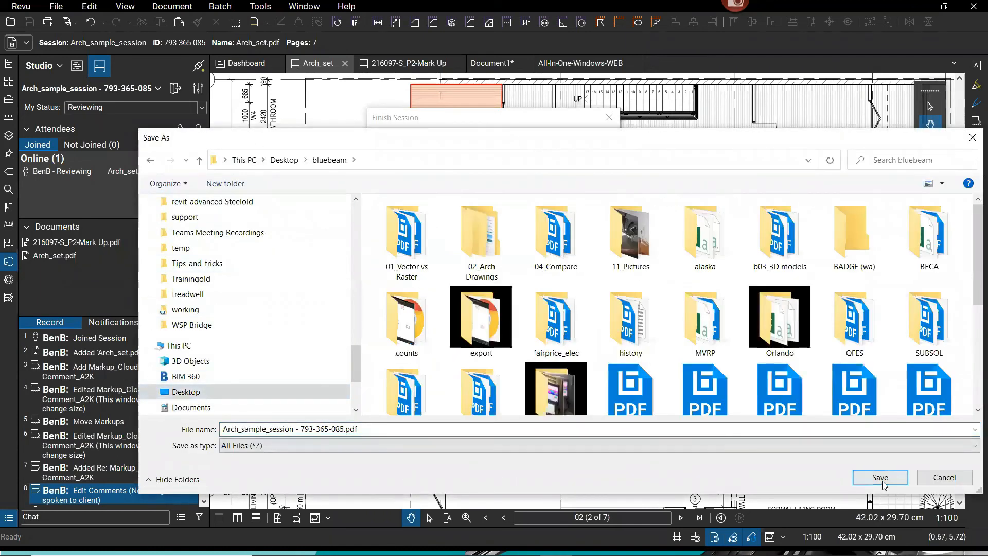
left_click(880, 477)
Review the report settings unchanged and confirm finishing the session.
left_click(555, 422)
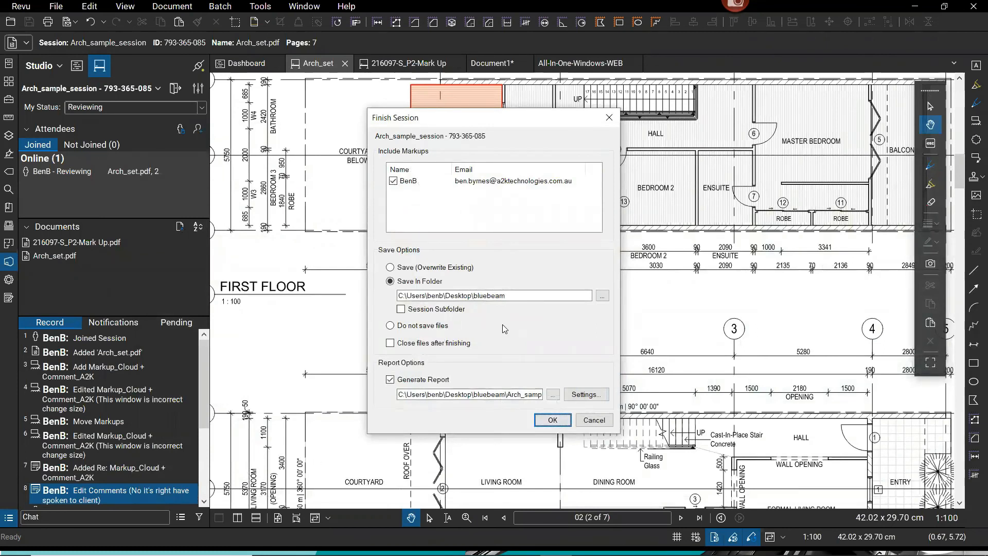
left_click(587, 394)
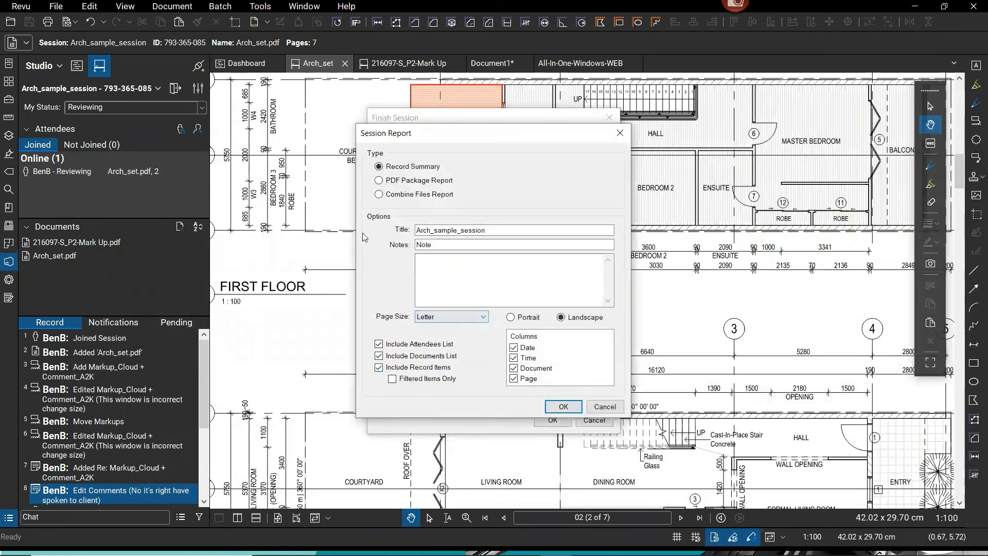
left_click(588, 409)
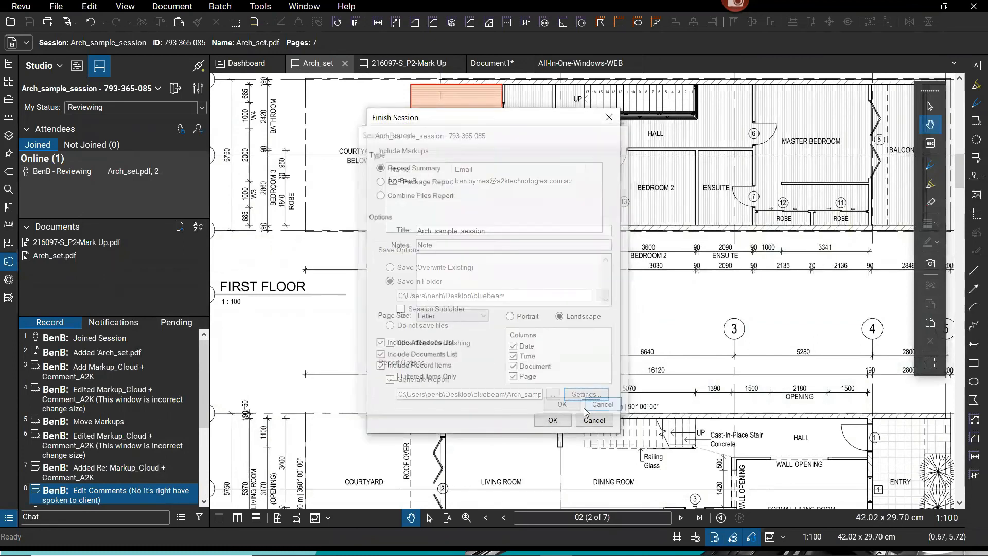
left_click(554, 419)
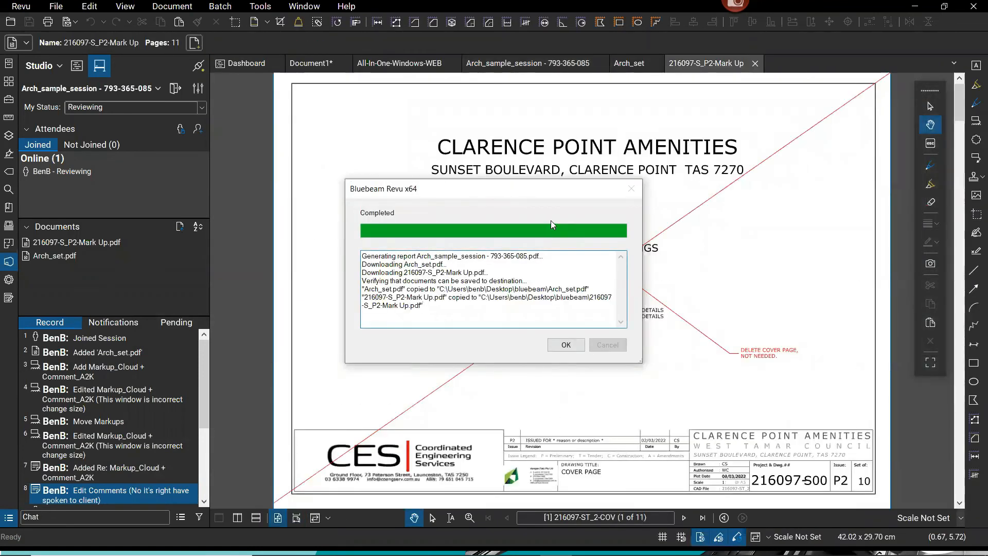
Close the Completed message and bring the Arch_set cover sheet back into view.
left_click(566, 344)
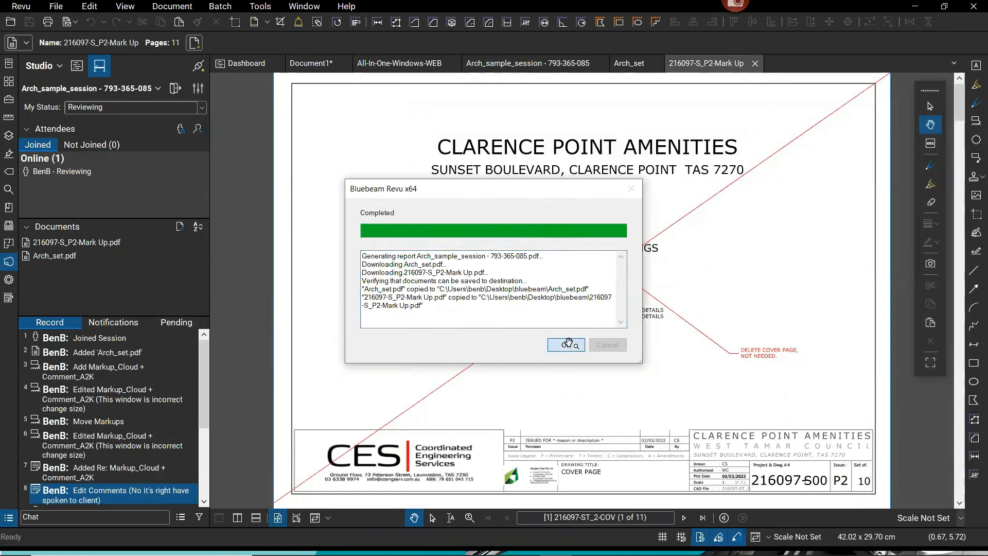
left_click(627, 64)
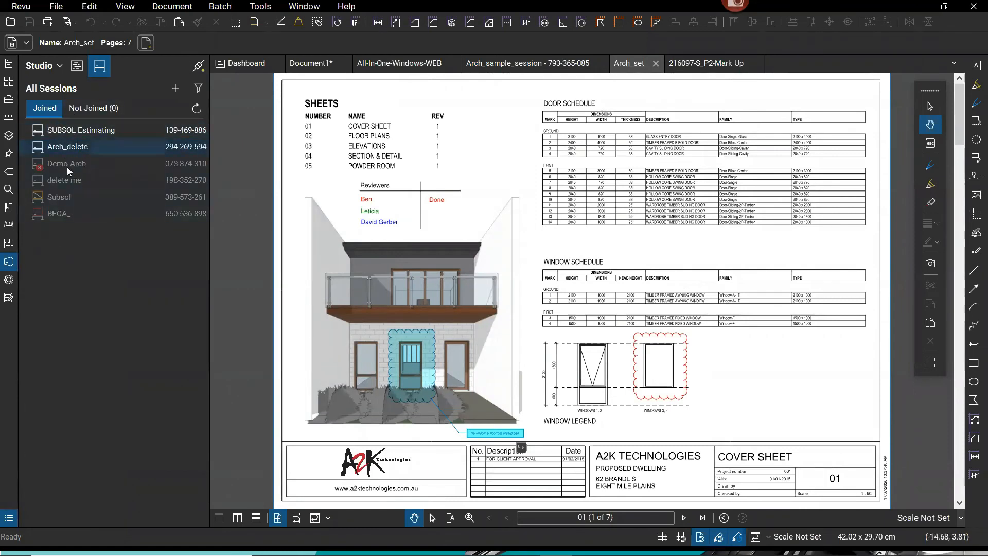
mouse_move(80, 201)
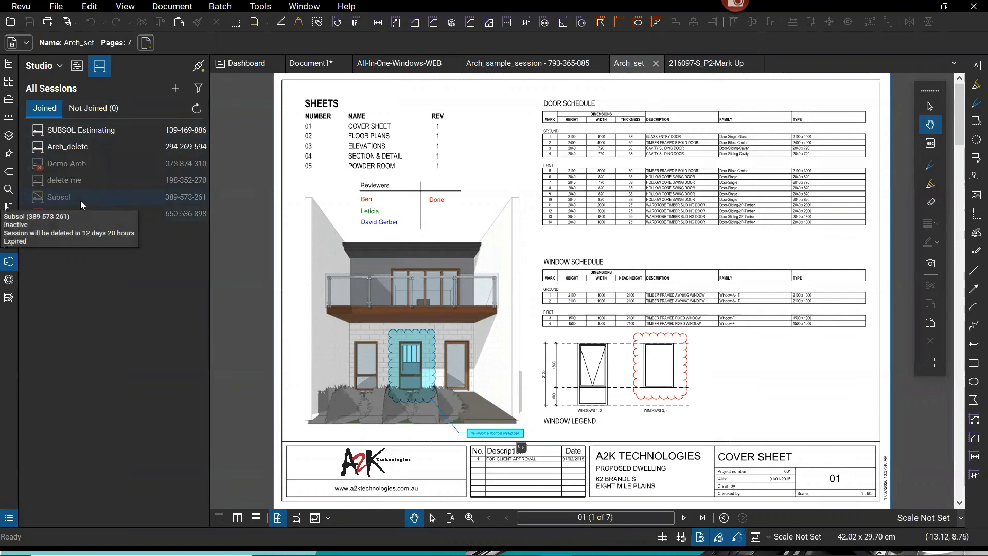
Open the generated Arch_sample_session record report and scroll through its entries.
left_click(496, 64)
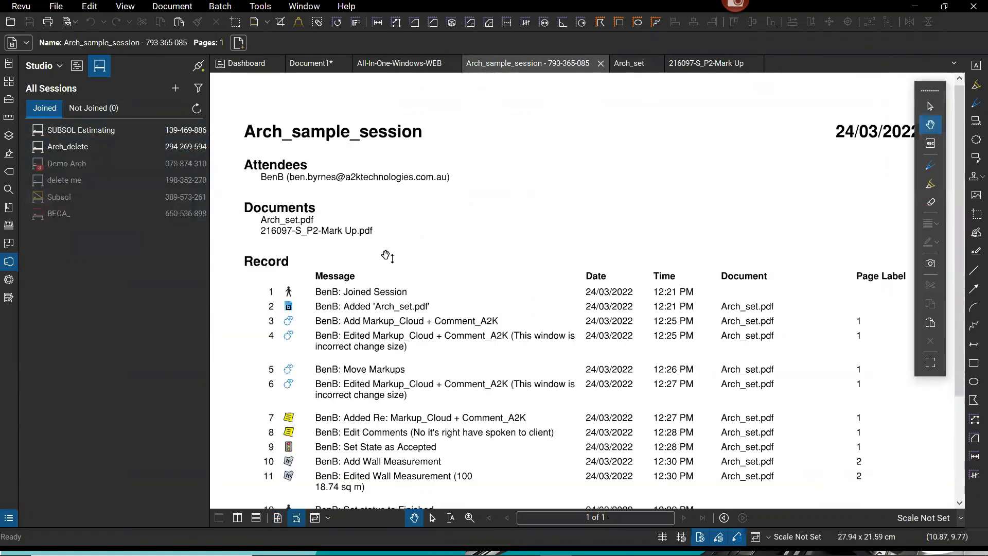
left_click(429, 192)
key("ctrl")
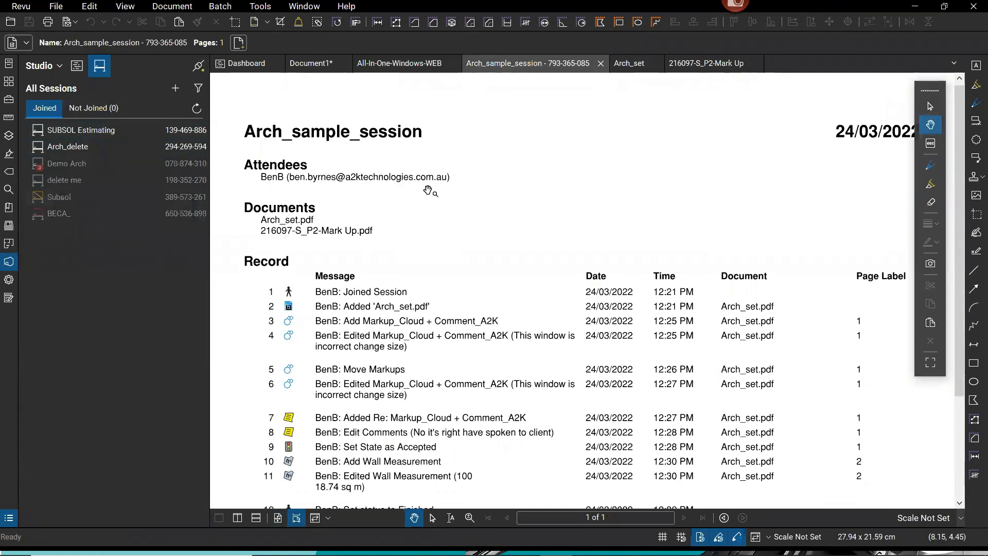
scroll(428, 192, "down", 1)
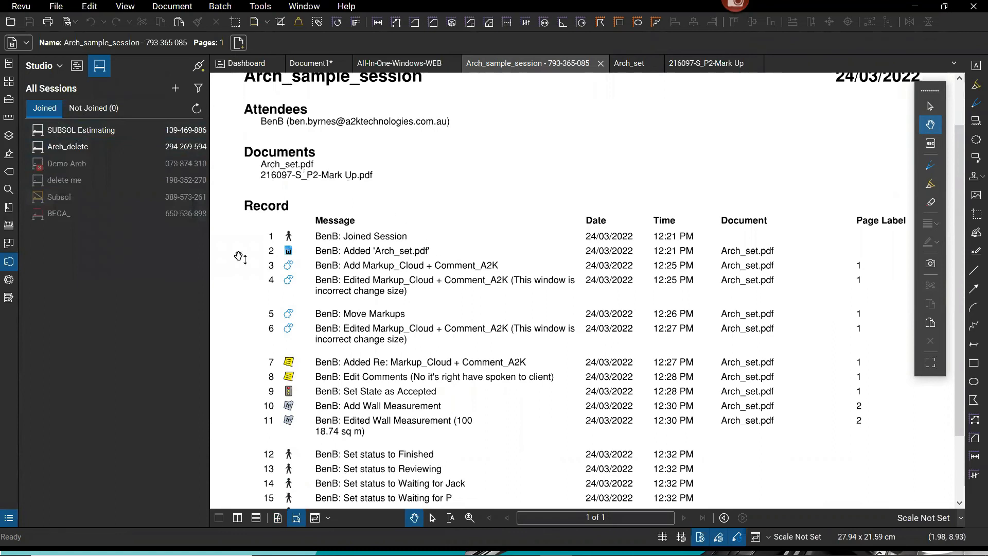
scroll(290, 231, "down", 1)
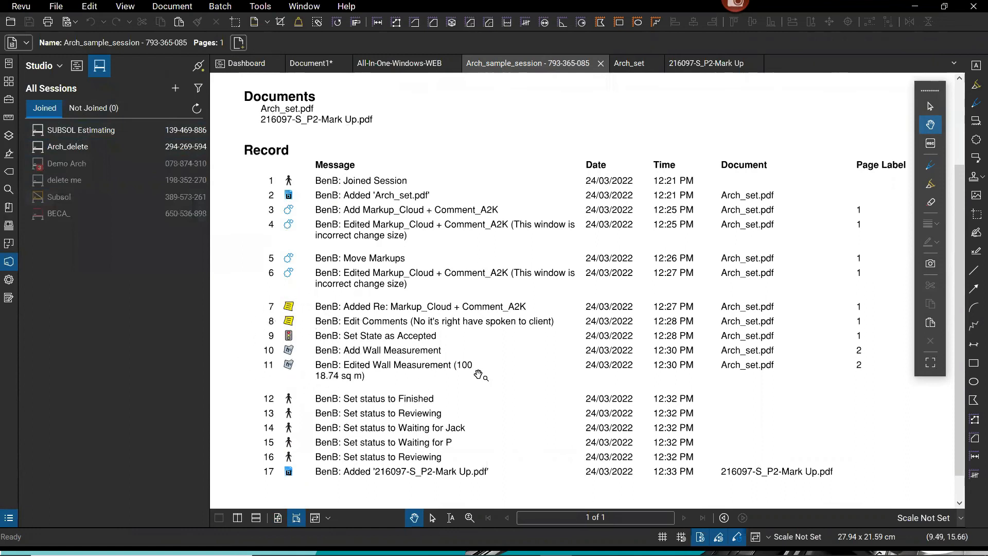
Finish checking the report's 17 record entries, then show the Dashboard project's dashboards folder.
left_click(321, 381)
scroll(494, 309, "down", 1)
scroll(669, 406, "up", 1)
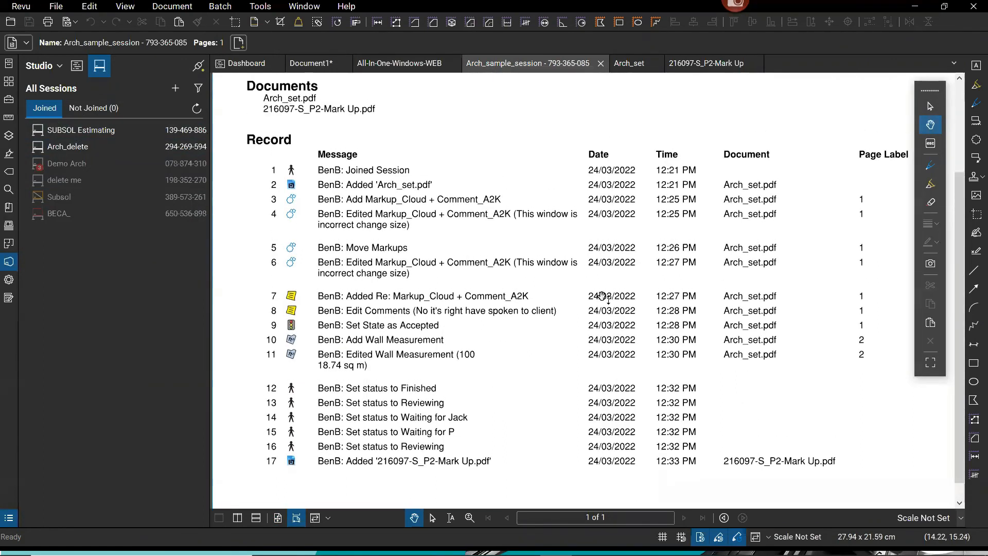
scroll(569, 330, "up", 5)
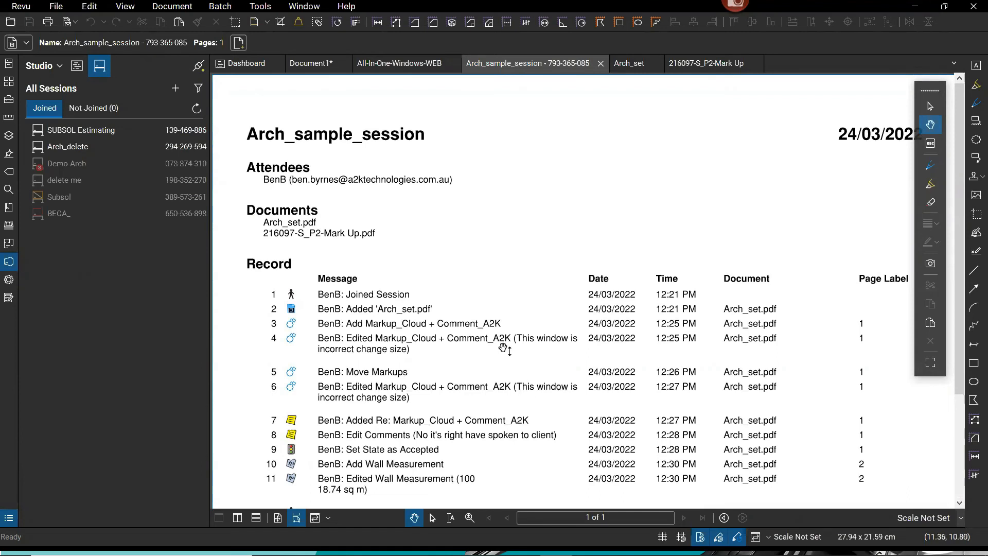
left_click_drag(519, 437, 534, 341)
scroll(534, 341, "down", 1)
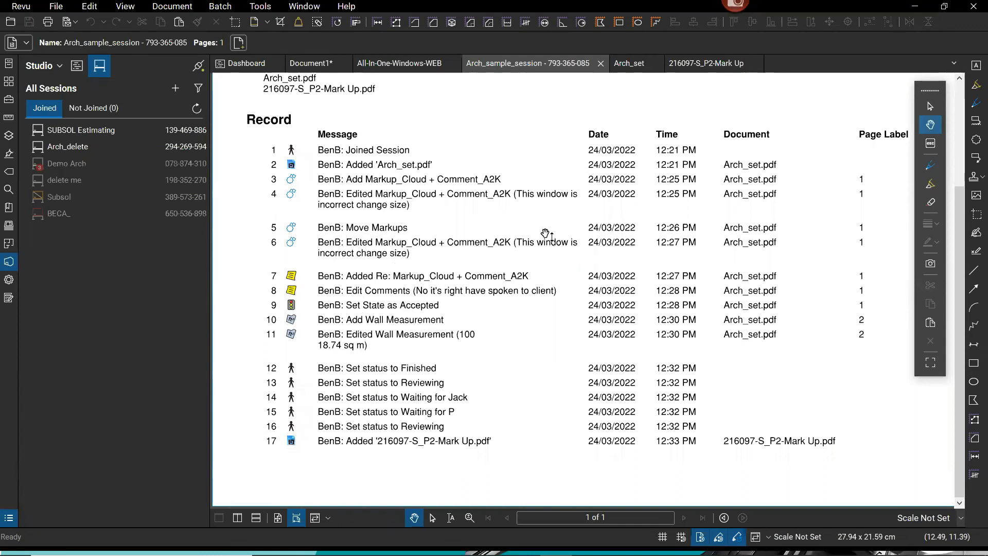
left_click(247, 67)
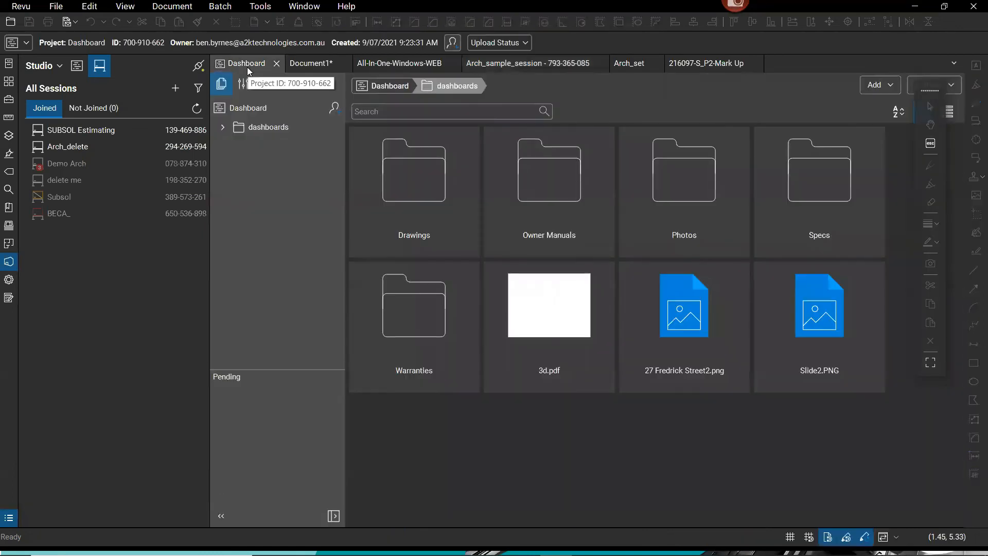
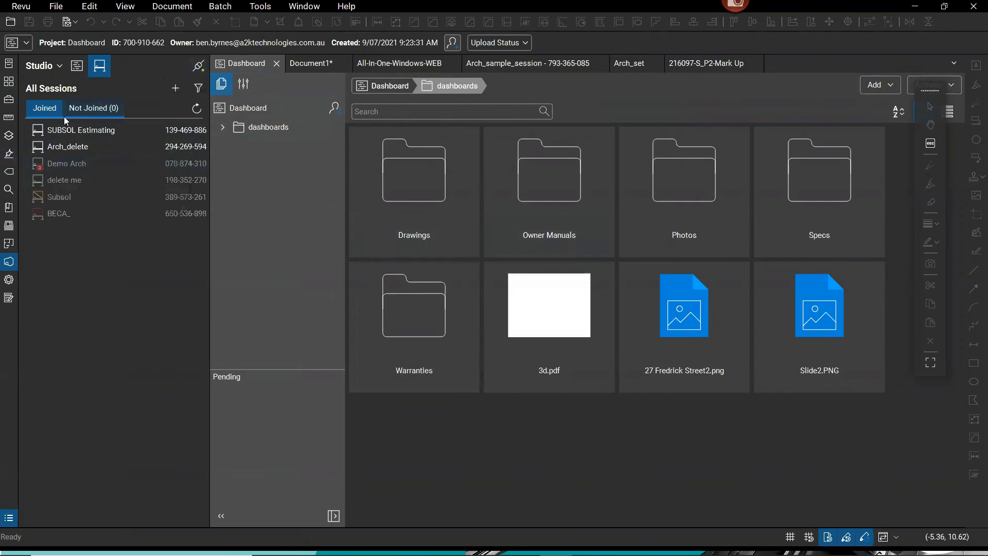
Join the Arch_delete session and enlarge page 2's floor plans with the Markups List open.
double_click(68, 149)
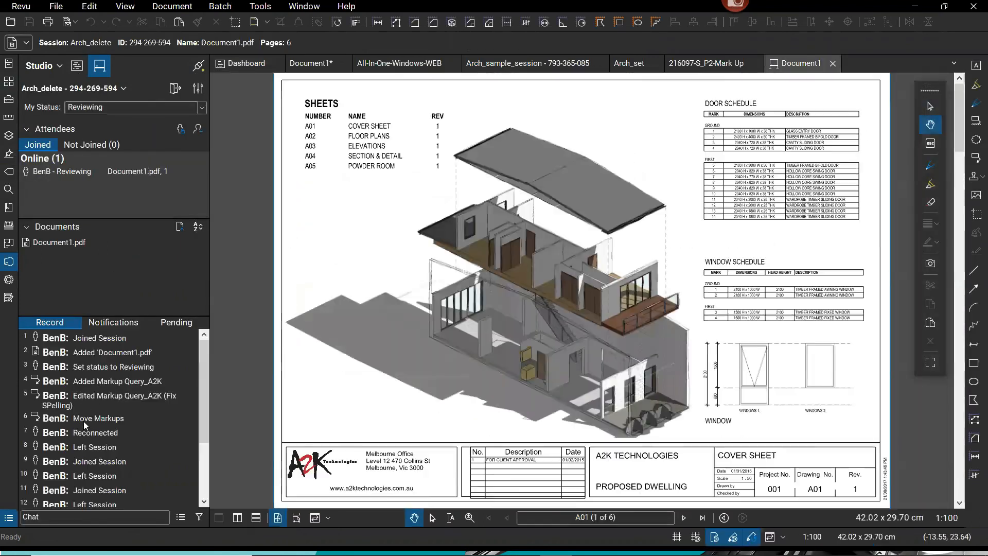
left_click(959, 479)
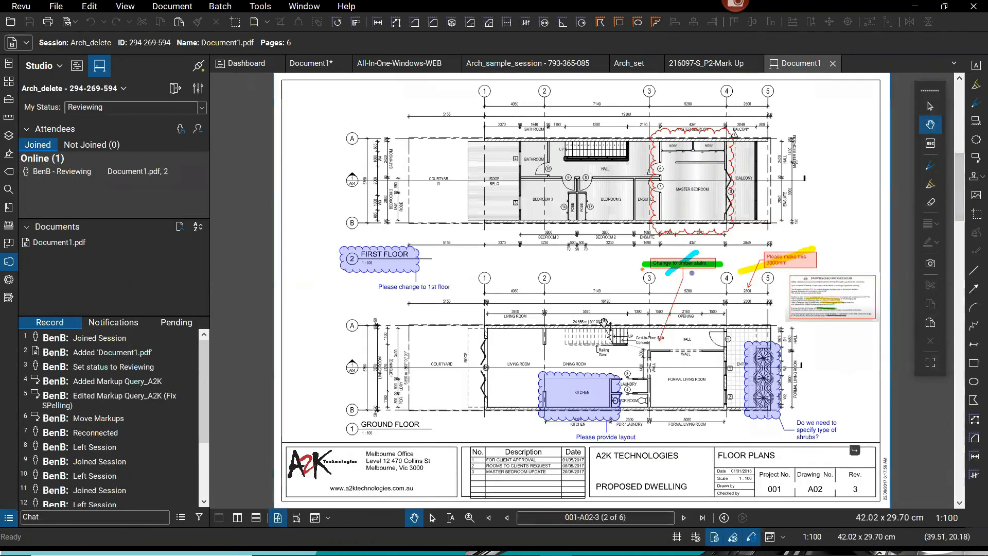
scroll(605, 322, "up", 3)
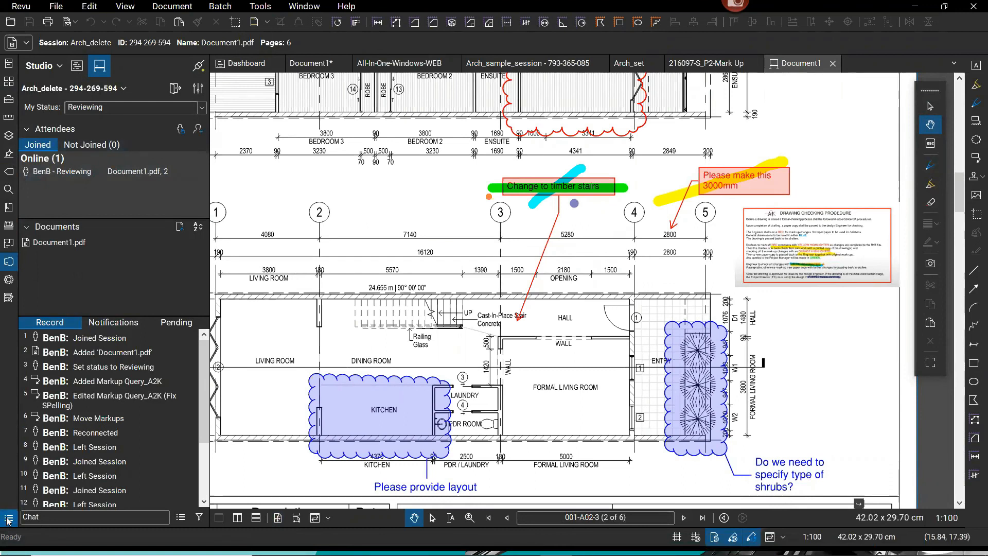
left_click(8, 517)
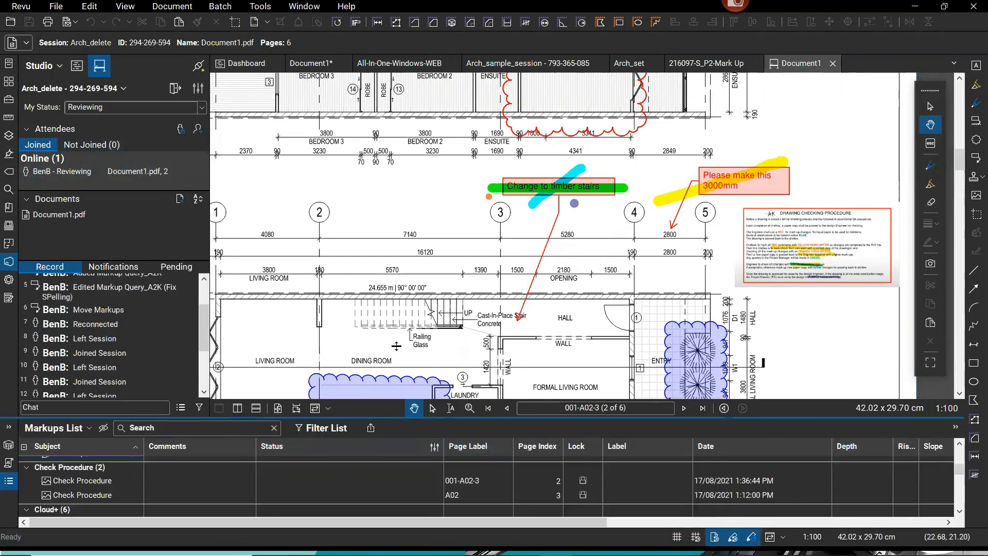
Review the Cloud+ rows, close the Markups List, and select the green highlight over the stairs note.
left_click_drag(396, 346, 396, 286)
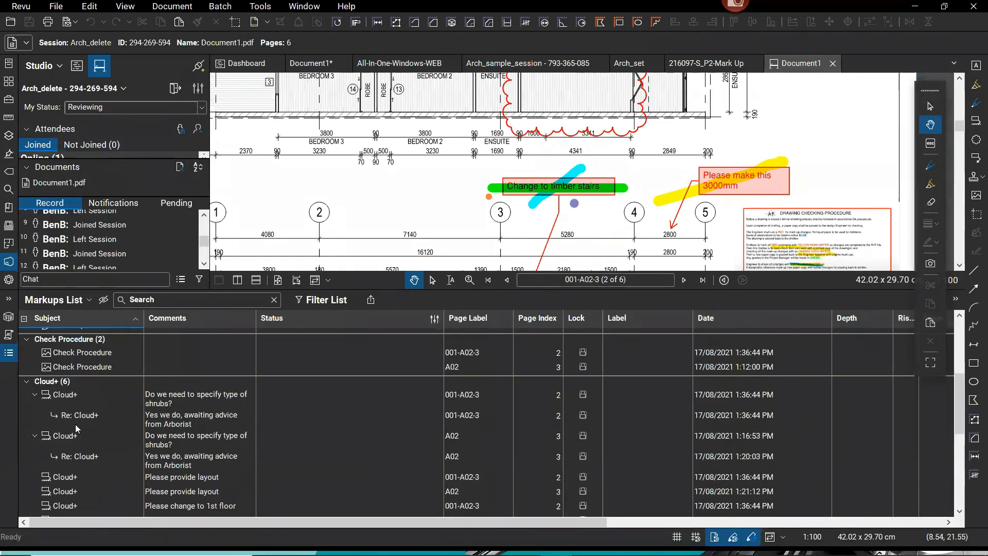
left_click(11, 355)
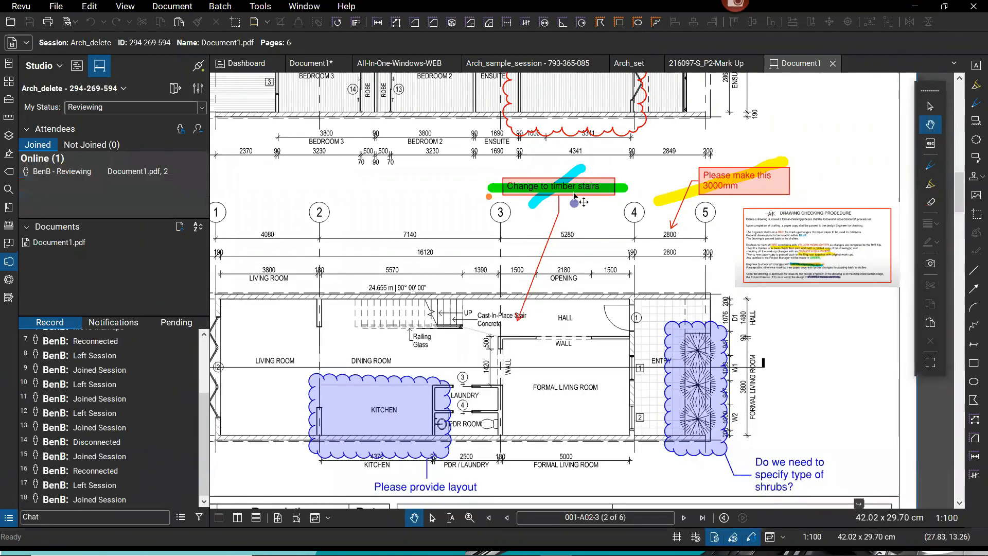
left_click(546, 185)
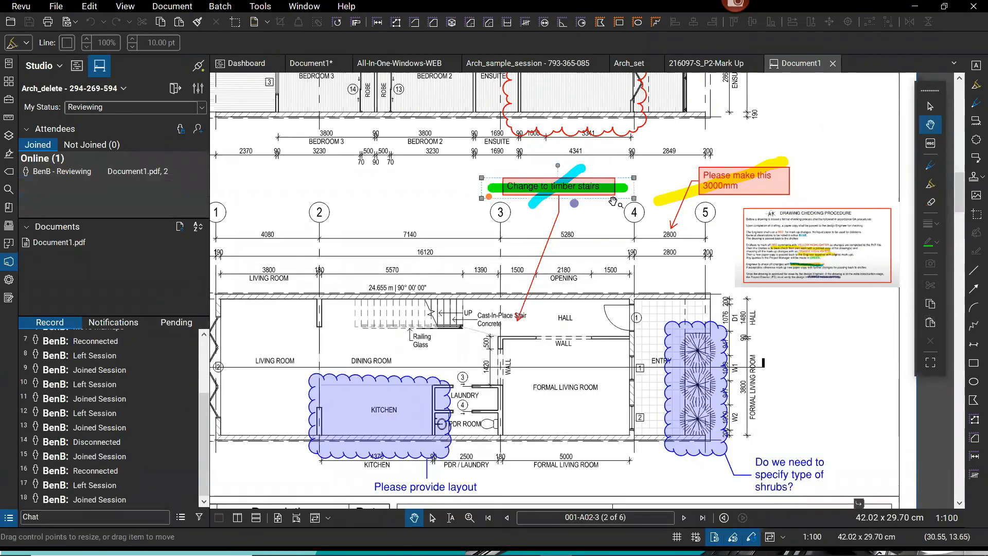
left_click(632, 201)
left_click_drag(632, 201, 615, 210)
left_click(608, 198)
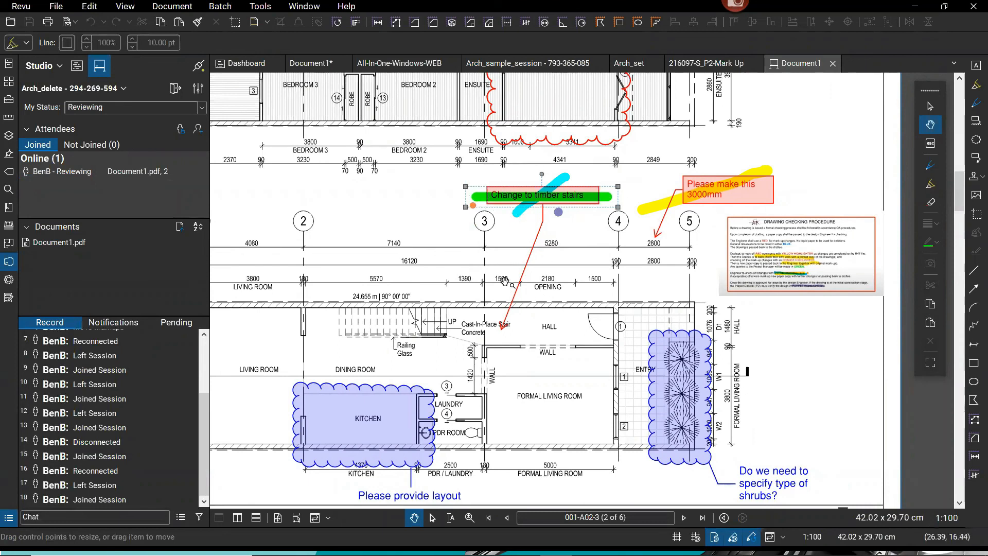
Take the Studio session offline via the Work Offline dialog and nudge the floor plan view.
left_click(198, 67)
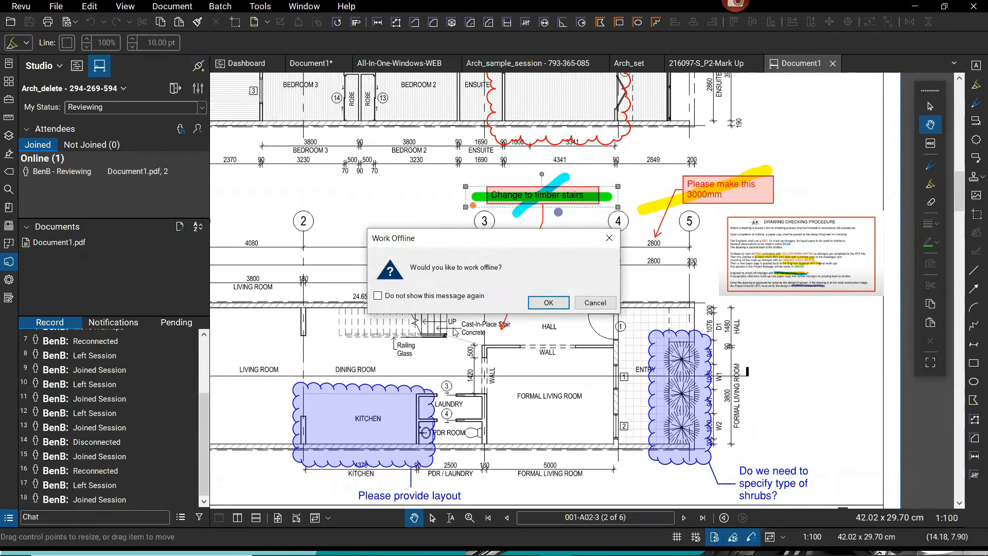
left_click(547, 304)
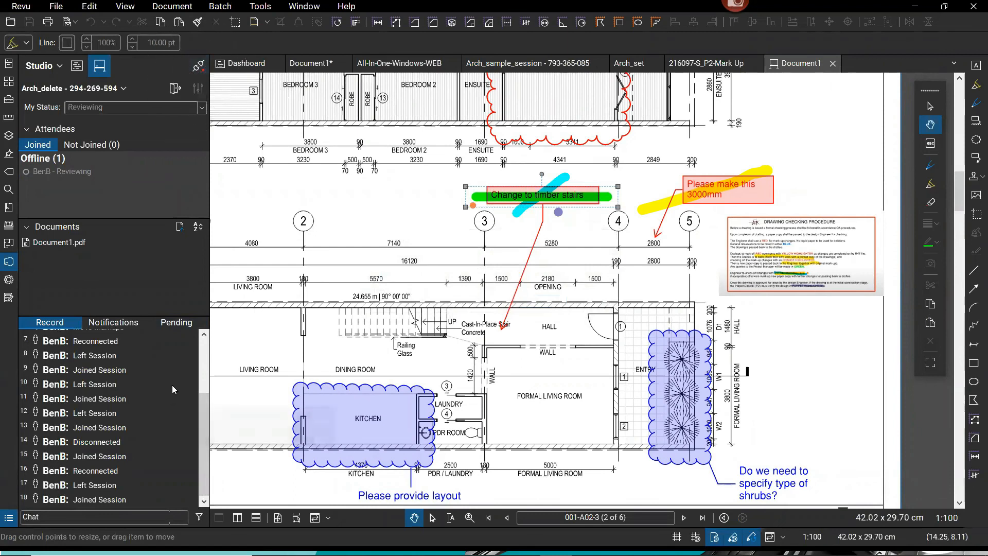
scroll(202, 356, "up", 3)
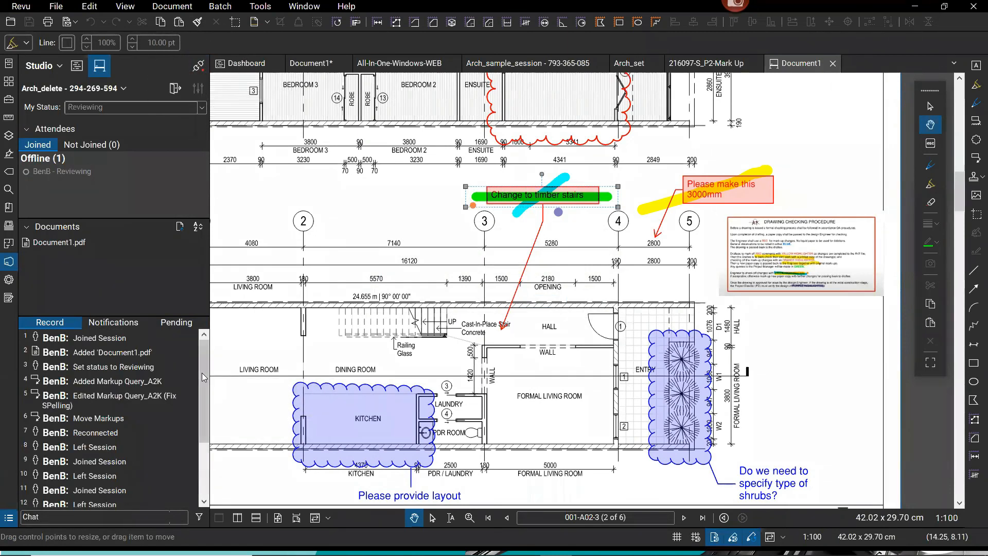
scroll(181, 464, "down", 3)
left_click_drag(773, 393, 784, 393)
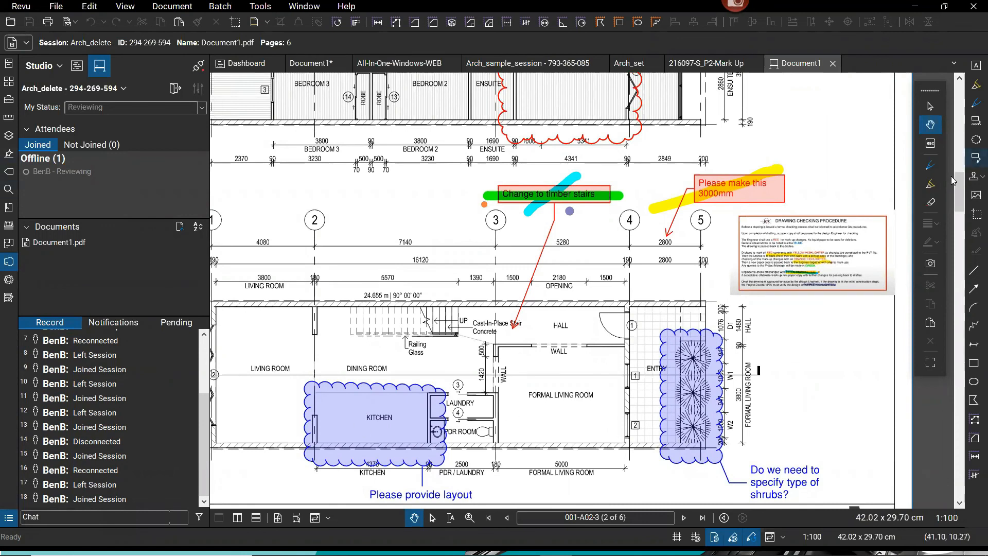
Attempt a plain cloud near grid bubble 2, then cancel the unfinished cloud.
left_click(976, 140)
left_click(296, 202)
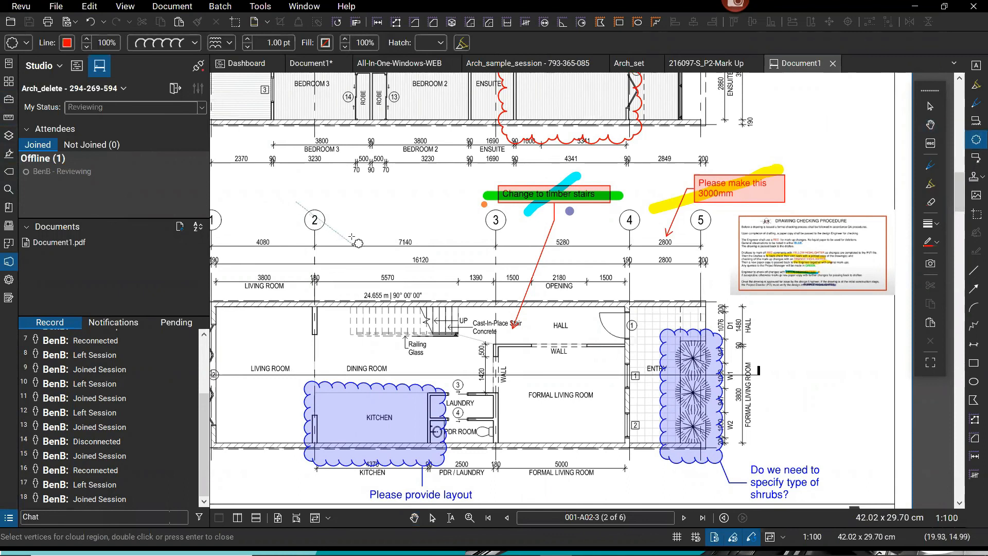
left_click(326, 205)
key("Escape")
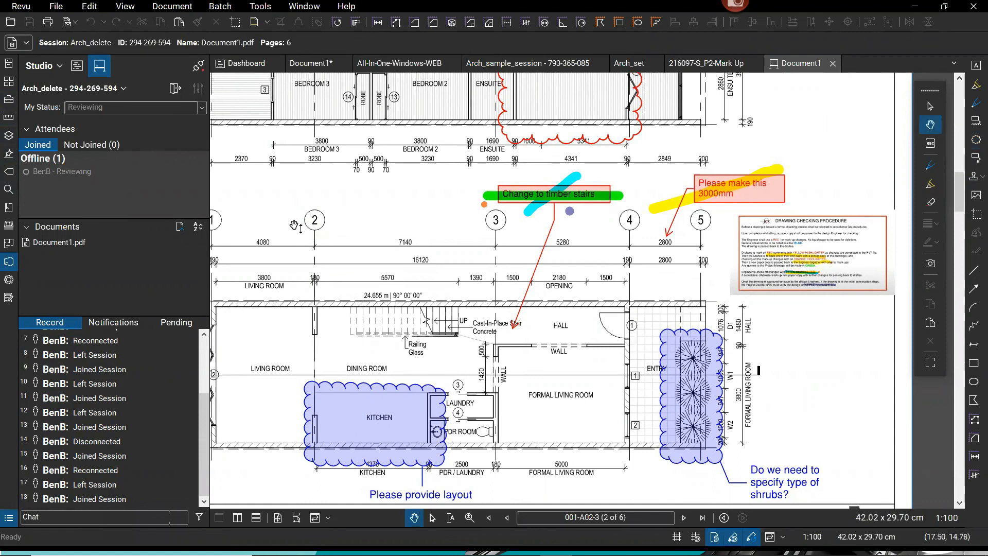
left_click(975, 141)
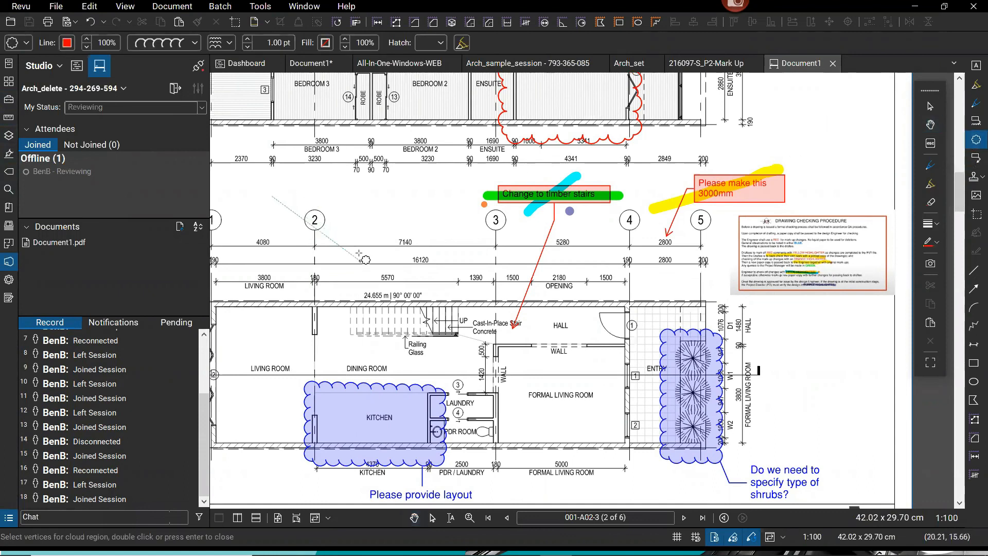
key("Escape")
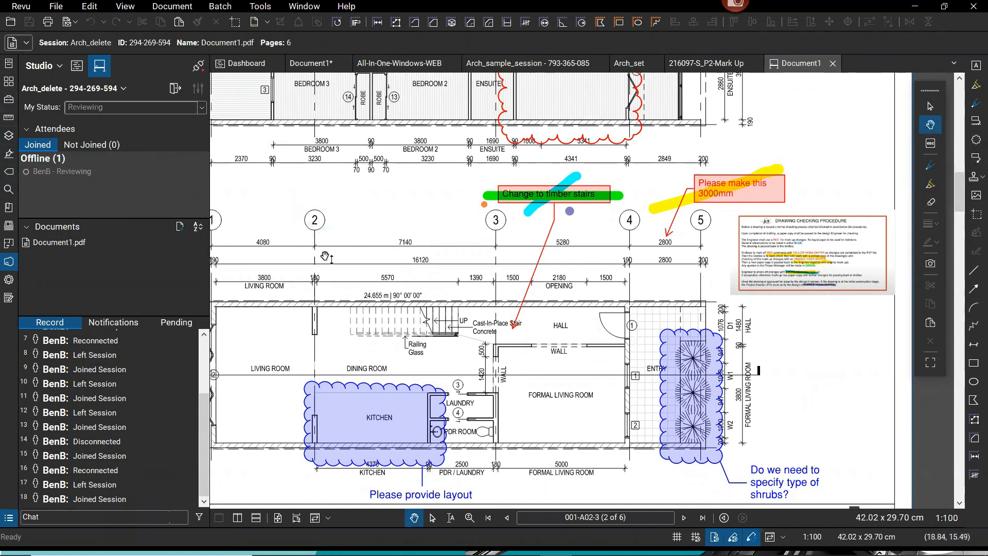
Draw a Cloud+ from the Tool Chest around grid bubble 2 with callout text 'Change to B'.
left_click(10, 102)
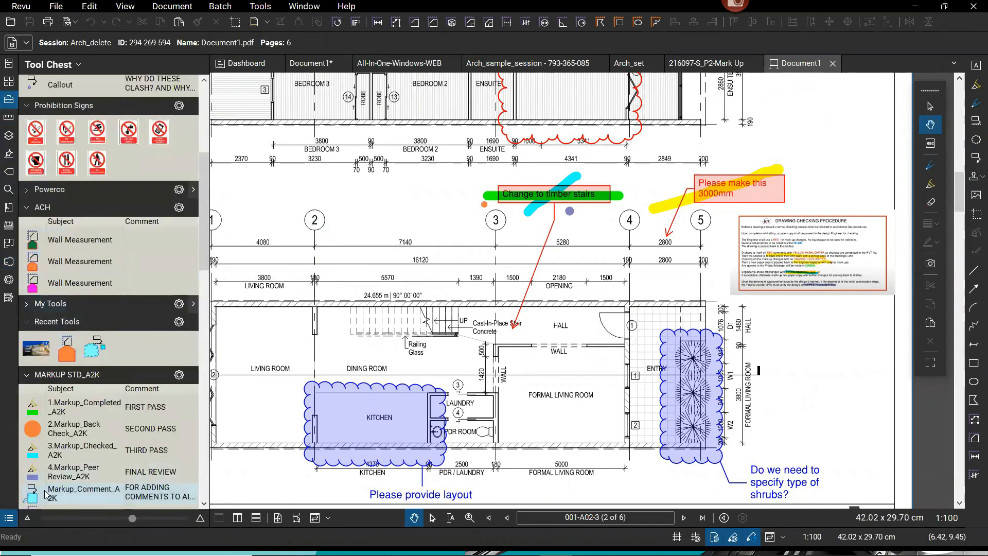
scroll(108, 474, "down", 5)
left_click(28, 340)
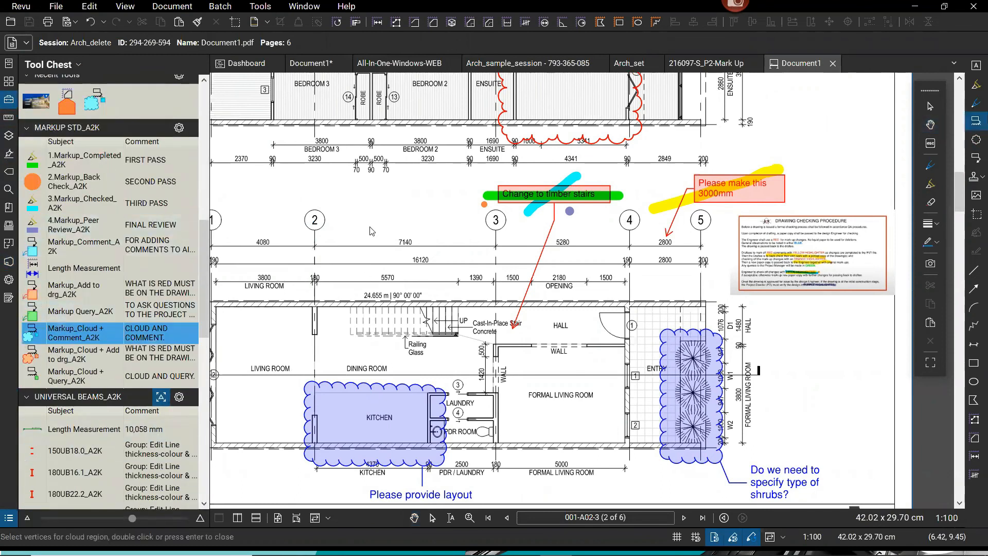
left_click(293, 202)
left_click(336, 247)
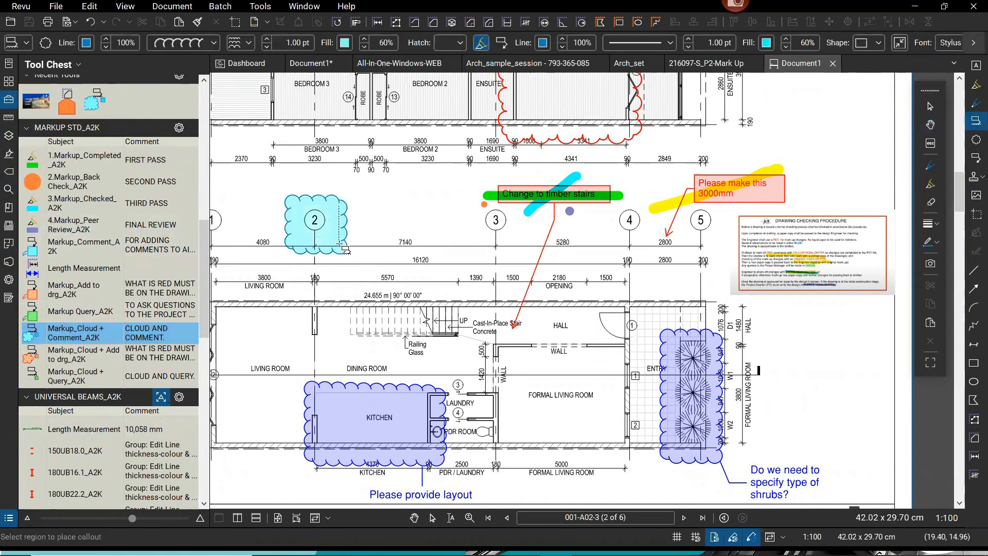
left_click(365, 274)
type("Change to B")
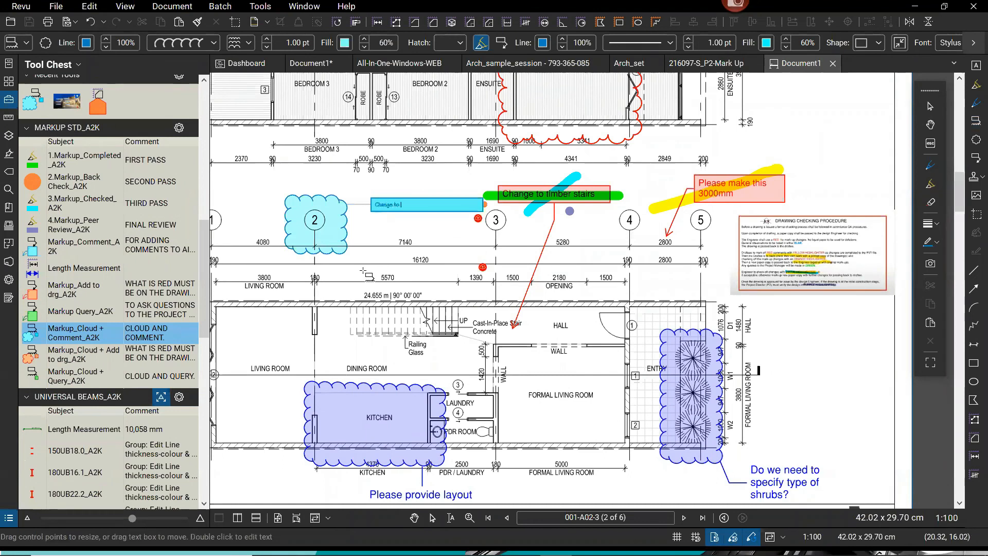
key("Escape")
key("Escape")
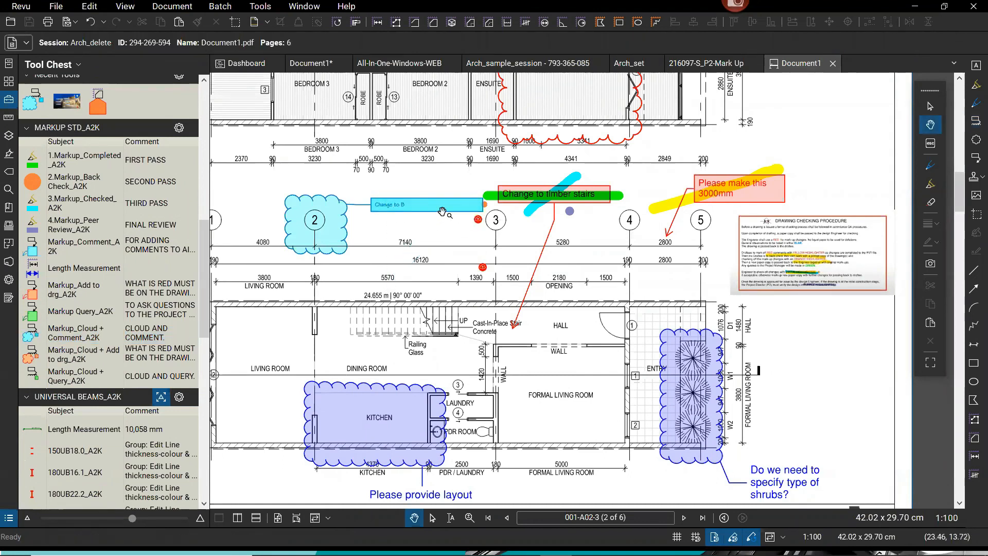
Narrow the 'Change to B' callout box, frame the cloud, and show the Studio session panel.
left_click(482, 207)
left_click_drag(483, 205, 412, 205)
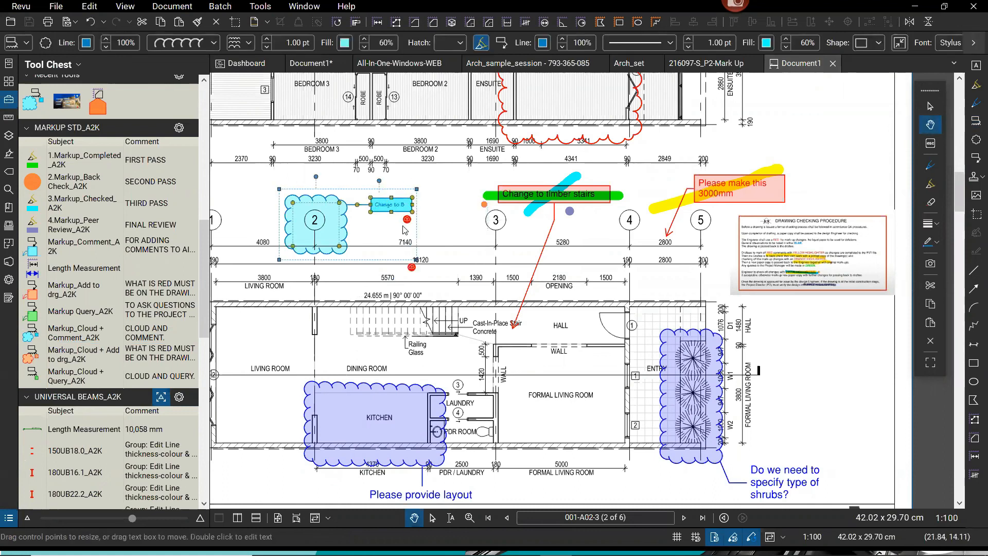
scroll(411, 222, "up", 5)
scroll(412, 199, "down", 1)
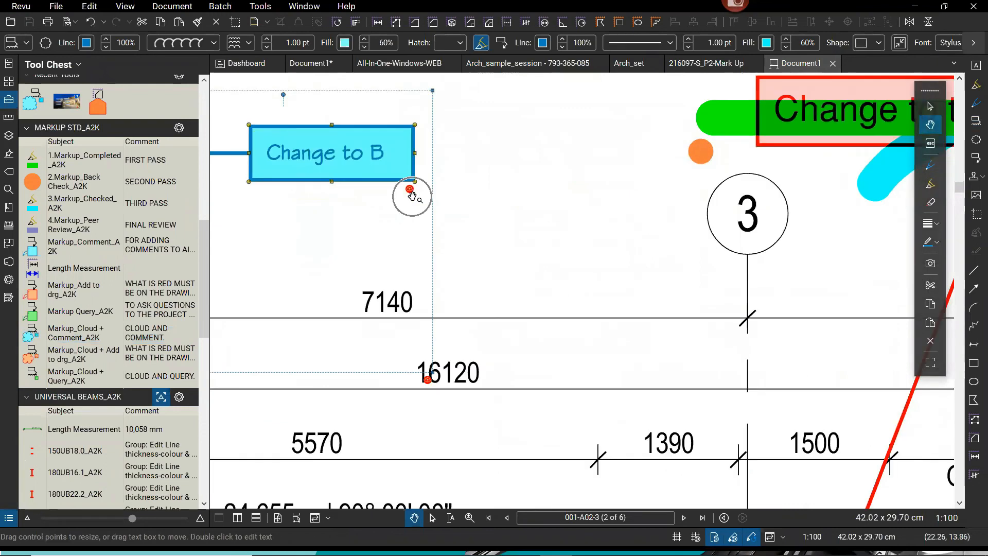
scroll(409, 199, "down", 3)
scroll(408, 199, "down", 1)
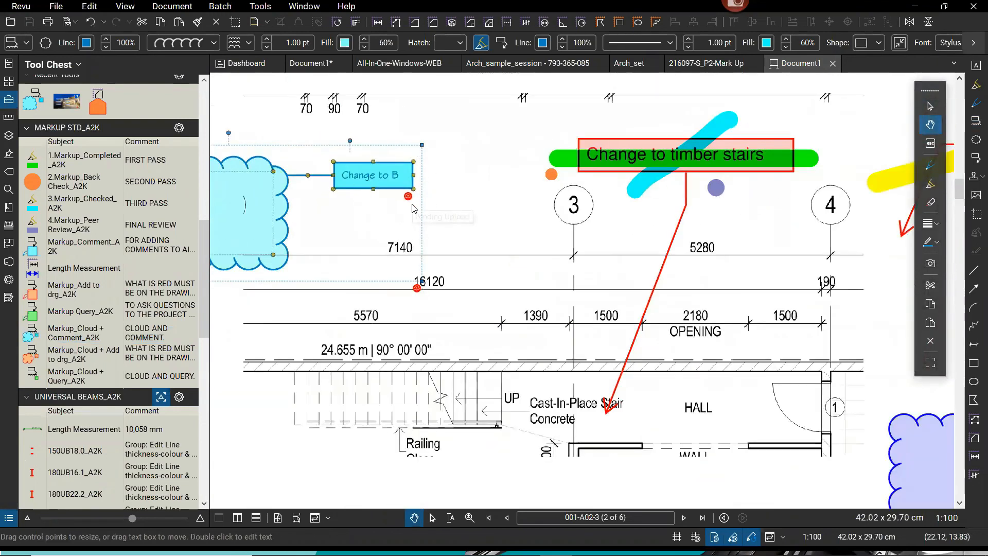
key("ctrl")
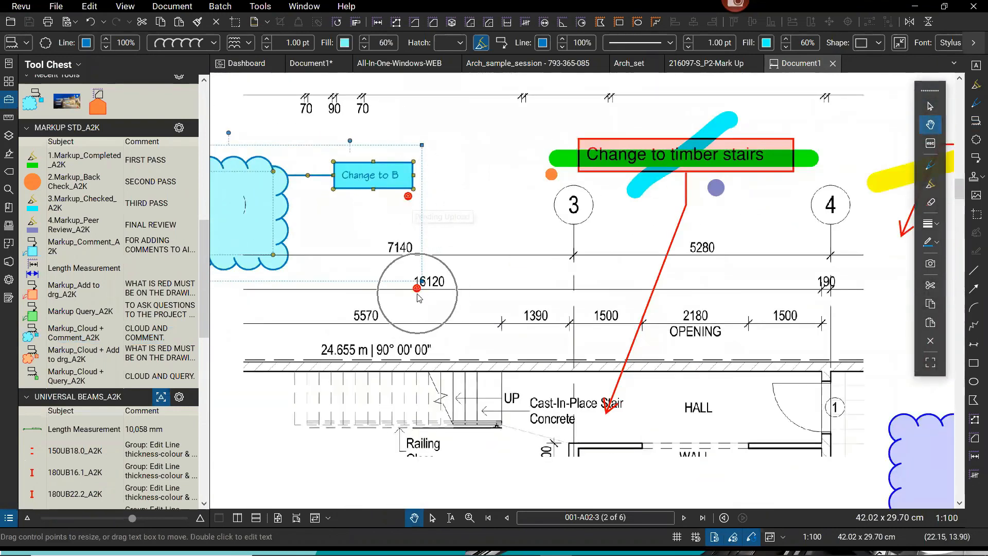
left_click_drag(369, 325, 515, 329)
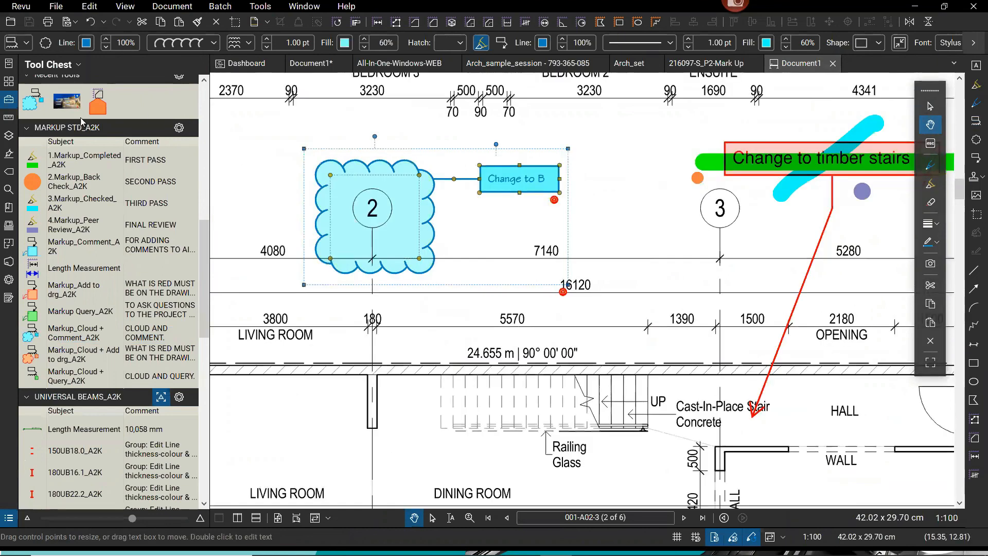
scroll(103, 206, "up", 5)
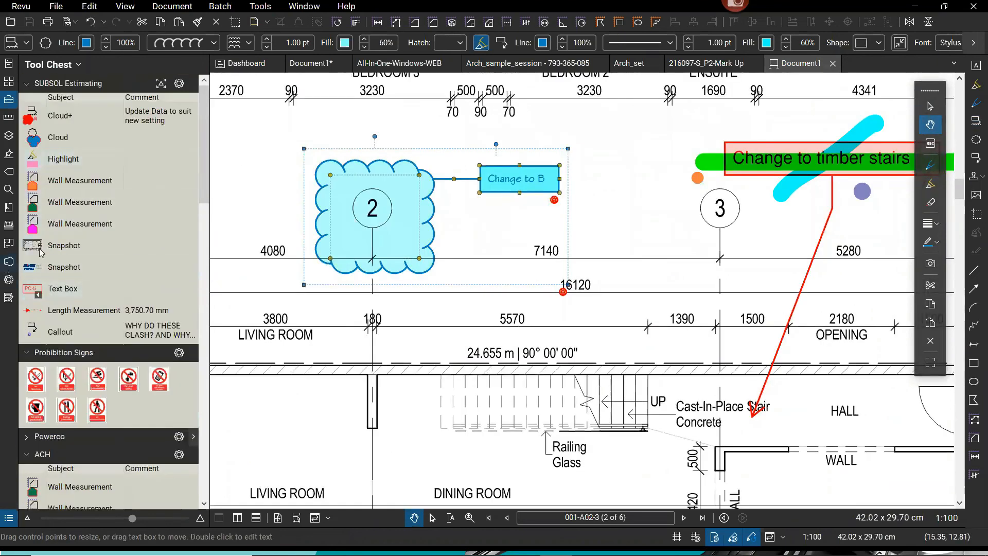
left_click(8, 261)
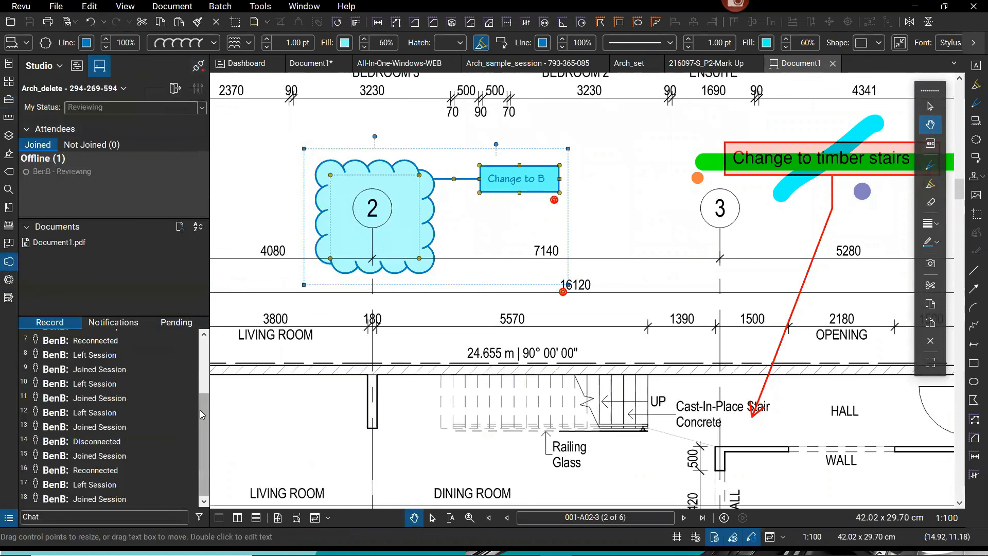
Check the pending 'Change to B' markup under Pending, then reconnect the session so it syncs.
left_click(177, 322)
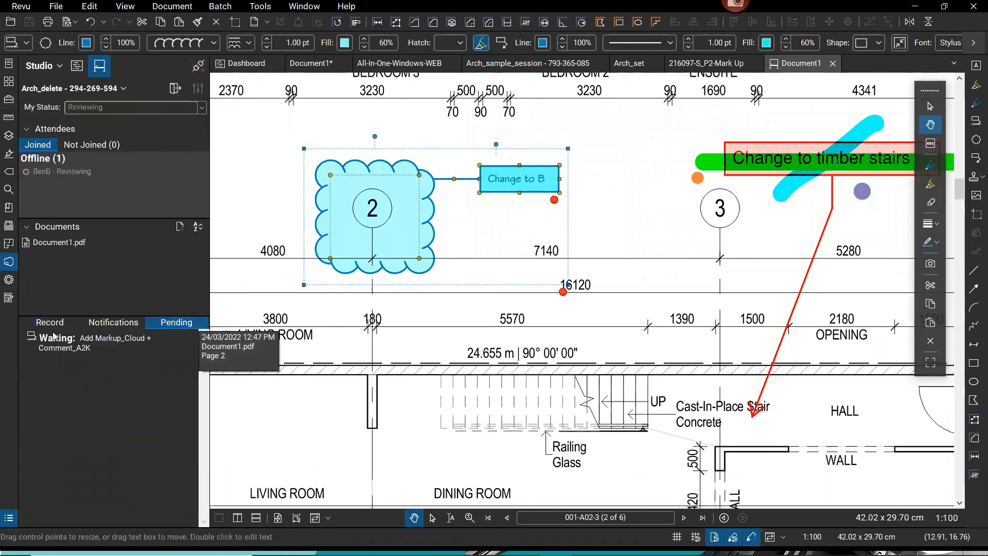
left_click(70, 323)
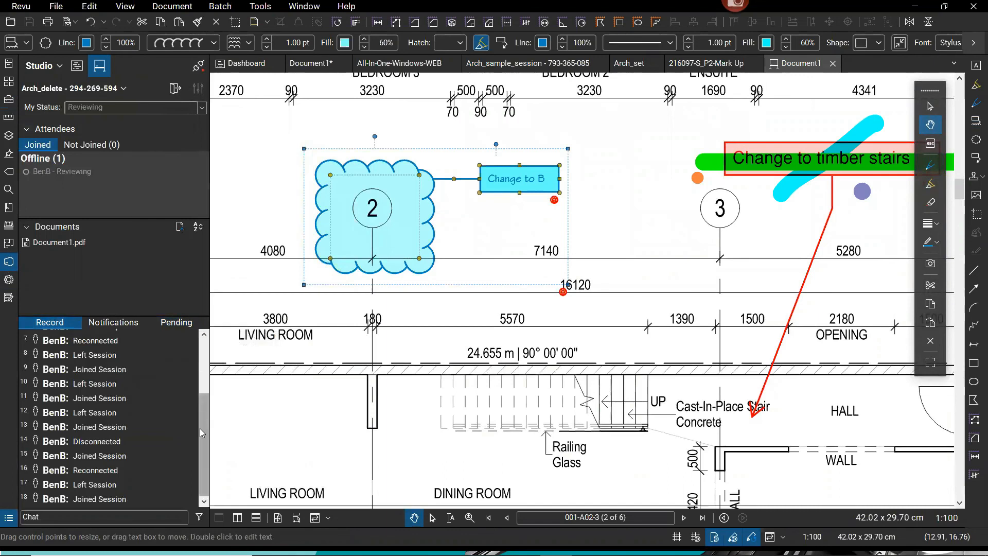
left_click(177, 324)
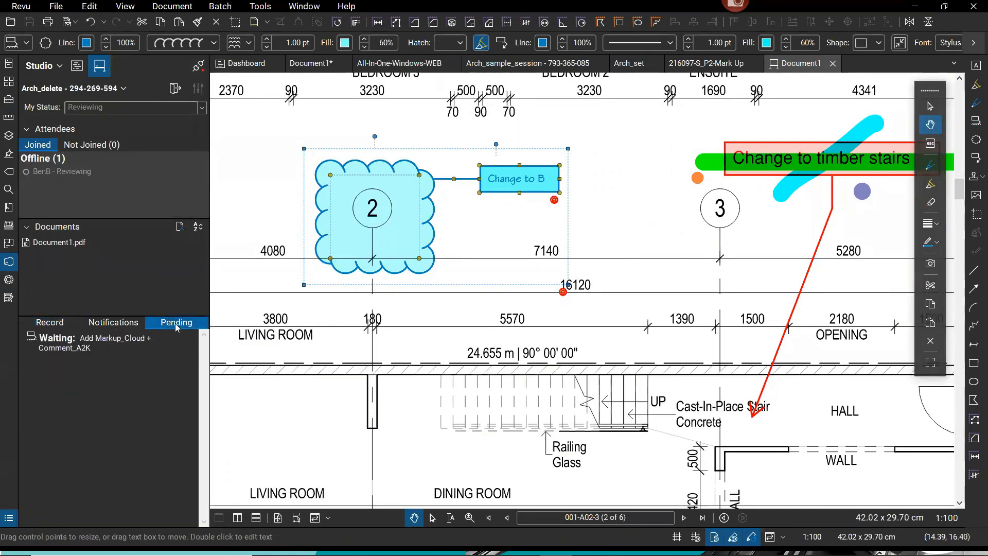
left_click(201, 66)
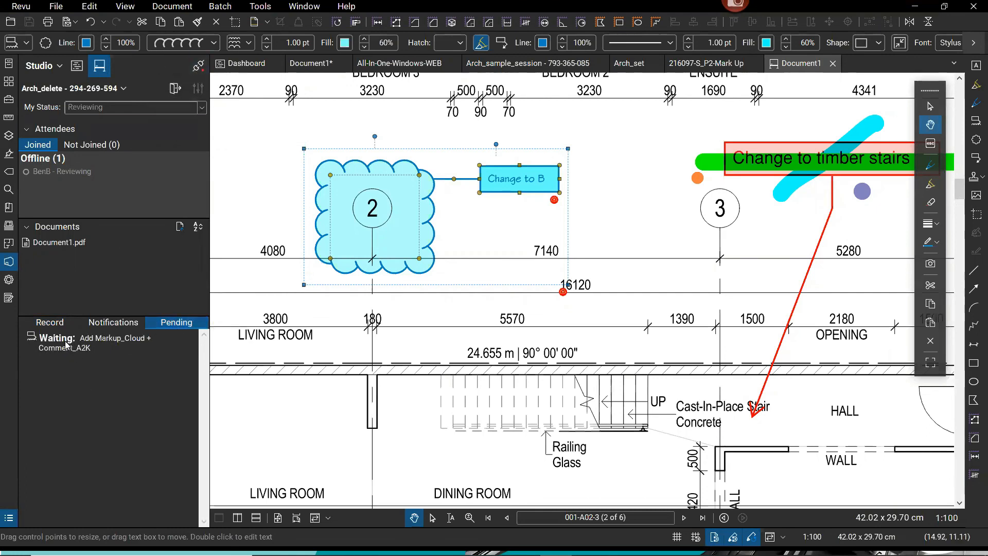
left_click(50, 322)
left_click(80, 504)
left_click(200, 69)
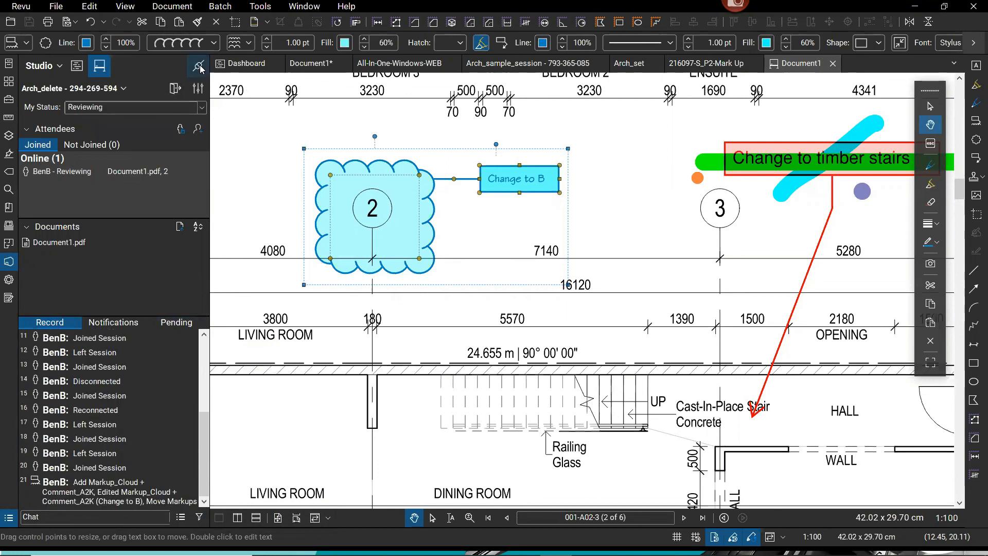
Jump to the synced cloud from record entry 21, confirm No Pending Activity, and check attendee tabs.
left_click(110, 492)
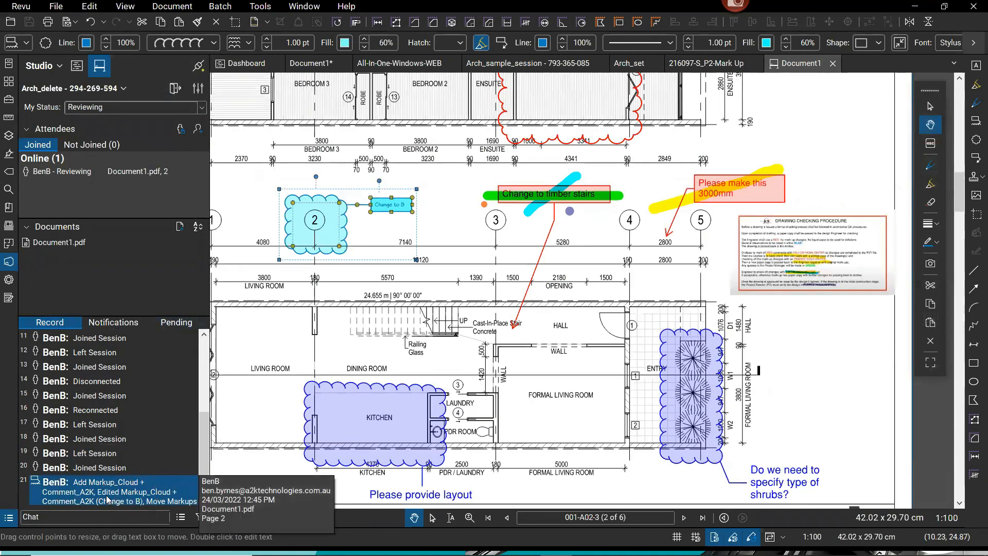
left_click(176, 323)
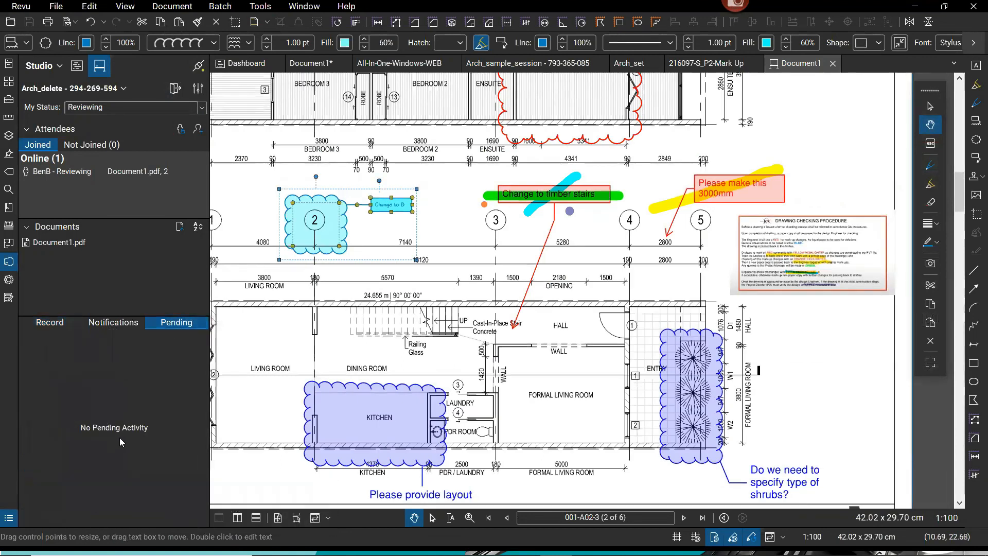
left_click(47, 327)
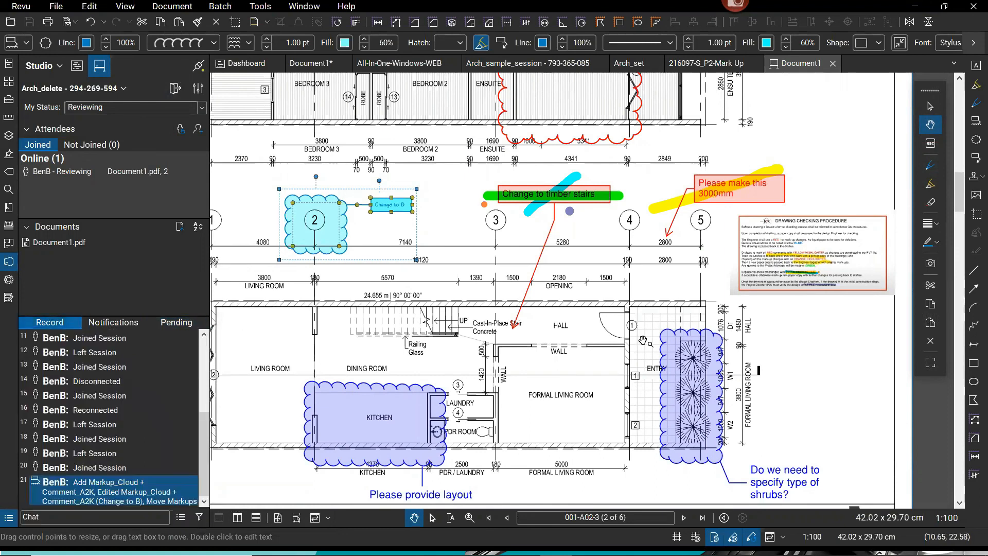
left_click_drag(475, 321, 500, 321)
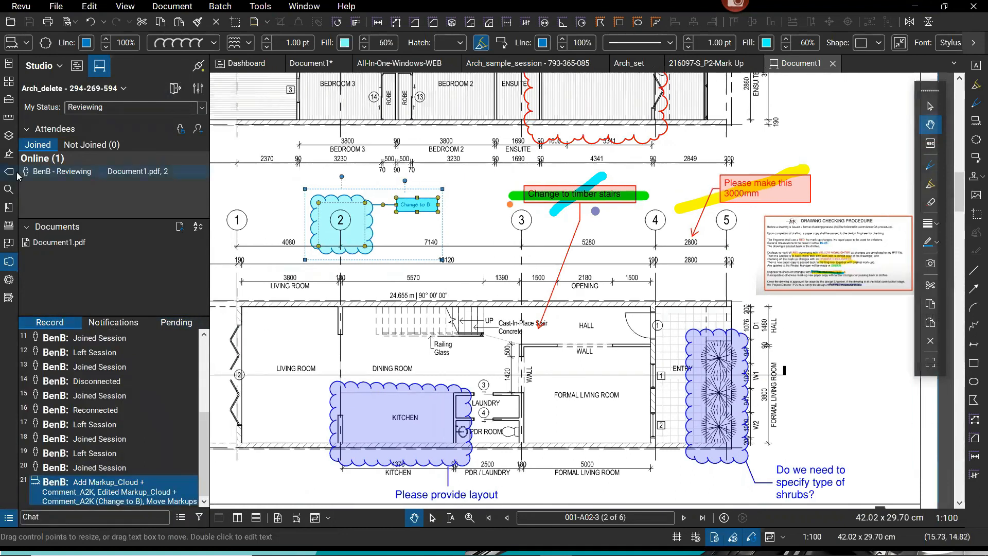
left_click(97, 145)
left_click(55, 144)
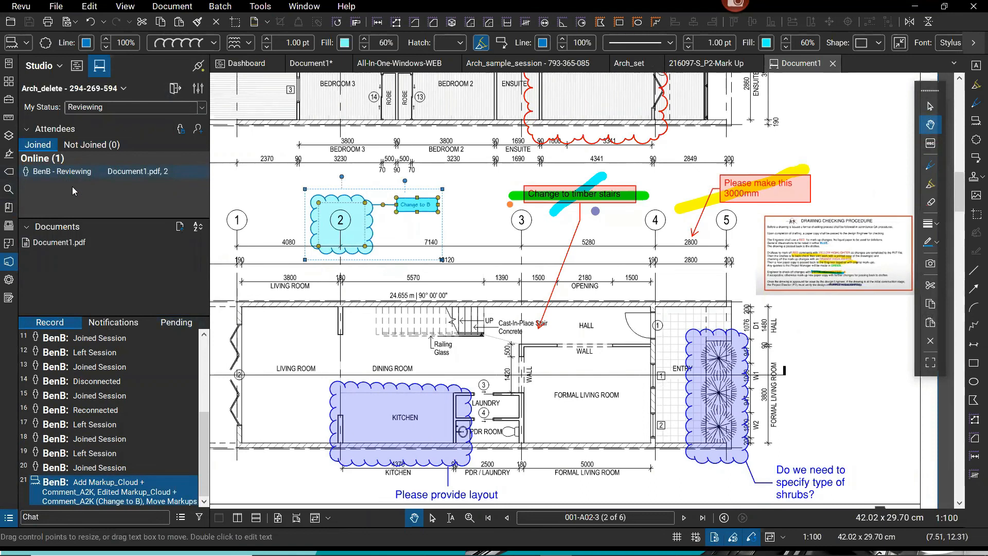
Inspect the context menus of the 'Change to B' cloud and its record entry, then deselect it.
right_click(368, 221)
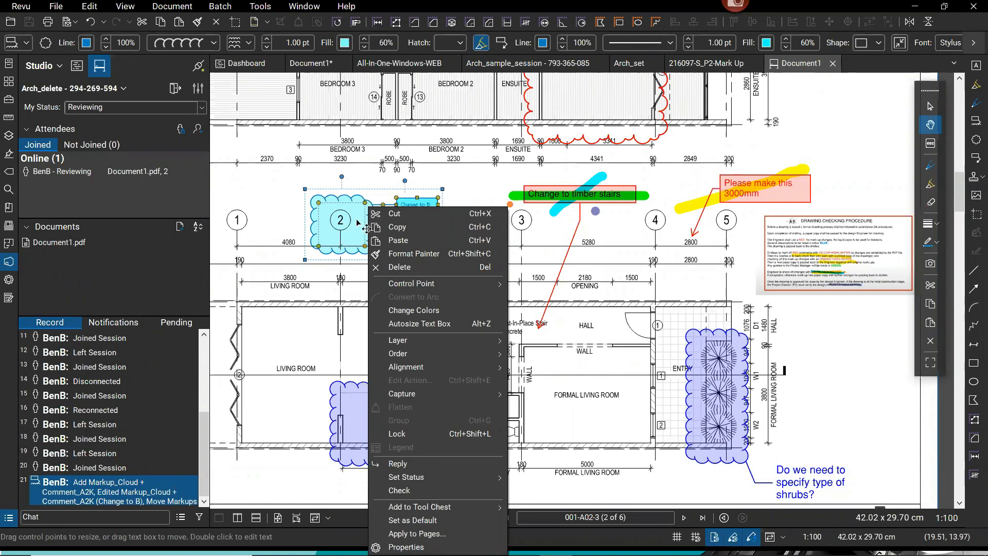
left_click(102, 486)
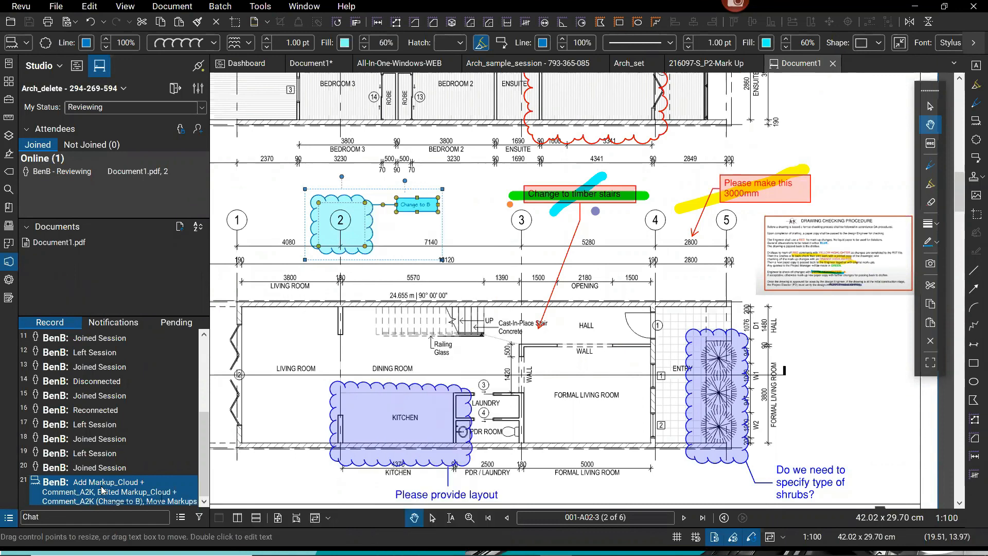
right_click(102, 487)
right_click(75, 491)
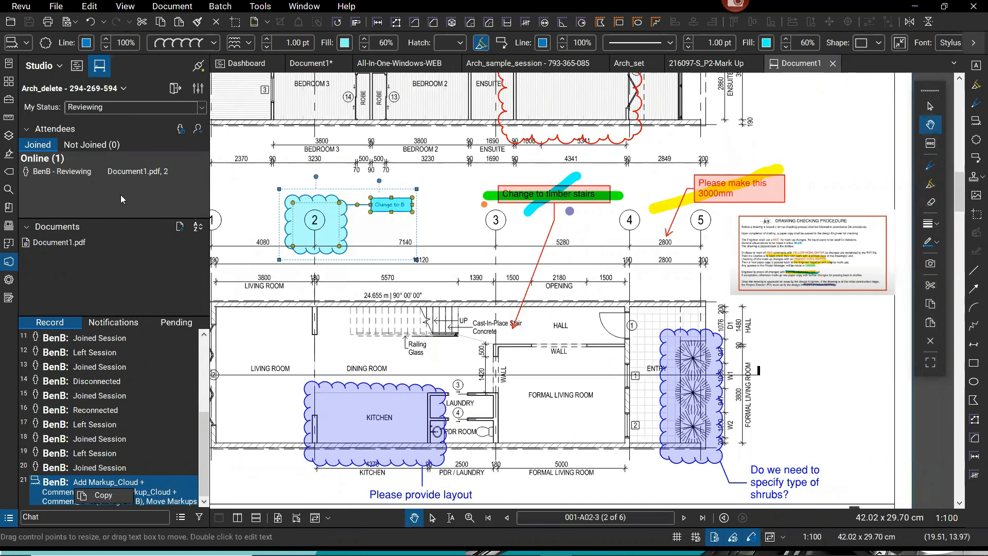
right_click(318, 227)
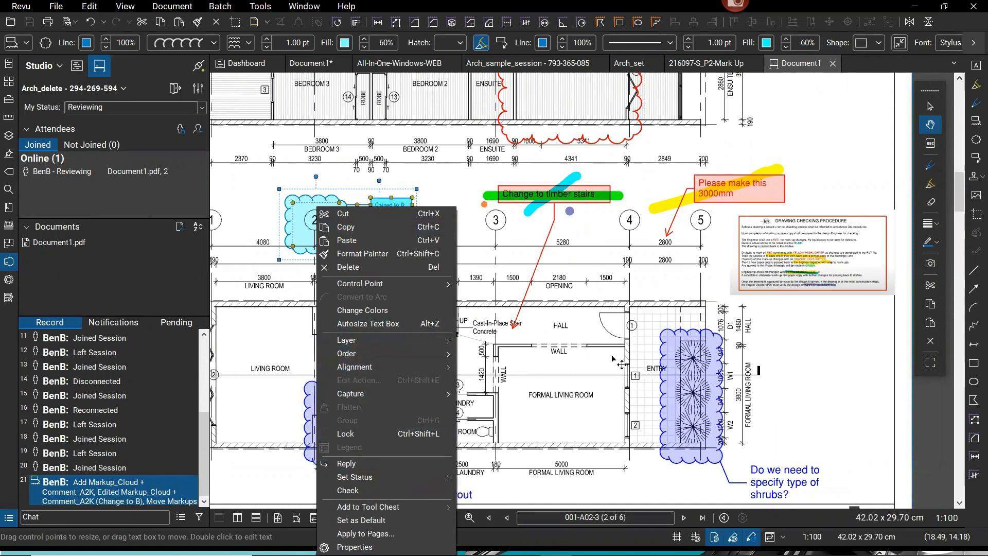
left_click(591, 363)
left_click(525, 357)
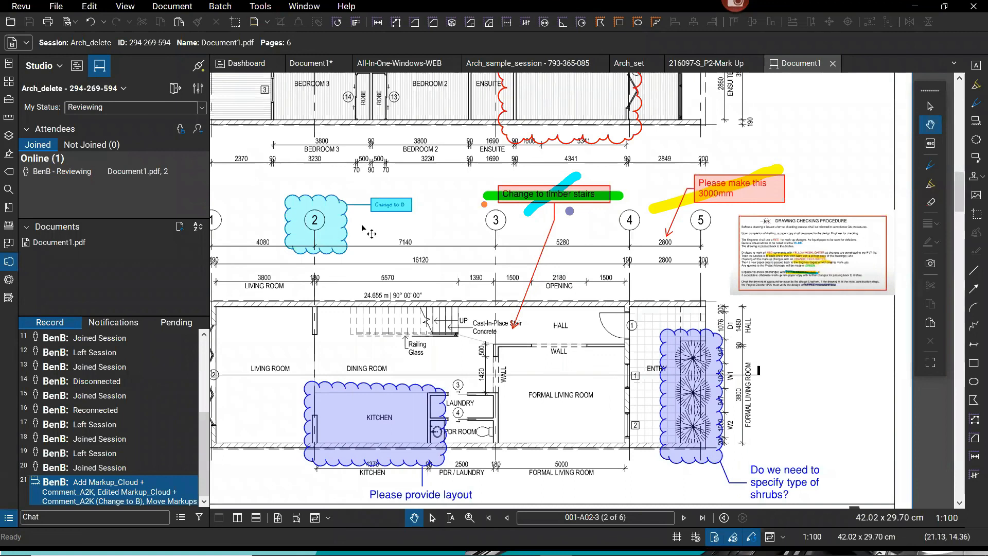
Zoom in on the 'Change to B' callout, zoom back out, and advance to the closing A2K slide.
scroll(467, 203, "up", 1)
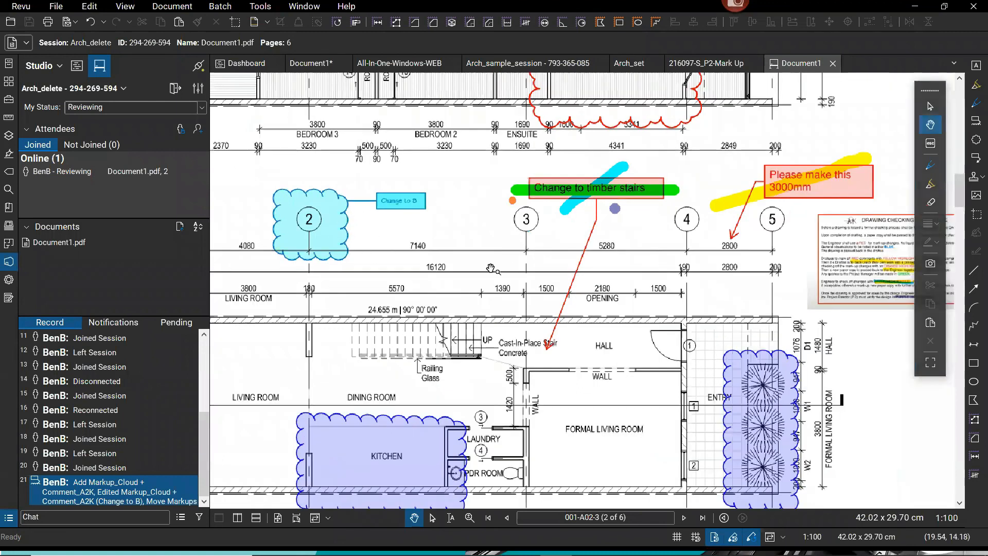
scroll(493, 269, "up", 1)
scroll(528, 217, "up", 2)
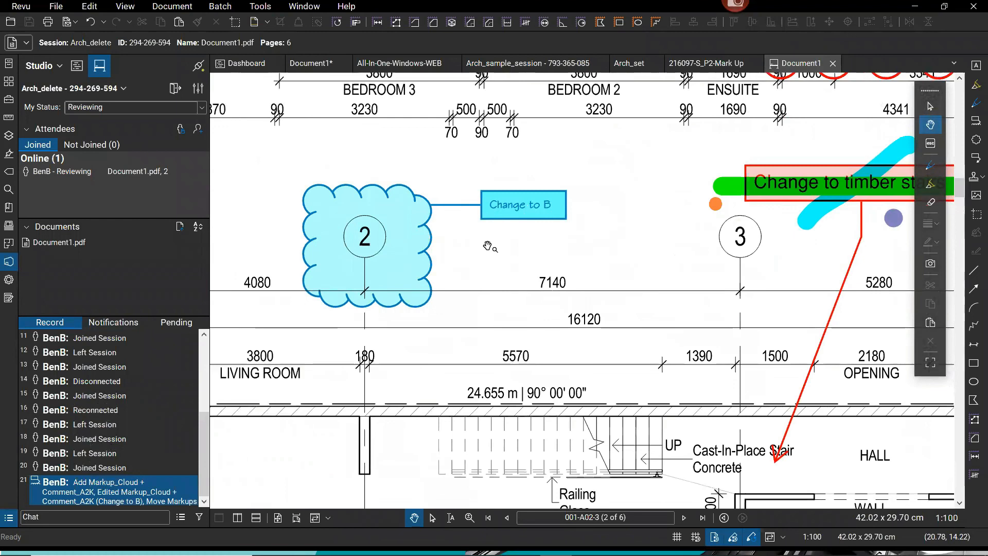
scroll(556, 258, "down", 1)
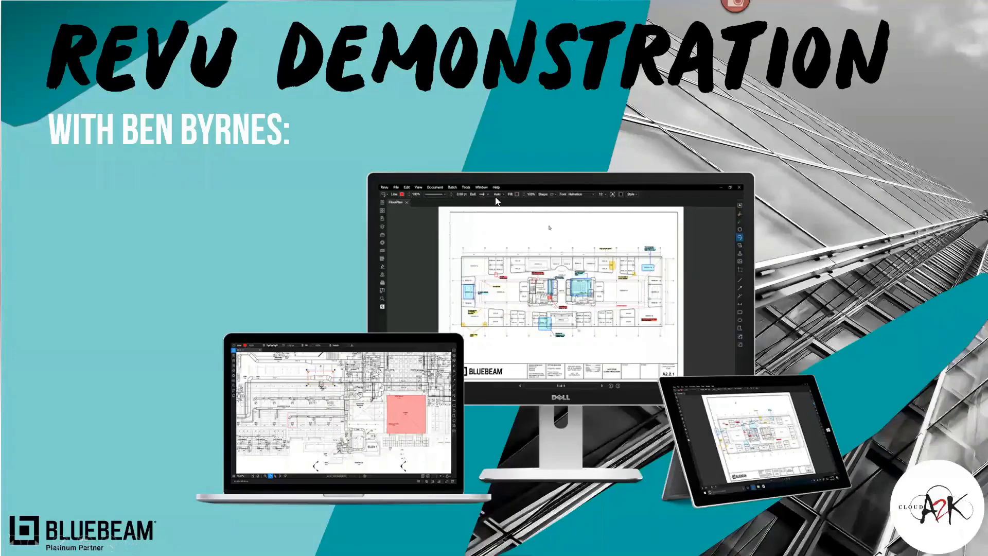
left_click(497, 201)
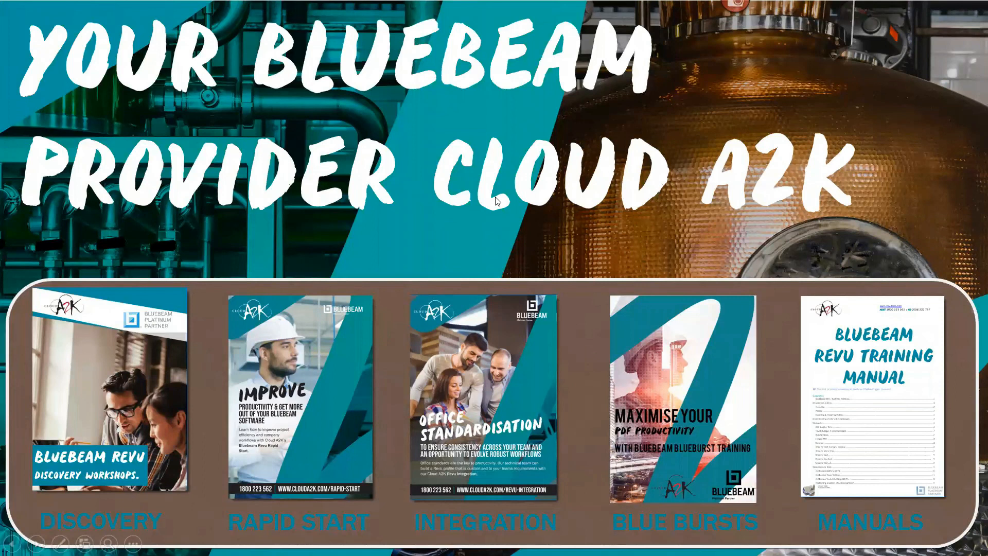